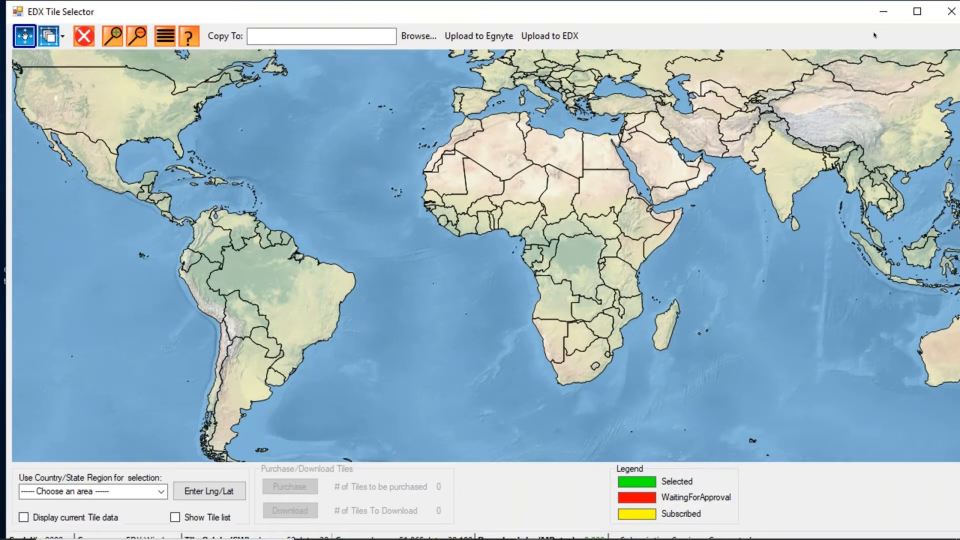
- Maximize the tile selector window and load the subscription for the serial number already entered
click(916, 14)
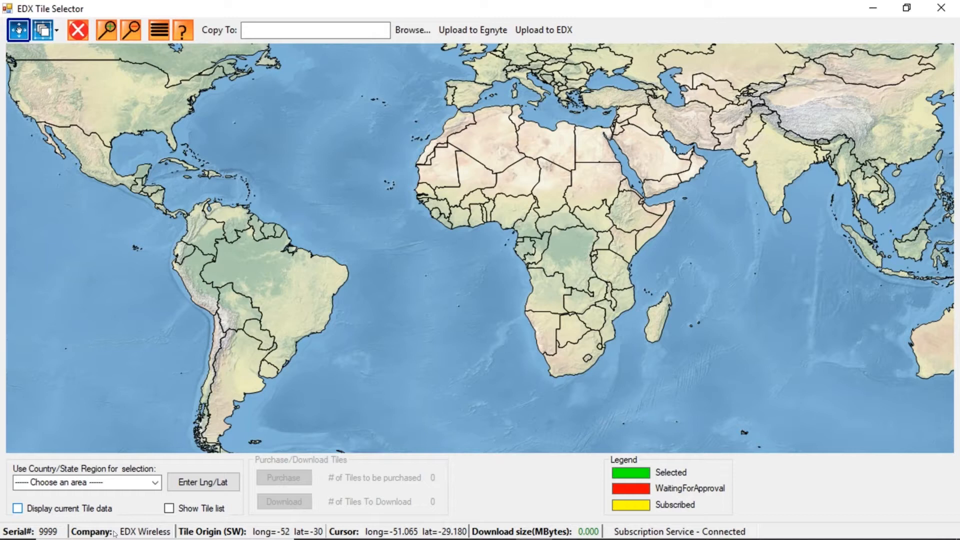
click(59, 531)
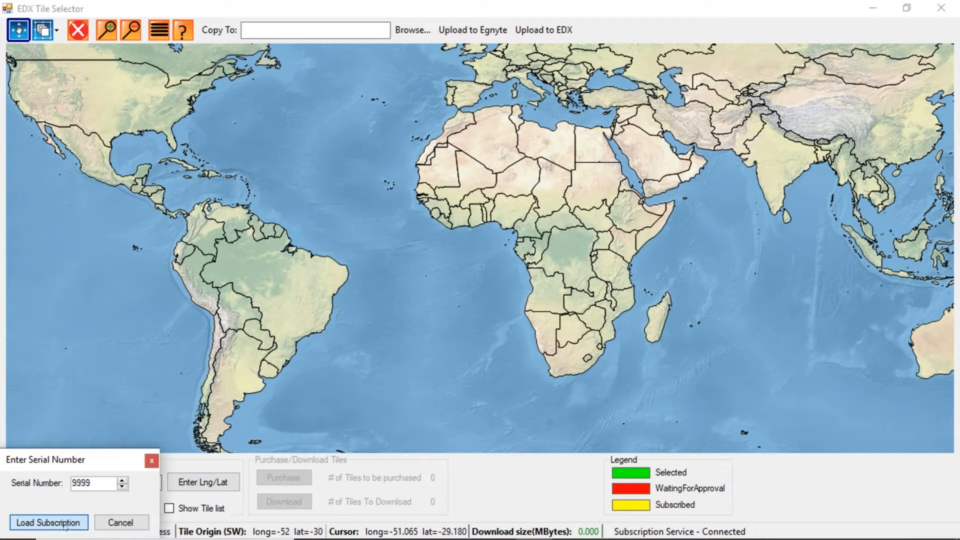
click(65, 527)
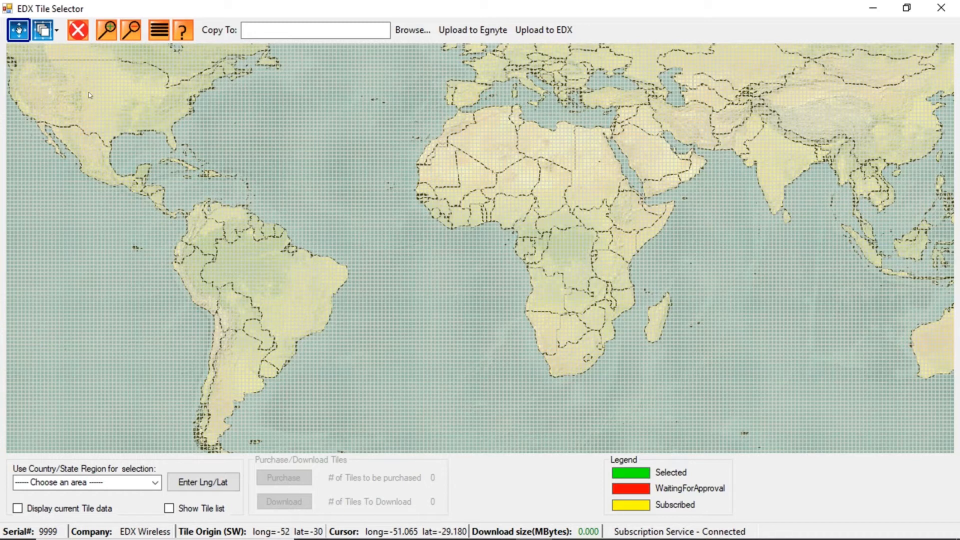
- Select the four subscribed map tiles in a two-by-two block around Denver, Colorado
mouse_move(91, 92)
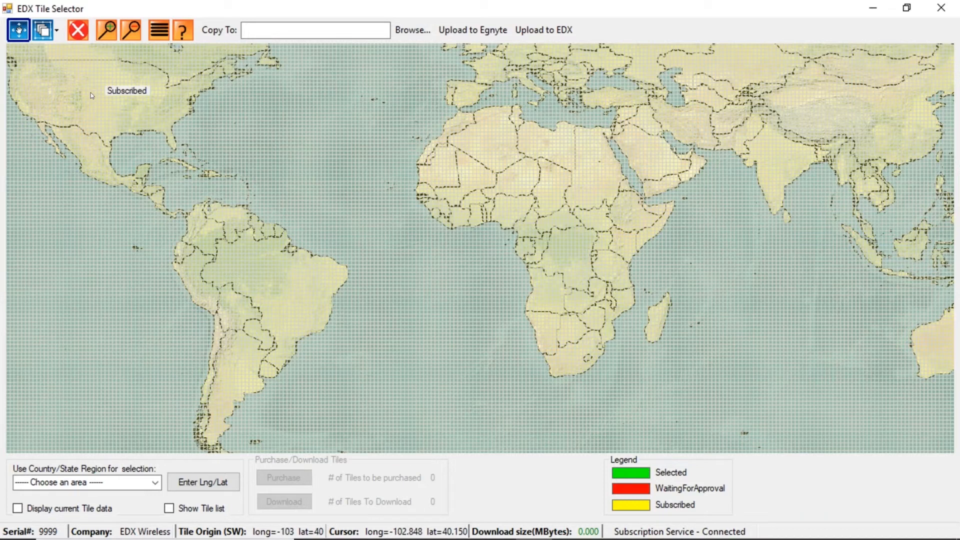
scroll(91, 93, up, 5)
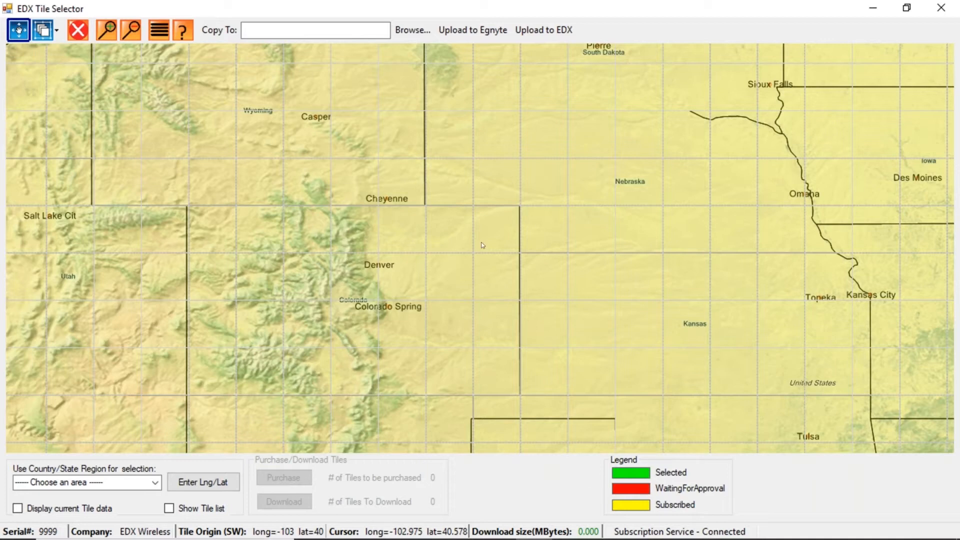
click(371, 274)
click(362, 241)
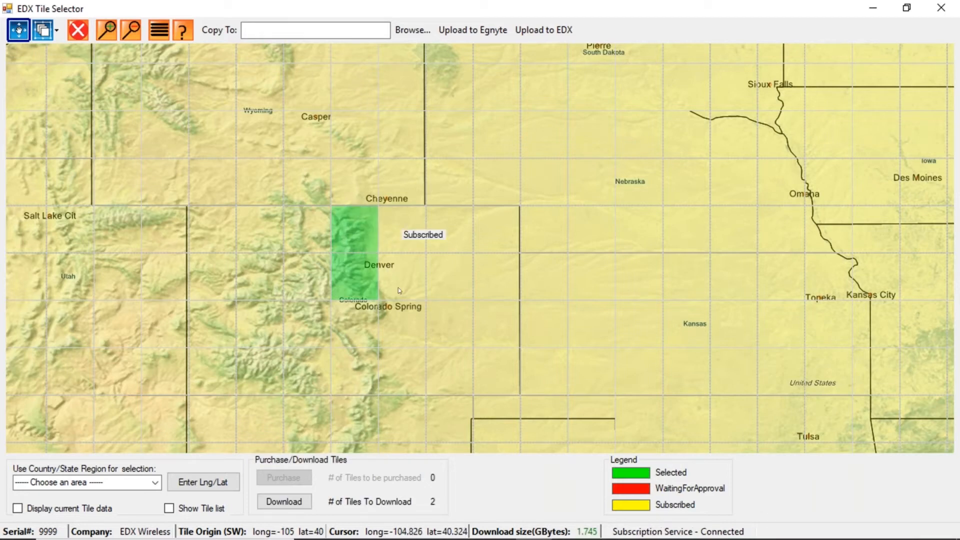
click(387, 237)
click(398, 287)
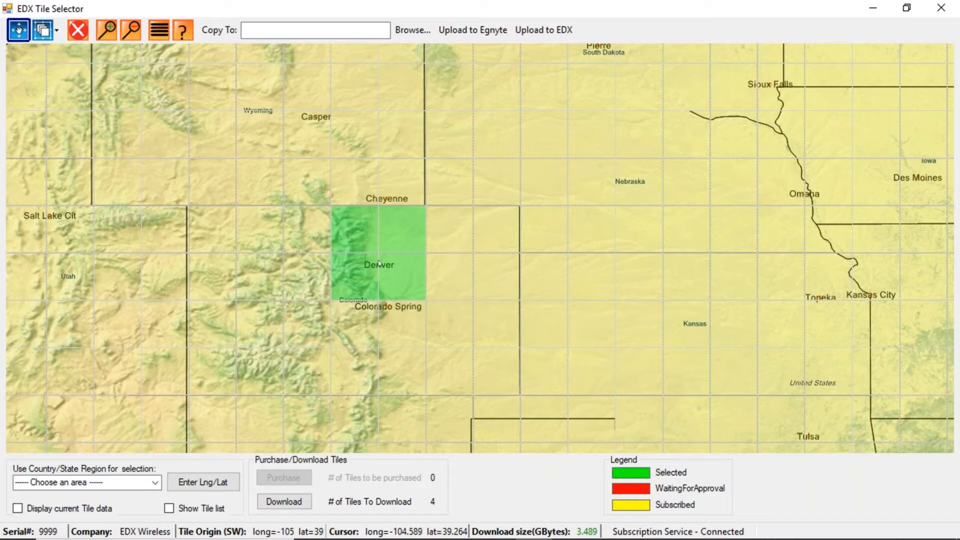
scroll(379, 264, up, 1)
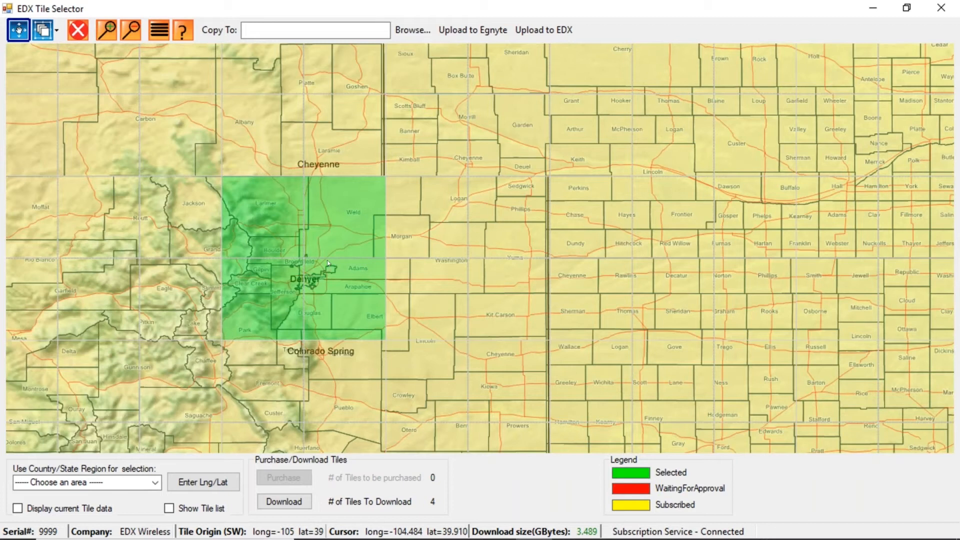
scroll(317, 264, up, 1)
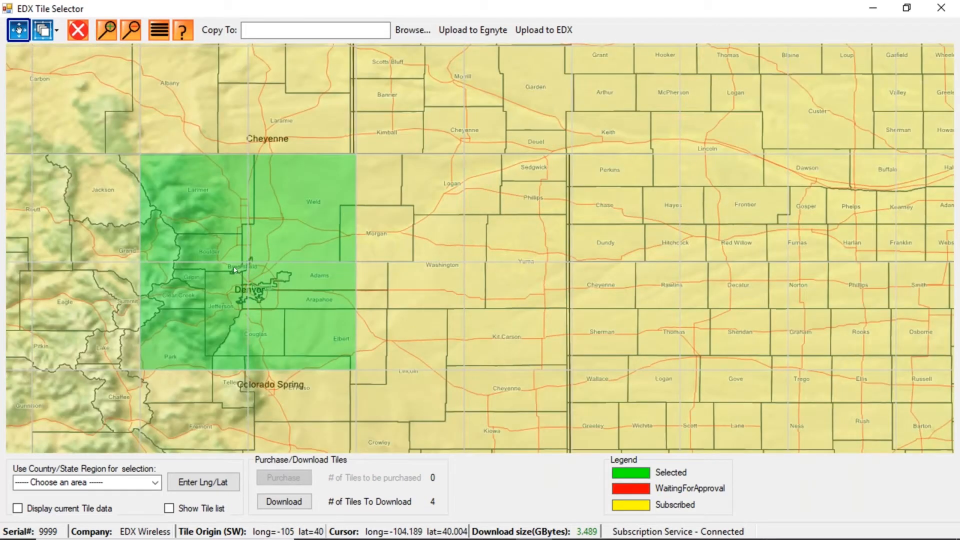
mouse_move(441, 281)
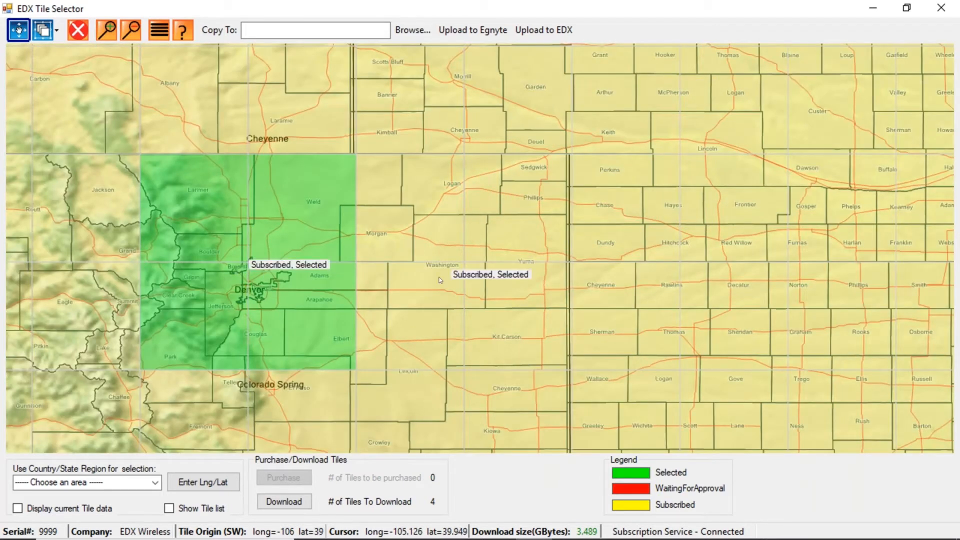
scroll(335, 283, up, 1)
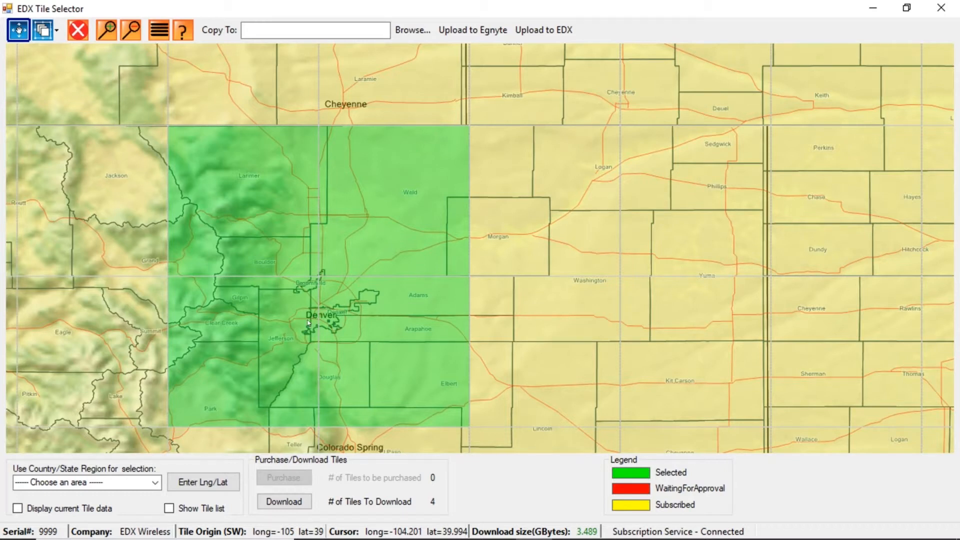
- Review the Clutter and Terrain datasets in the product categories to download, leaving the choices as they are
click(163, 32)
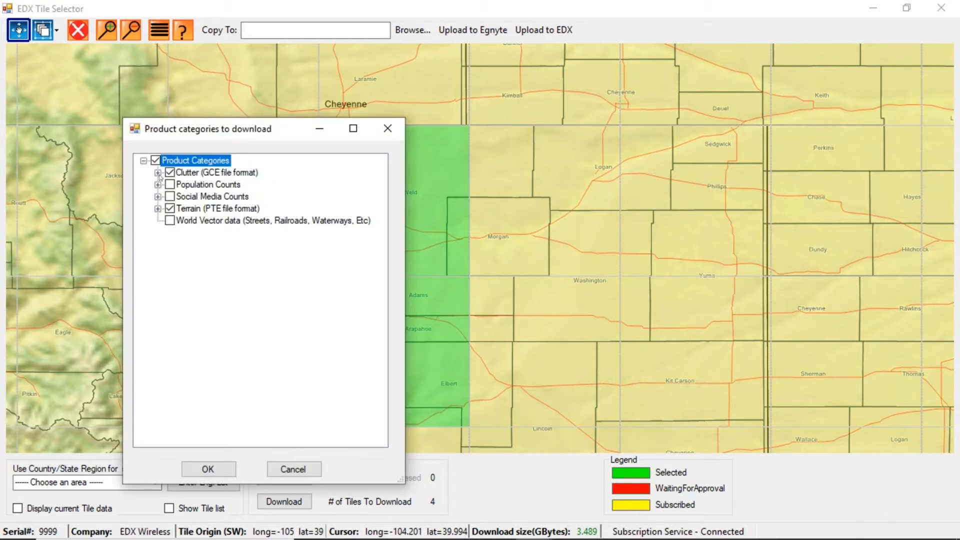
click(158, 172)
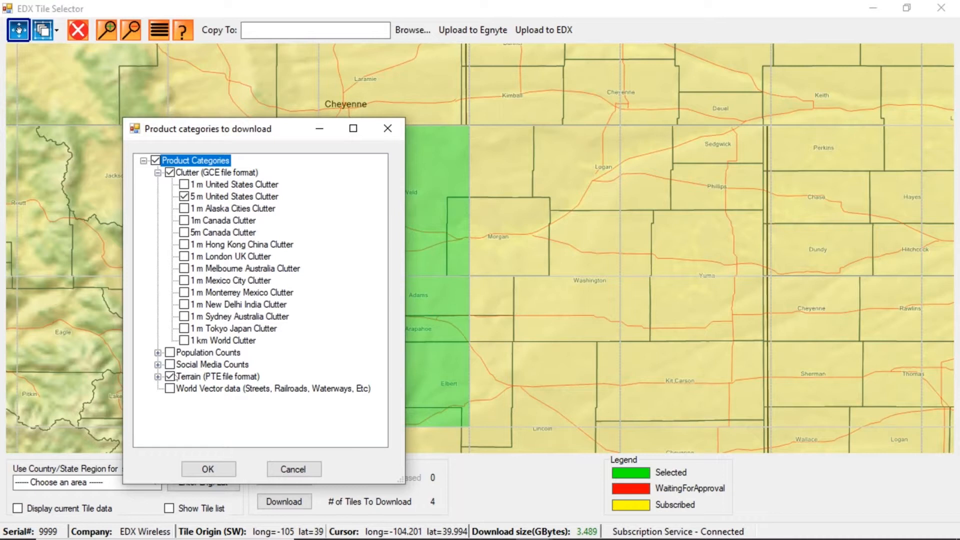
click(158, 376)
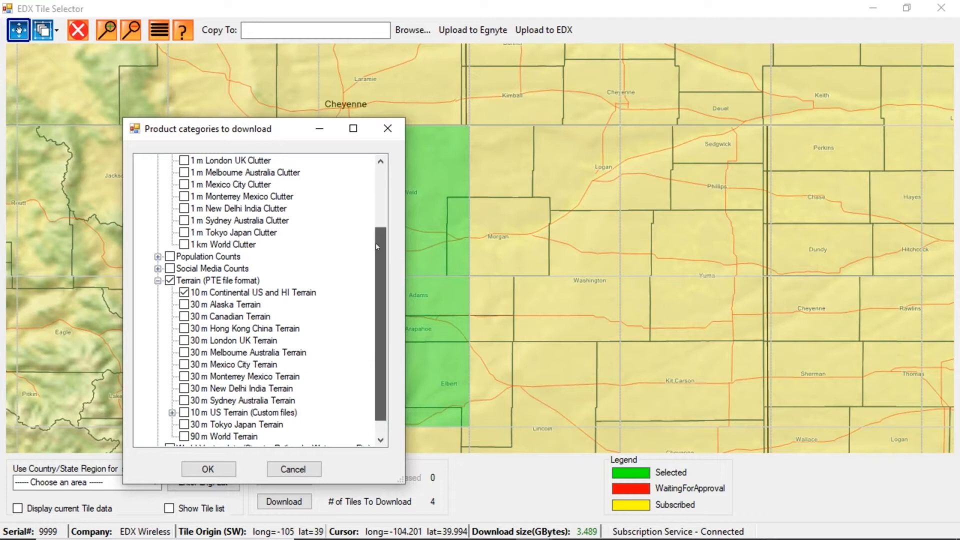
scroll(376, 242, up, 3)
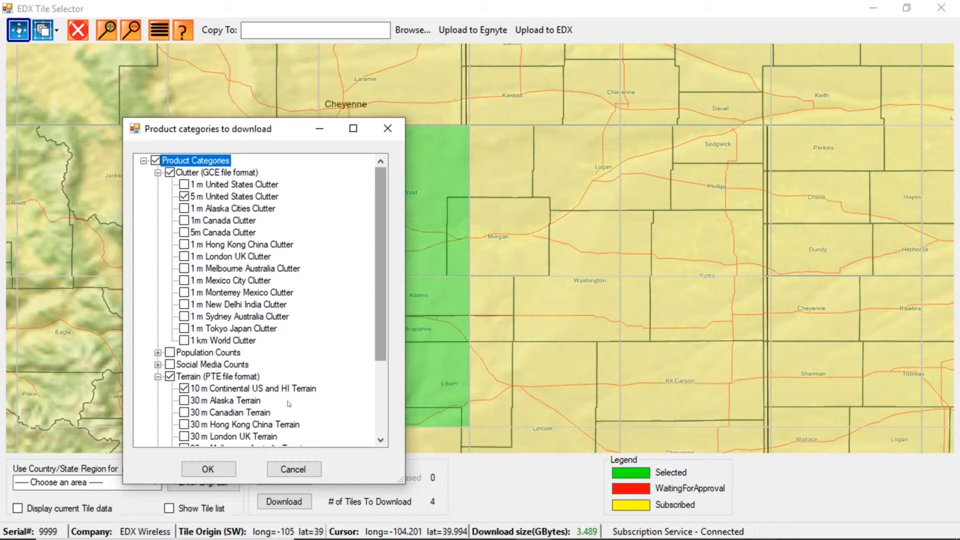
click(304, 470)
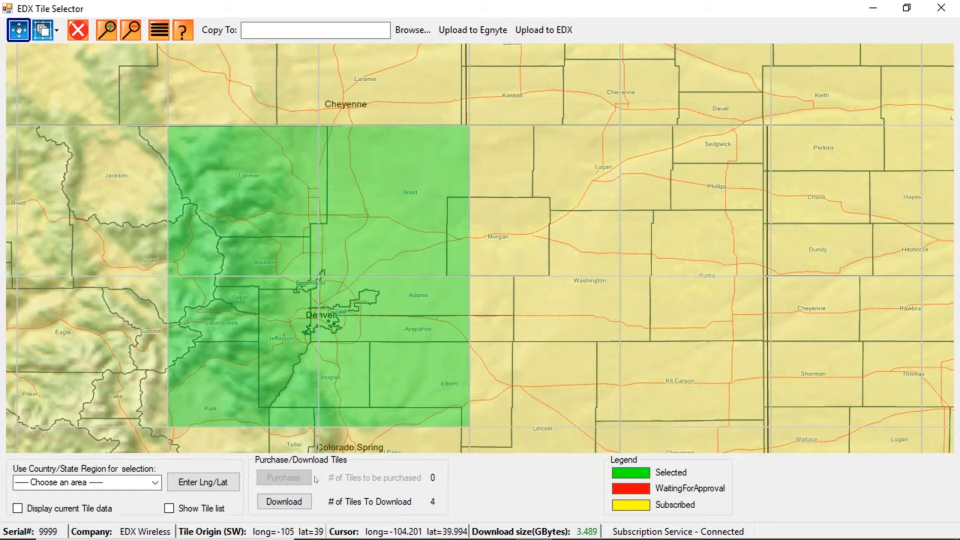
- Submit the download order for the selected tiles using the pre-filled e-mail address, and close the tile selector
click(284, 502)
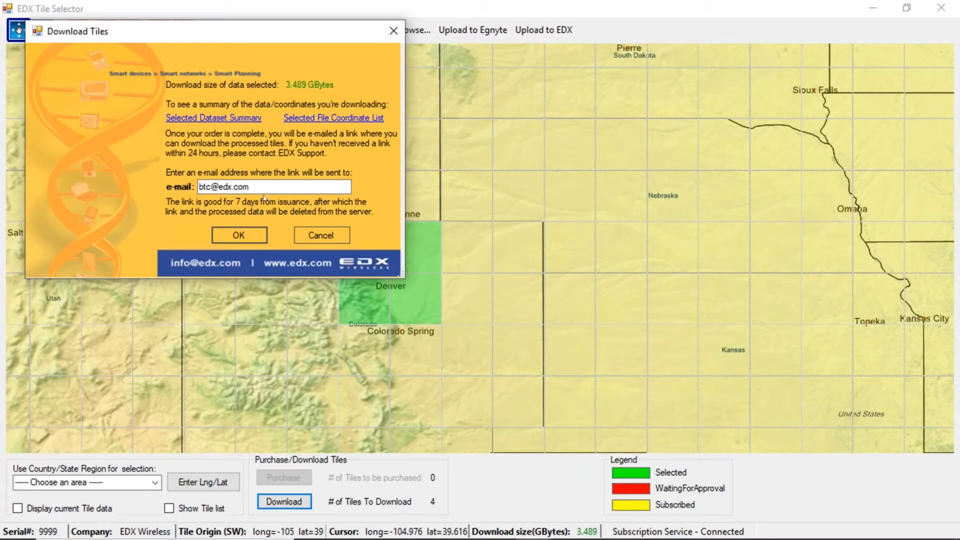
click(247, 234)
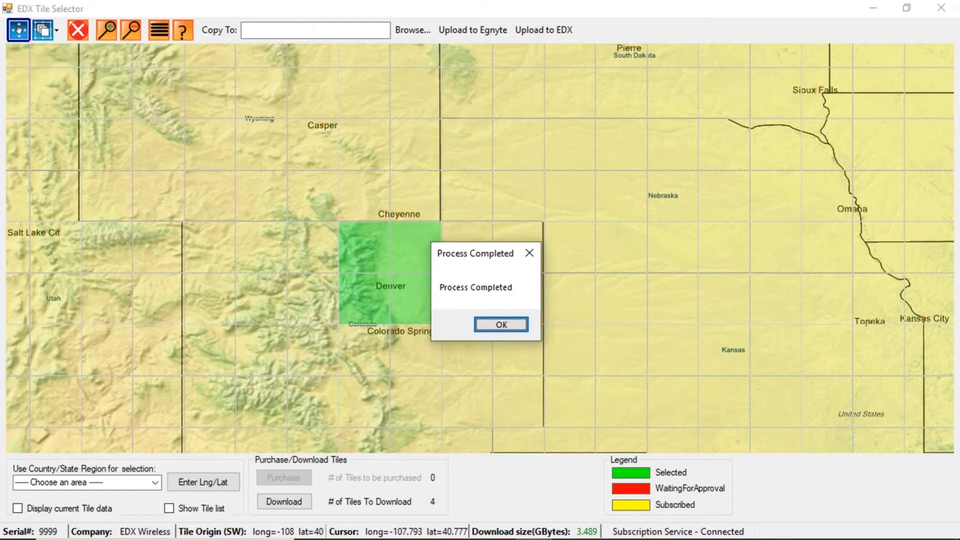
click(503, 325)
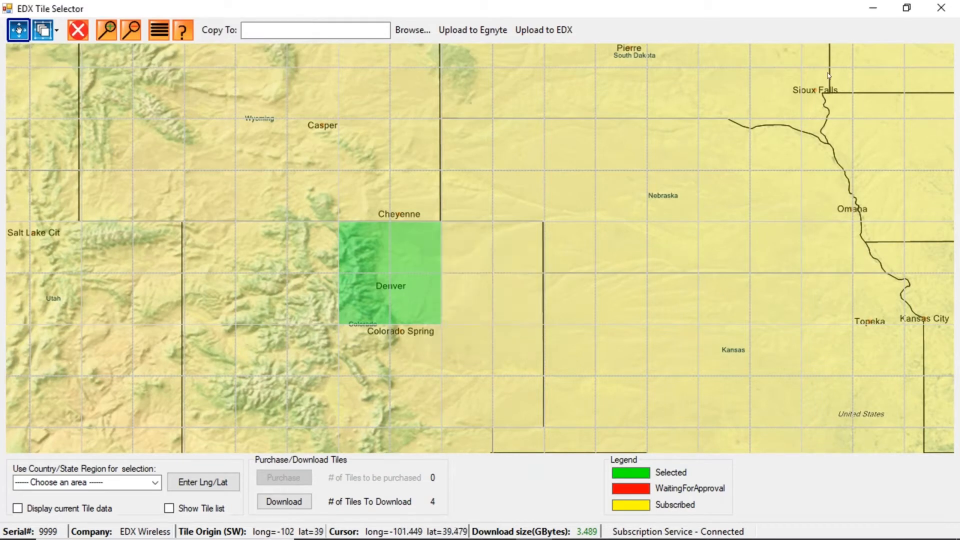
click(939, 10)
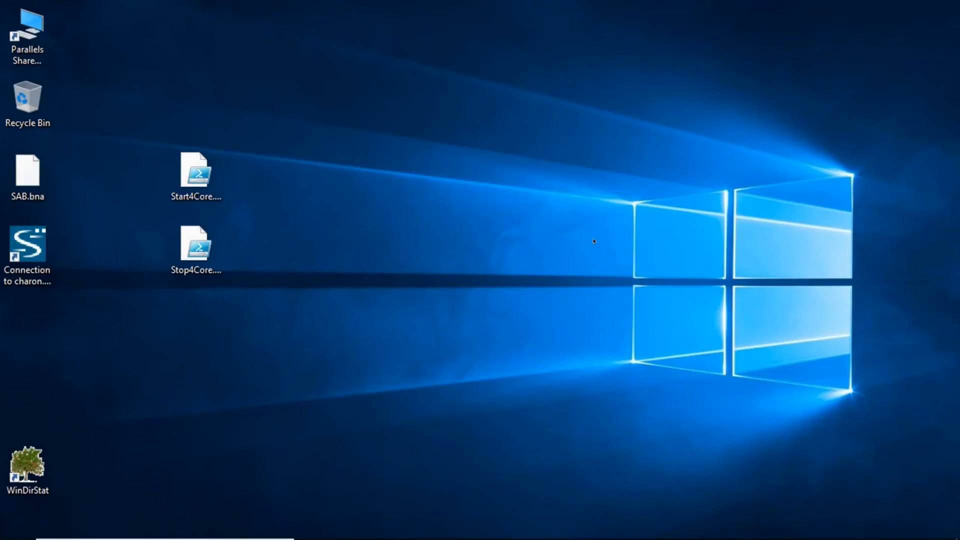
mouse_move(321, 536)
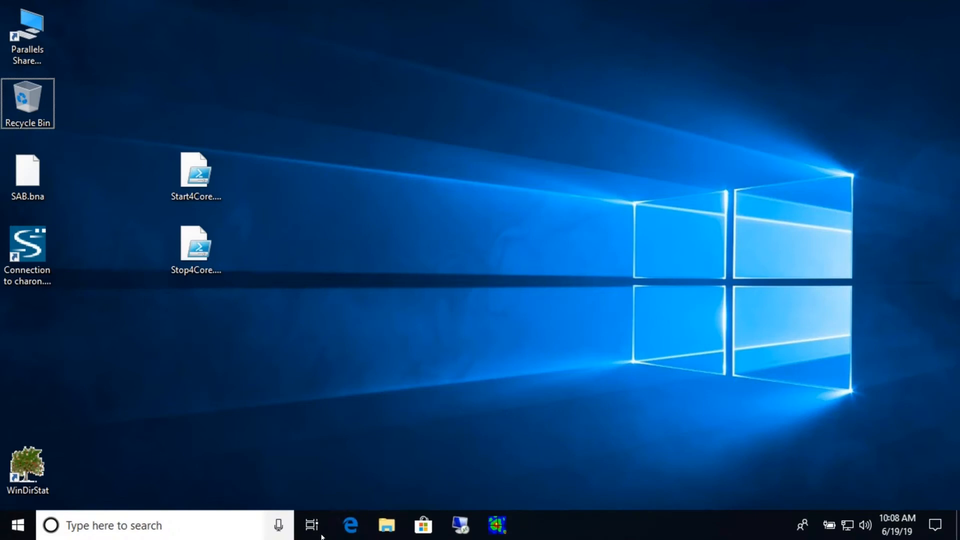
click(350, 525)
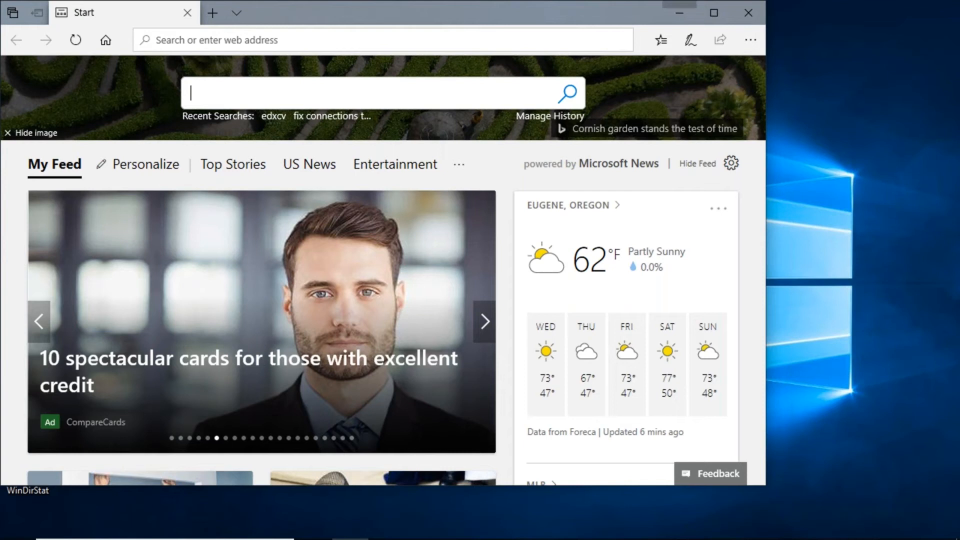
click(680, 13)
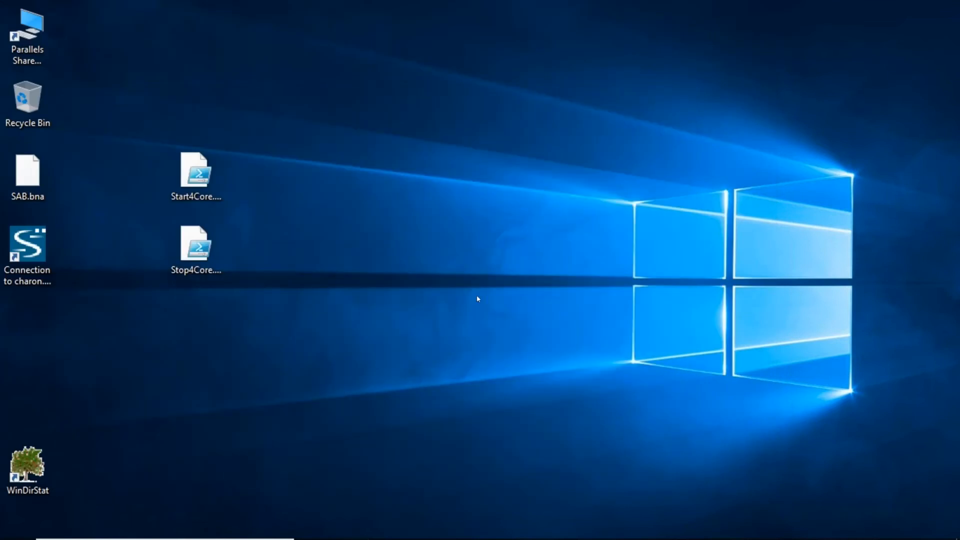
- Switch to File Explorer and open the C:\EDX\Data folder
click(398, 528)
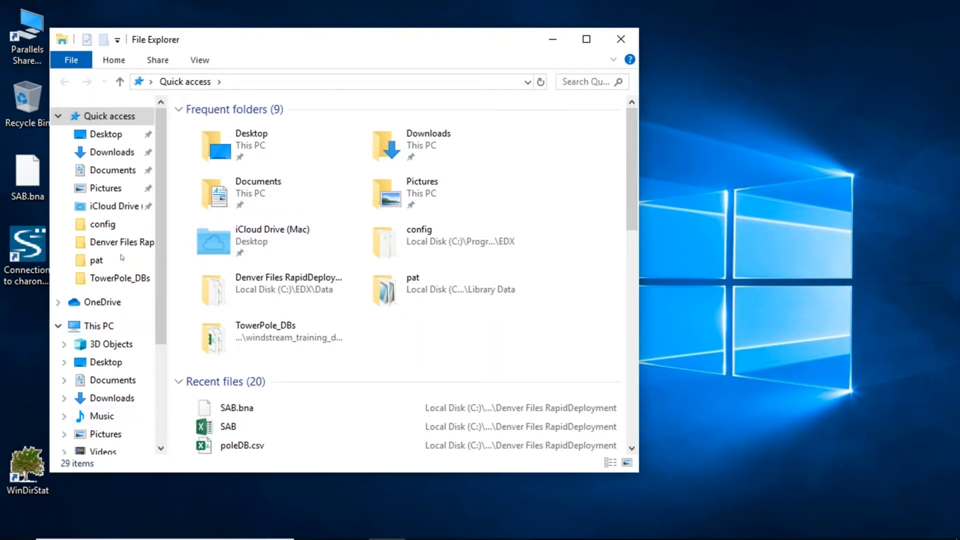
drag(165, 321, 166, 377)
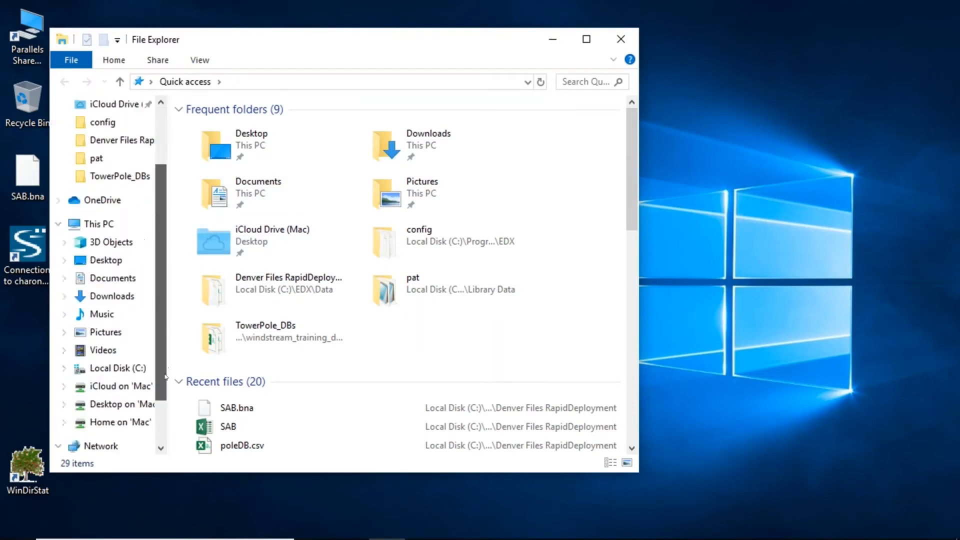
click(118, 368)
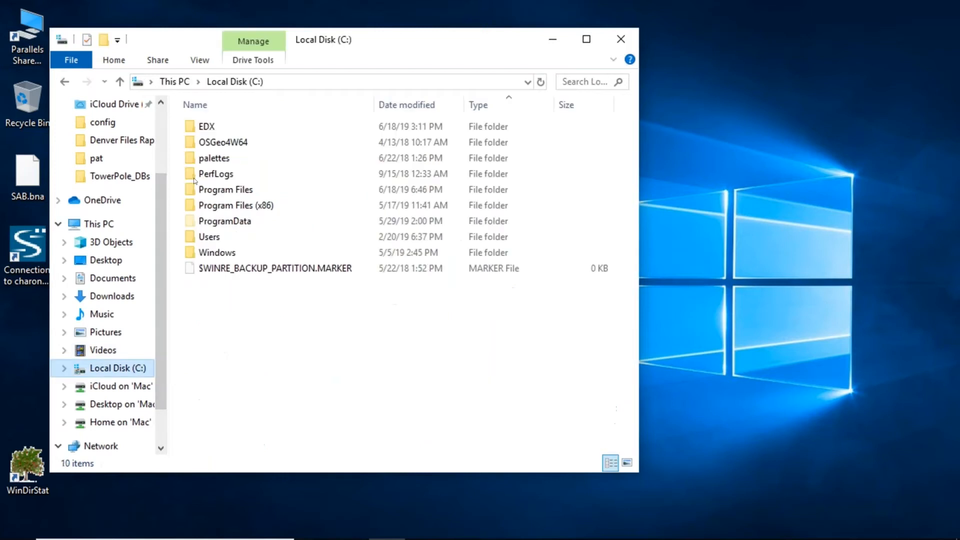
double_click(206, 128)
double_click(205, 128)
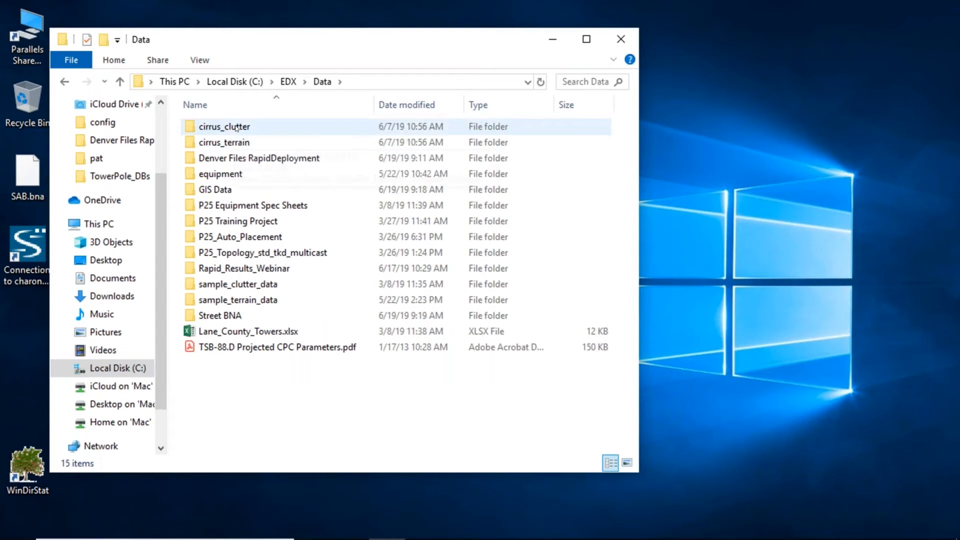
- Examine the clutter files in cirrus_clutter and the terrain files in cirrus_terrain, returning to the Data folder
double_click(236, 128)
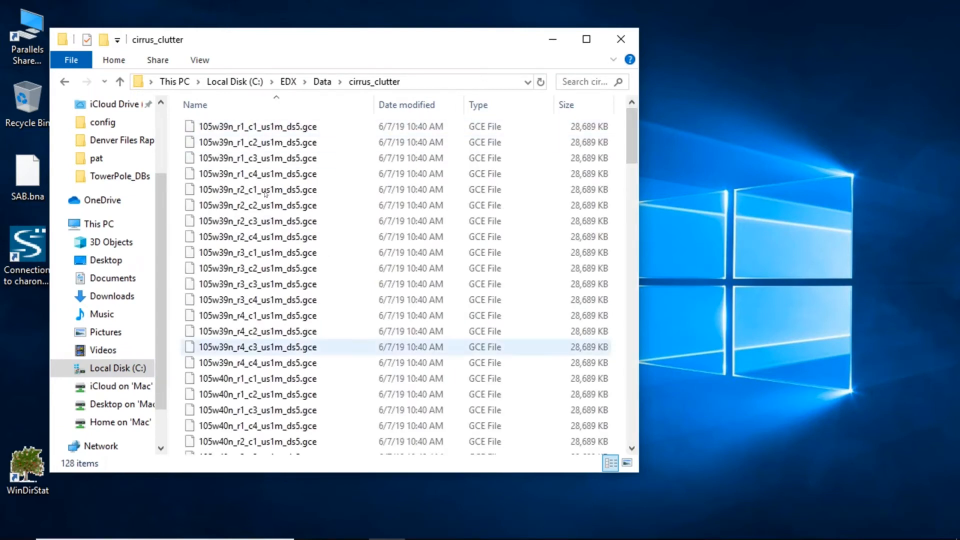
click(65, 81)
double_click(230, 142)
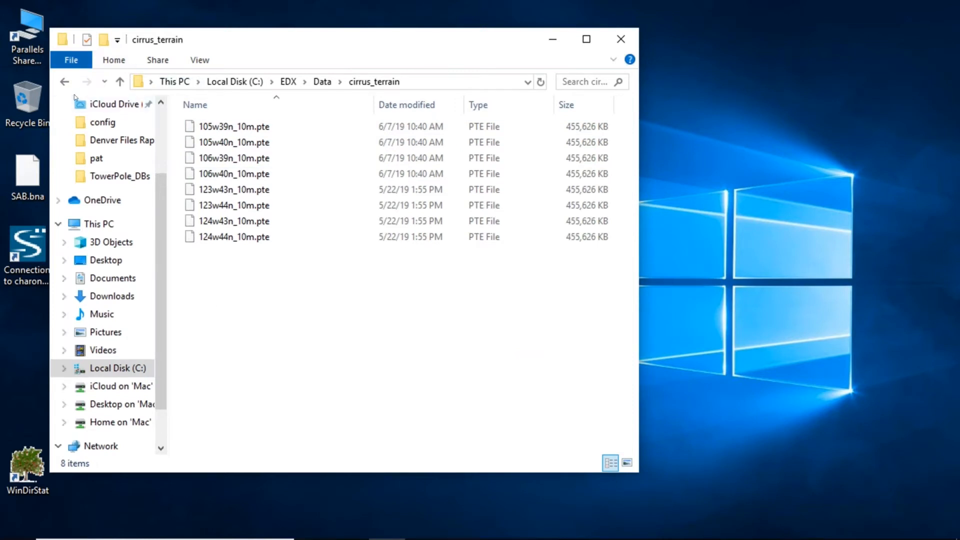
click(64, 83)
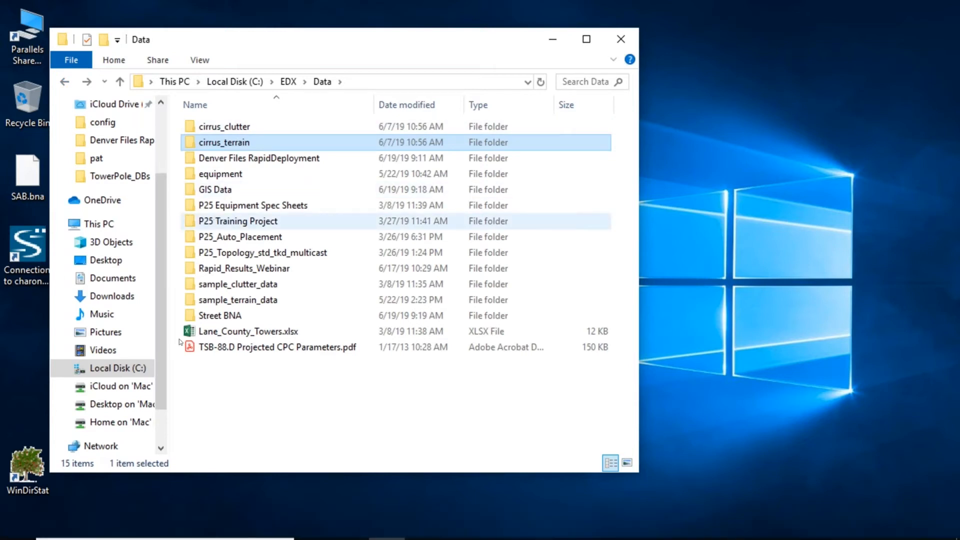
- Browse to C:\ProgramData\EDX\cirrus and select the manifest.enc file
click(128, 370)
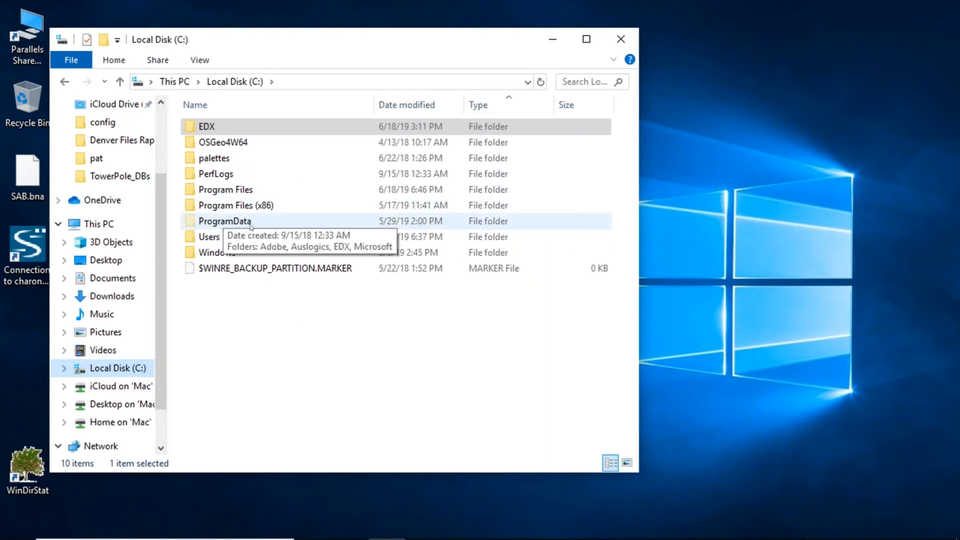
double_click(242, 227)
click(235, 155)
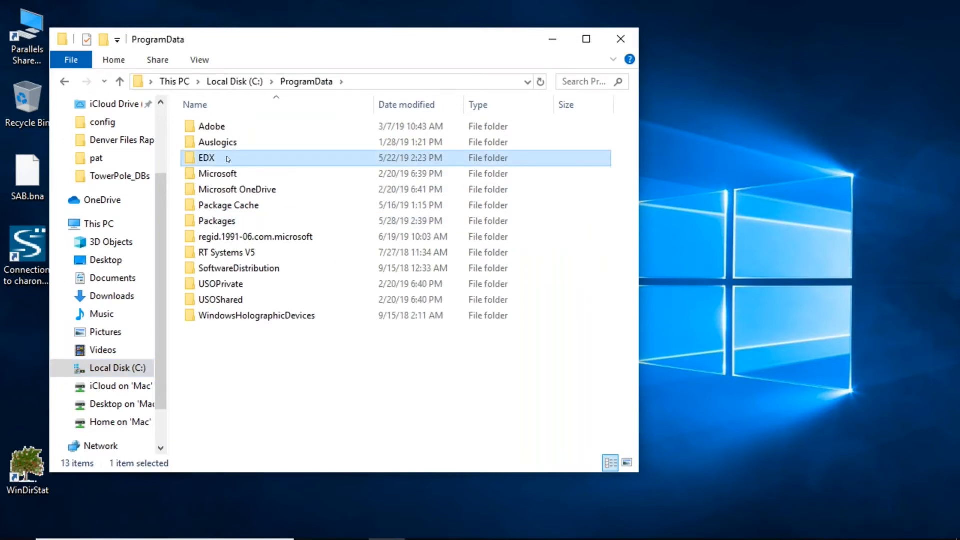
double_click(226, 158)
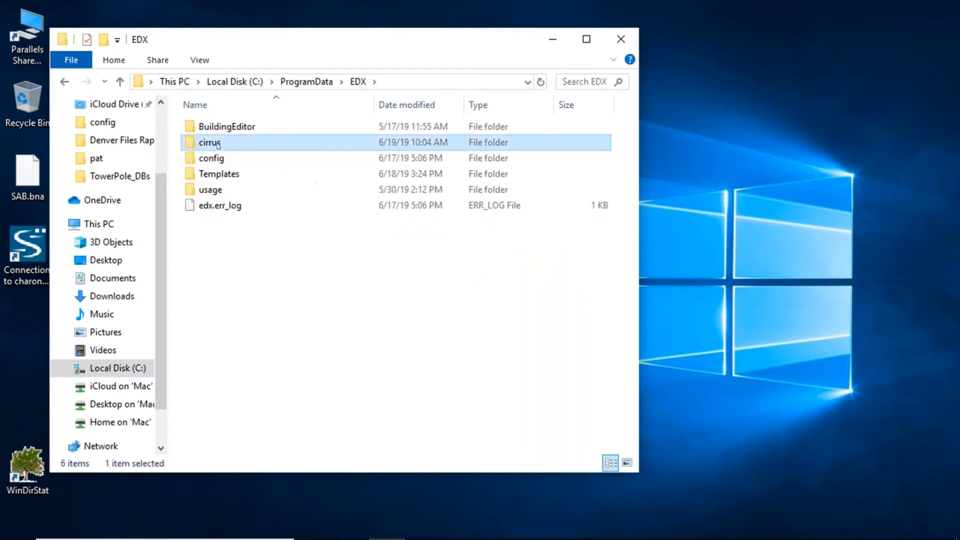
double_click(217, 144)
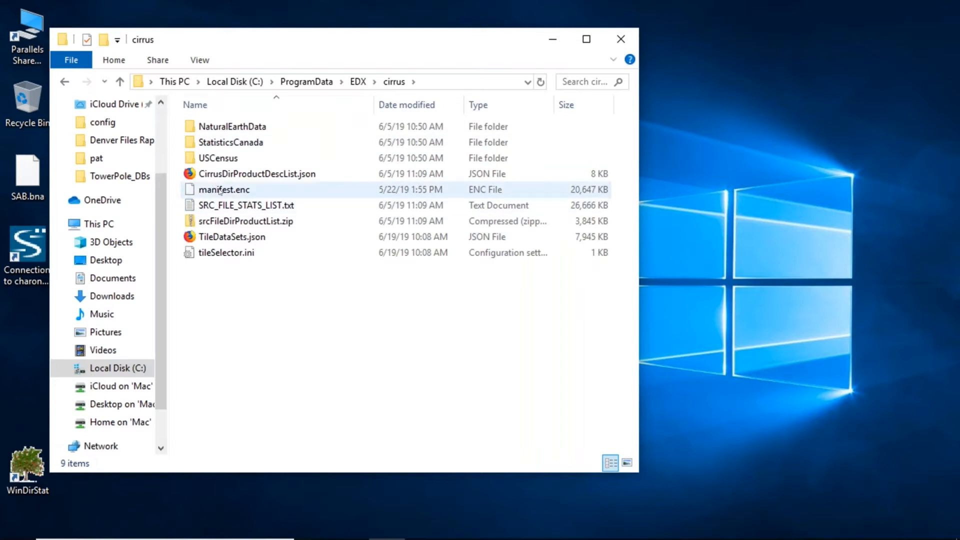
click(220, 192)
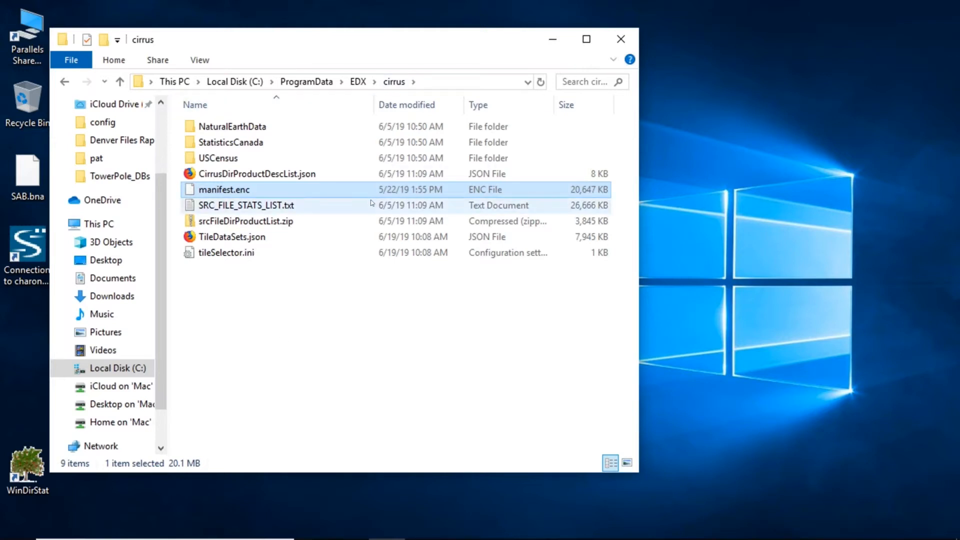
- Close File Explorer, switch to EDX SignalPro and start a new project
click(620, 40)
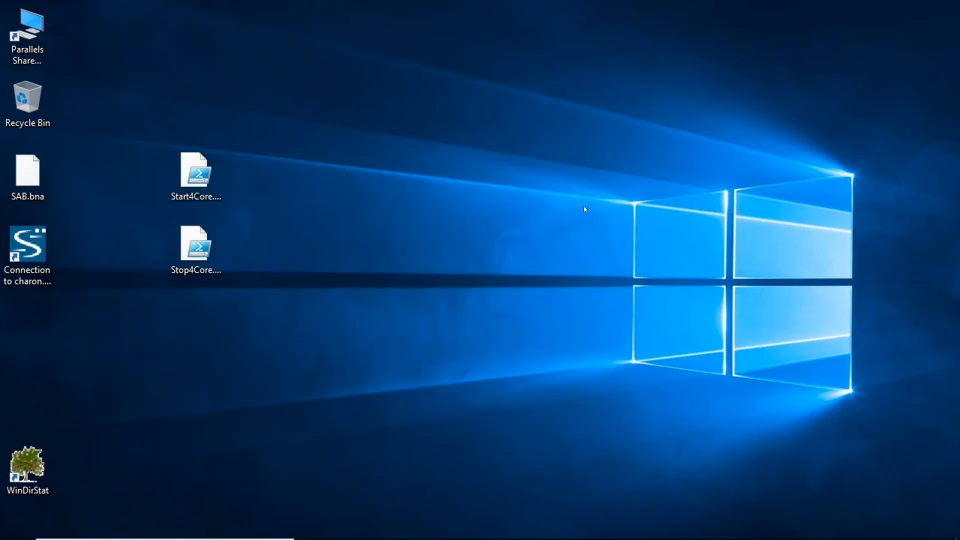
mouse_move(465, 538)
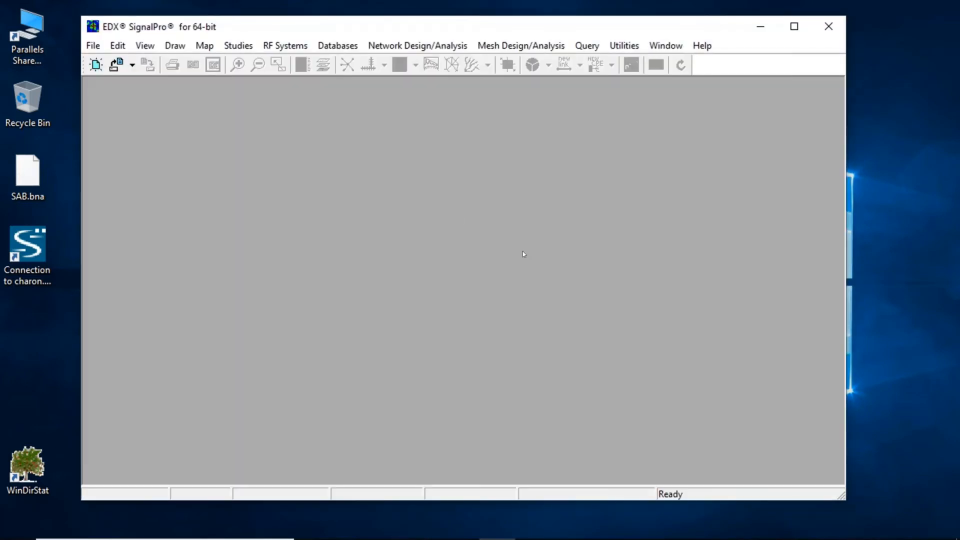
click(99, 47)
click(116, 68)
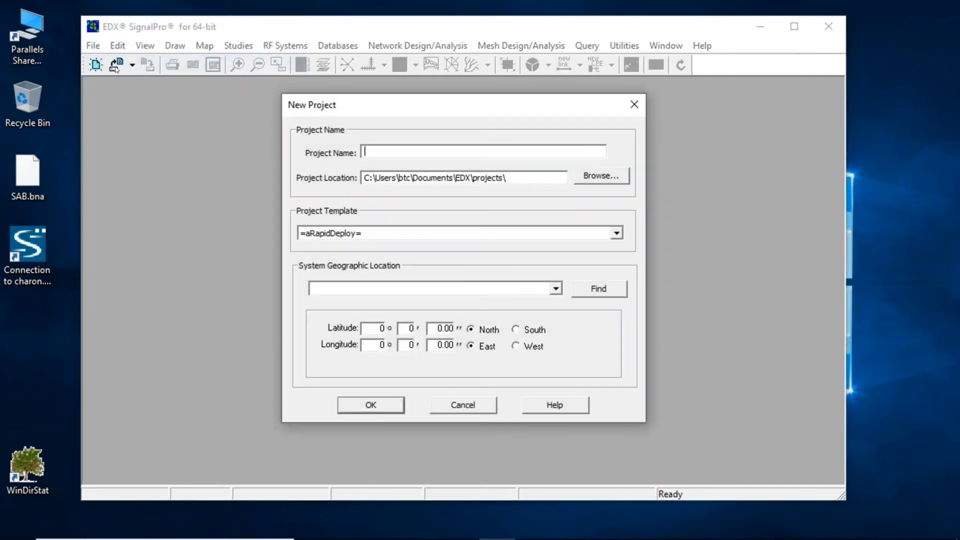
- Name the project DenverRD, keep the default project location and choose the =aRapidDeploy= project template
text(DenverRD)
key(Tab)
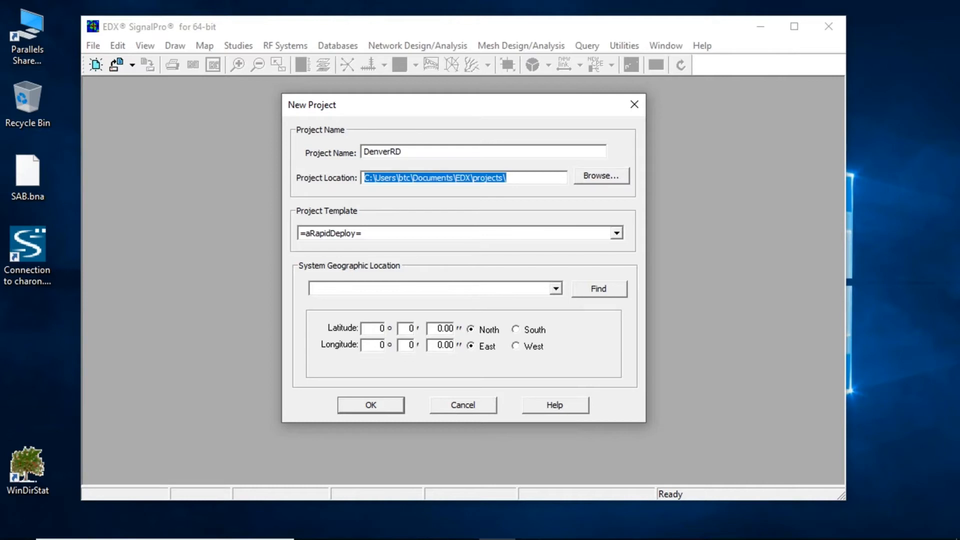
key(Tab)
key(Tab)
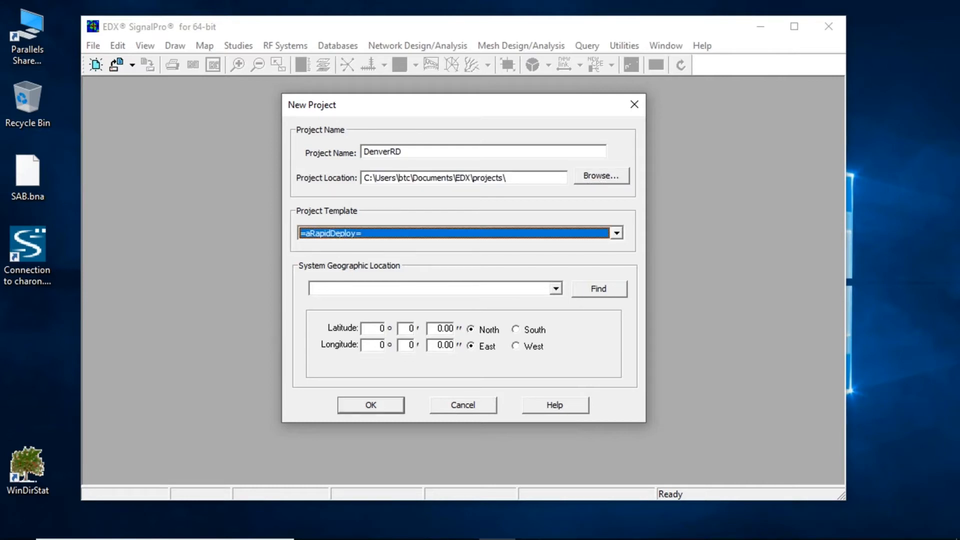
click(618, 233)
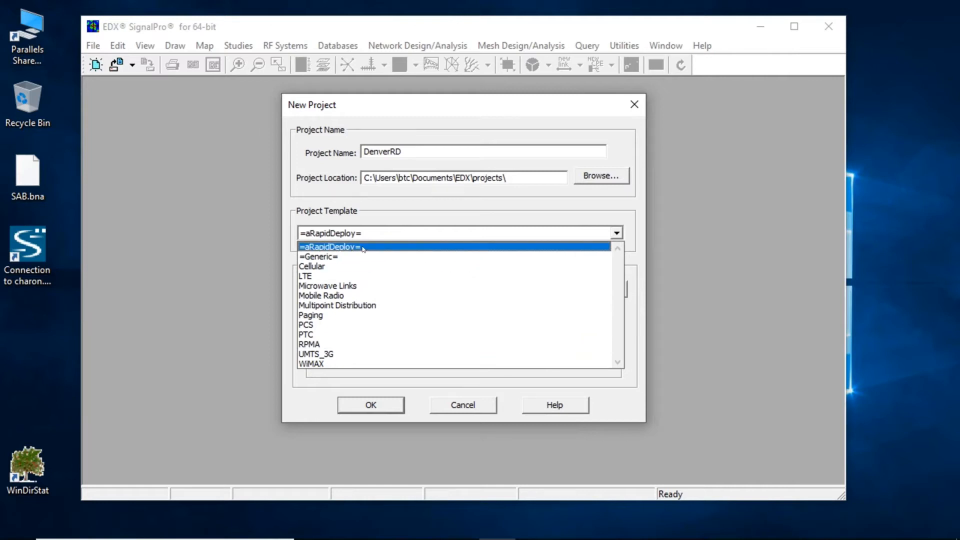
click(363, 248)
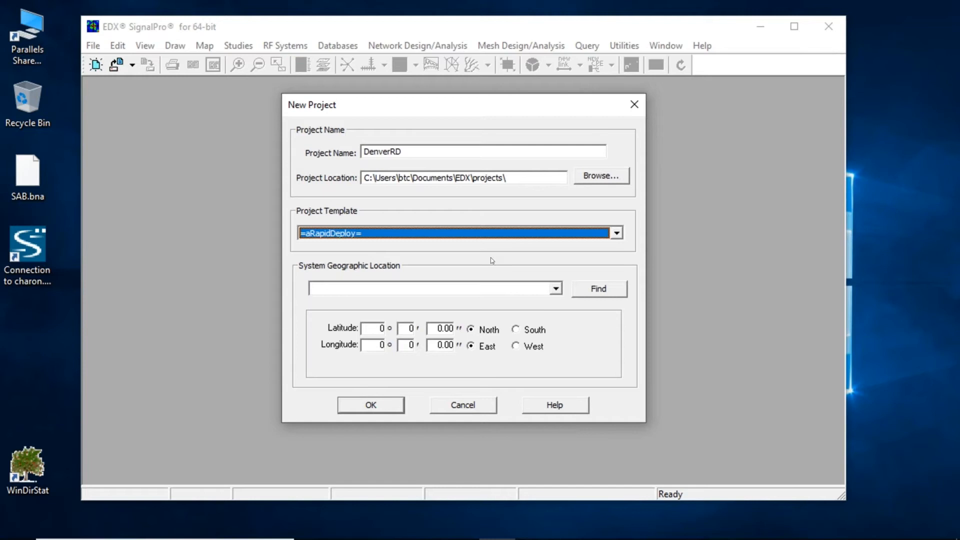
click(464, 287)
text(denvefrt)
key(Tab)
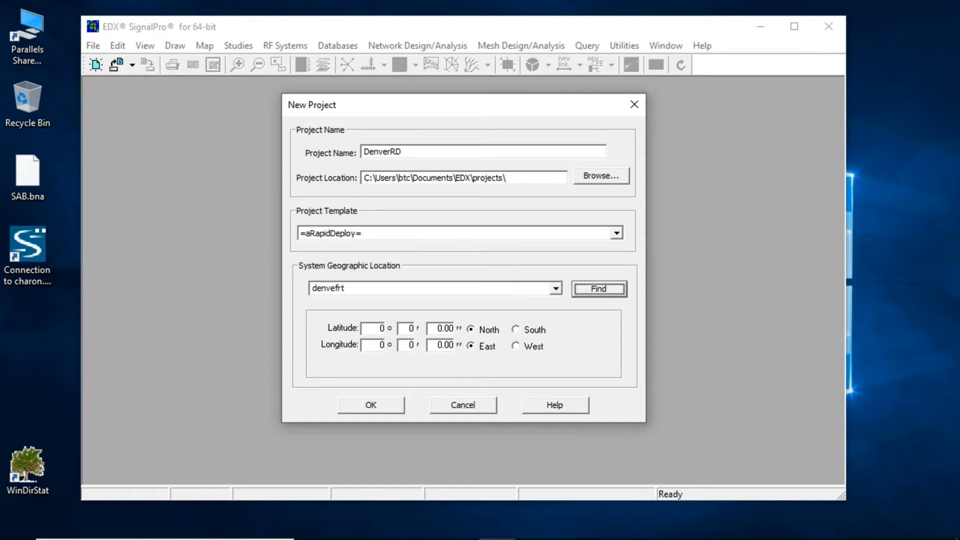
key(Return)
key(Return)
- Search the system geographic location for denver, choose the match in Colorado and create the project
key(shift+Tab)
text(denver)
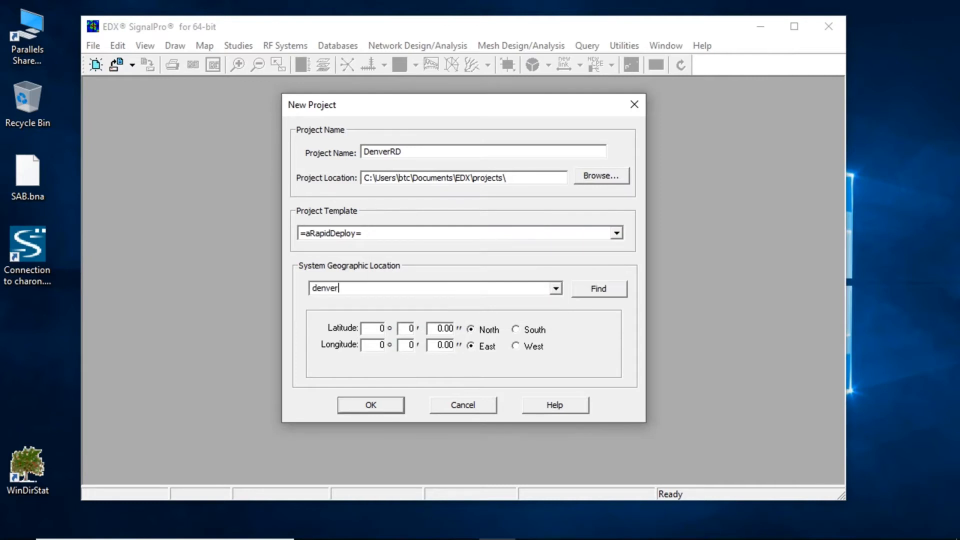
key(Tab)
key(Return)
key(Tab)
key(Tab)
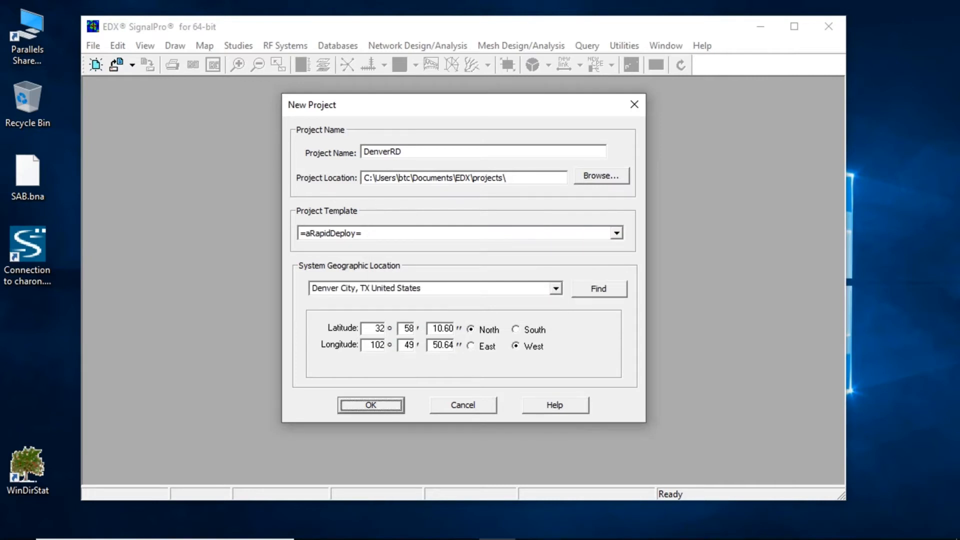
key(shift+Tab)
key(shift+Tab)
key(shift+Tab)
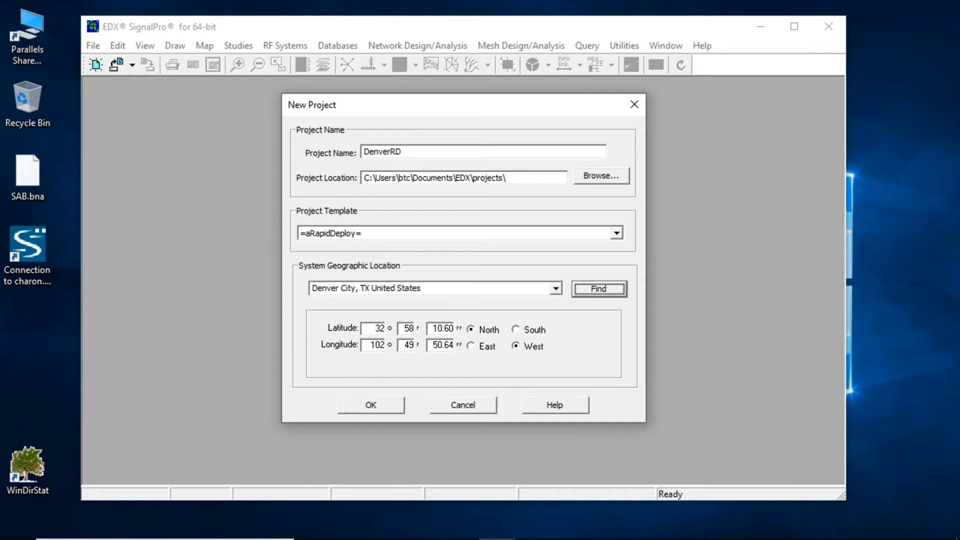
key(Down)
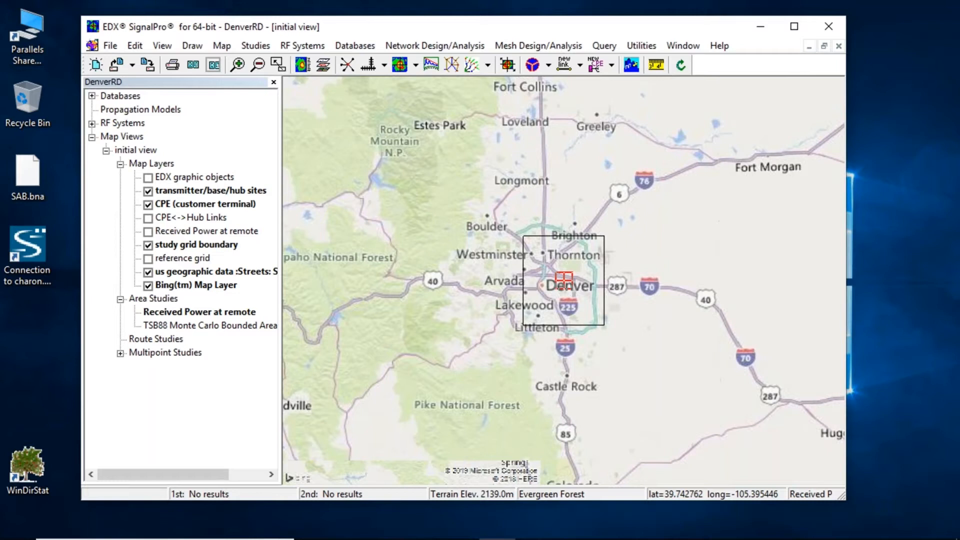
- Review the directories and formats set for the terrain and land use (clutter) databases, closing both dialogs without changes
click(356, 46)
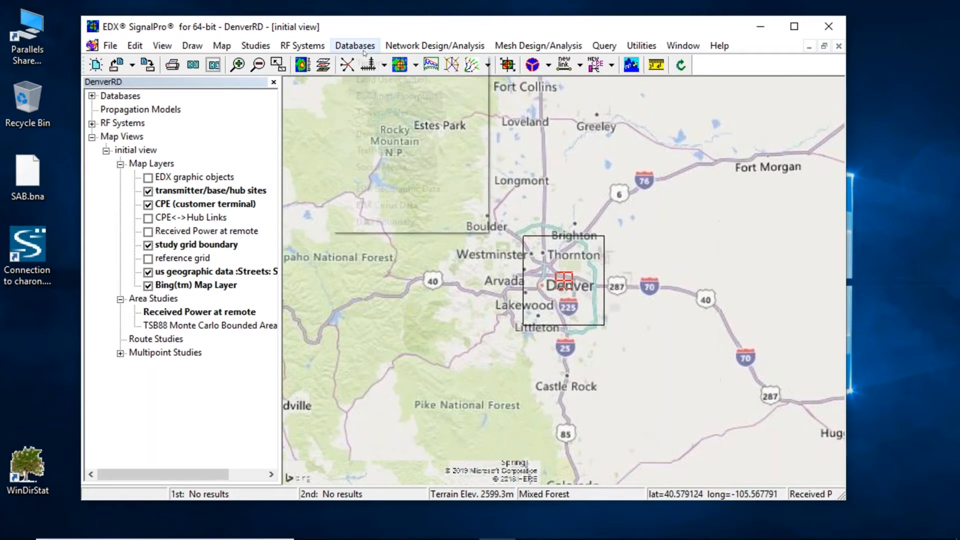
click(367, 63)
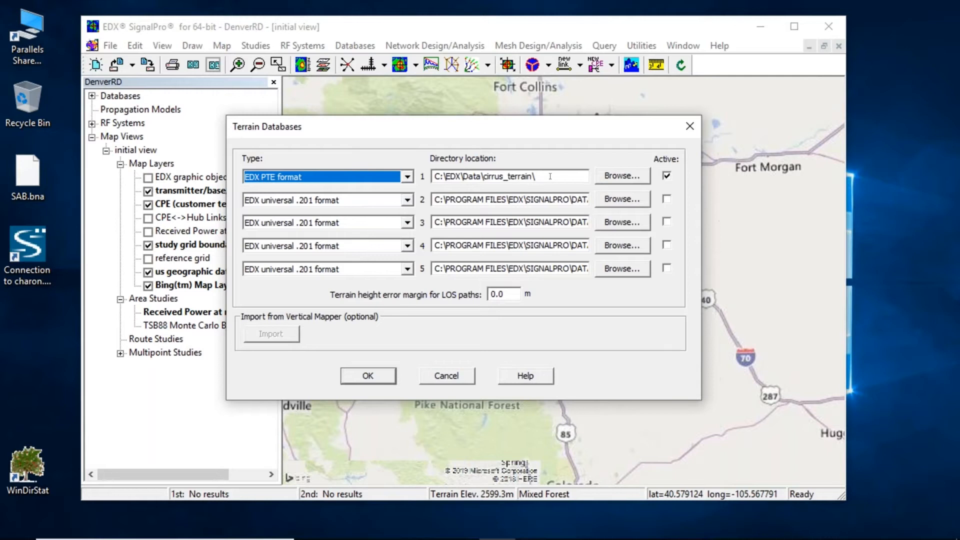
click(549, 175)
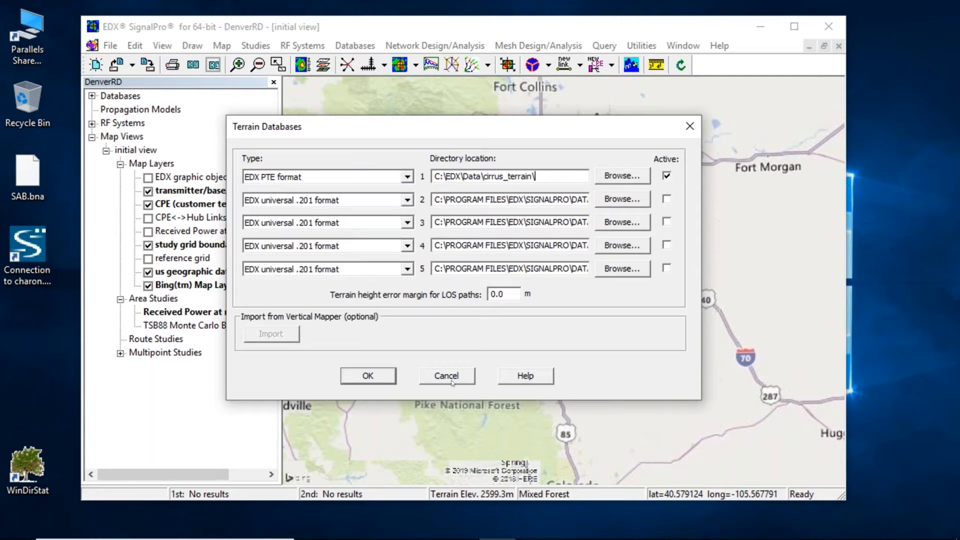
click(451, 376)
click(355, 45)
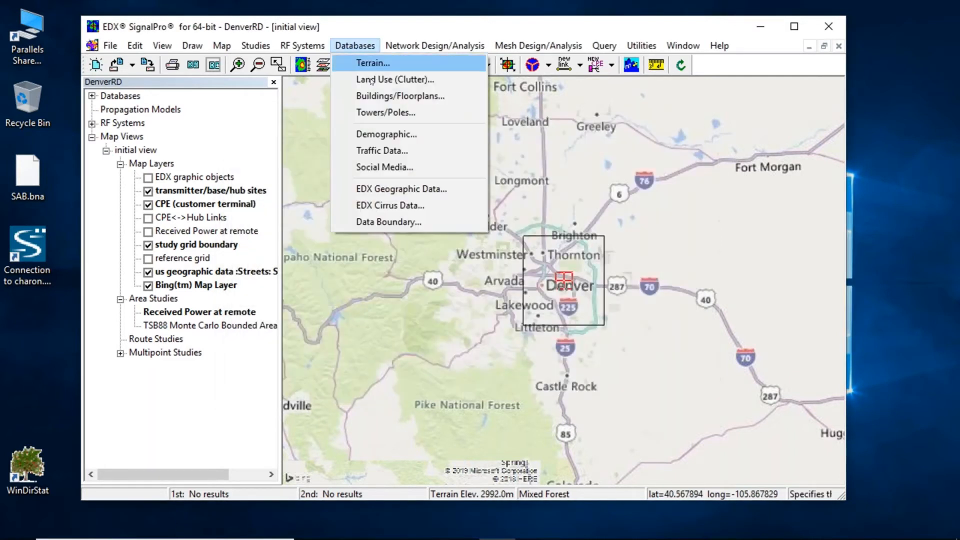
click(371, 80)
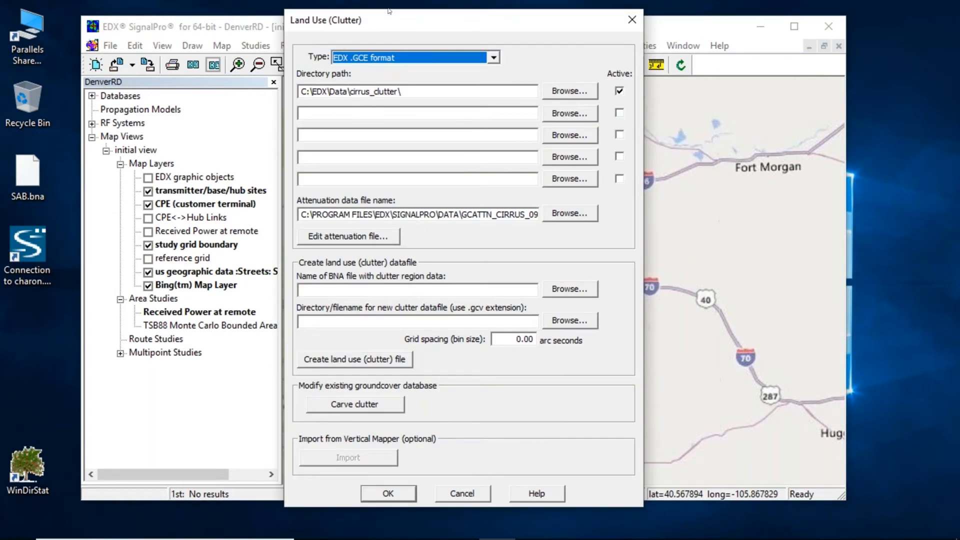
click(461, 493)
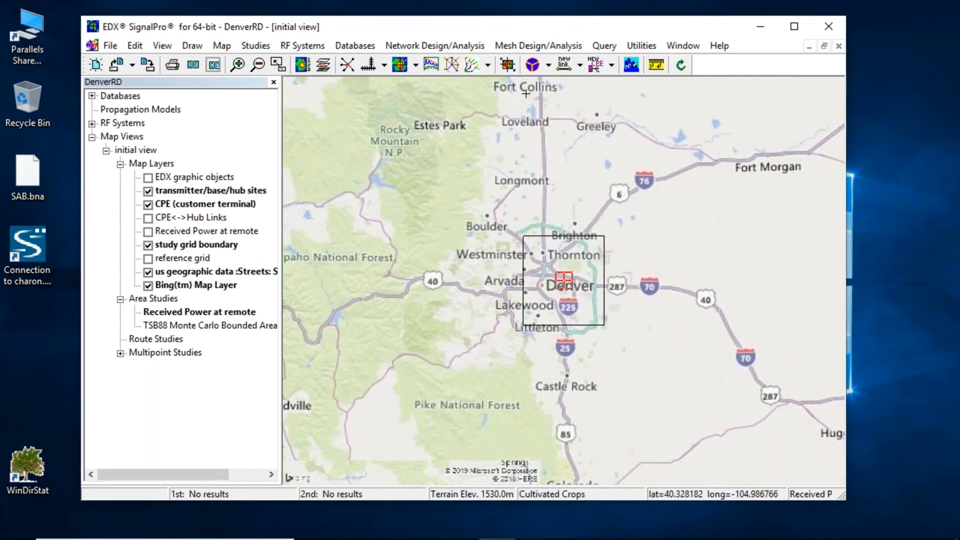
- Examine the site details of the RADWIN 5000 WiMAX transmitter template, leaving the templates without changes
click(549, 67)
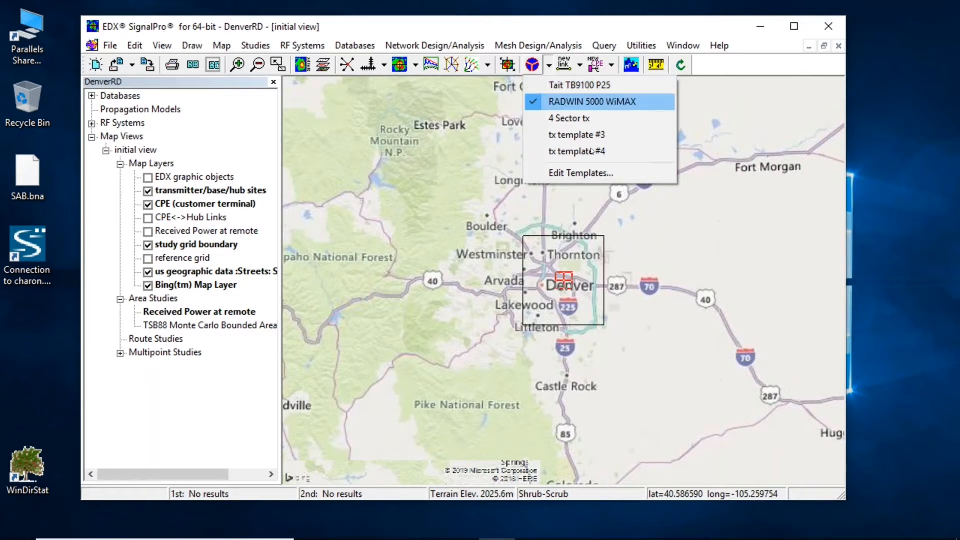
click(591, 174)
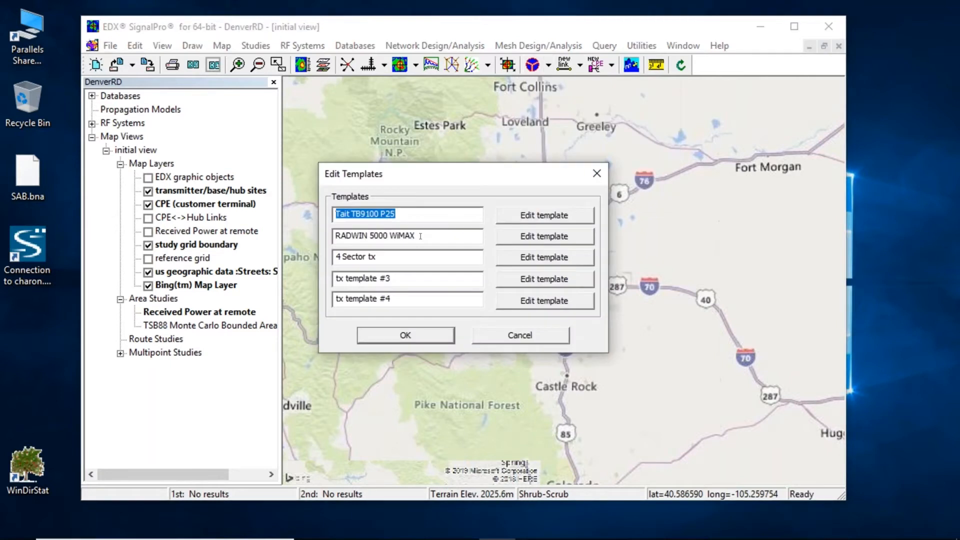
click(543, 238)
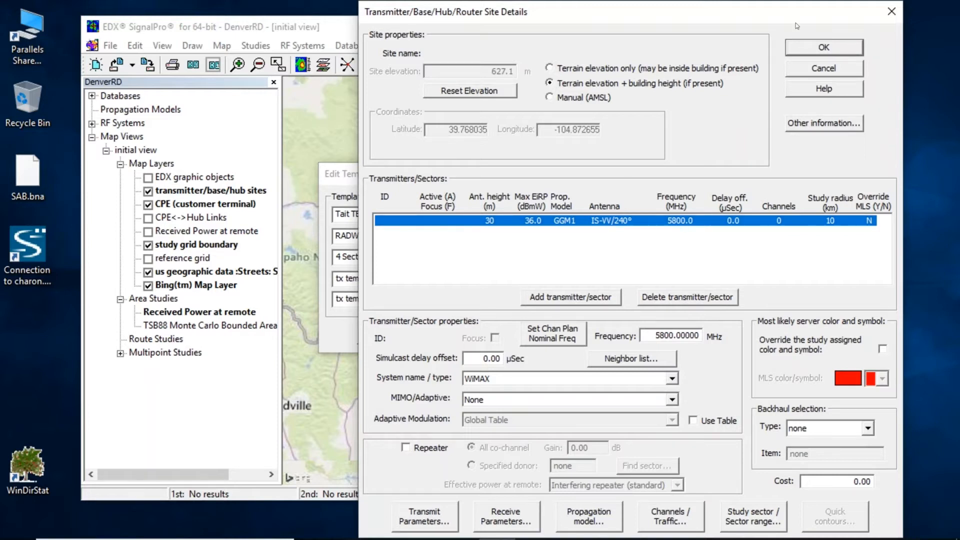
click(823, 68)
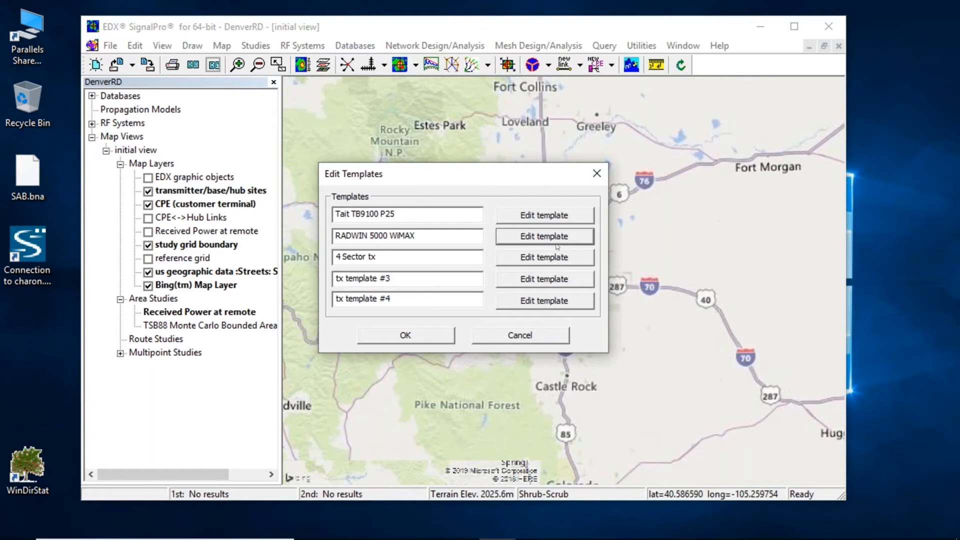
click(534, 340)
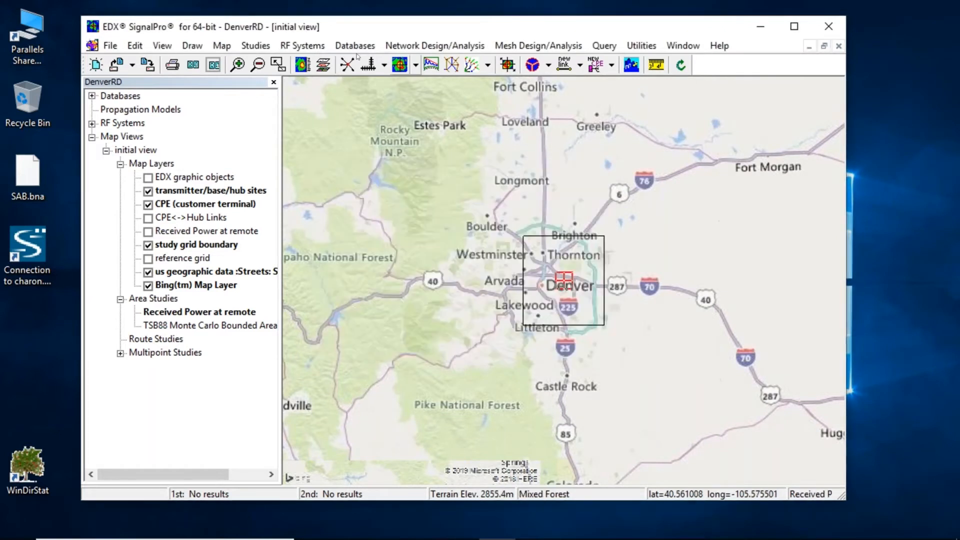
- Examine the mobile/remote unit definitions Mobile1, Mobile2 and Mobile3, and close the dialog without changes
click(317, 50)
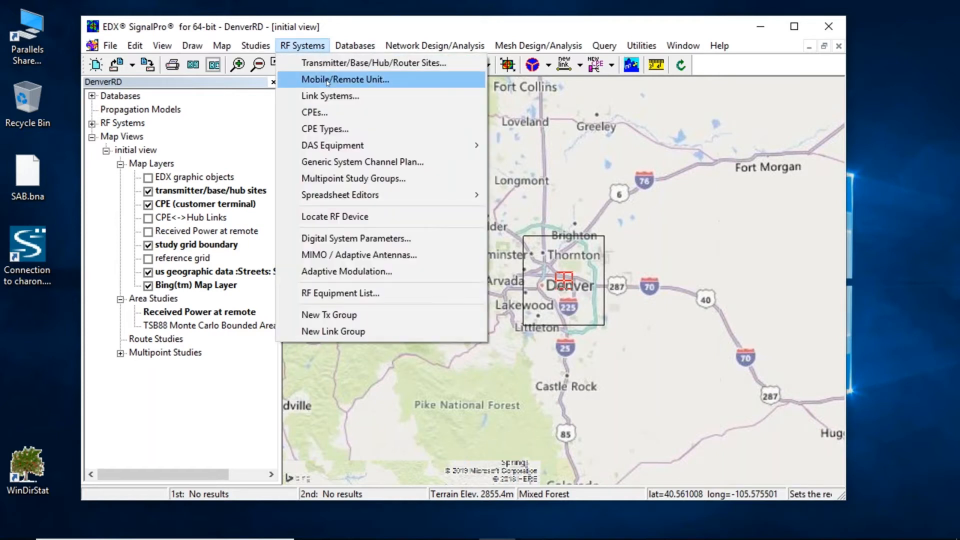
click(328, 80)
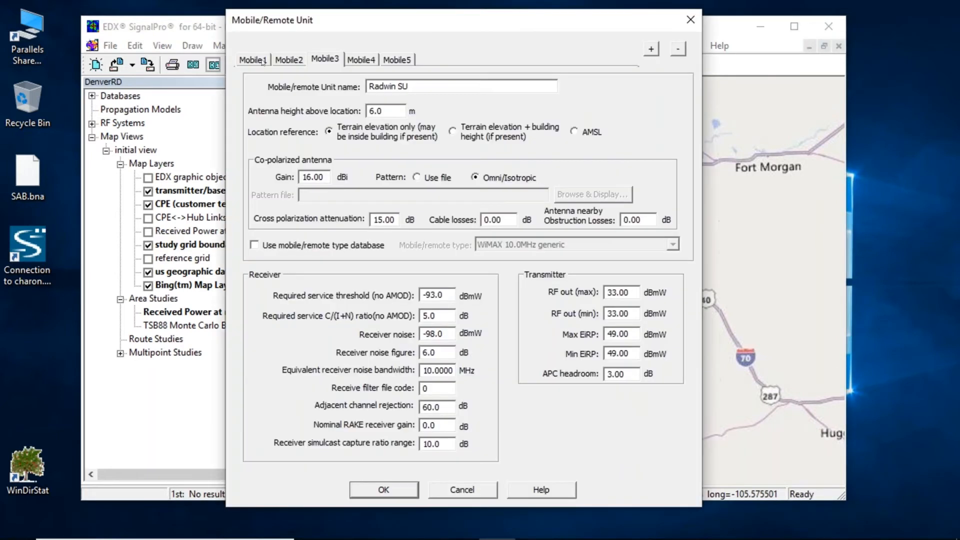
click(263, 61)
click(289, 60)
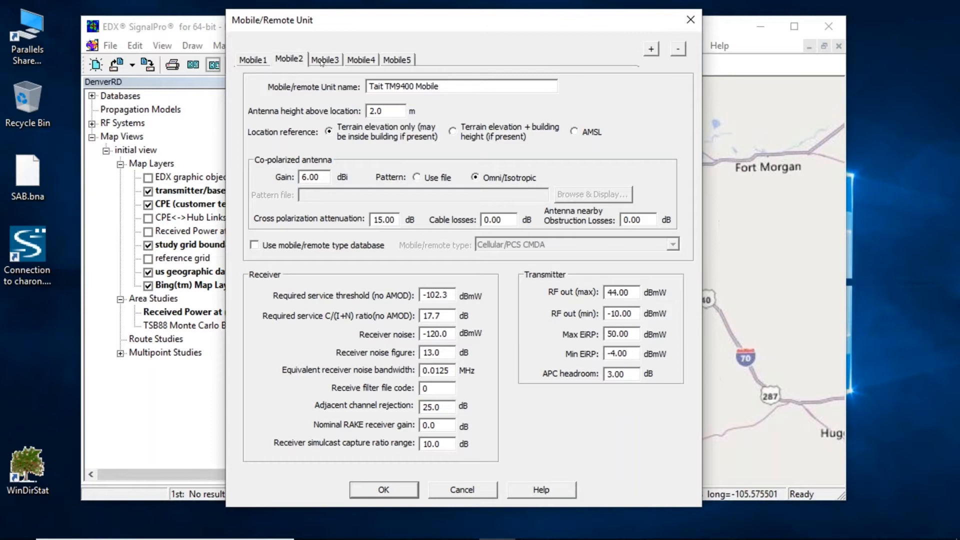
click(322, 61)
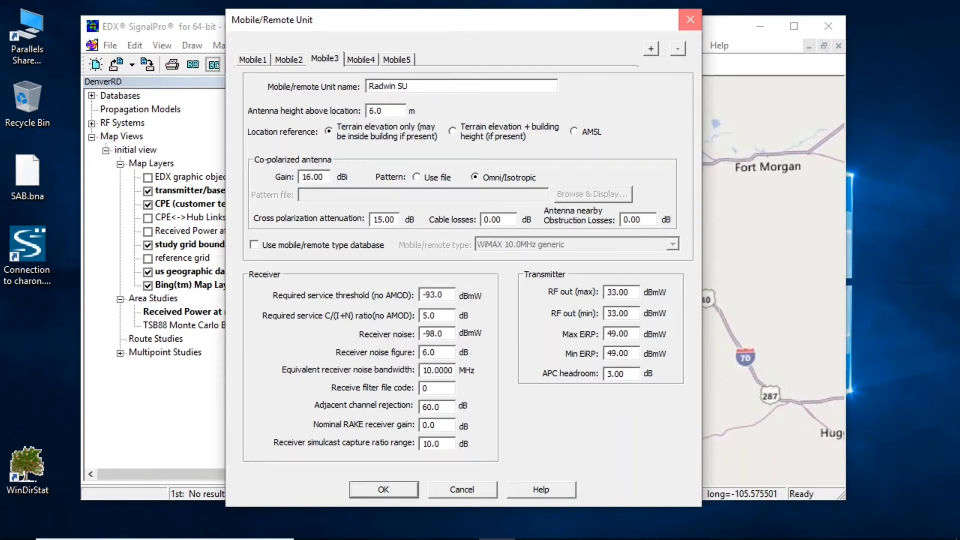
click(690, 20)
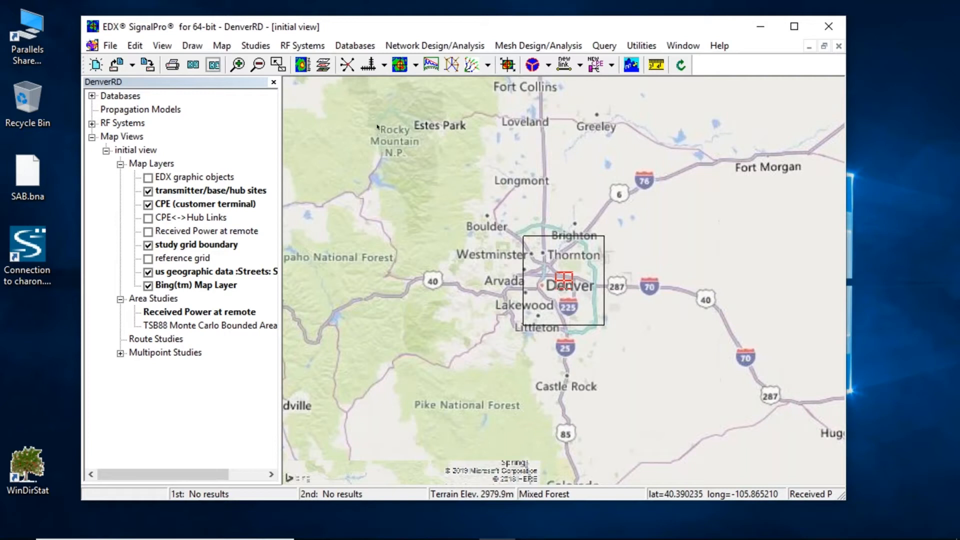
- Review the RadwinSU customer terminal settings in CPE Types and close them without changes
click(267, 50)
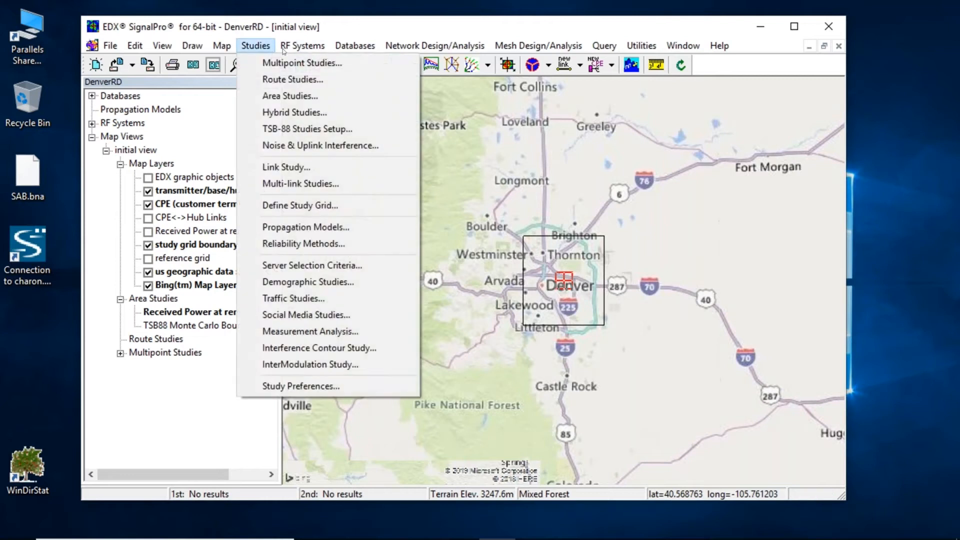
mouse_move(303, 45)
click(317, 131)
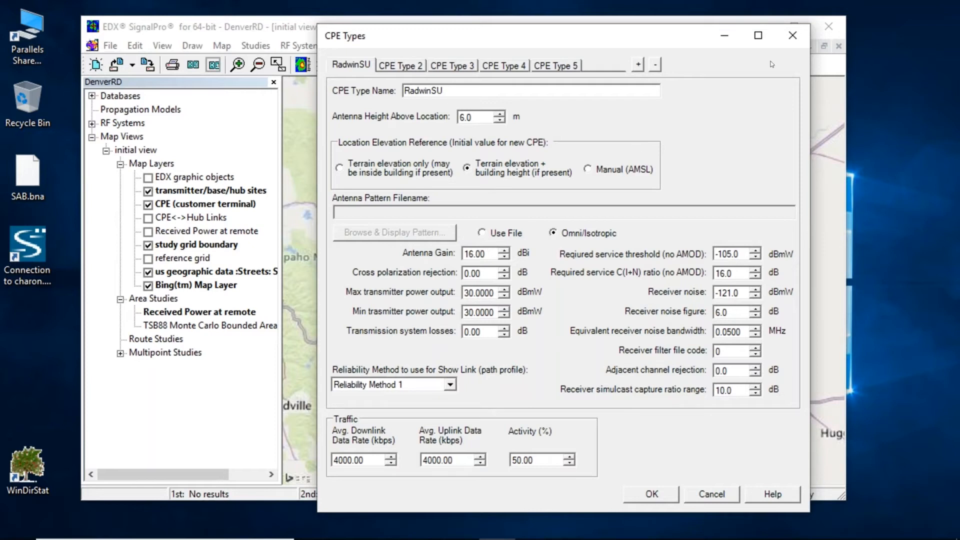
click(797, 40)
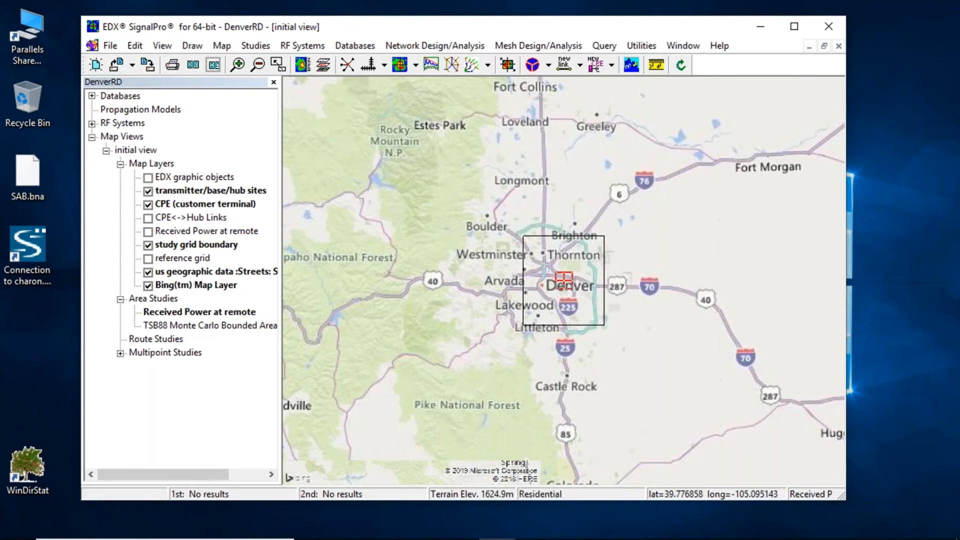
- Review the propagation model list, environment settings and clutter options, closing the dialog without changes
scroll(520, 278, up, 2)
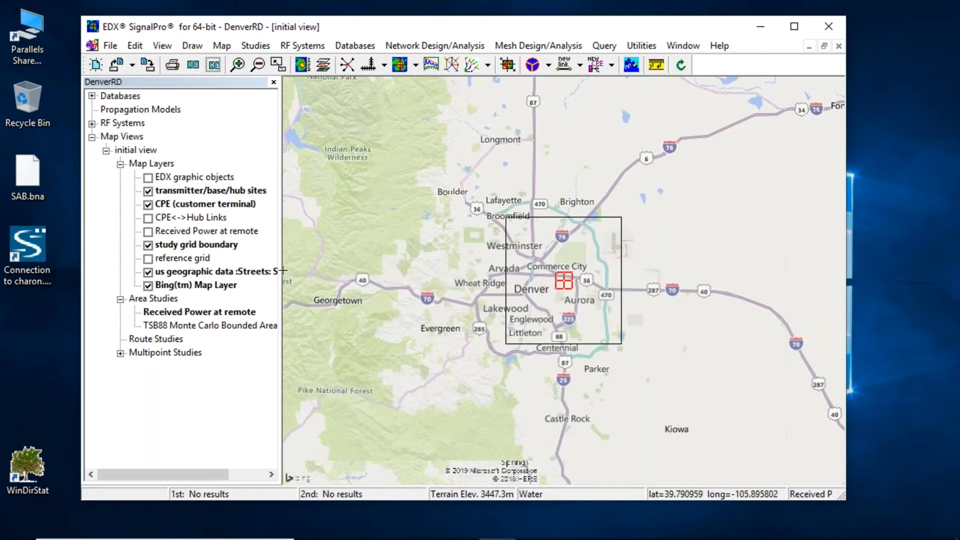
drag(282, 270, 260, 270)
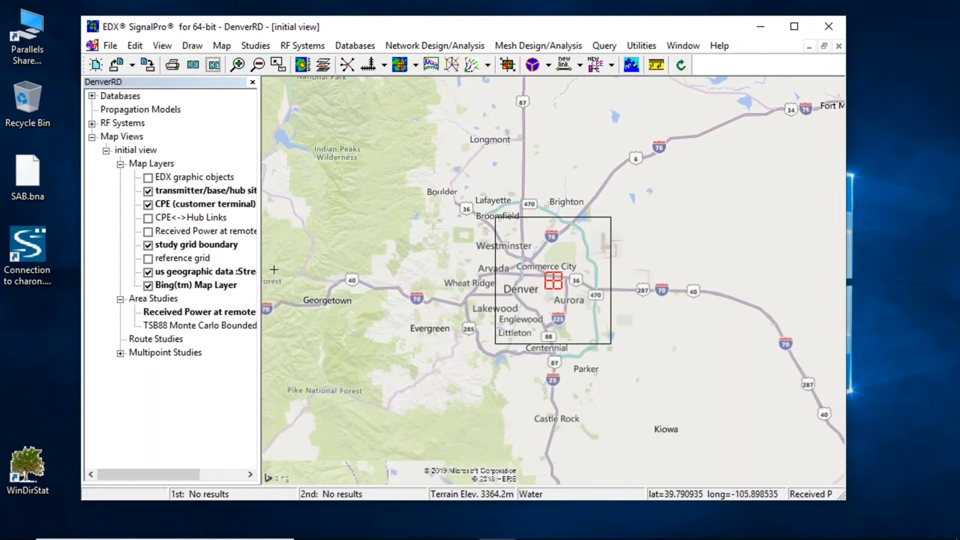
click(256, 46)
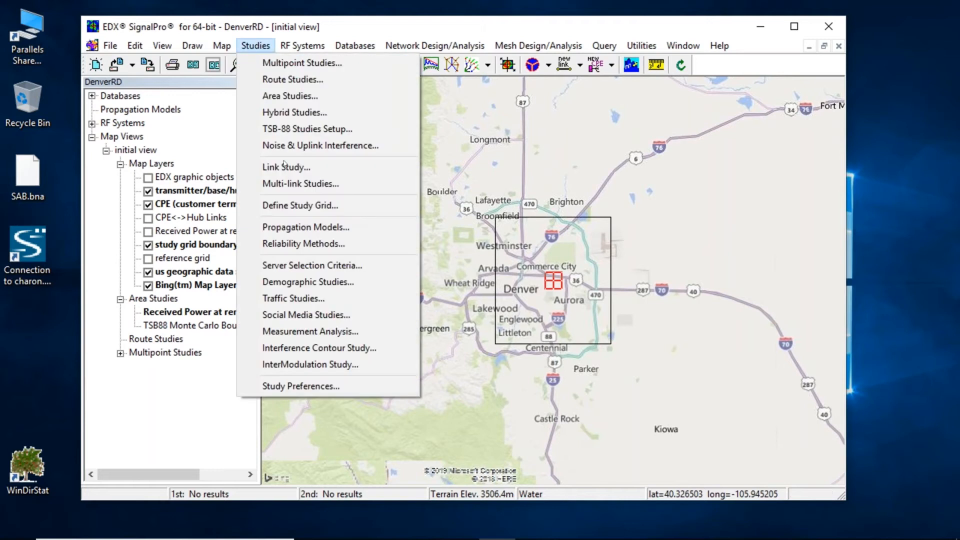
click(293, 229)
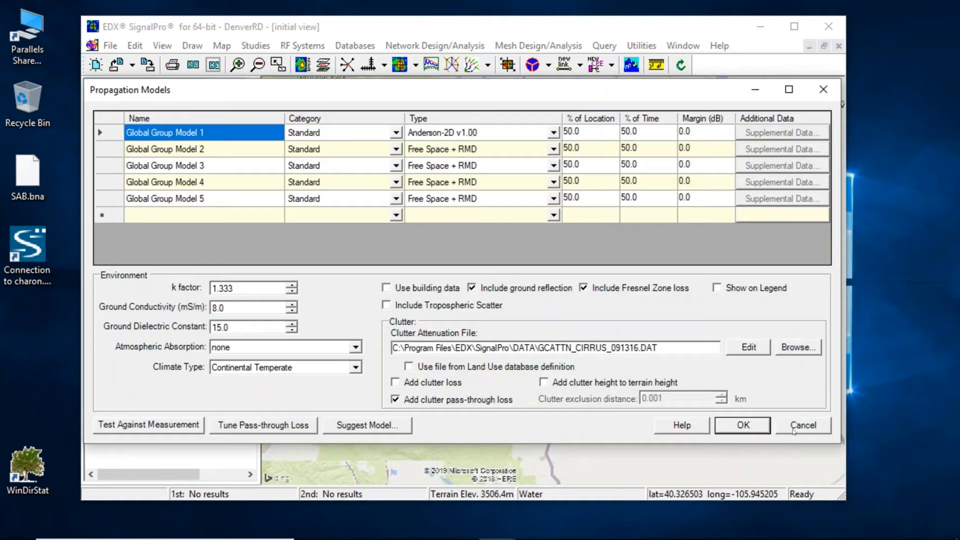
click(794, 426)
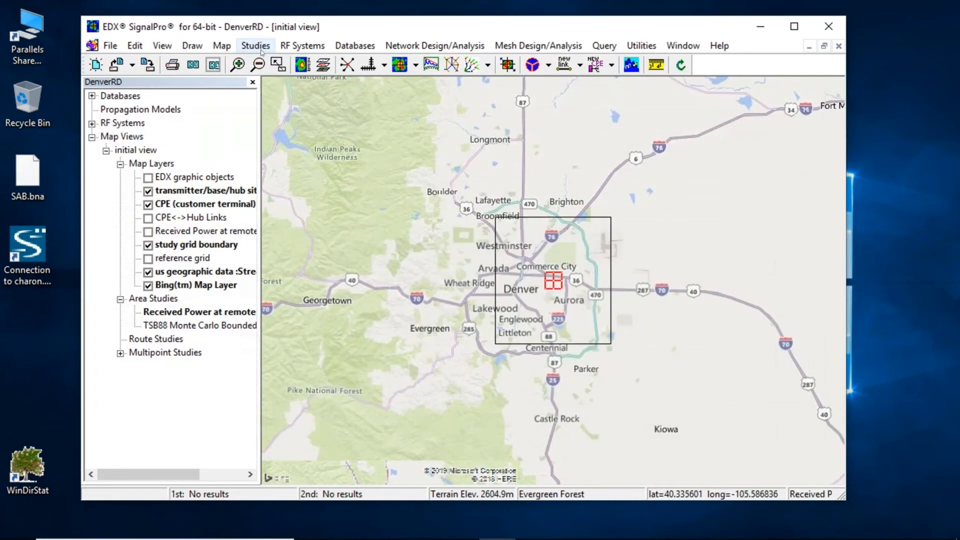
- Base the multipoint study results for the initial view on the Assigned Server
click(257, 45)
click(269, 63)
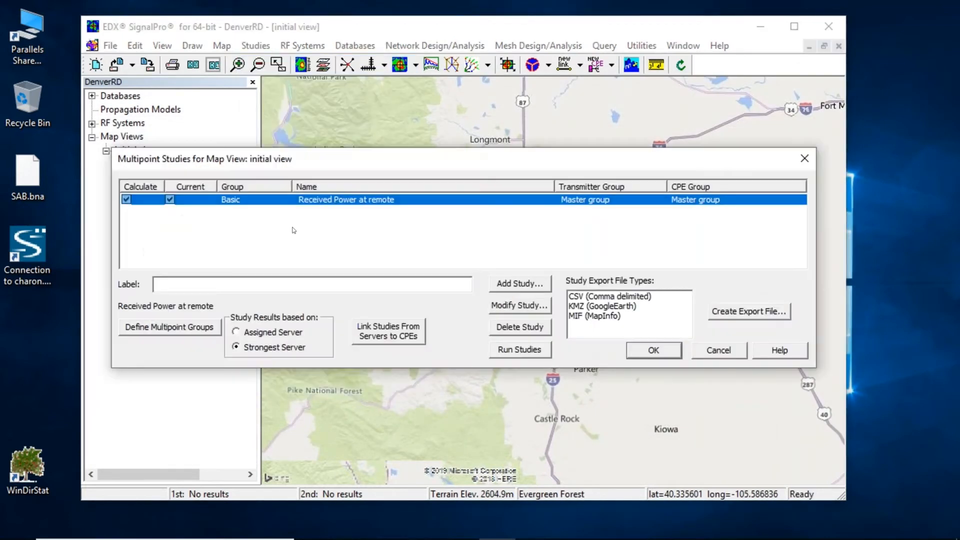
click(272, 333)
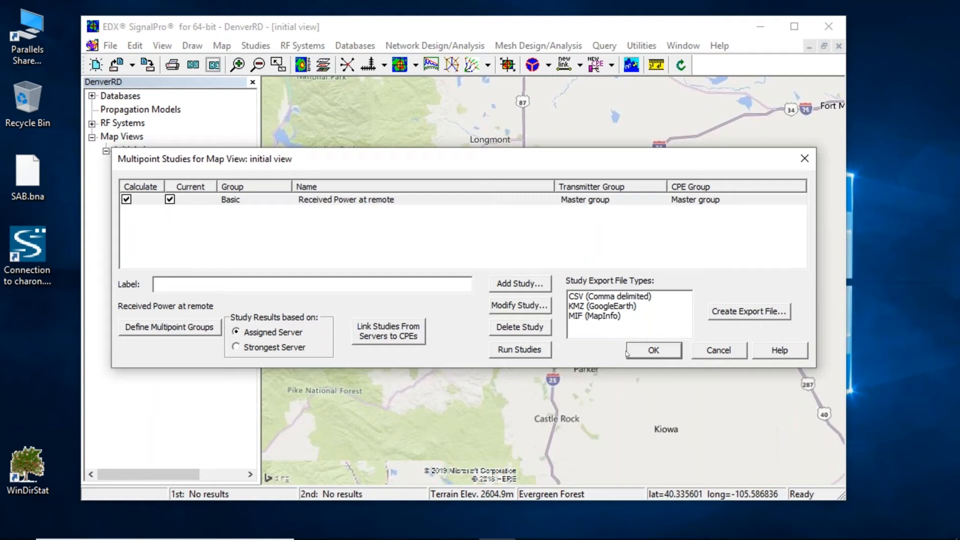
click(652, 350)
- Review the area studies defined for the initial view, and enlarge the DenverRD project window
click(256, 46)
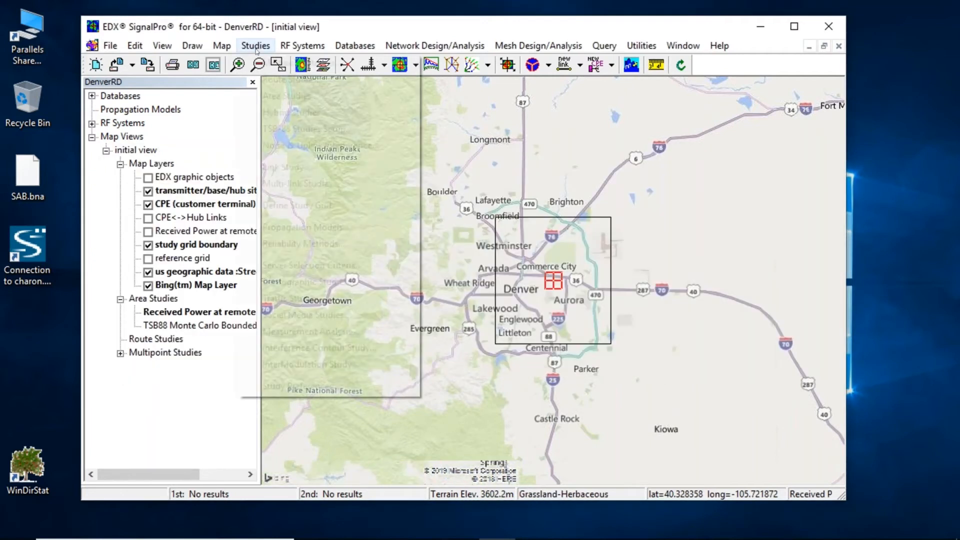
key(Return)
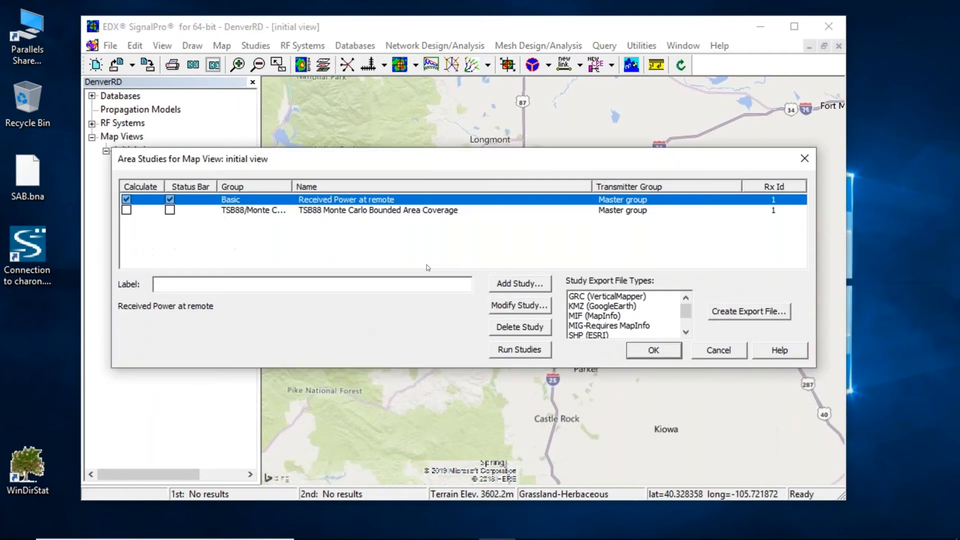
click(665, 355)
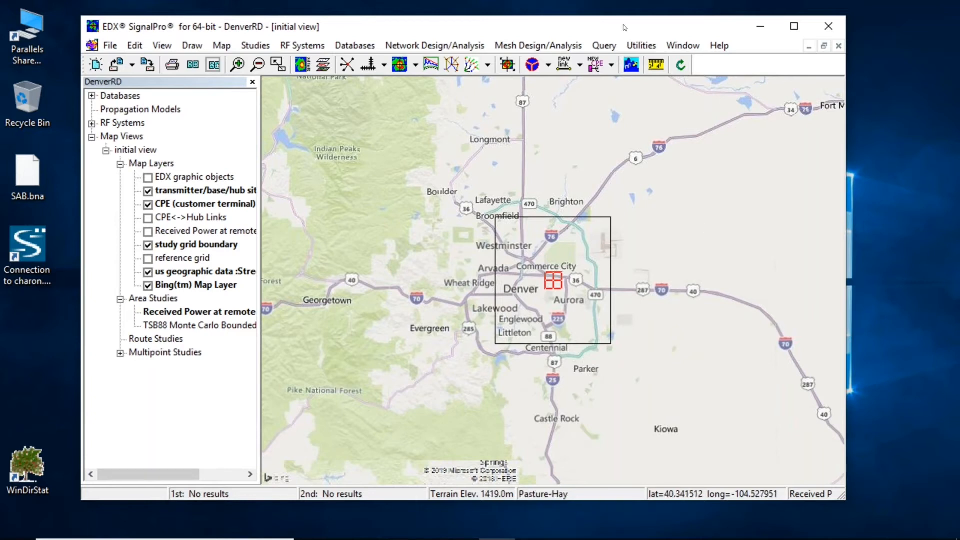
drag(624, 28, 582, 23)
drag(801, 495, 912, 526)
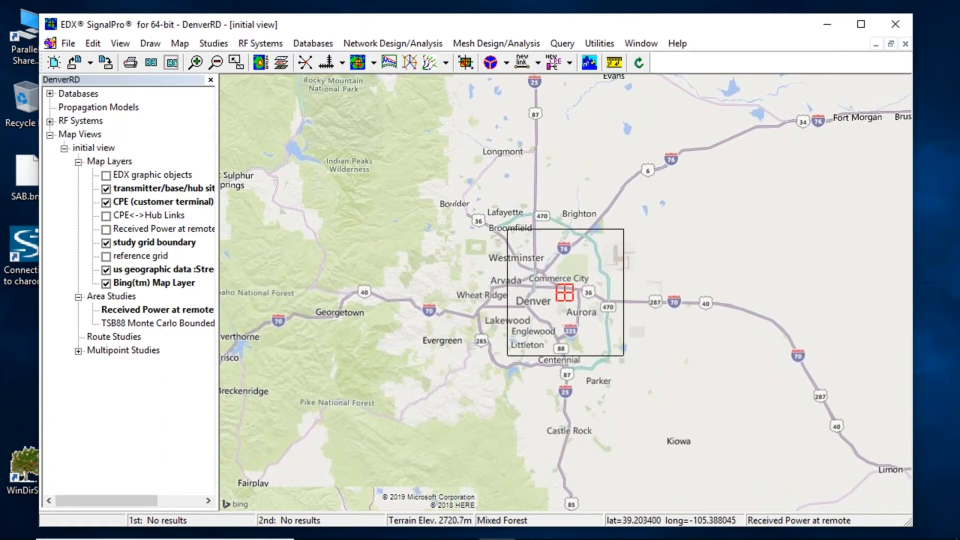
- Open SU Locations.csv from the Denver Files RapidDeployment folder in Excel, examine its column layout, and close it
click(392, 535)
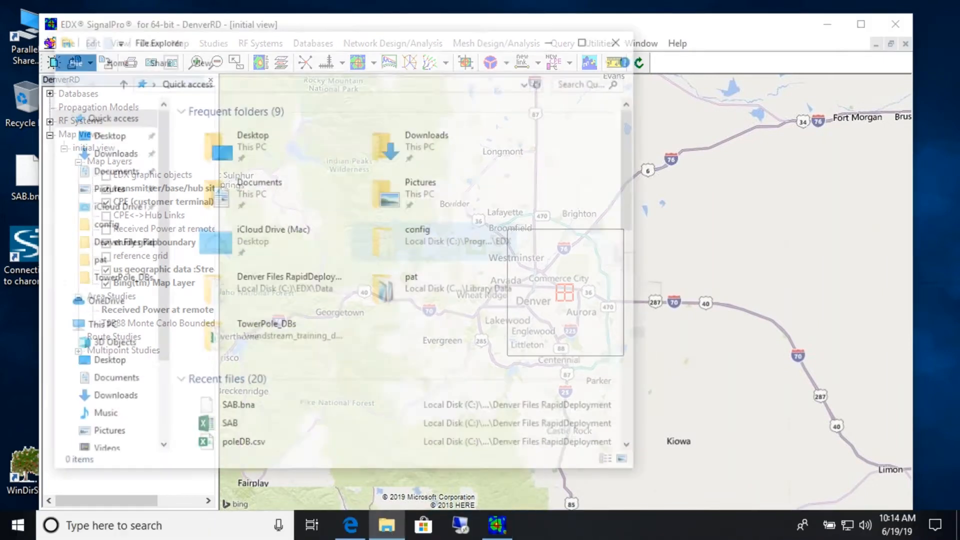
click(120, 242)
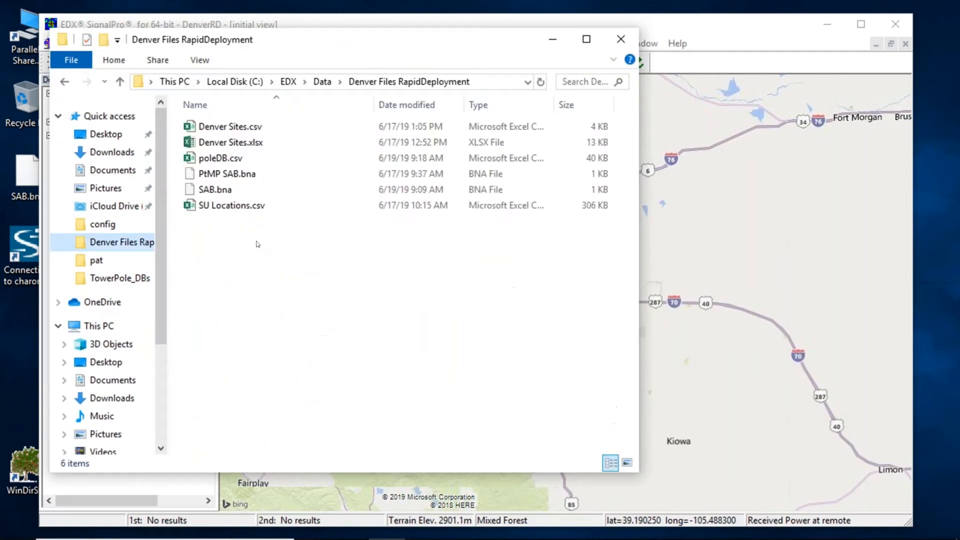
click(265, 211)
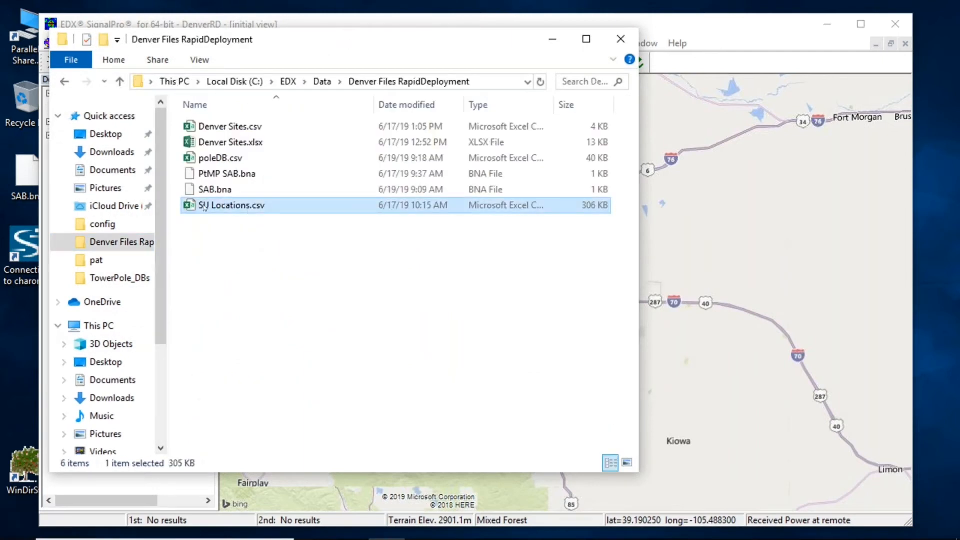
right_click(218, 208)
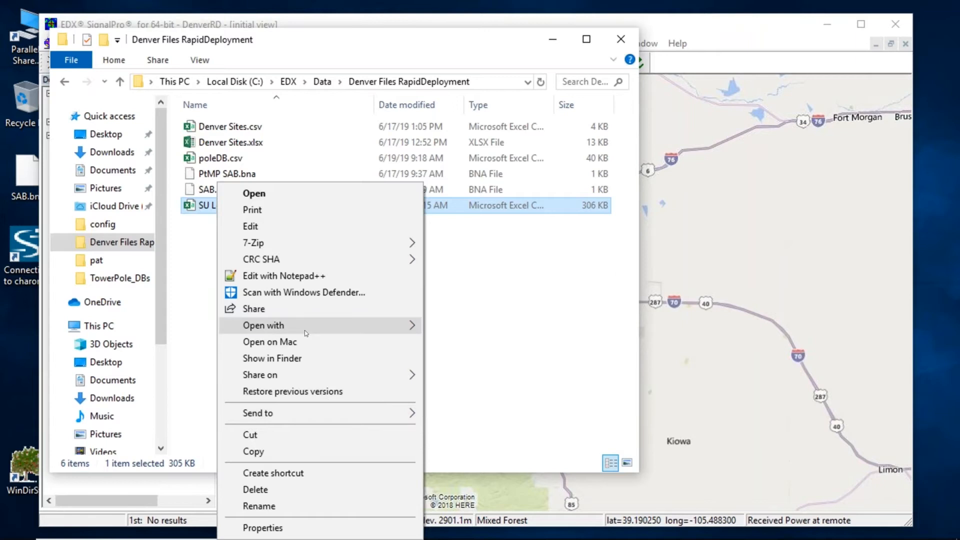
mouse_move(305, 326)
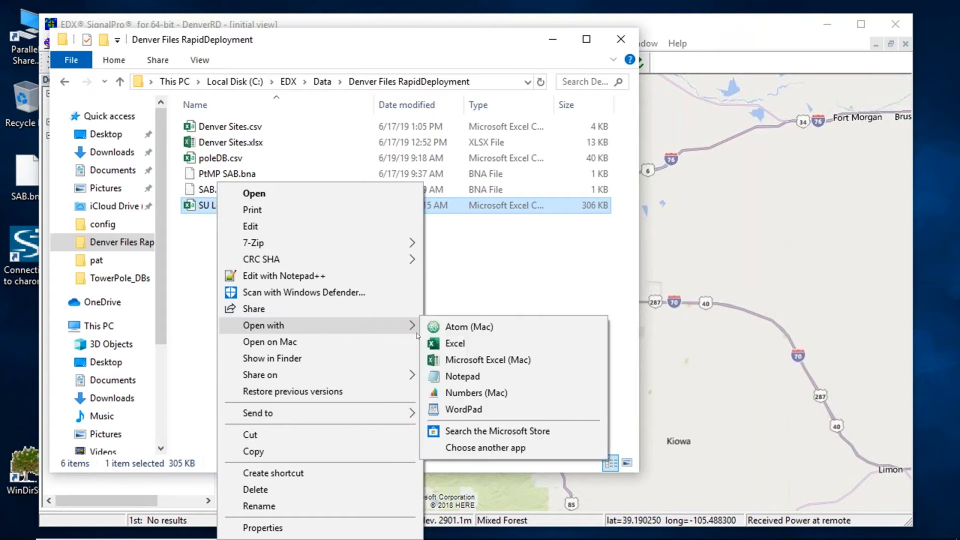
click(457, 344)
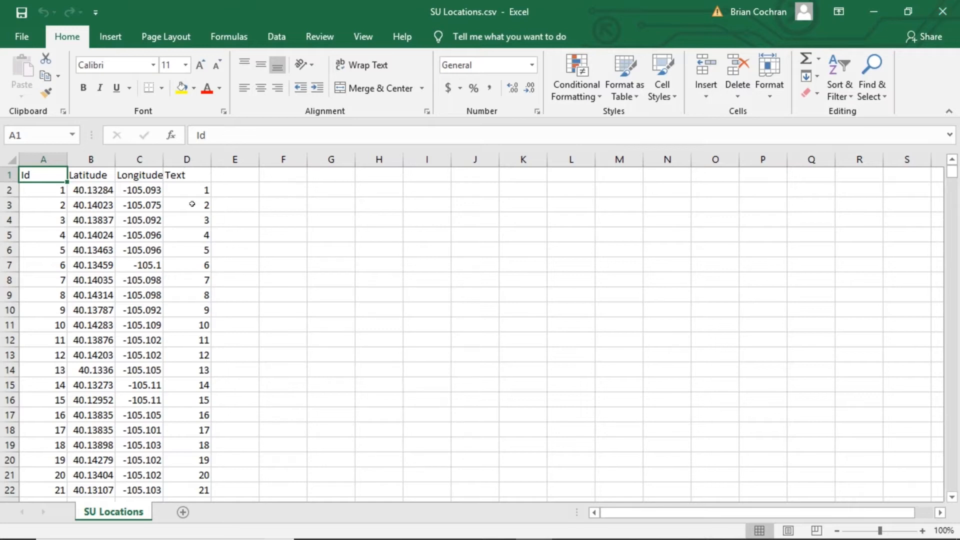
click(943, 13)
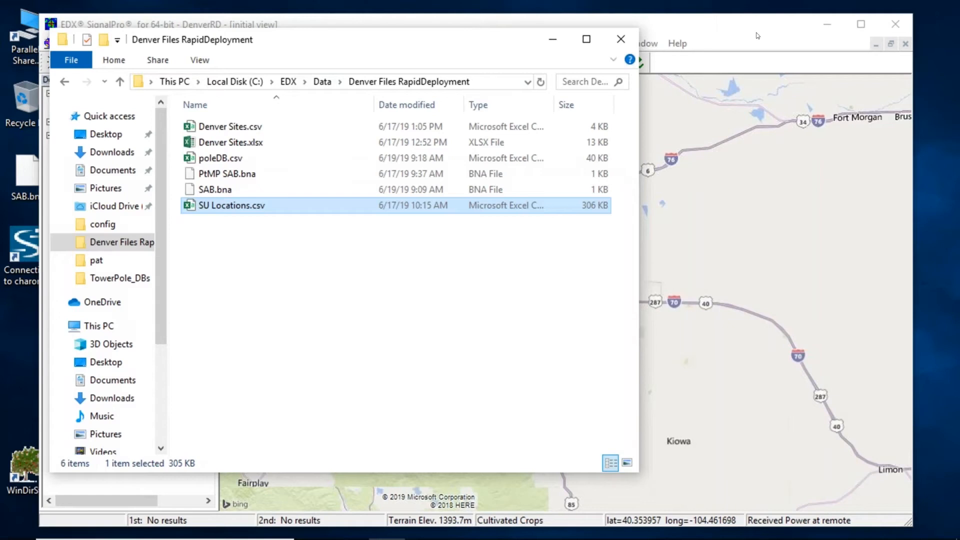
- Switch back to SignalPro and check the geographic file formats available for a new map layer, leaving without adding one
click(758, 35)
click(219, 44)
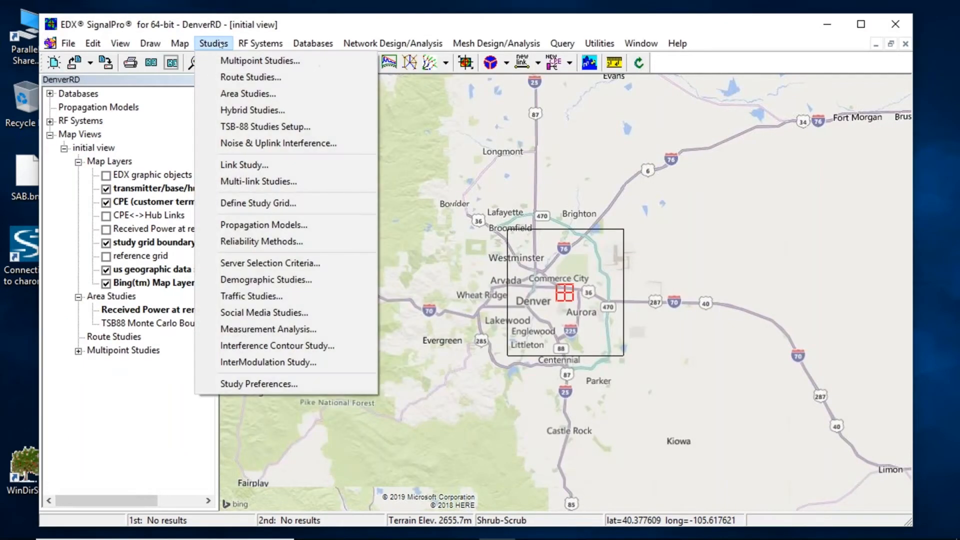
click(249, 44)
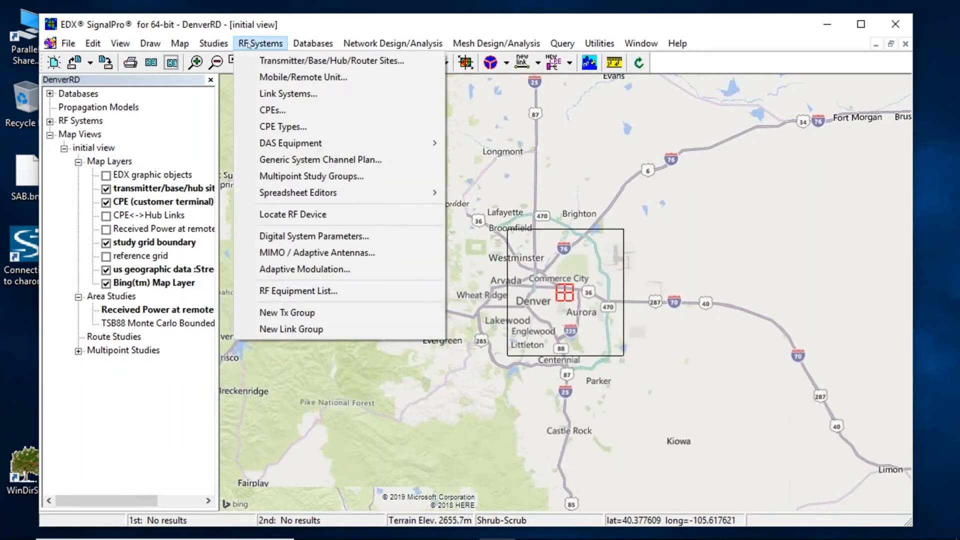
right_click(607, 196)
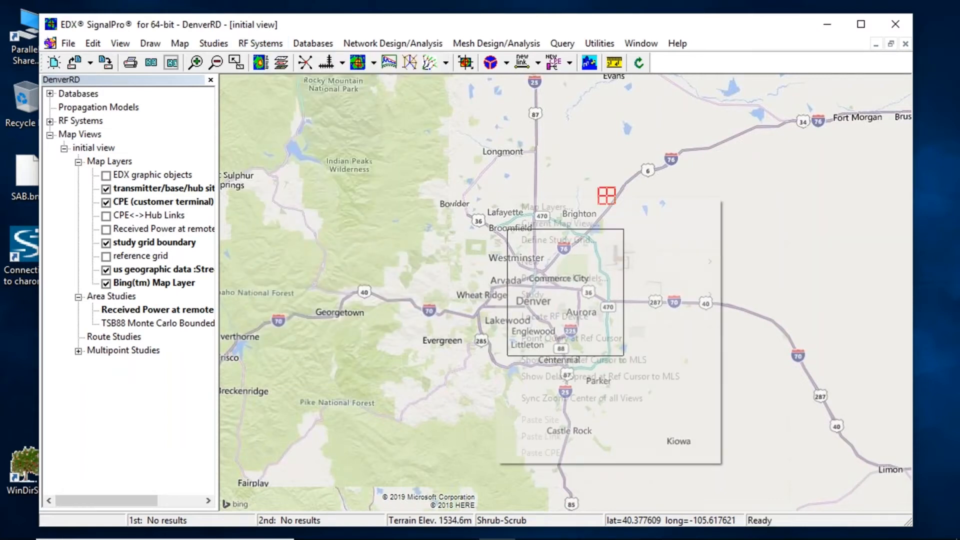
click(607, 212)
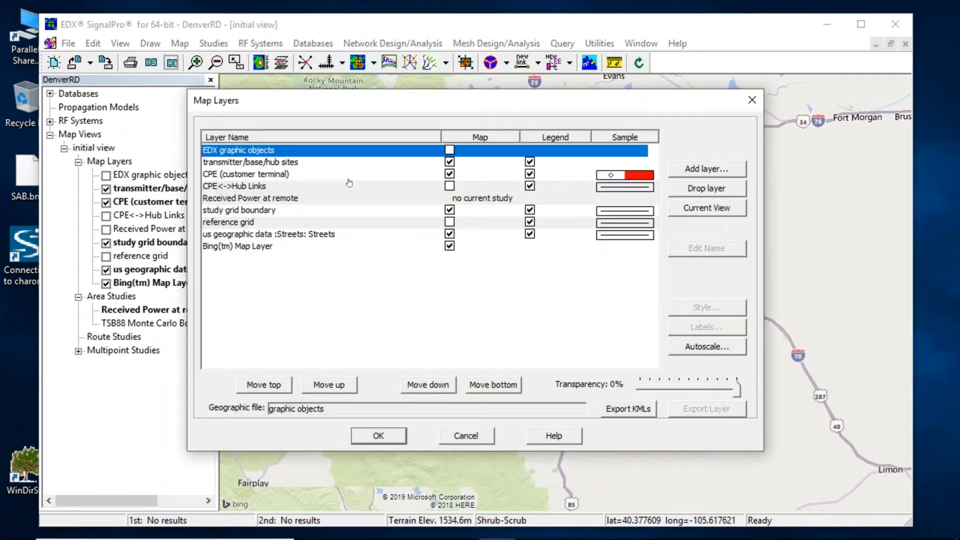
click(725, 173)
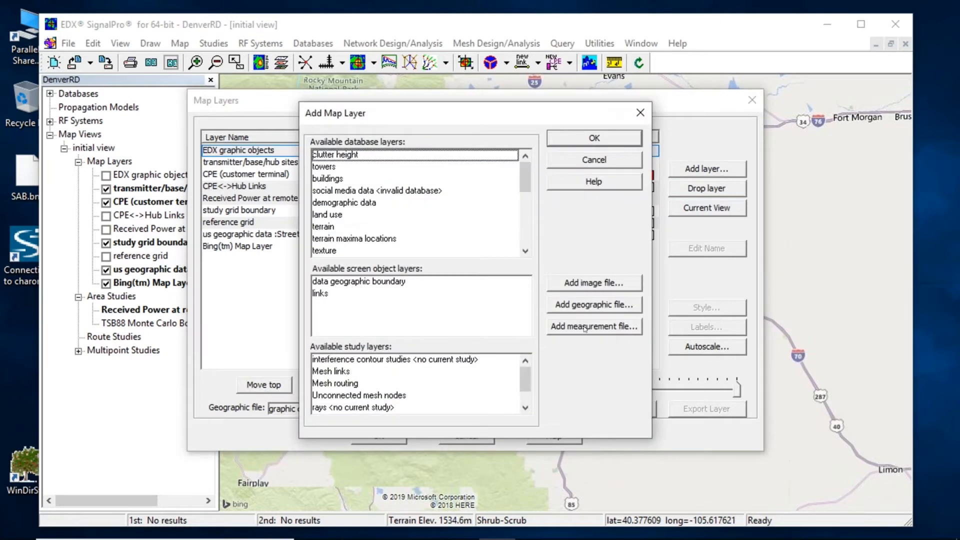
click(589, 305)
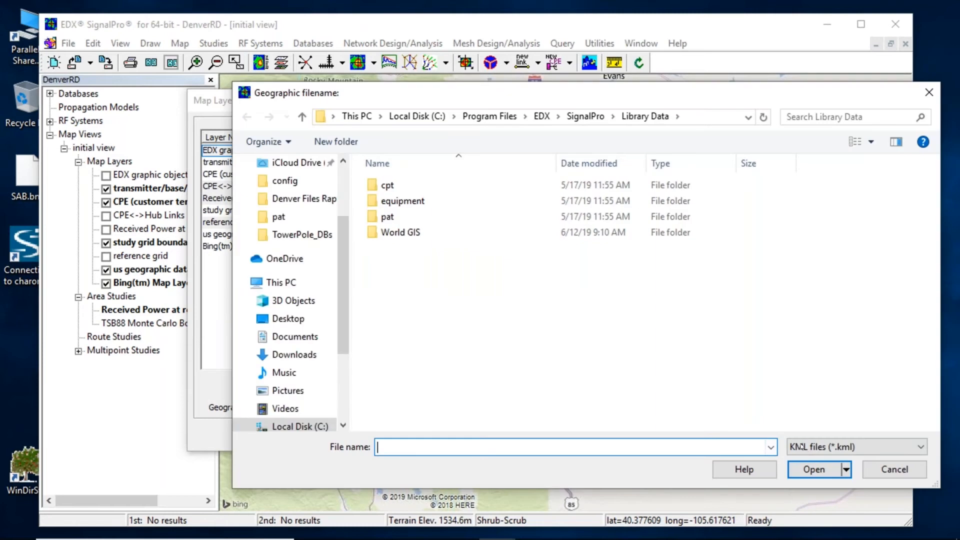
click(810, 450)
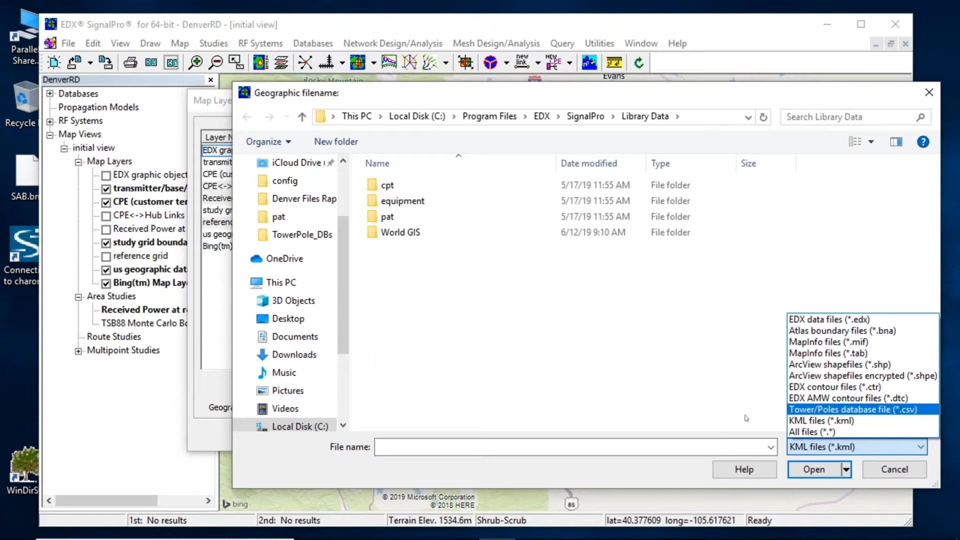
click(675, 407)
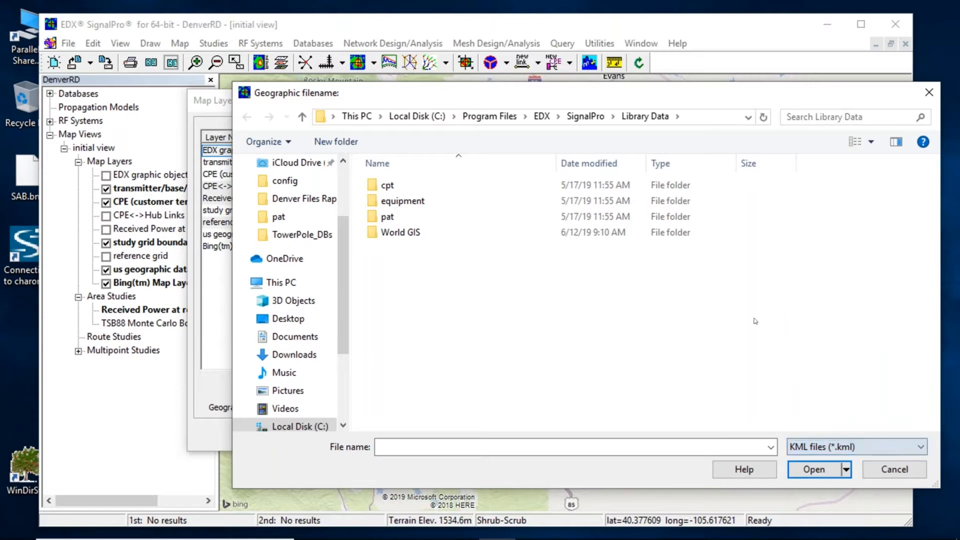
click(933, 97)
click(470, 332)
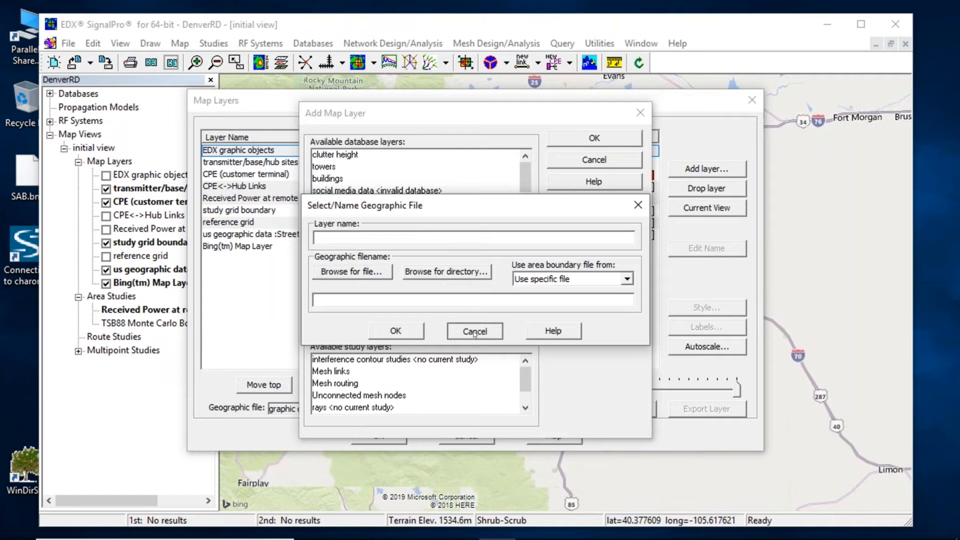
click(627, 161)
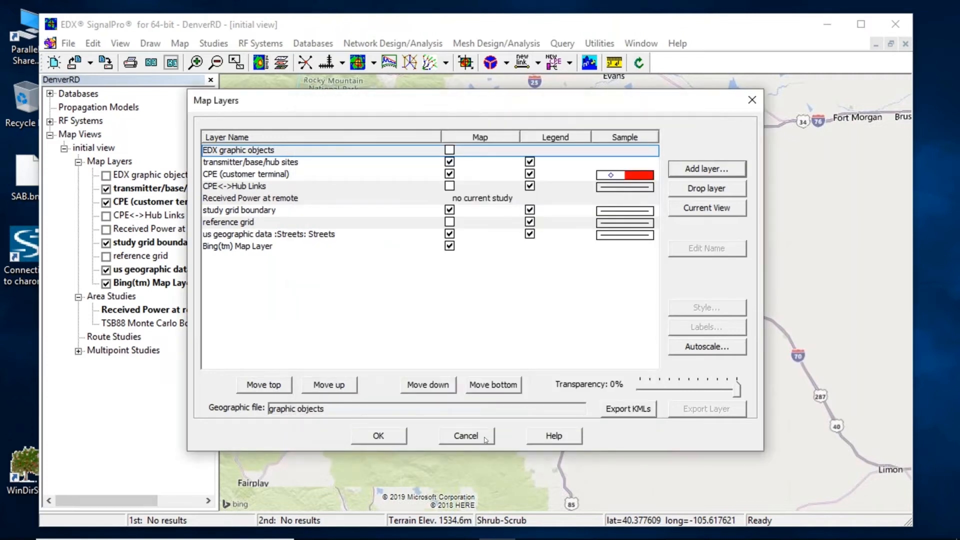
click(466, 435)
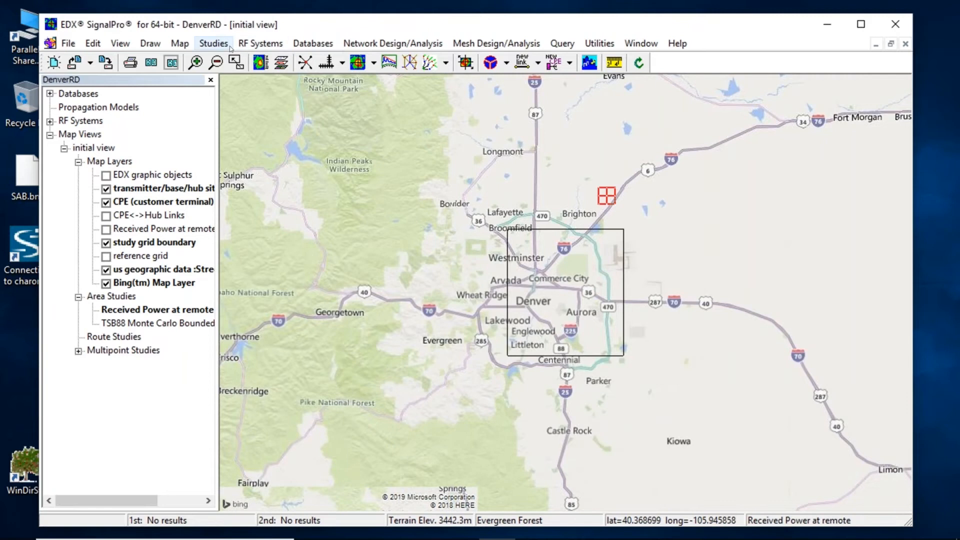
- Open the CPE data spreadsheet editor and check the available CPE templates, keeping RadwinSU selected
click(253, 44)
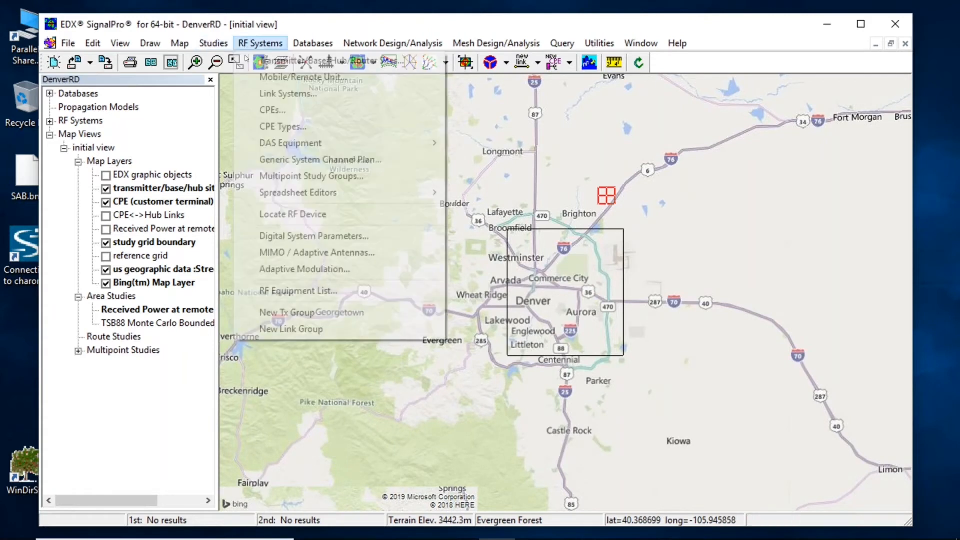
mouse_move(274, 193)
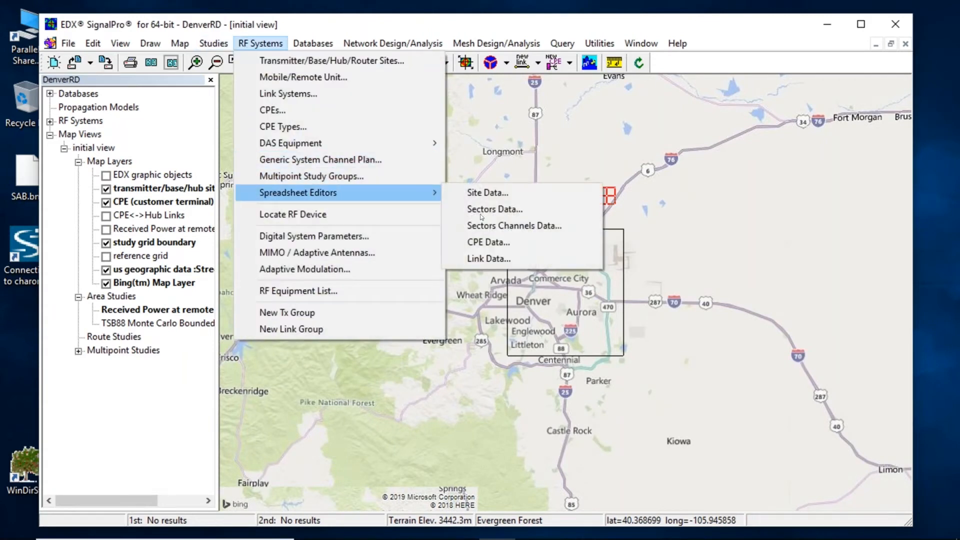
click(517, 245)
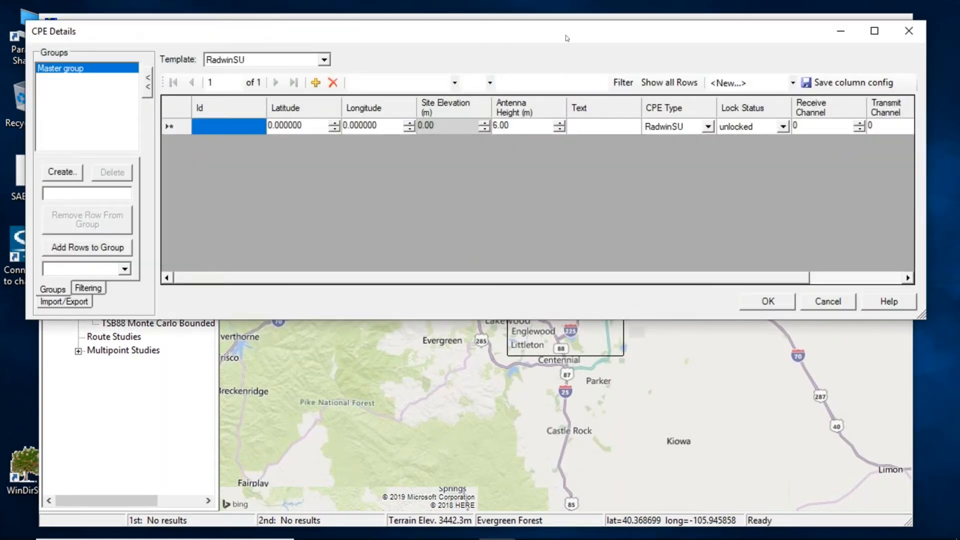
drag(476, 31, 472, 50)
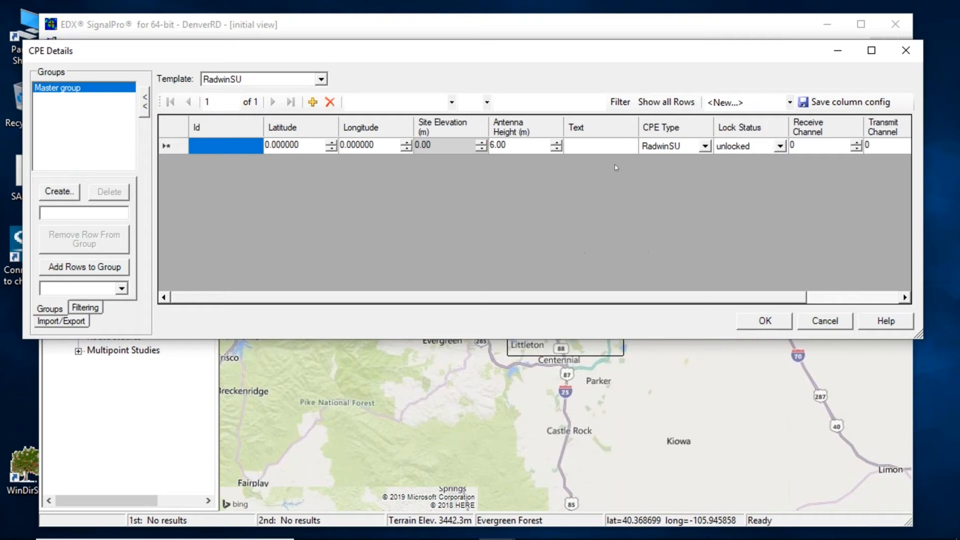
click(320, 80)
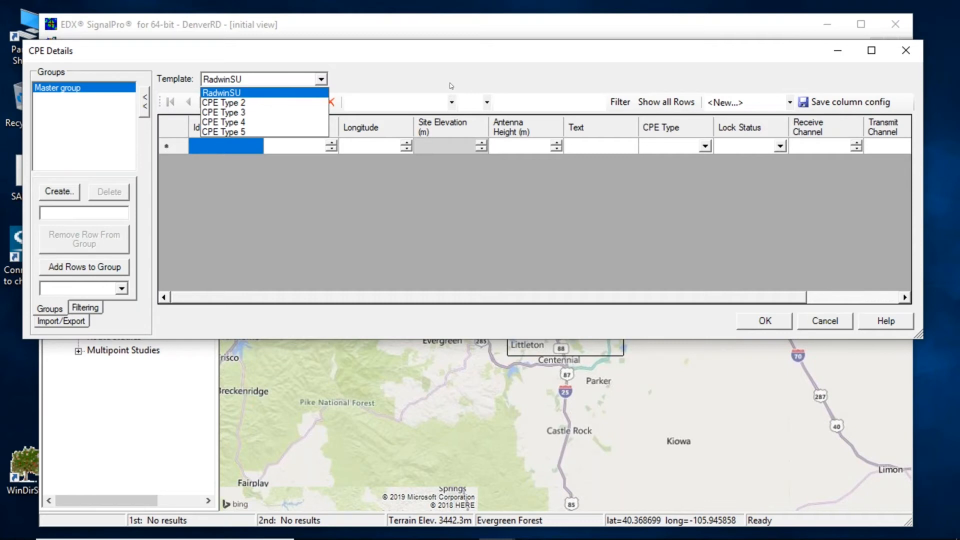
click(452, 86)
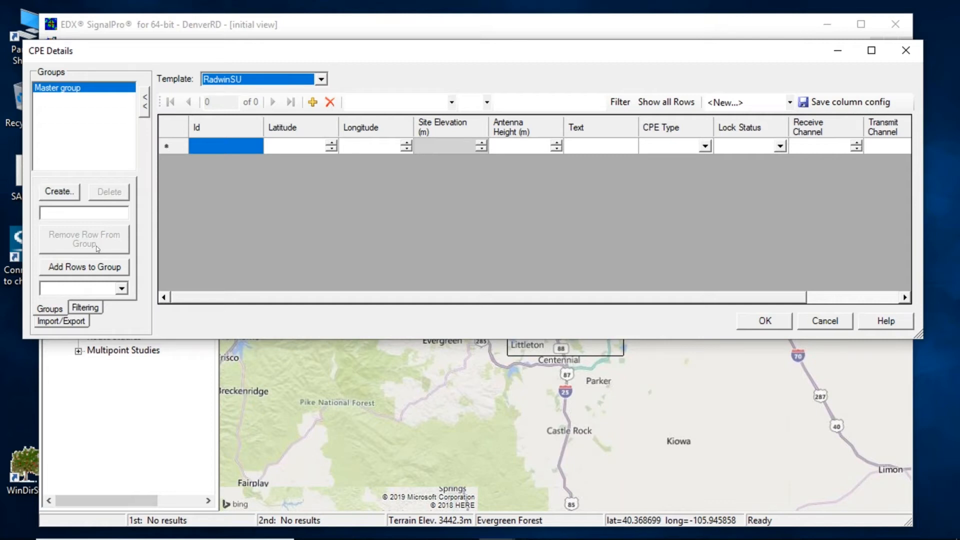
- Import SU Locations.csv from the Denver Files RapidDeployment folder into the CPE data spreadsheet and accept the imported rows
click(69, 321)
click(74, 193)
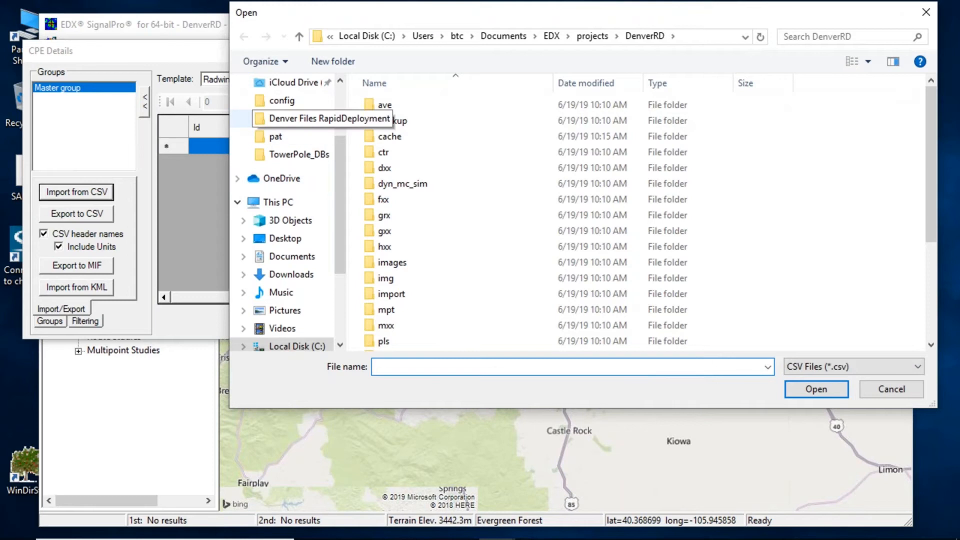
click(298, 118)
click(410, 137)
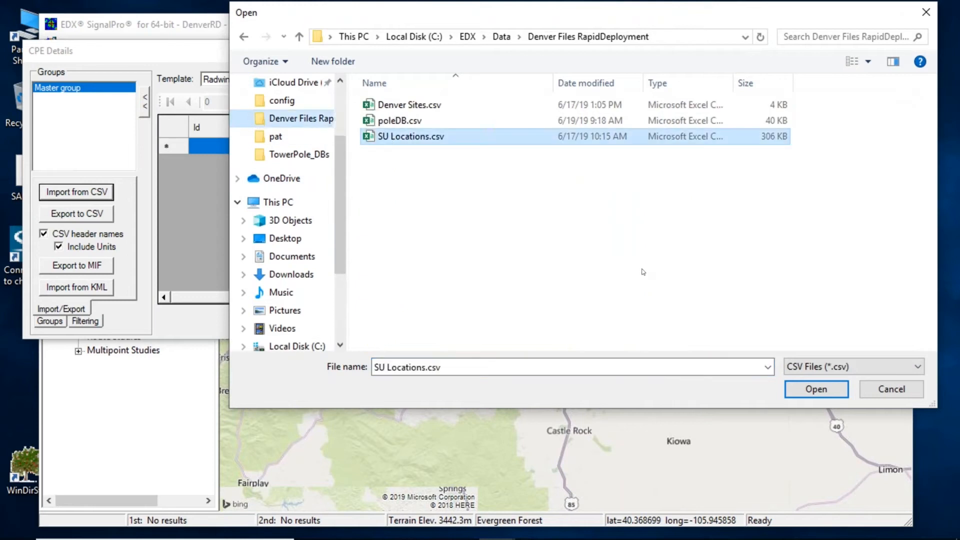
click(827, 391)
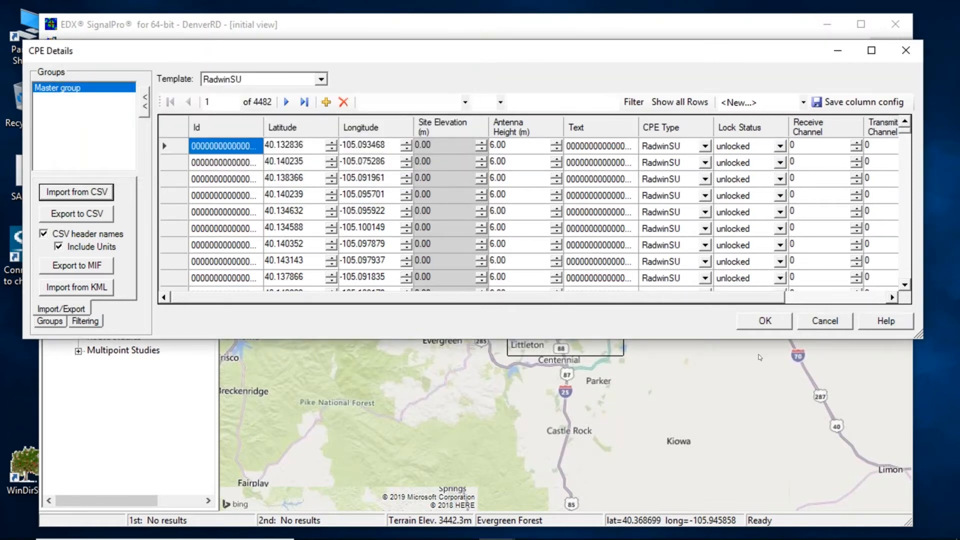
click(763, 321)
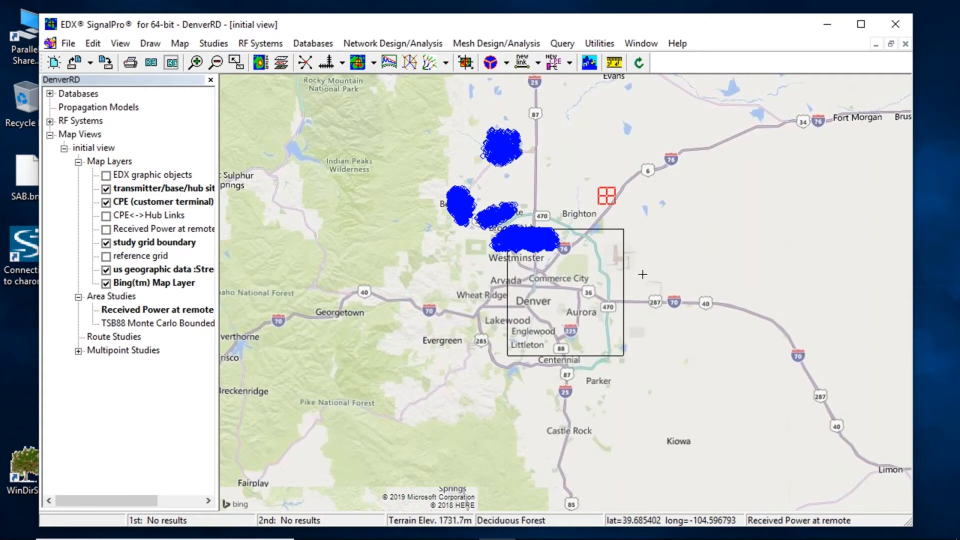
- Redefine the study grid as a rectangle enclosing all the imported CPE clusters, from Thornton up to the area north of Longmont
drag(550, 194, 626, 319)
scroll(625, 319, up, 3)
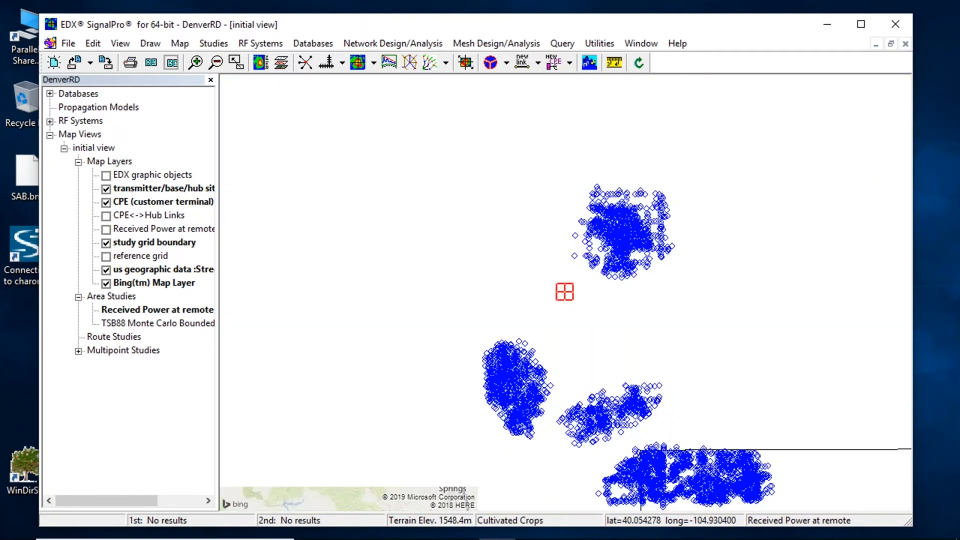
drag(751, 348, 676, 288)
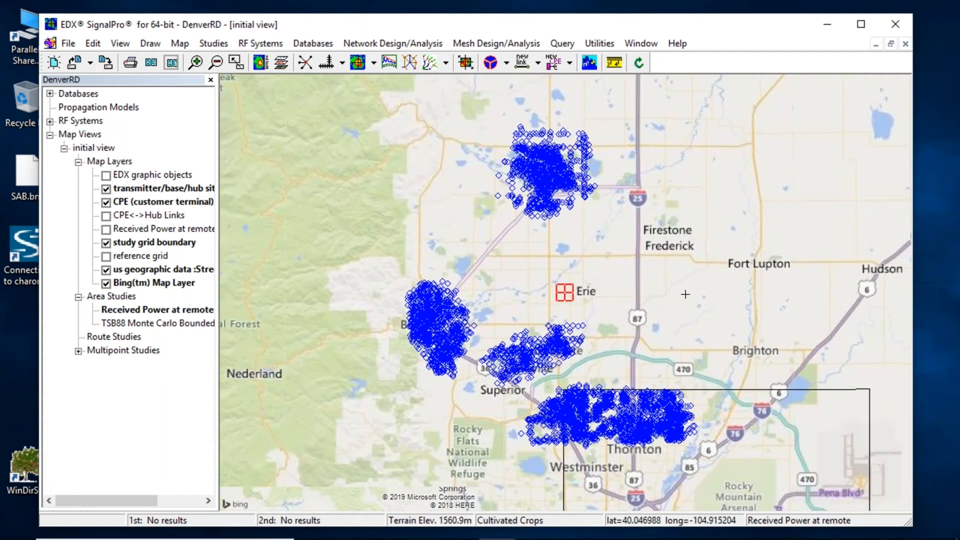
scroll(686, 294, up, 1)
scroll(686, 295, down, 2)
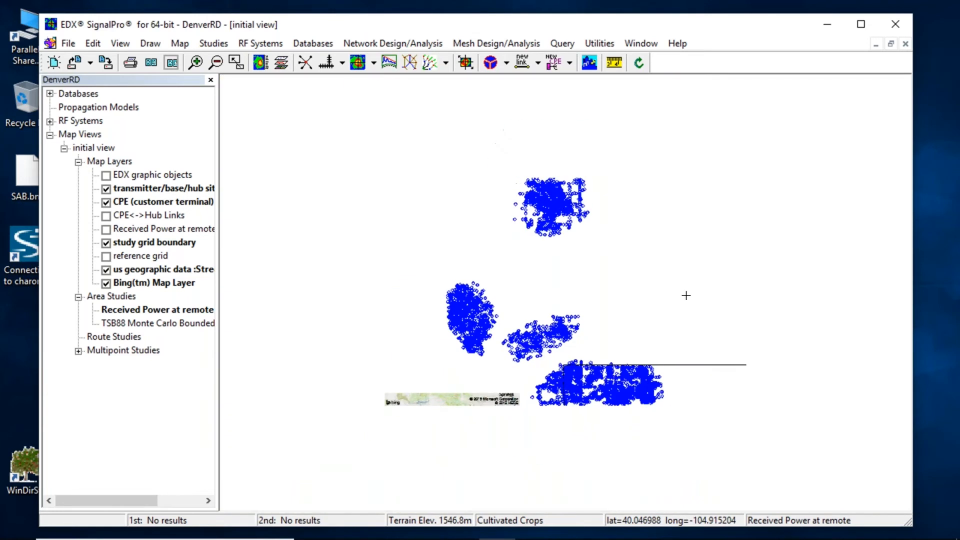
scroll(564, 292, up, 1)
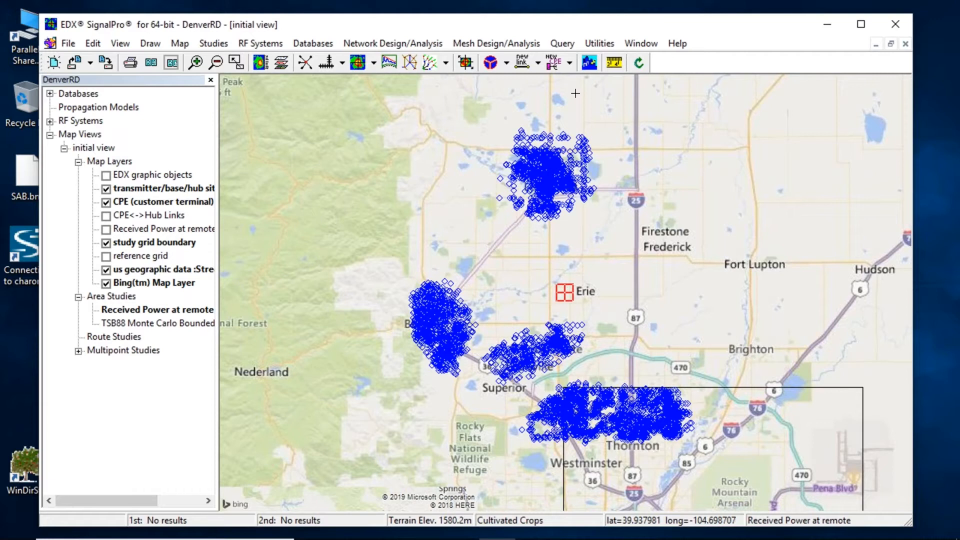
click(465, 63)
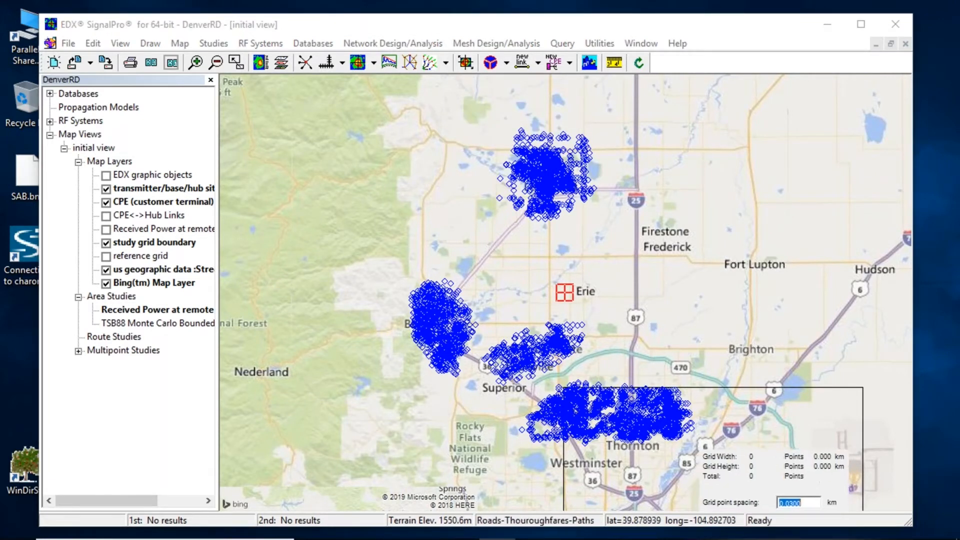
drag(702, 450, 397, 115)
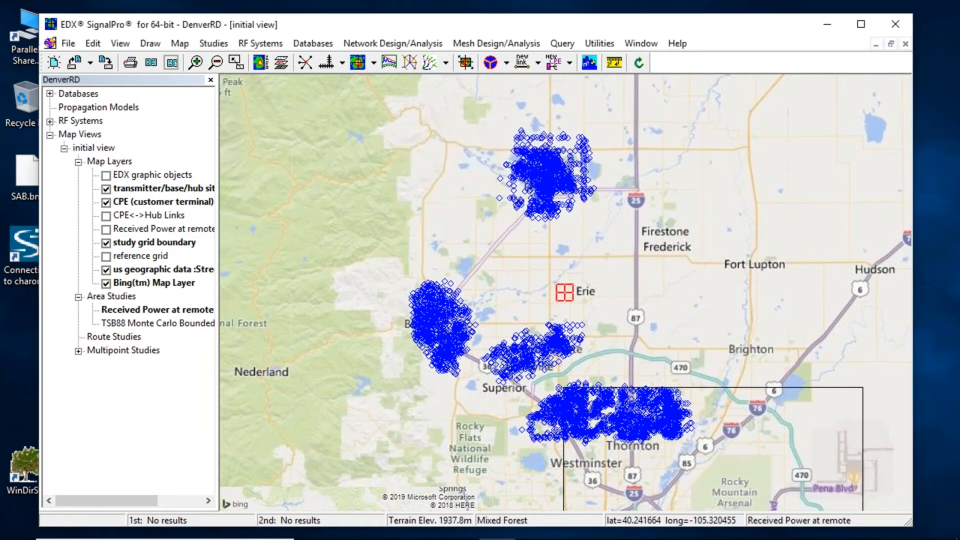
- Maximize the project window and check the display settings of the CPE (customer terminal) map layer, leaving without changes
click(865, 32)
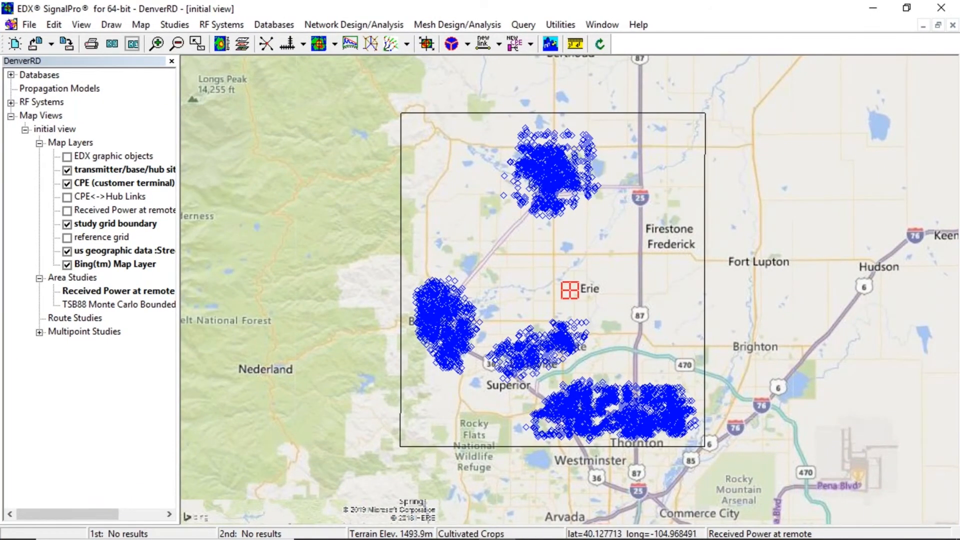
click(649, 217)
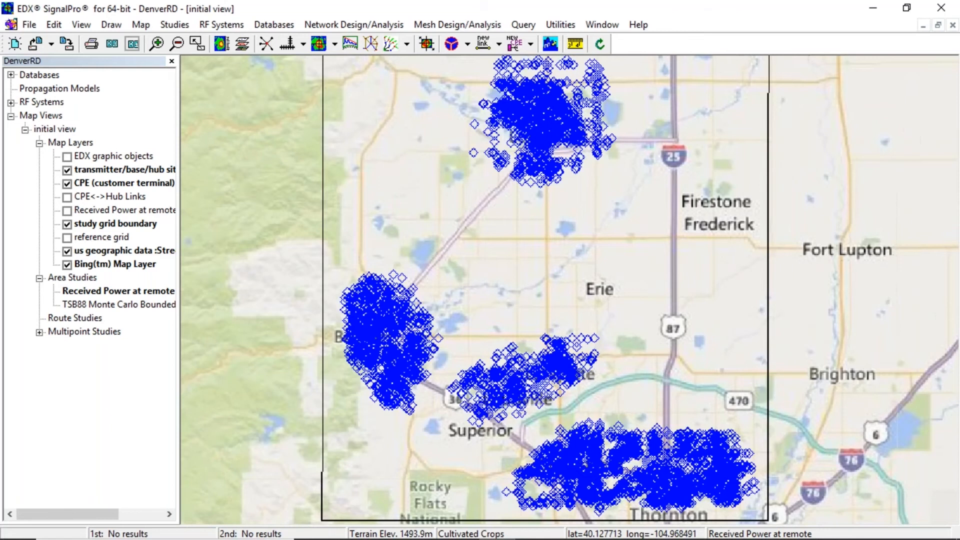
scroll(571, 289, down, 1)
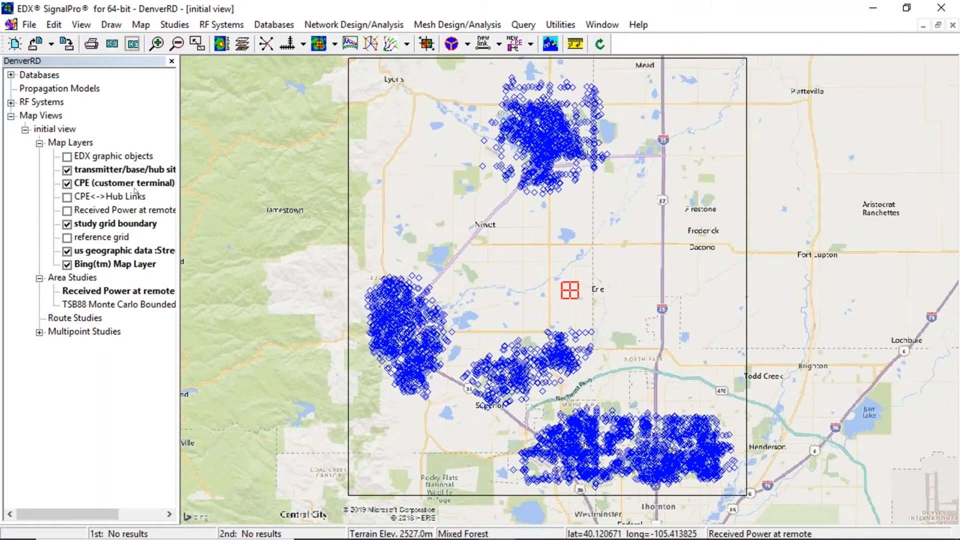
click(129, 184)
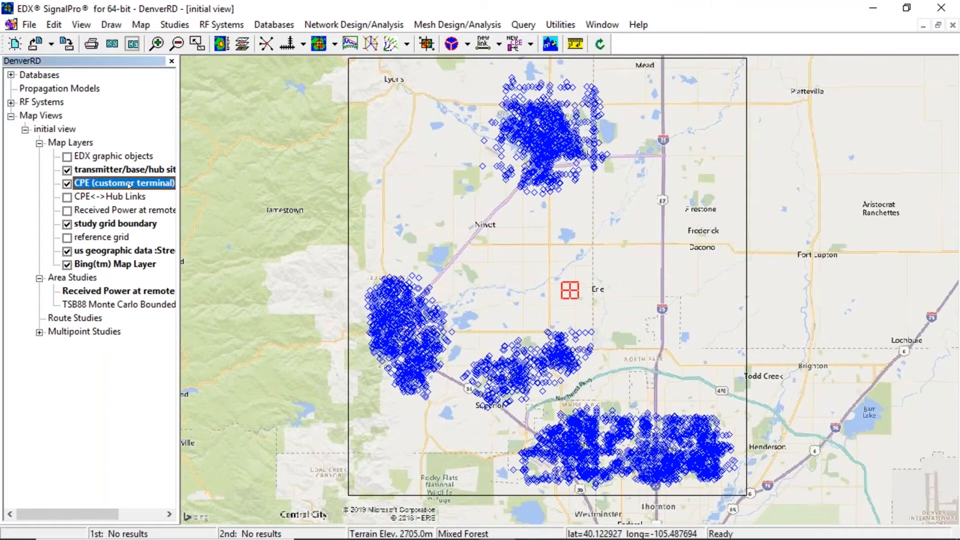
double_click(129, 184)
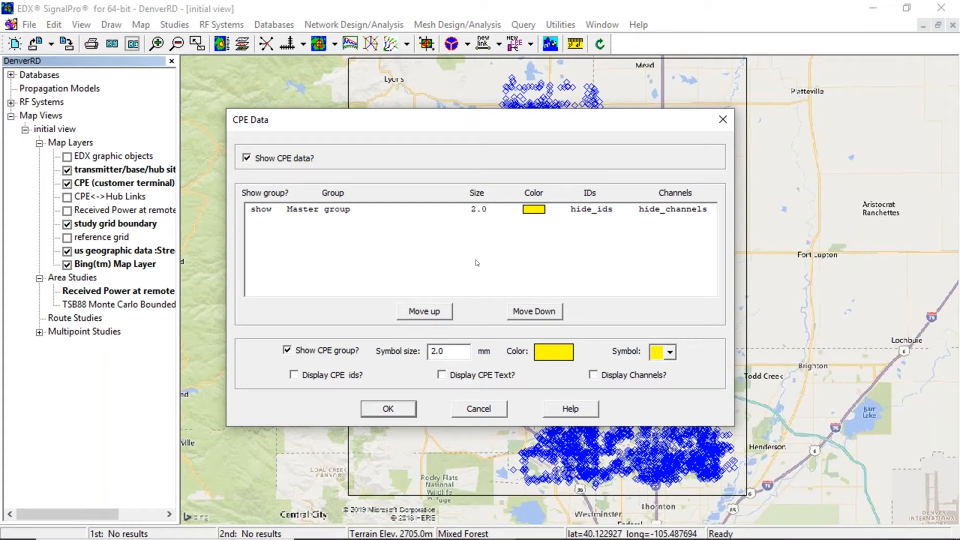
click(488, 413)
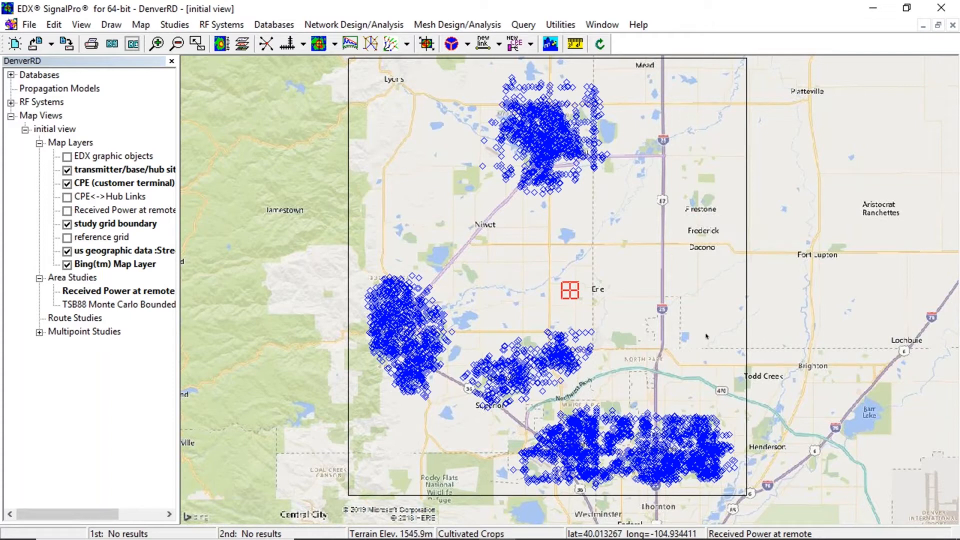
- Place a trial transmitter site in the westernmost CPE cluster on the map and delete it again
click(452, 44)
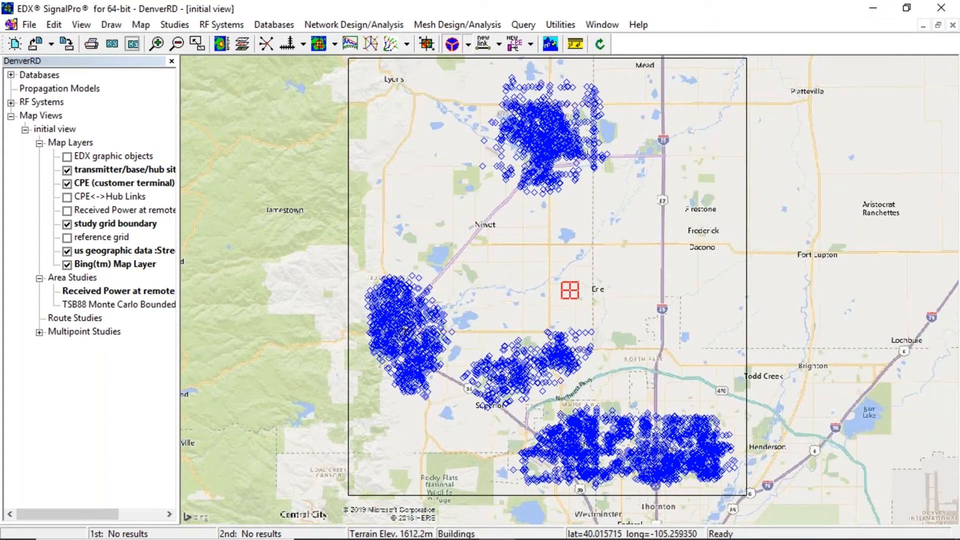
click(405, 330)
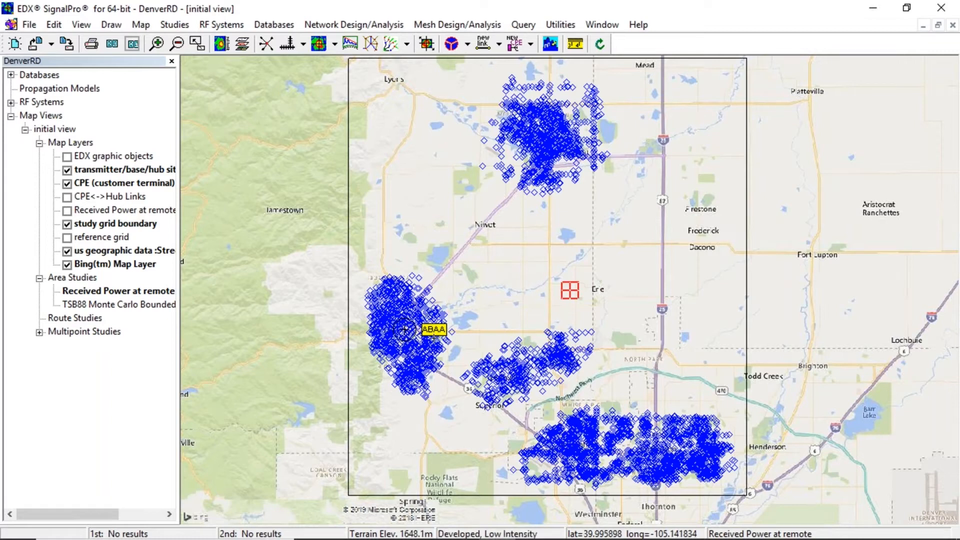
right_click(406, 331)
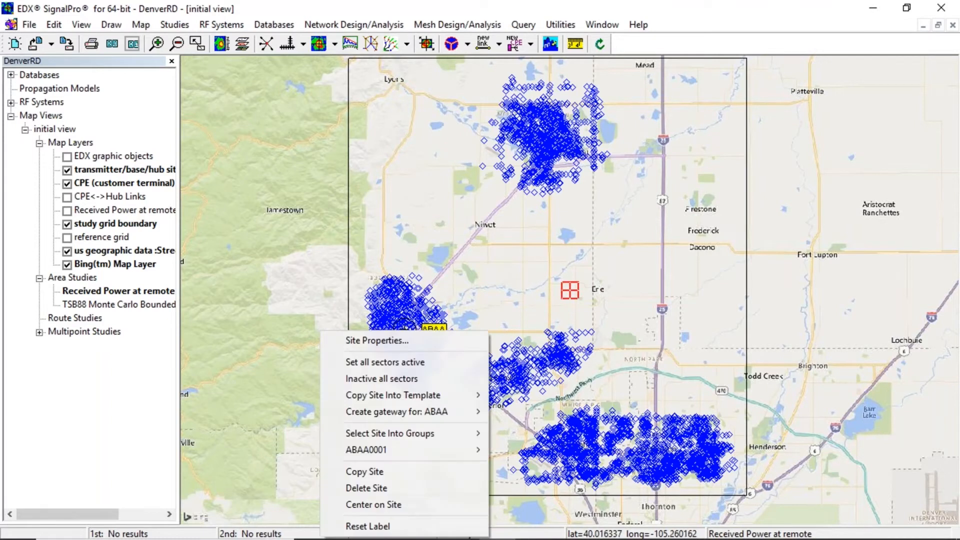
click(411, 488)
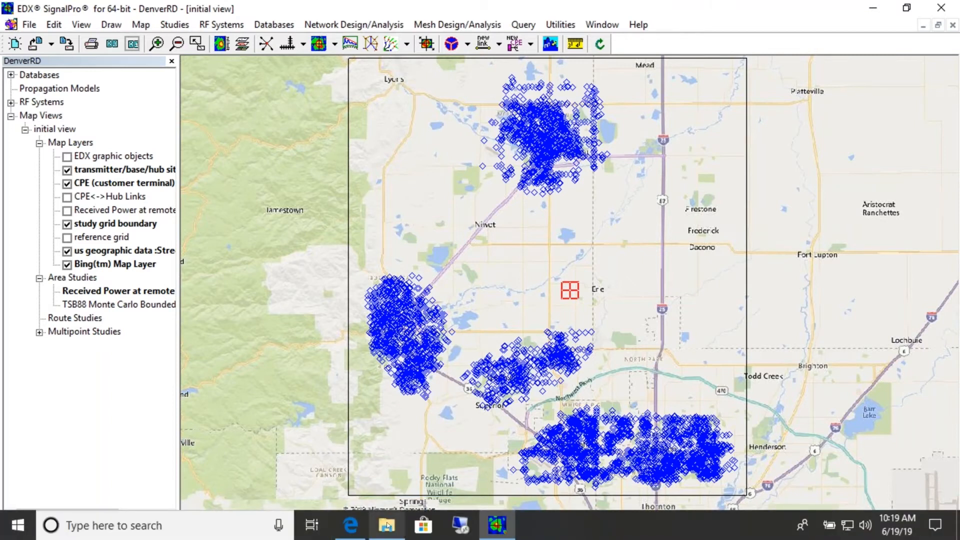
- Switch to File Explorer to examine the Denver Sites CSV and XLSX files in Denver Files RapidDeployment, and return to SignalPro
click(386, 531)
click(254, 128)
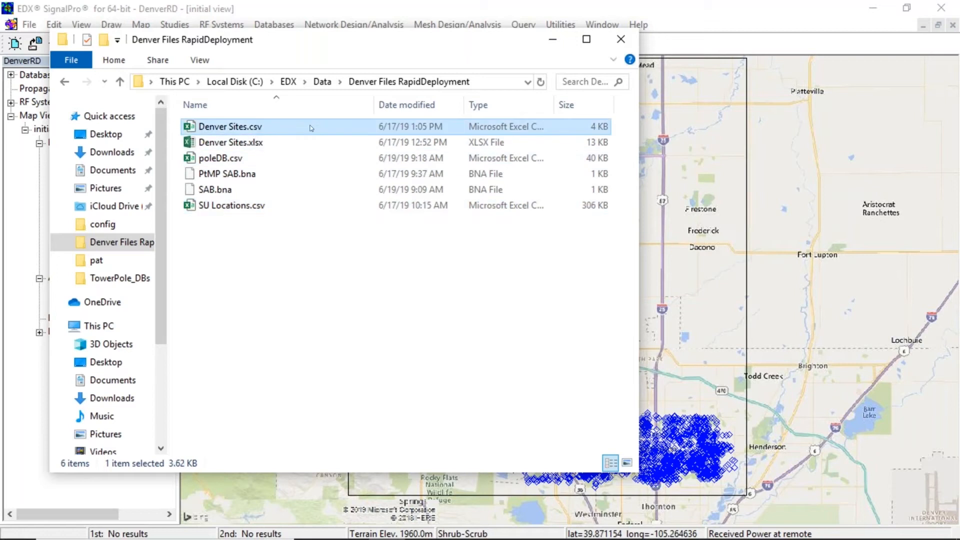
click(254, 139)
click(248, 128)
click(247, 143)
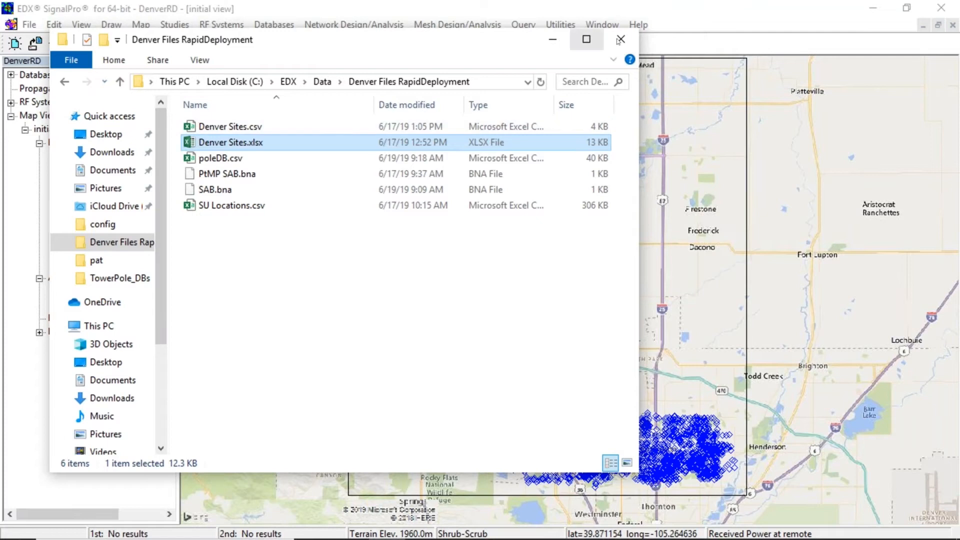
click(684, 37)
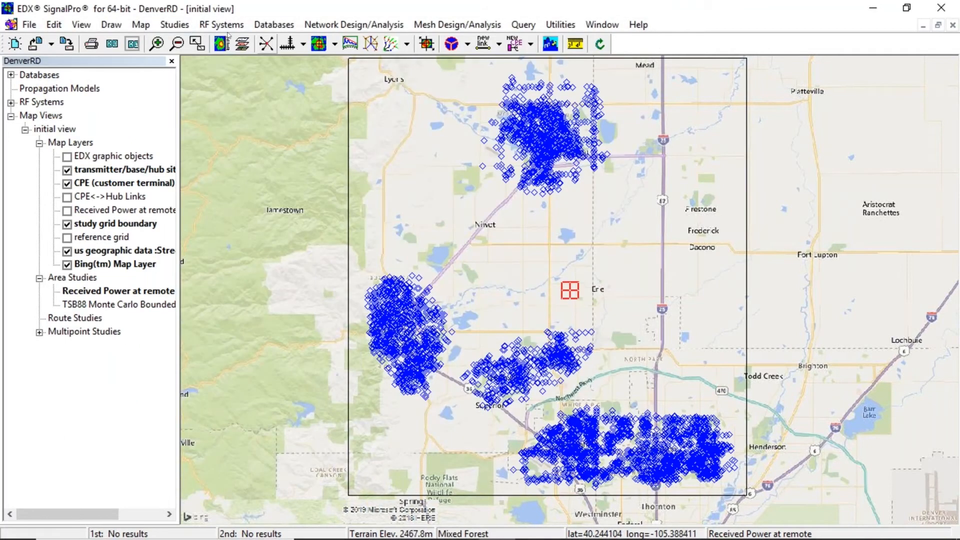
- Open the site data spreadsheet editor, keep the RADWIN 5000 WiMAX template, and turn off CSV header names for the import
click(221, 25)
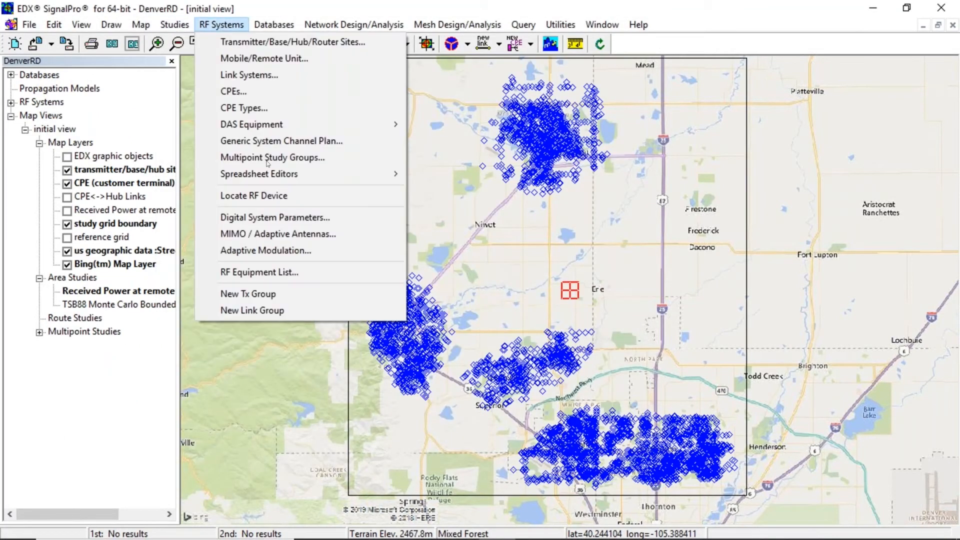
mouse_move(299, 173)
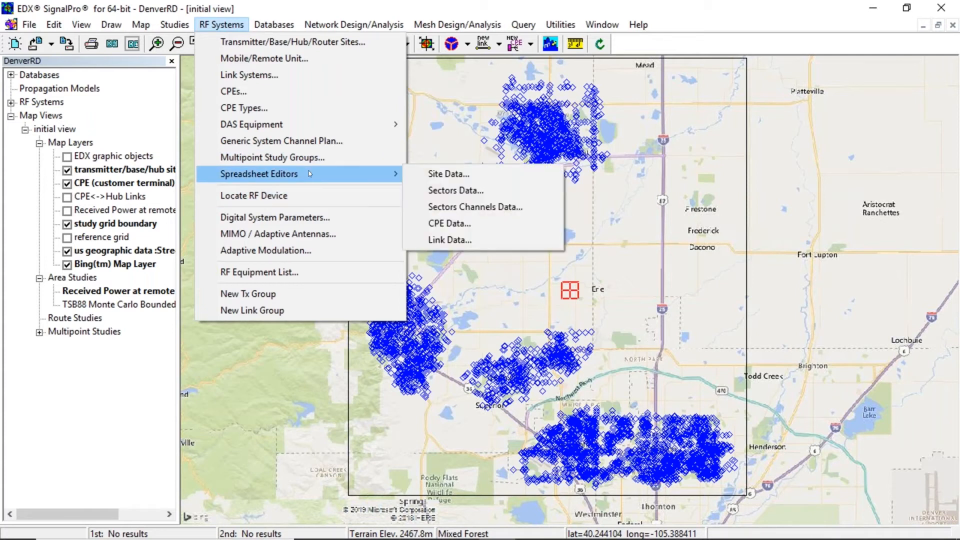
click(455, 179)
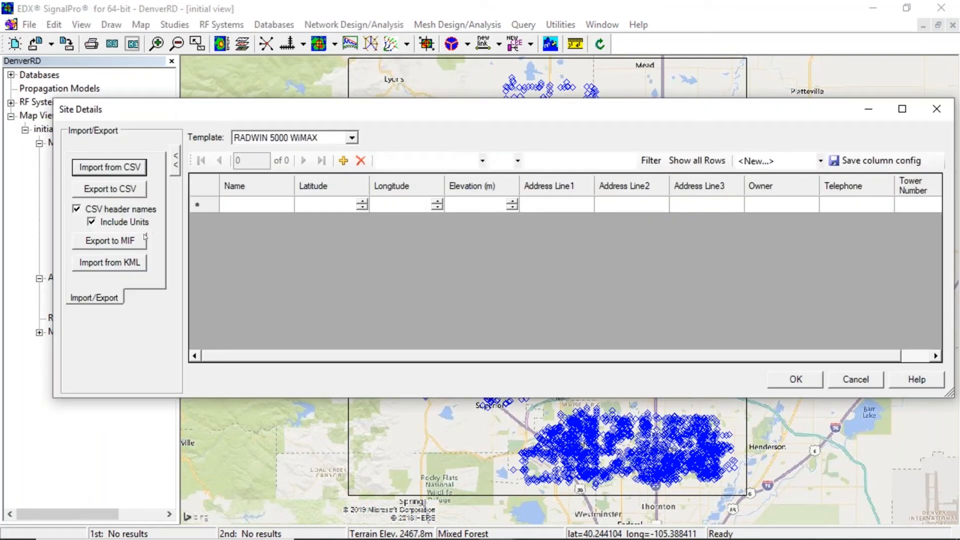
click(352, 138)
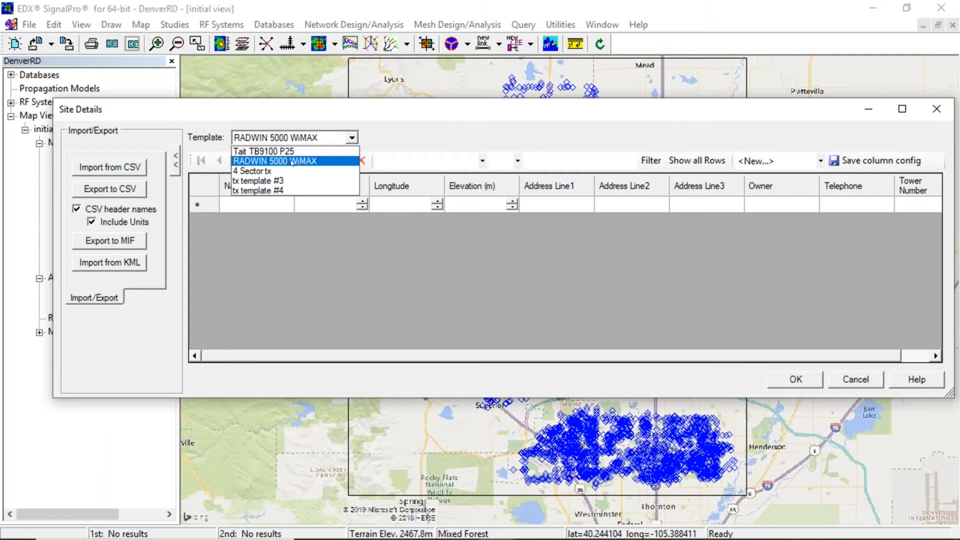
click(489, 149)
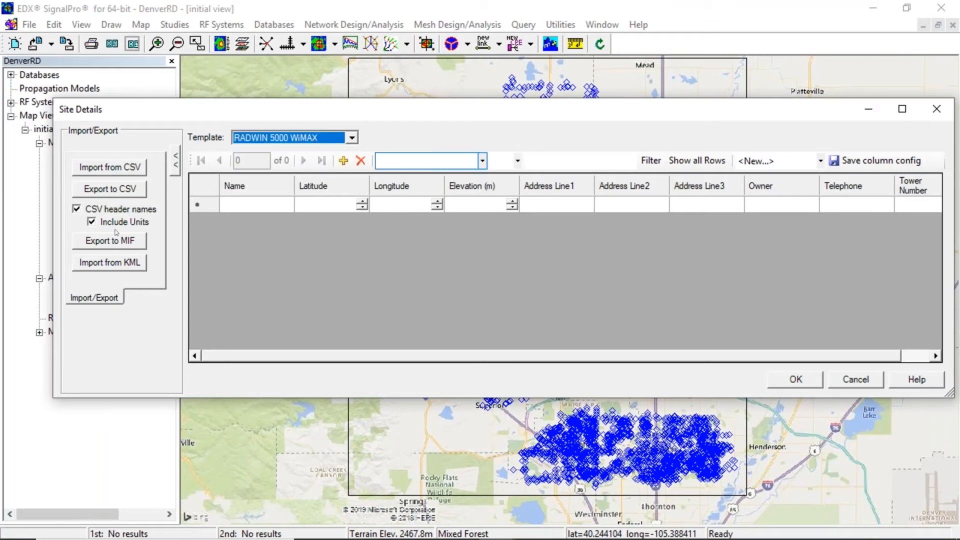
click(78, 210)
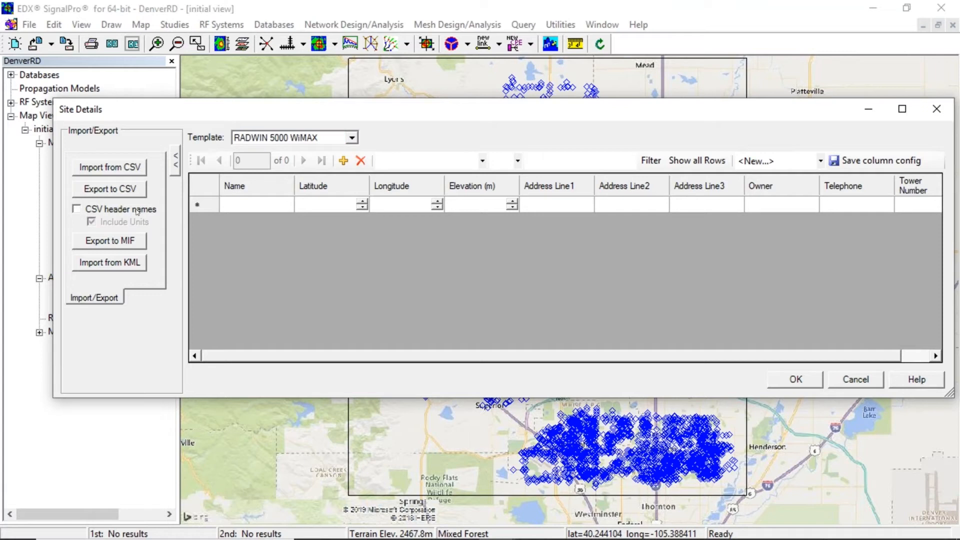
- Import the transmitter sites from Denver Sites.csv in the Denver Files RapidDeployment folder
click(121, 171)
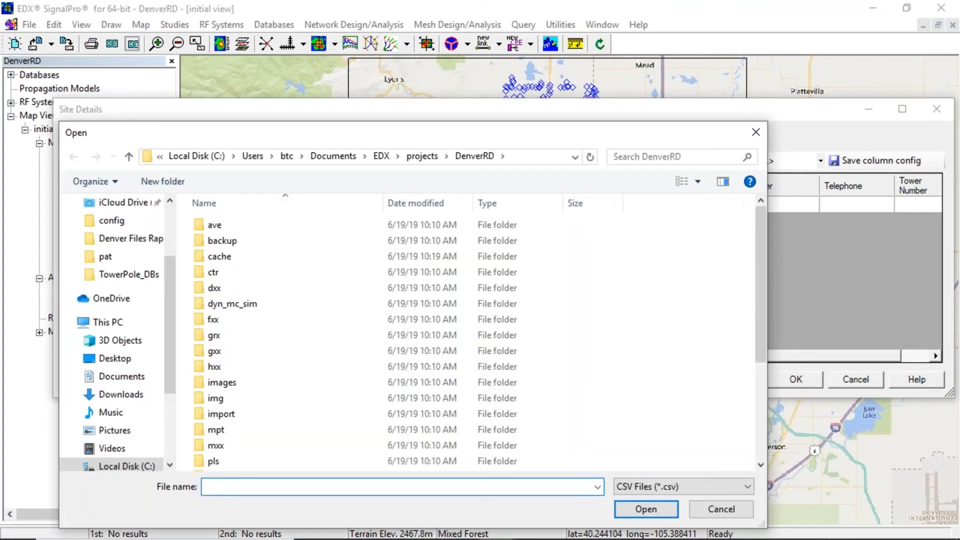
click(127, 238)
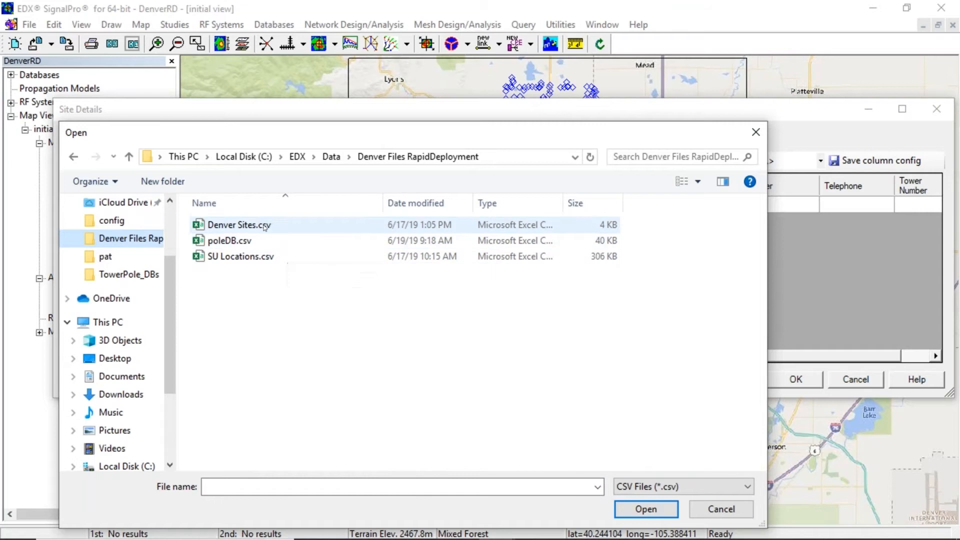
click(264, 226)
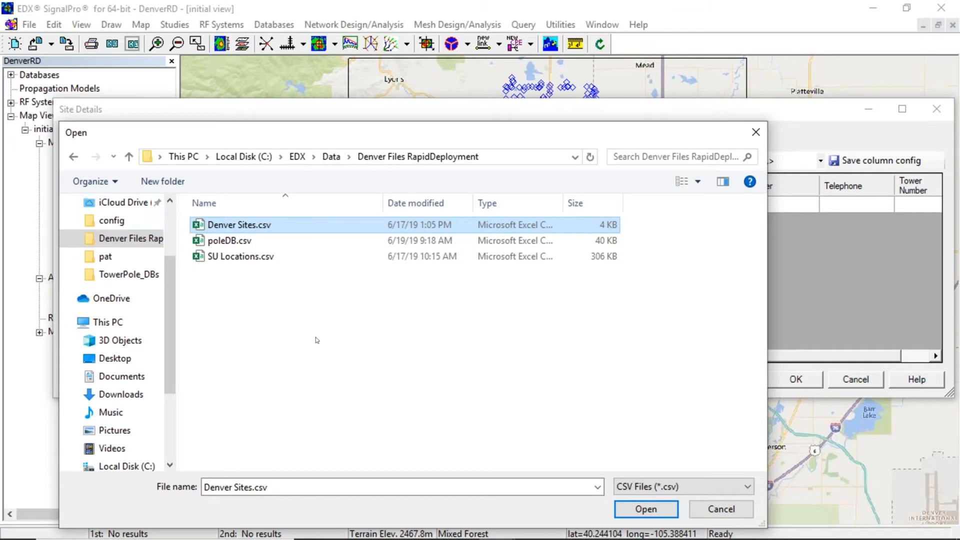
drag(464, 130, 471, 256)
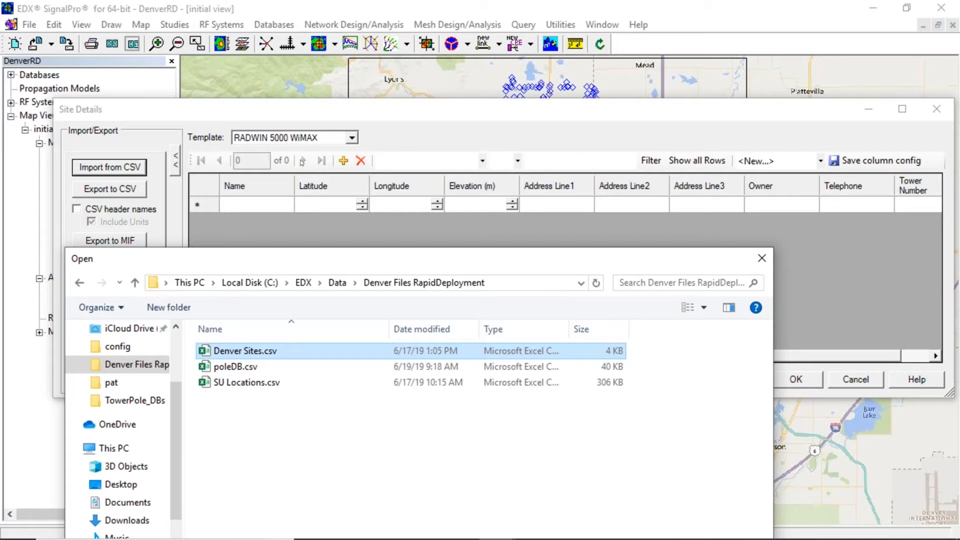
drag(408, 258, 471, 103)
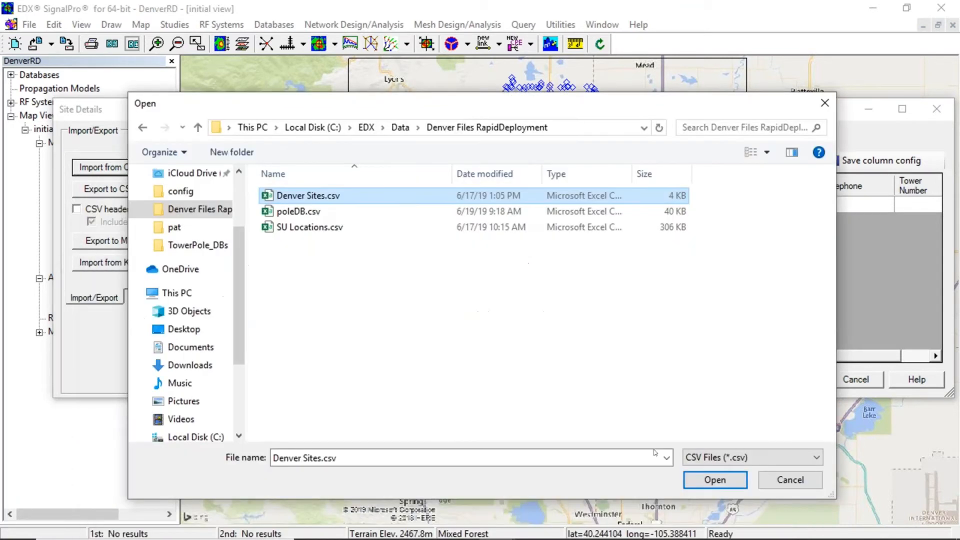
click(714, 481)
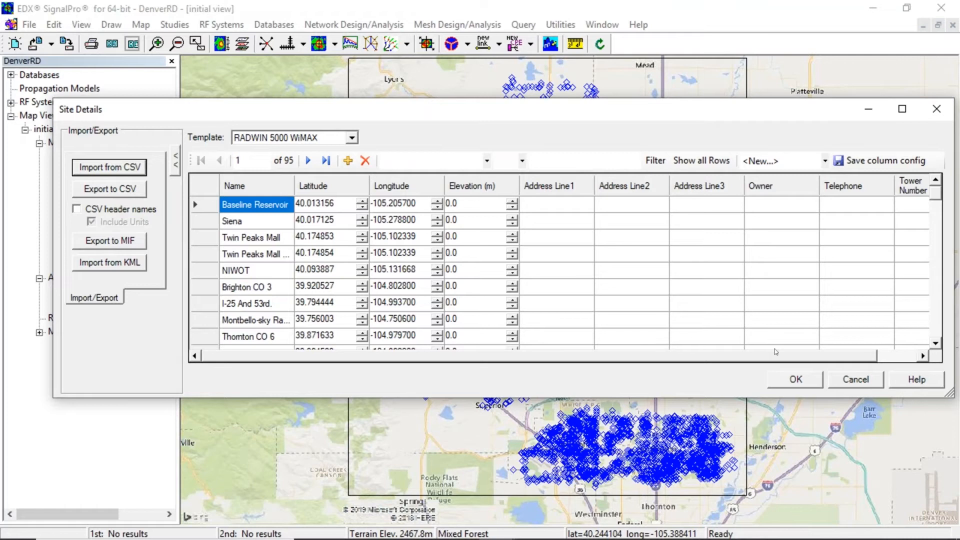
- Accept the imported transmitter sites into the project, and review the NIWOT site's details and sector transmit parameters
click(795, 379)
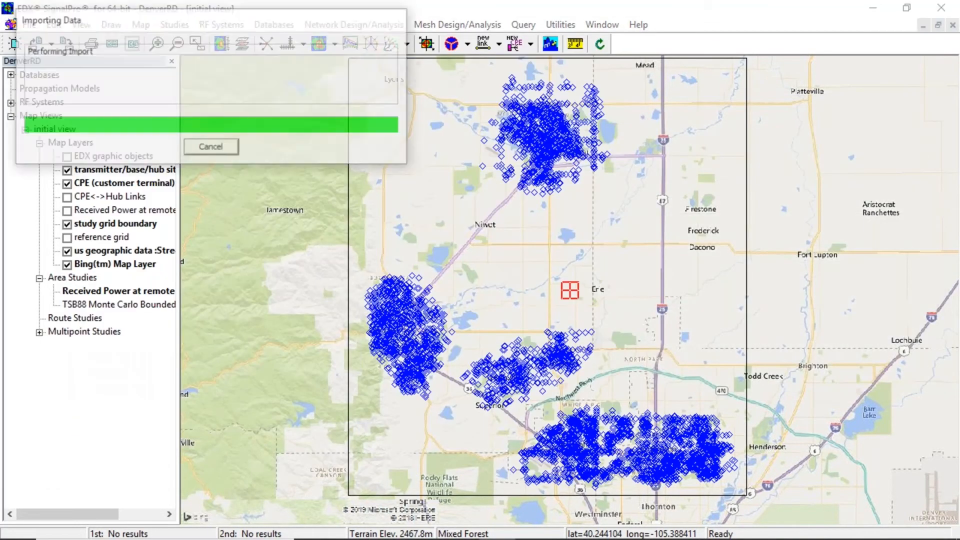
right_click(523, 238)
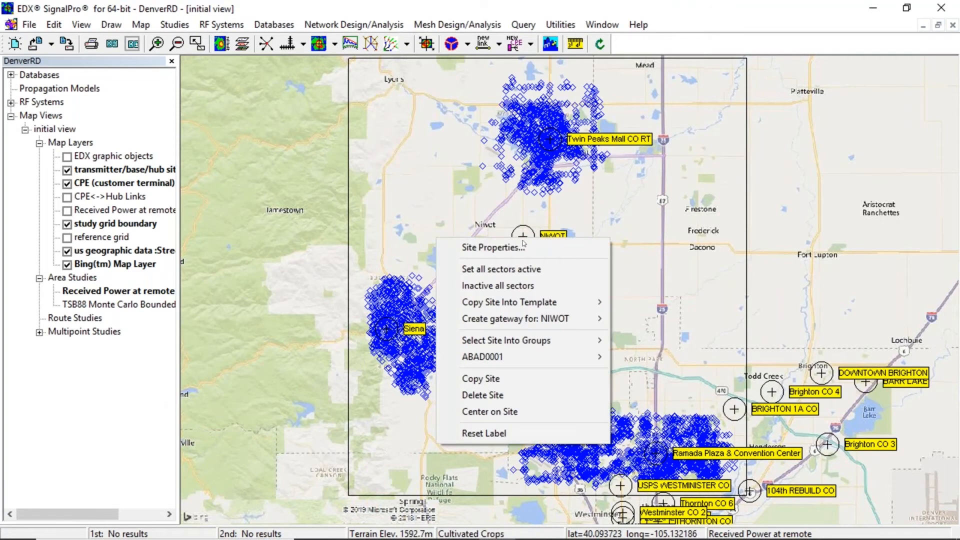
click(523, 246)
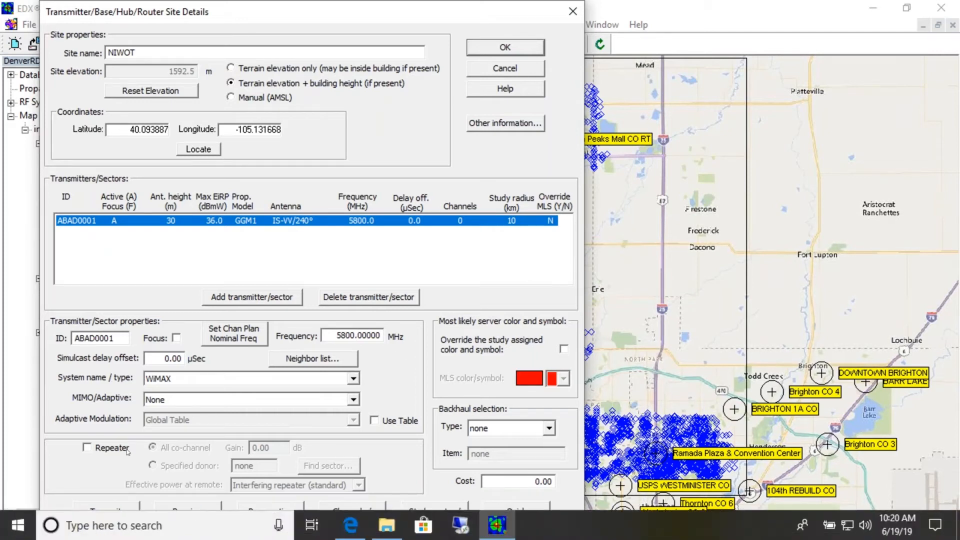
click(114, 516)
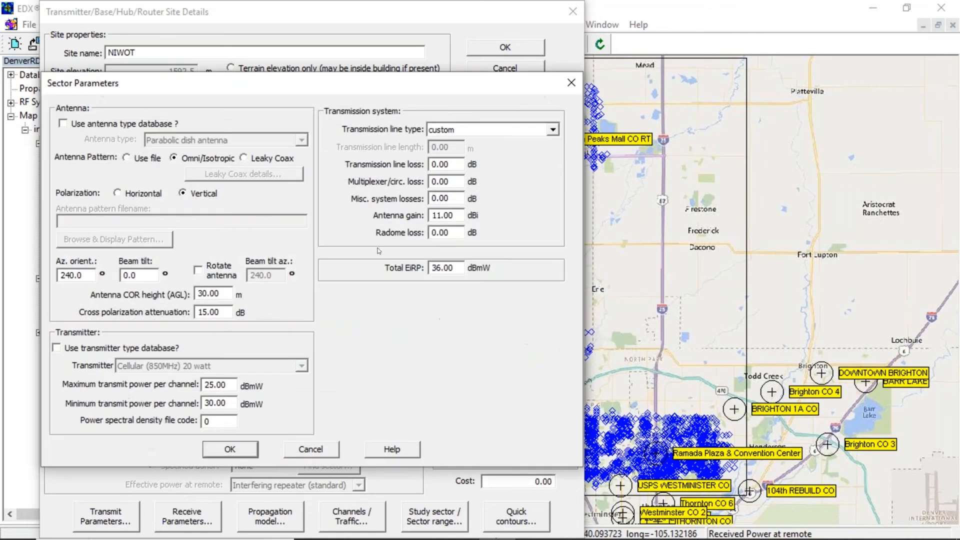
click(298, 450)
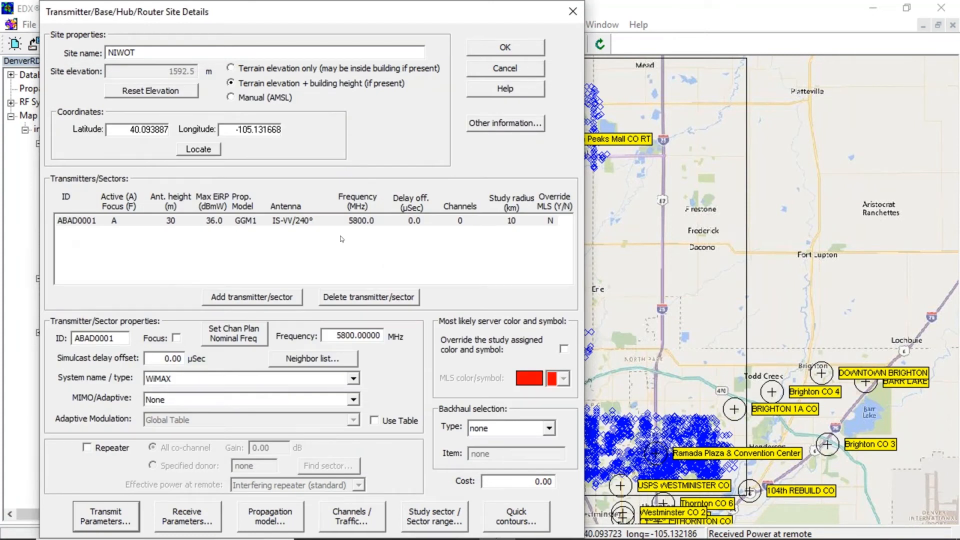
click(289, 222)
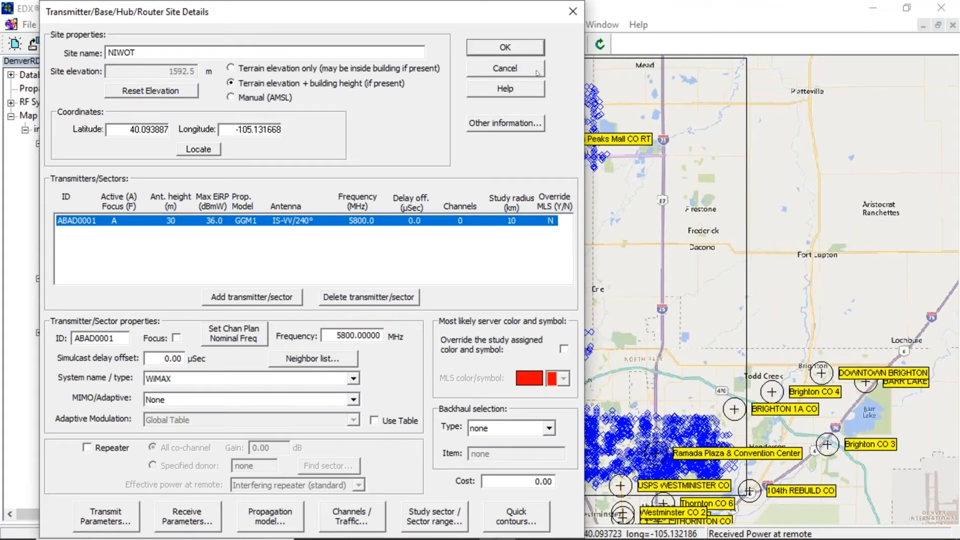
click(505, 68)
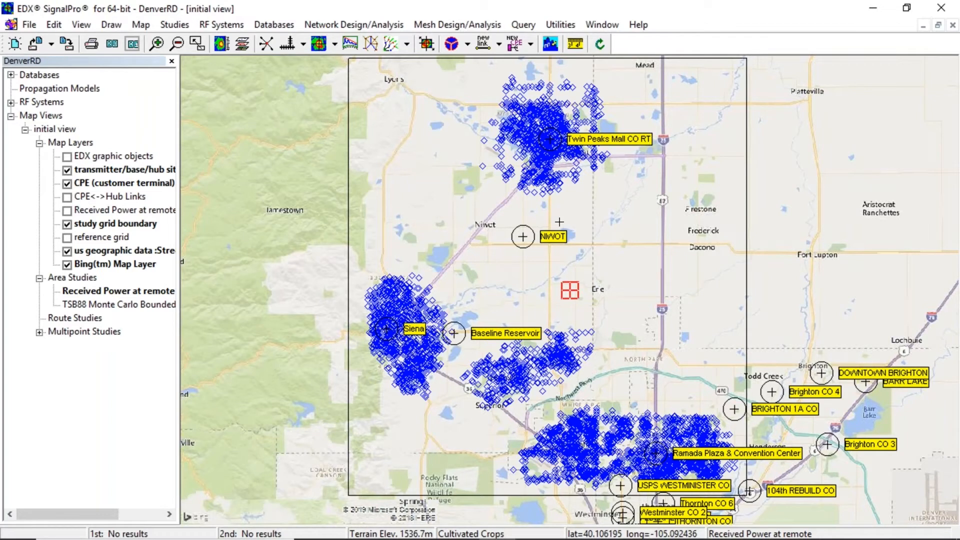
- Check which transmitter template is selected, and examine how the imported sites are spread in and around the study grid
click(467, 45)
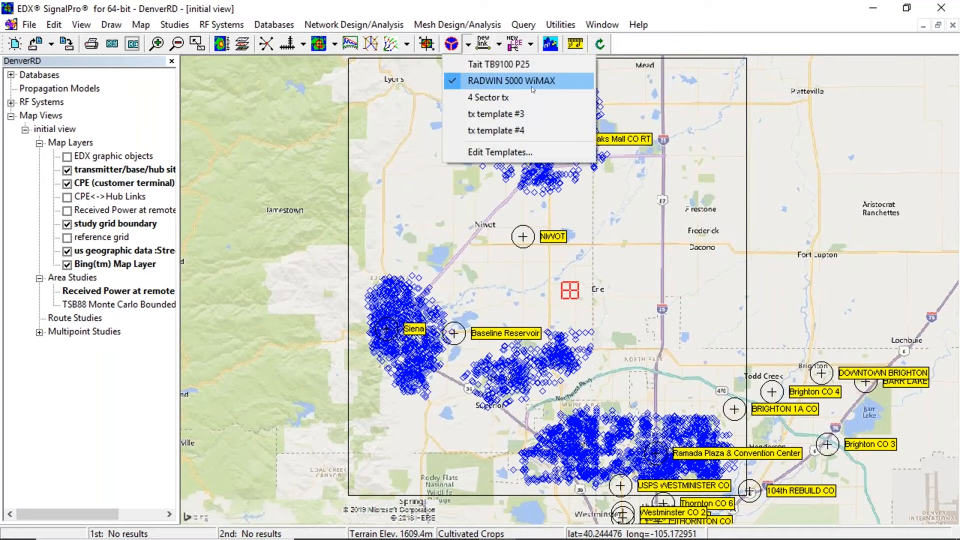
click(623, 176)
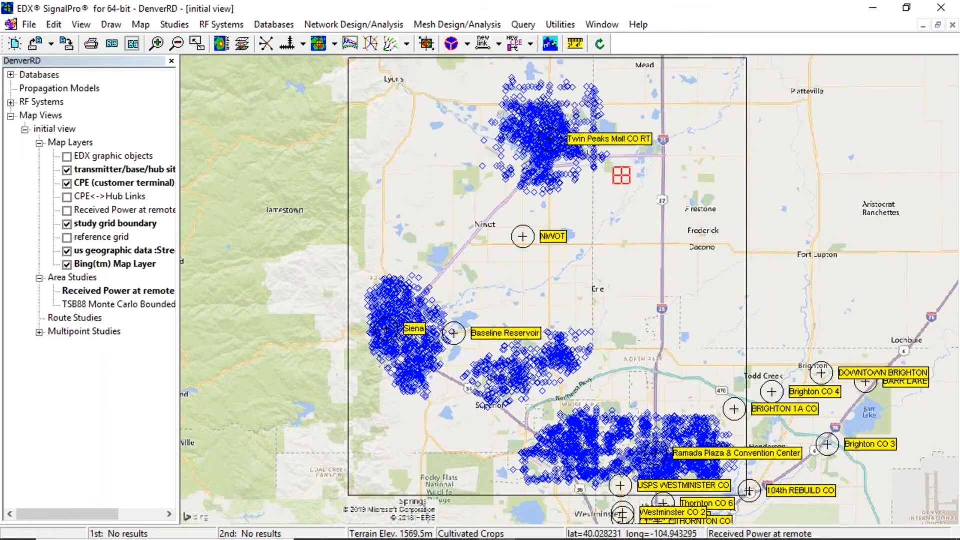
scroll(698, 316, down, 6)
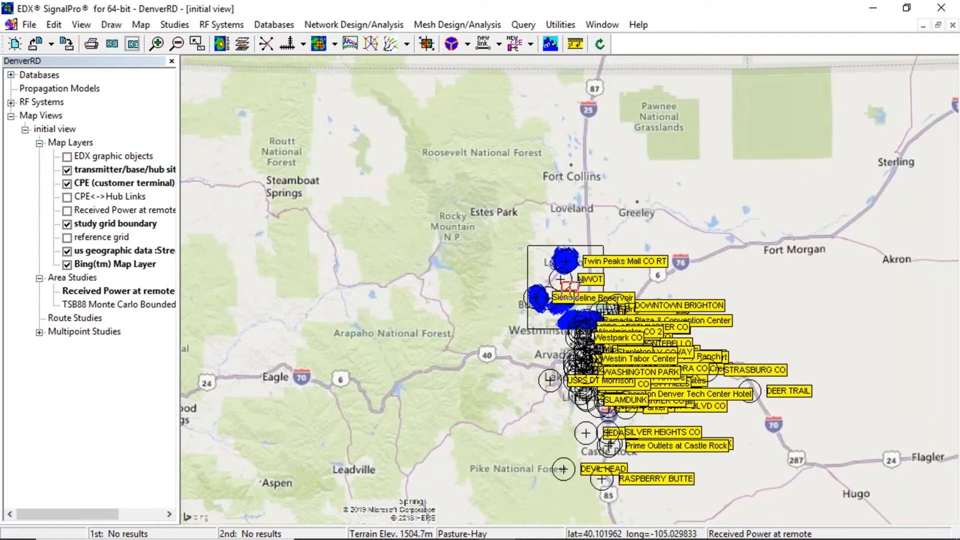
mouse_move(573, 279)
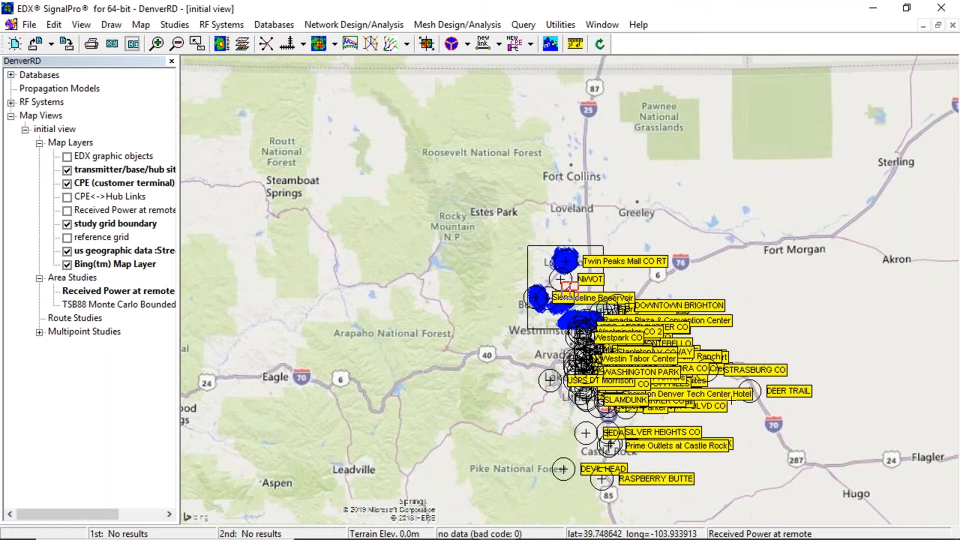
scroll(732, 428, up, 3)
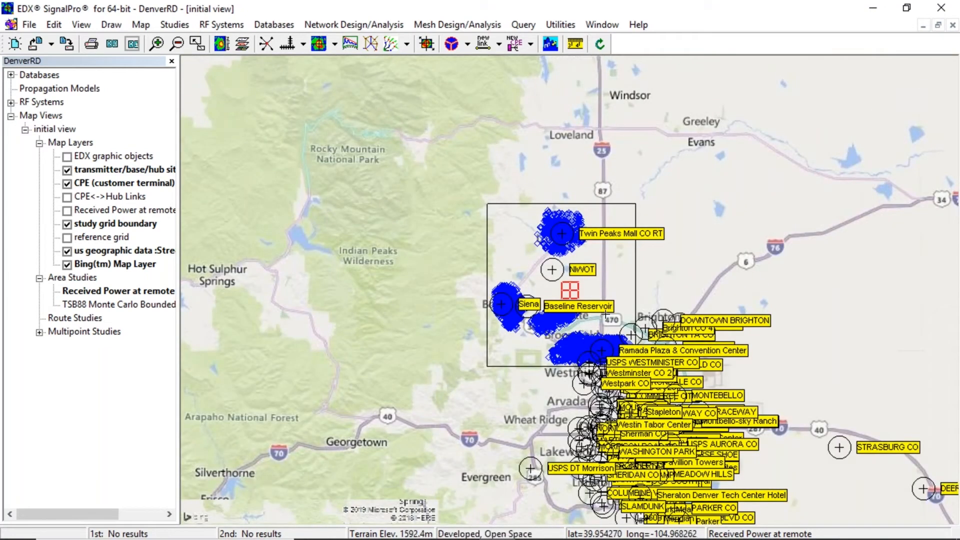
scroll(620, 275, up, 3)
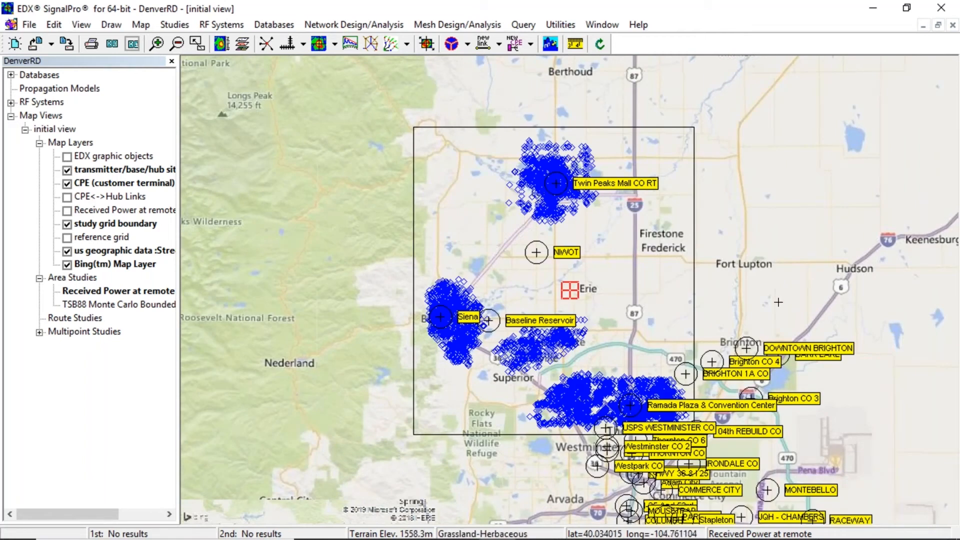
scroll(580, 286, down, 1)
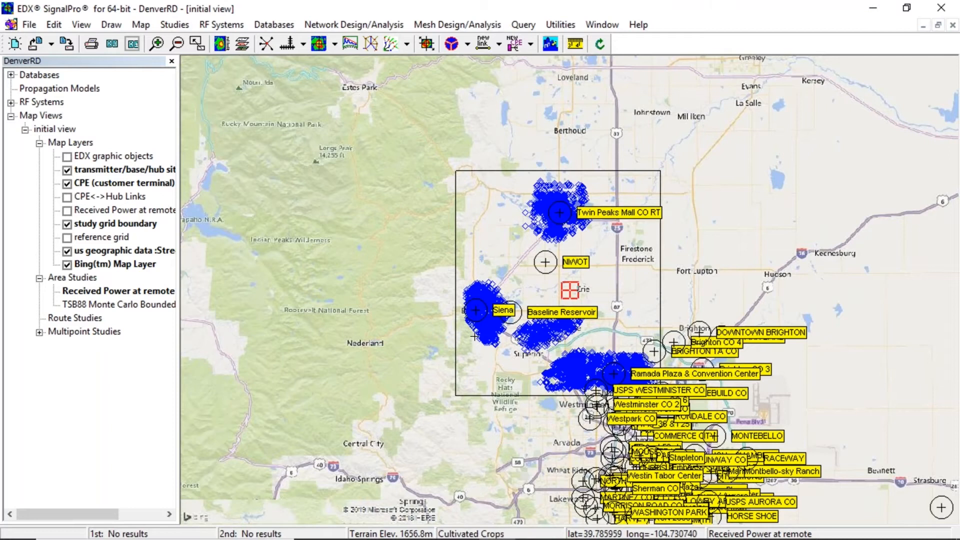
mouse_move(477, 338)
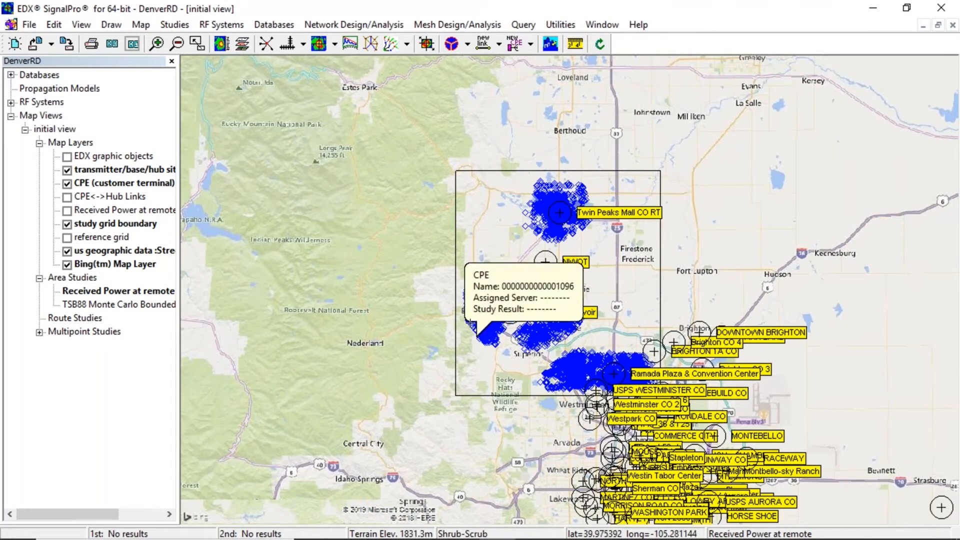
- Make all sectors in the Master group of transmitter sites inactive
click(233, 29)
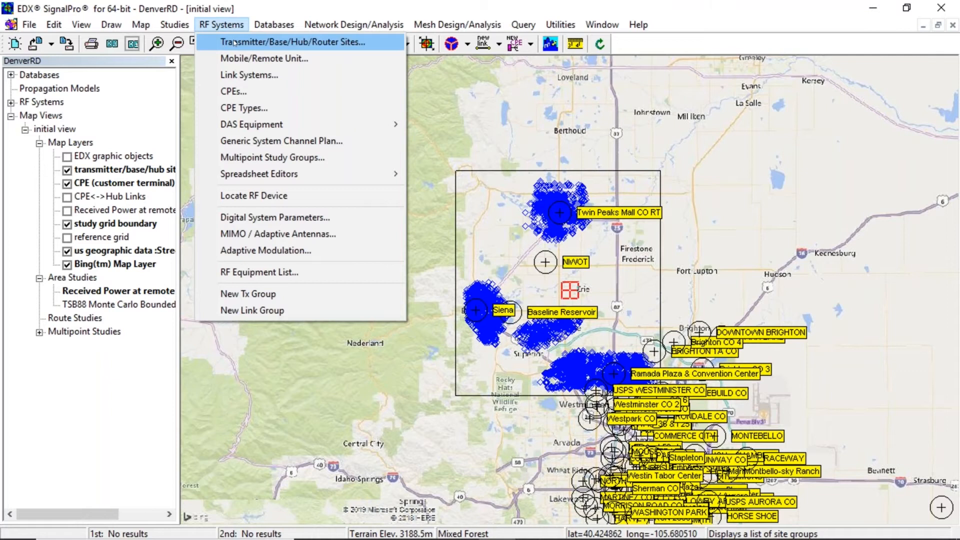
click(235, 42)
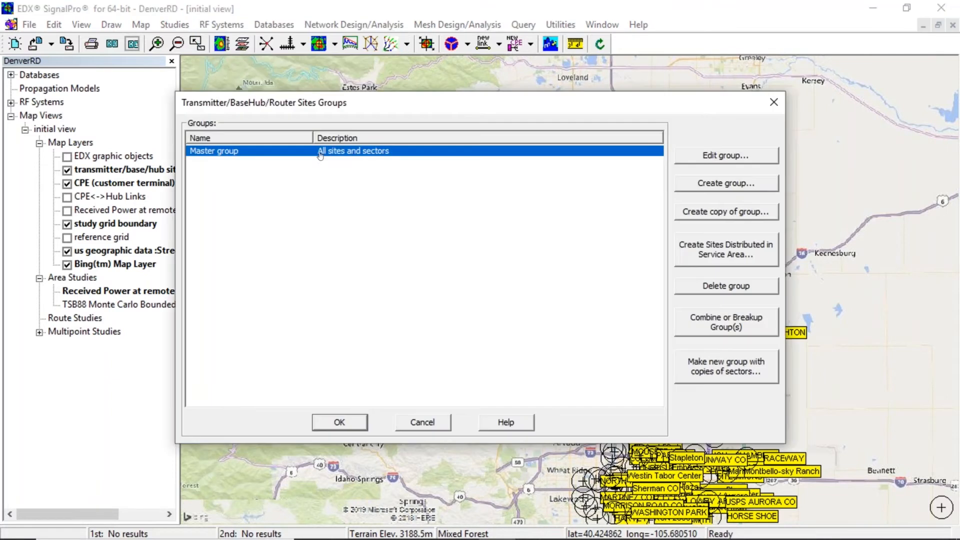
click(706, 157)
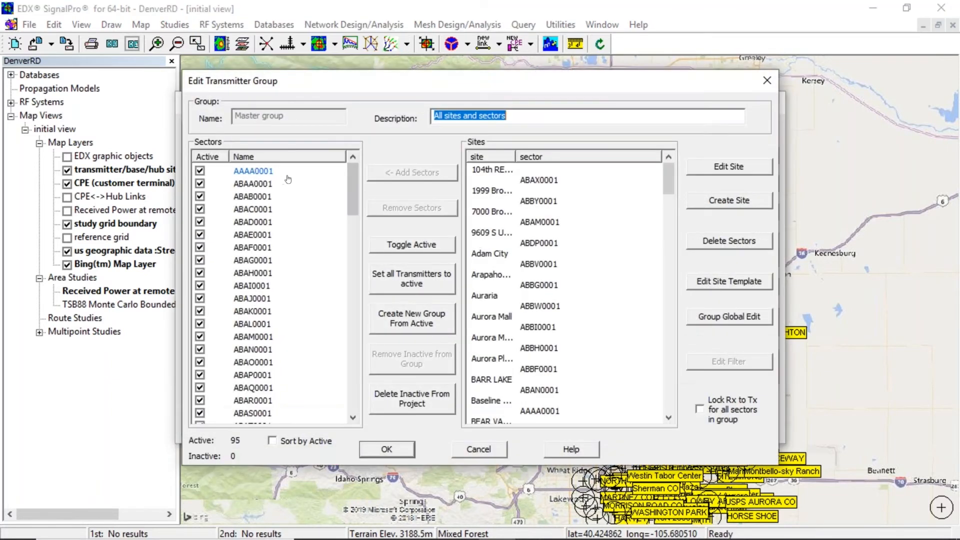
drag(358, 185, 356, 380)
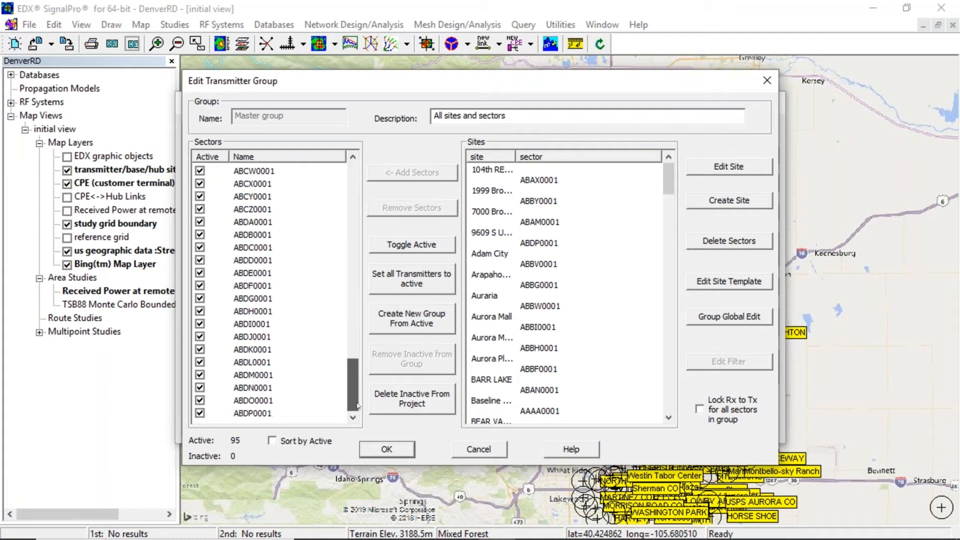
shift+click(260, 414)
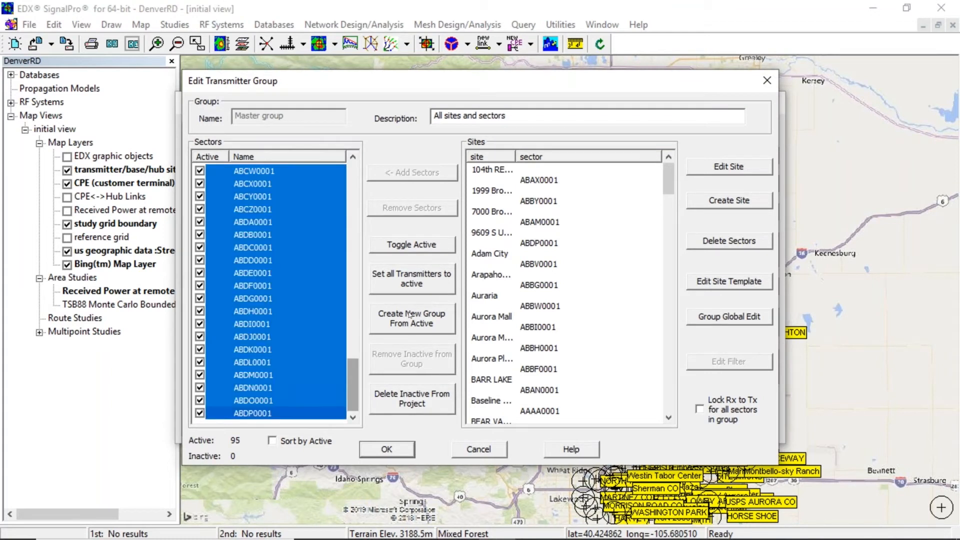
click(413, 247)
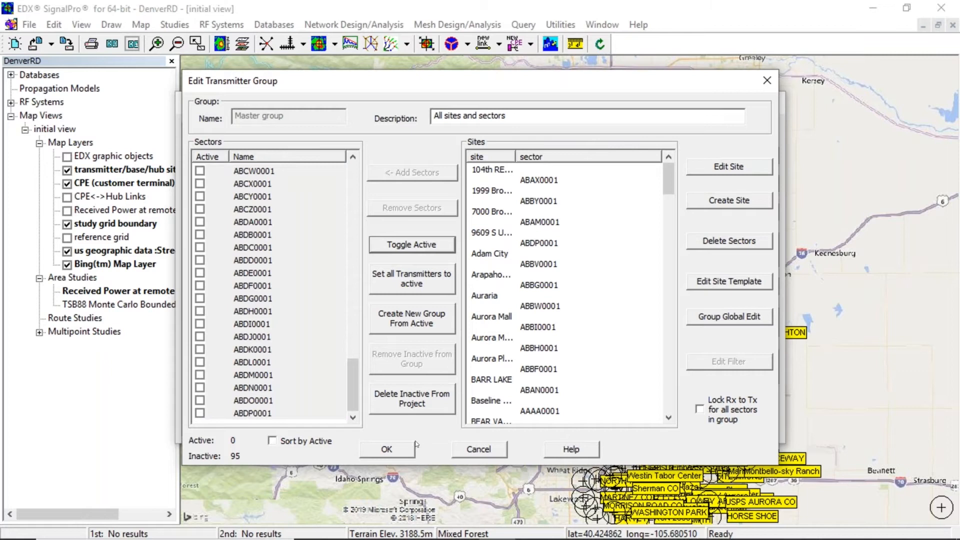
click(399, 451)
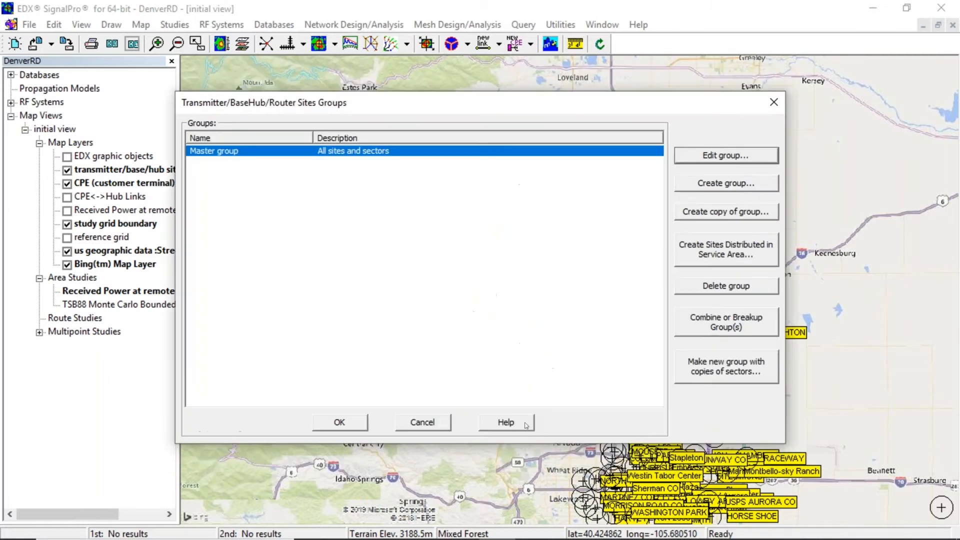
click(351, 424)
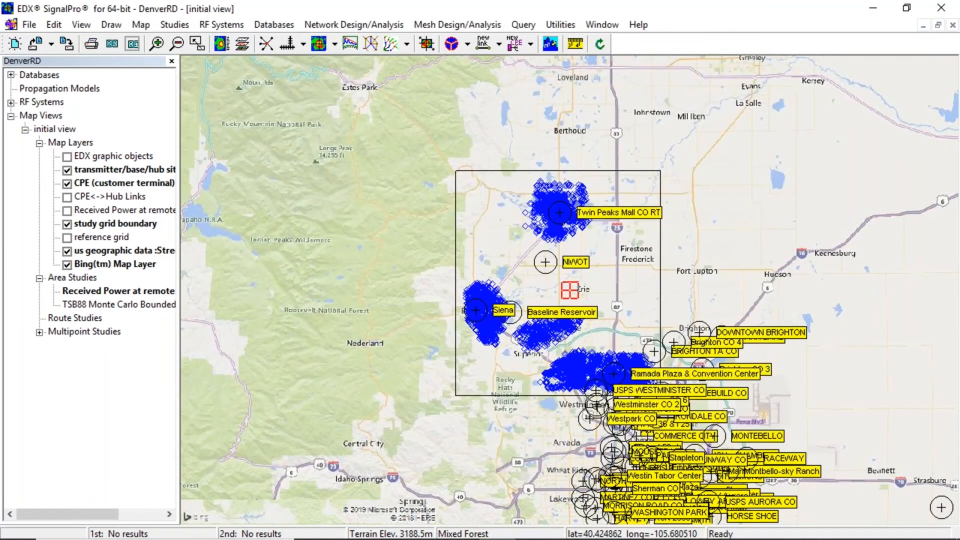
- Set all sectors active for the Twin Peaks Mall, NIWOT, Siena and Baseline Reservoir sites on the map
scroll(579, 341, up, 1)
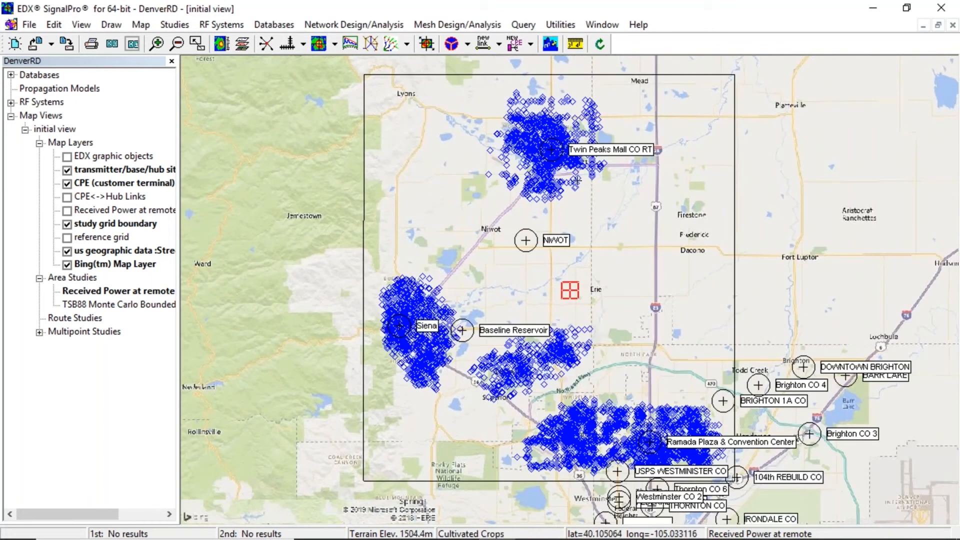
right_click(554, 151)
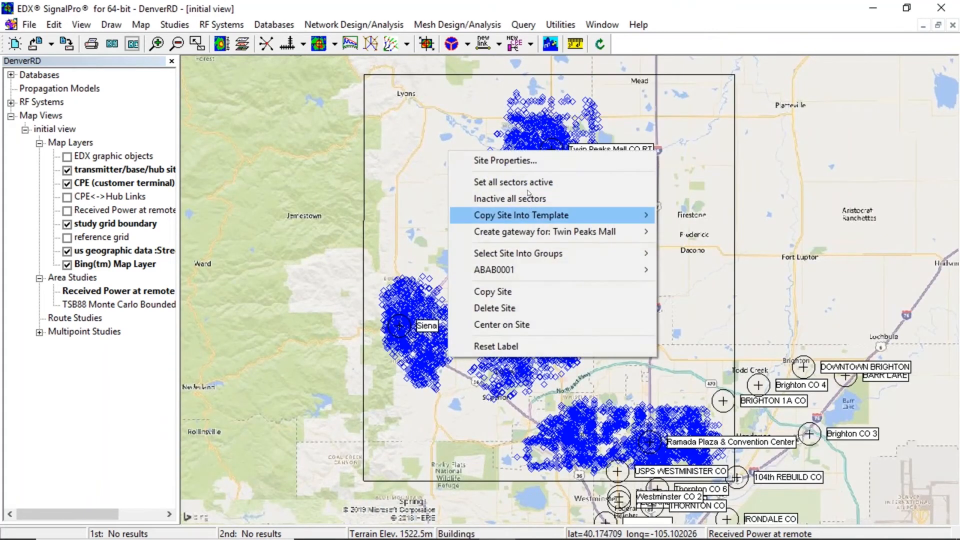
click(528, 183)
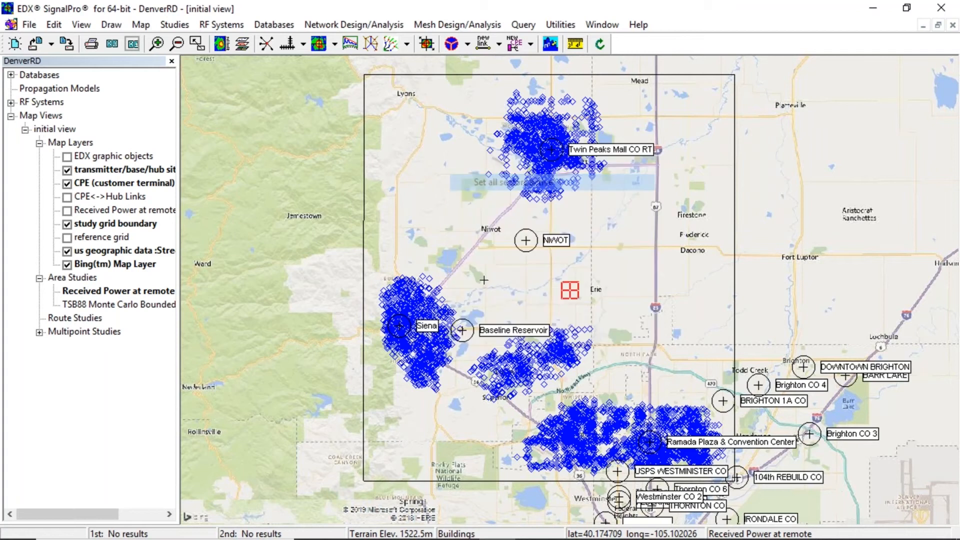
right_click(526, 240)
click(520, 280)
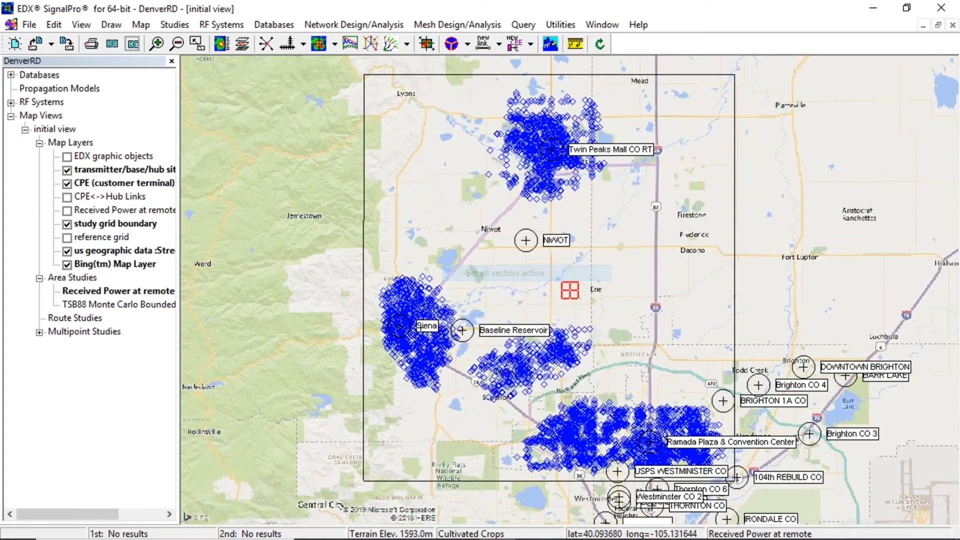
right_click(399, 327)
click(390, 360)
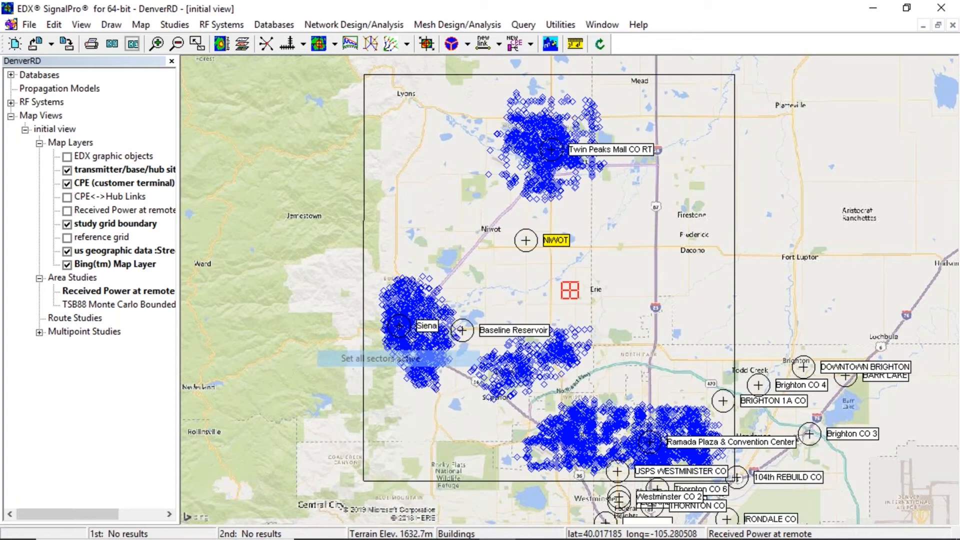
right_click(462, 329)
click(451, 369)
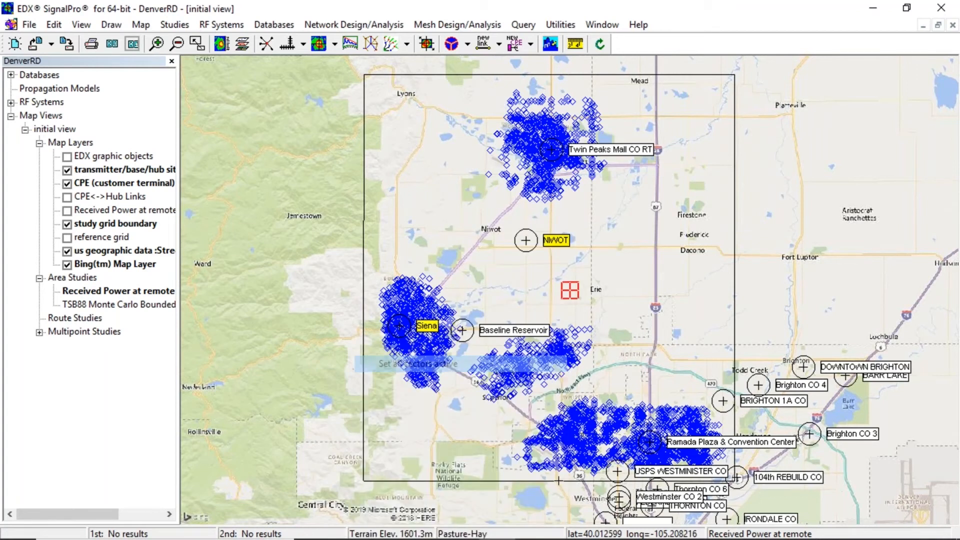
- Set all sectors active for the USPS WESTMINISTER CO, Ramada Plaza & Convention Center and BRIGHTON 1A CO sites on the map
right_click(618, 471)
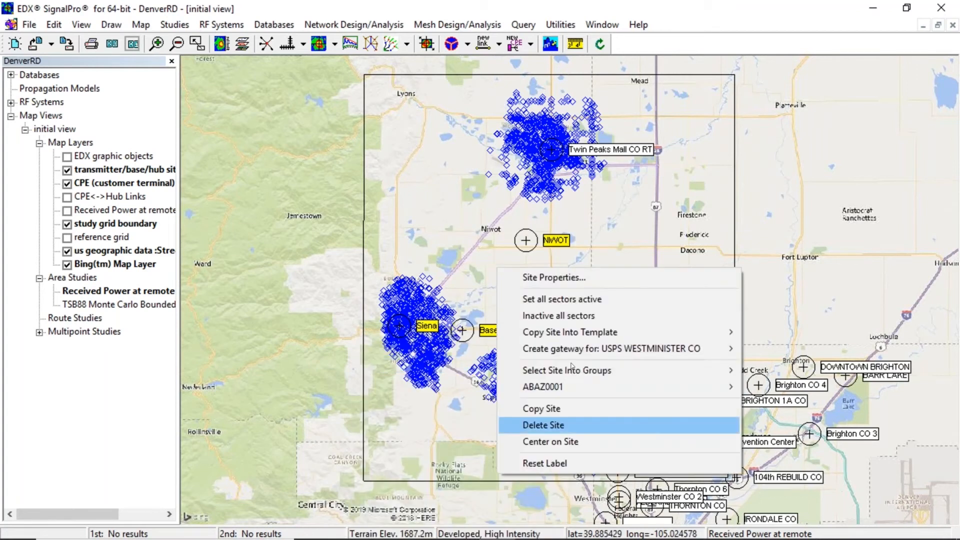
click(579, 300)
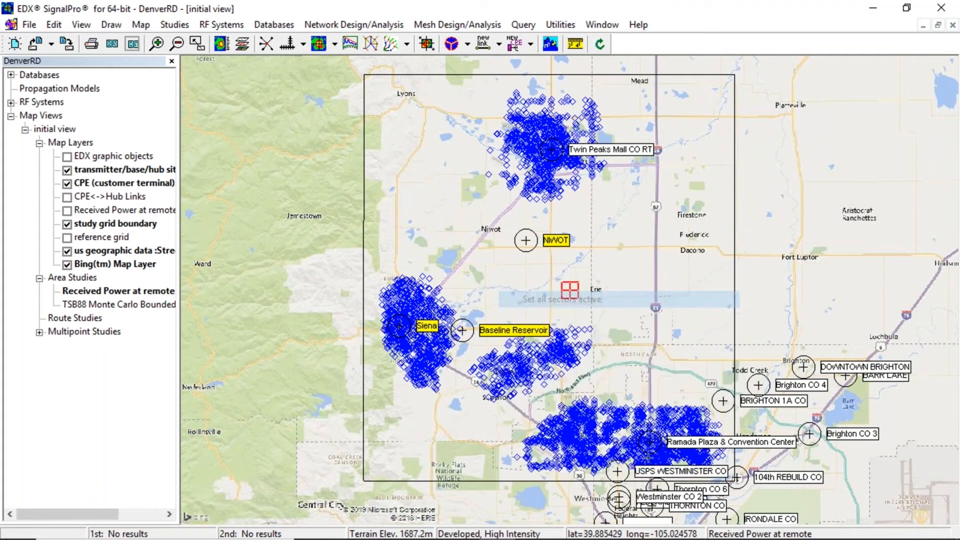
right_click(651, 444)
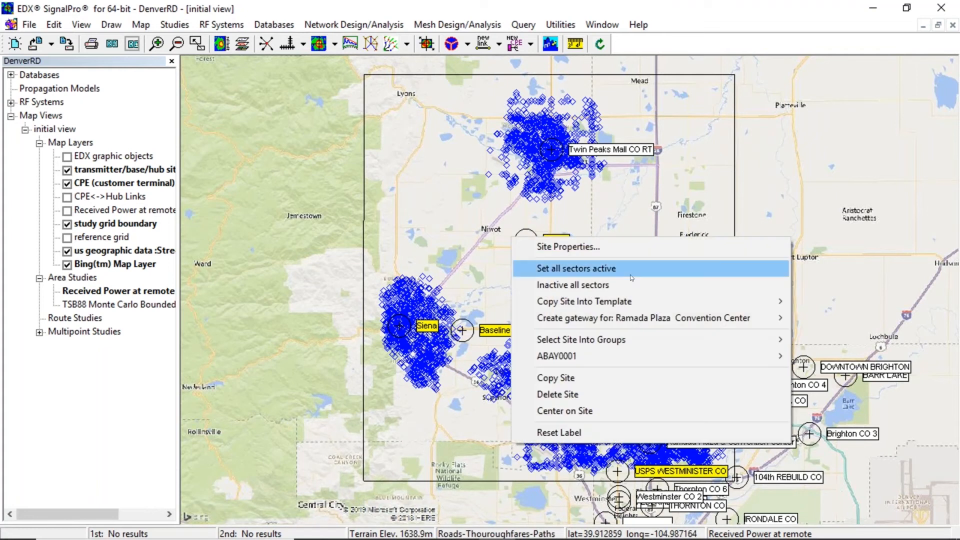
click(631, 273)
right_click(721, 391)
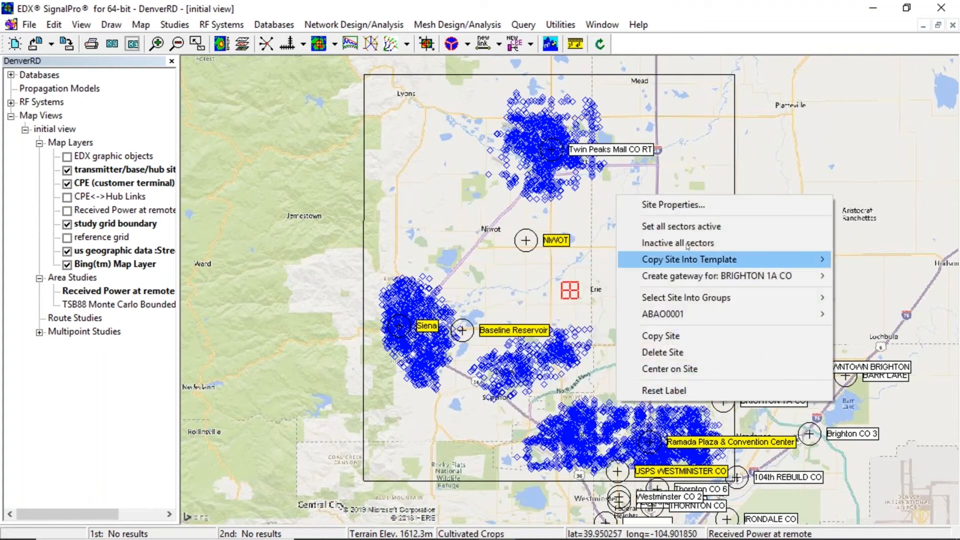
click(681, 226)
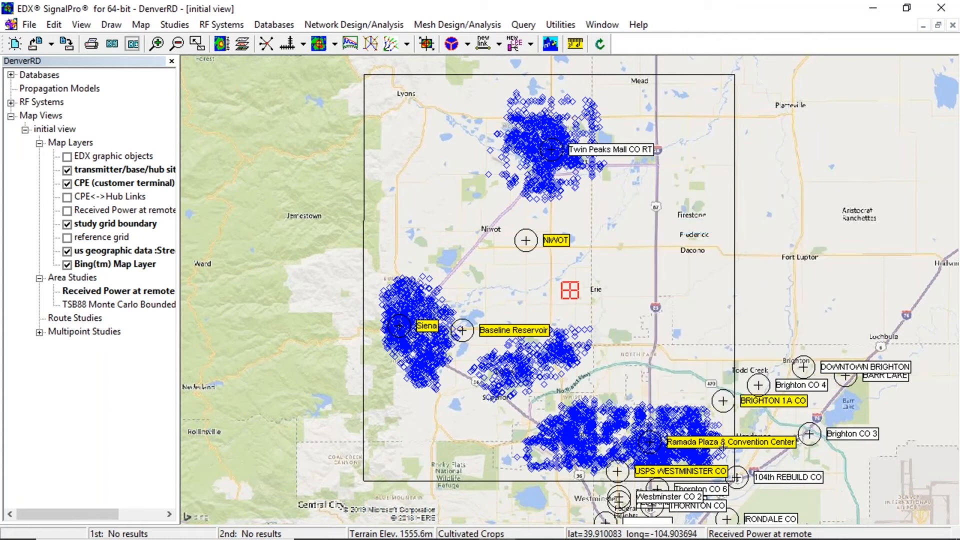
mouse_move(721, 458)
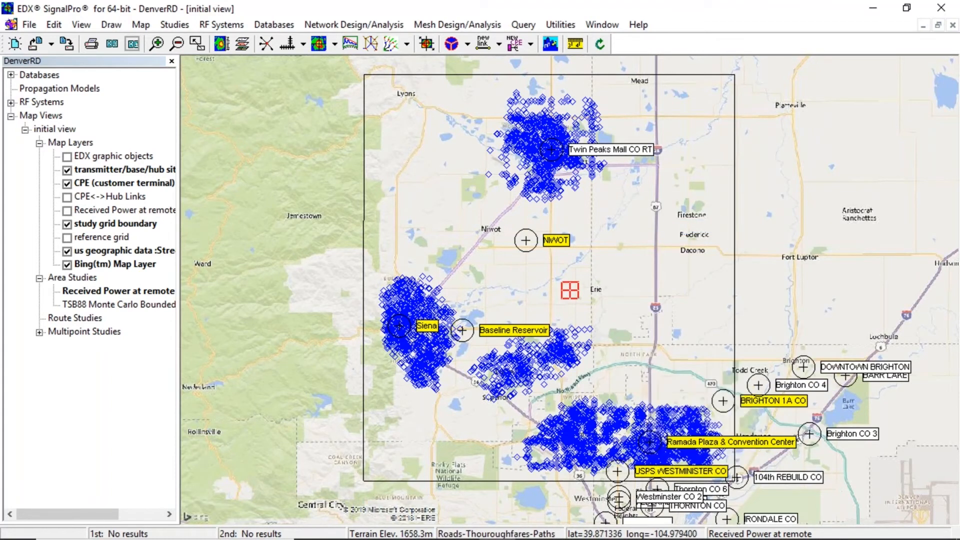
- Set all sectors active for the Thornton CO 6, 104th REBUILD CO and Twin Peaks Mall CO RT sites on the map
right_click(657, 490)
click(653, 318)
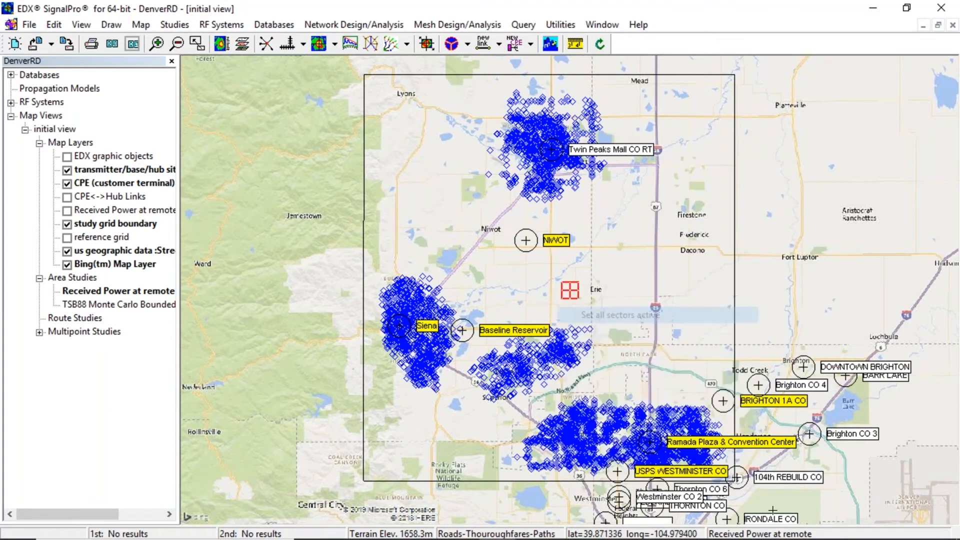
right_click(737, 477)
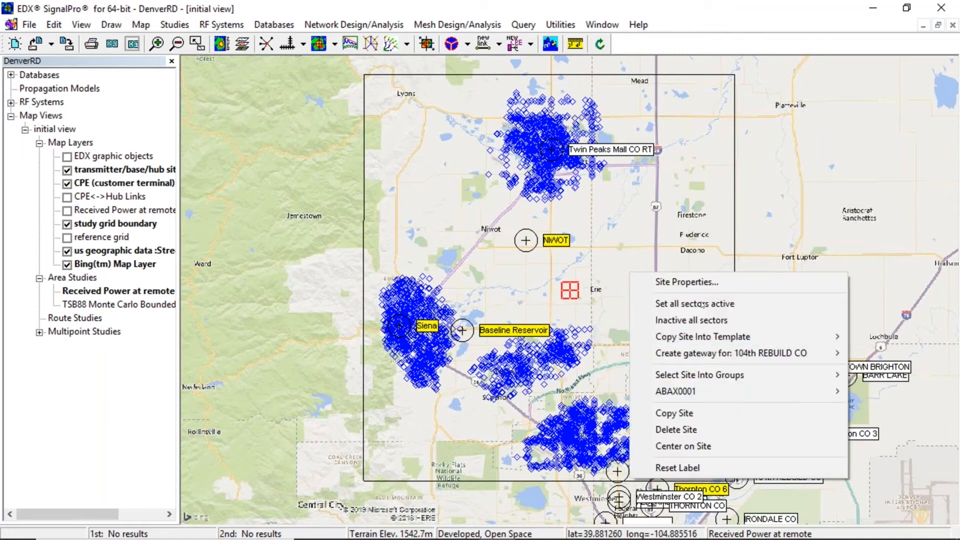
click(696, 304)
mouse_move(707, 435)
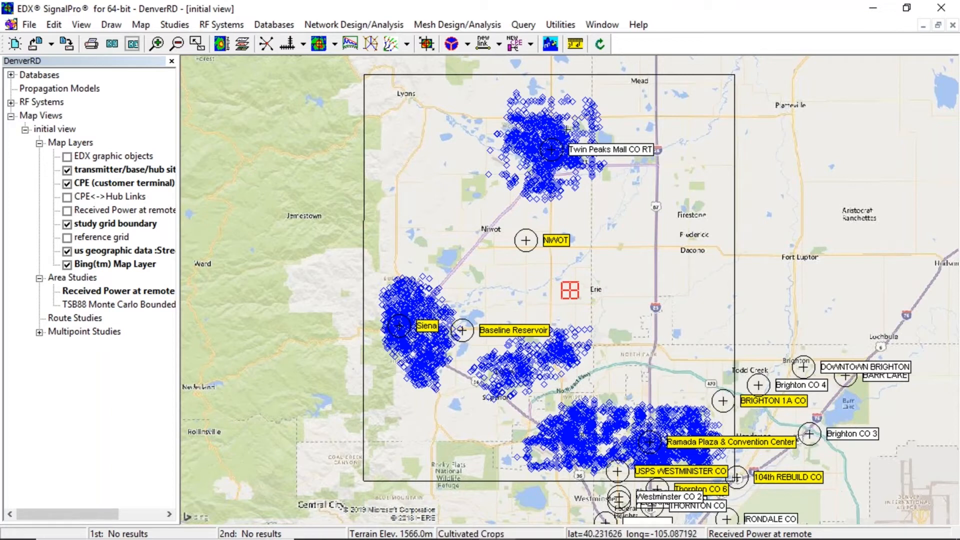
right_click(551, 149)
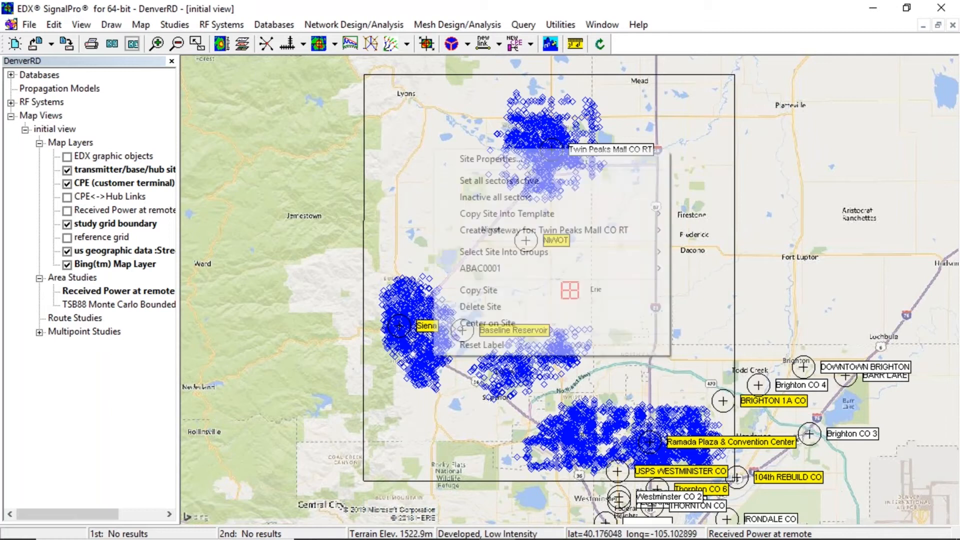
click(544, 180)
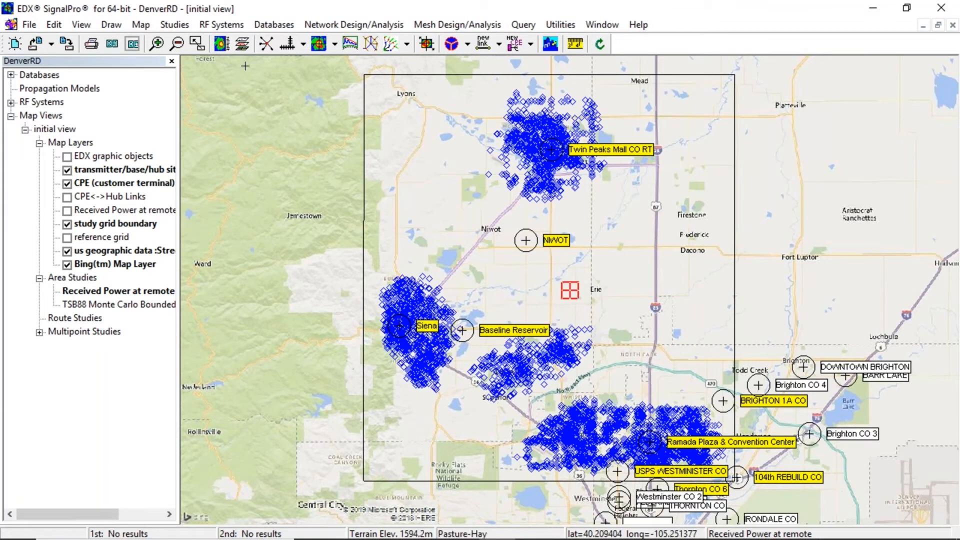
- Delete the Master group's inactive transmitter sectors from the project, and save the project
click(208, 26)
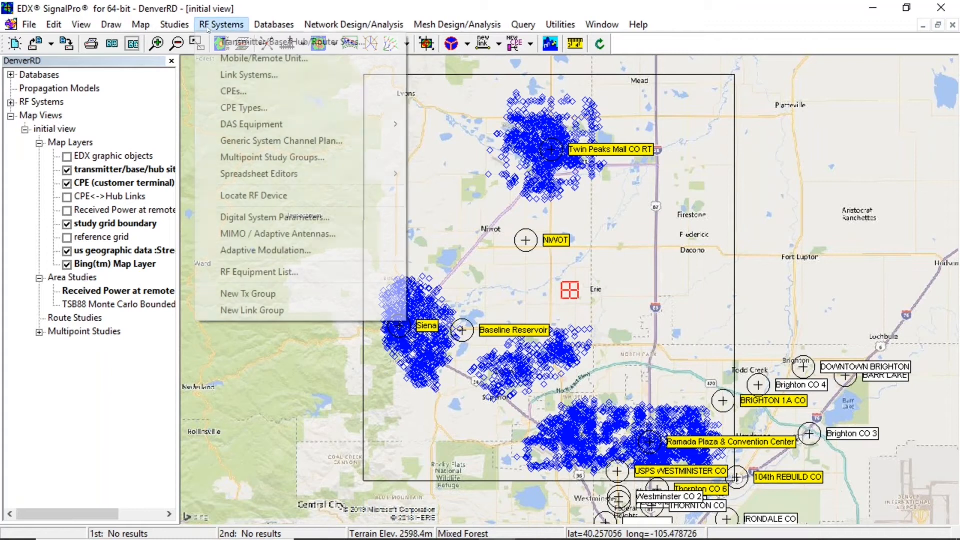
click(240, 38)
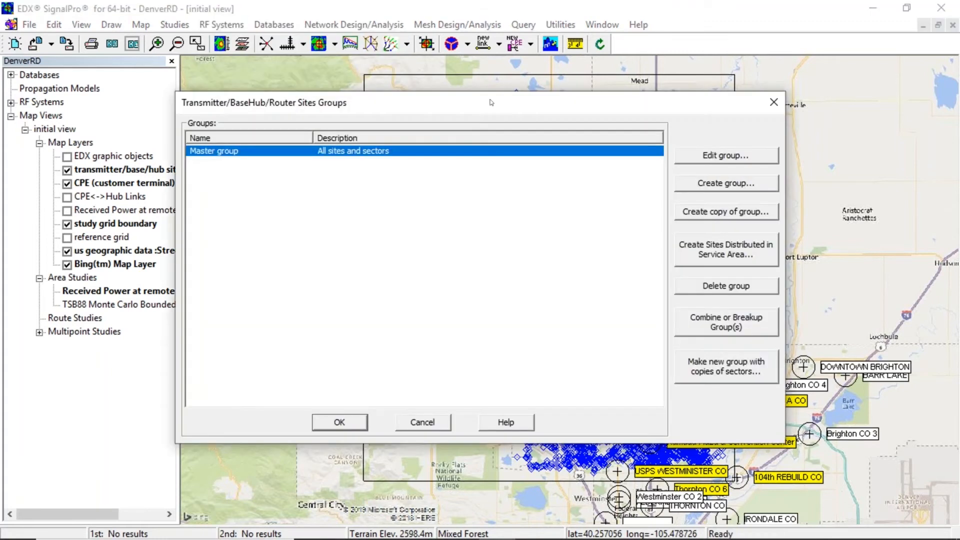
click(714, 156)
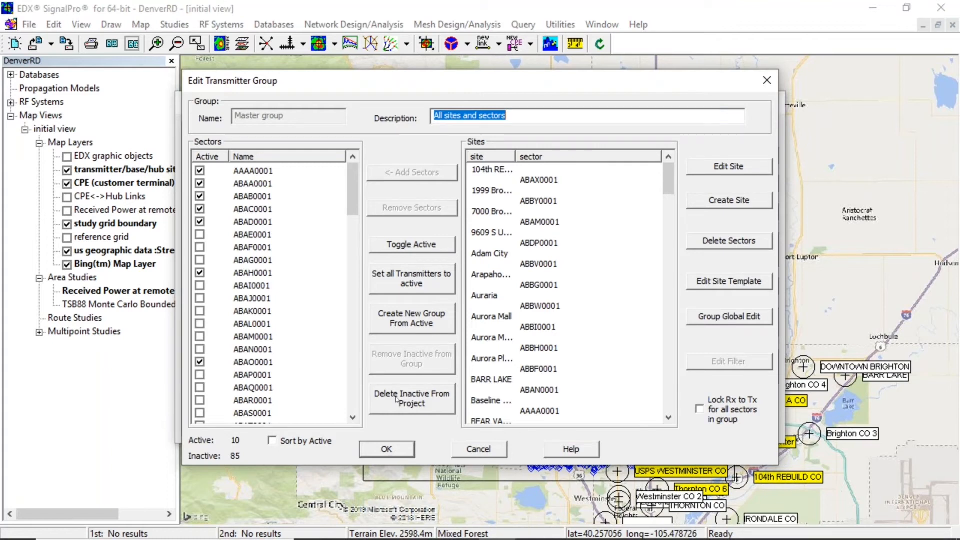
click(398, 401)
click(552, 309)
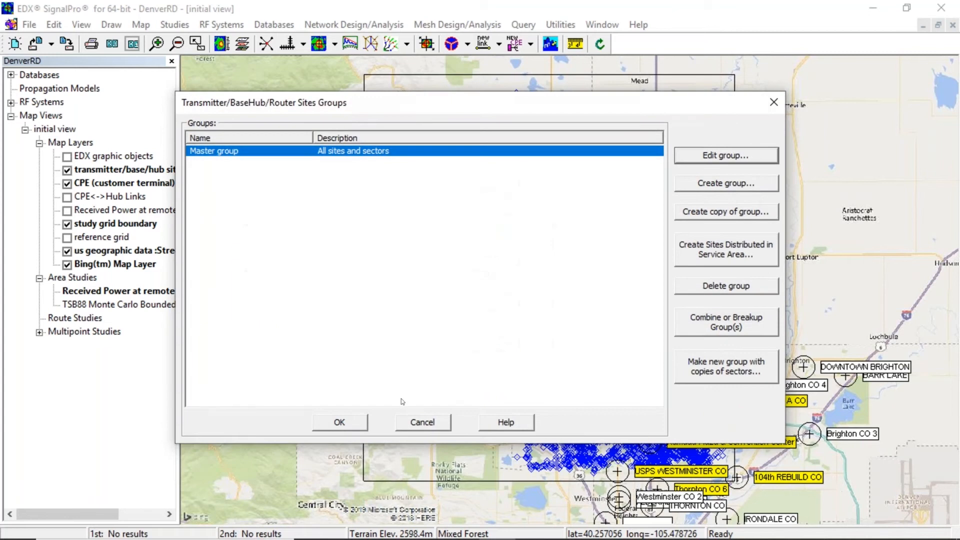
click(339, 422)
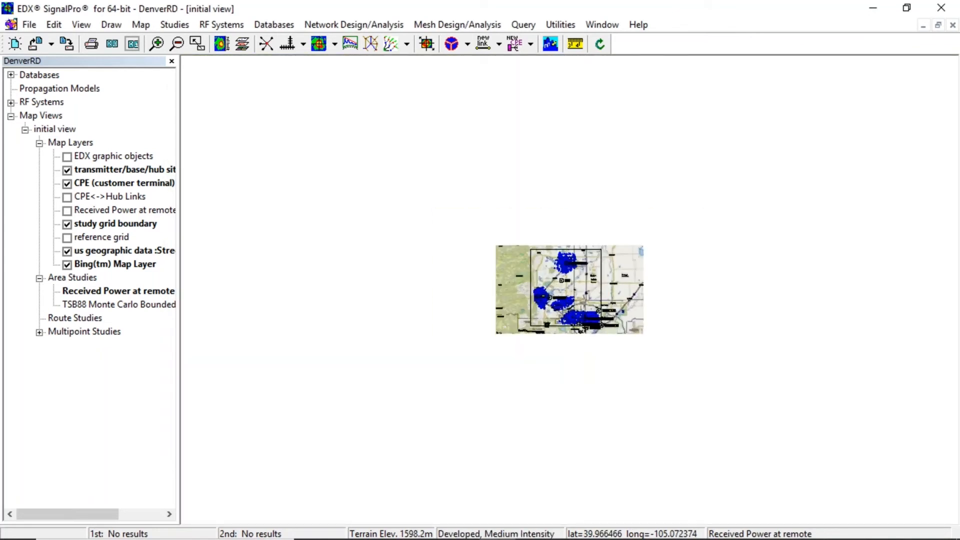
scroll(702, 385, up, 10)
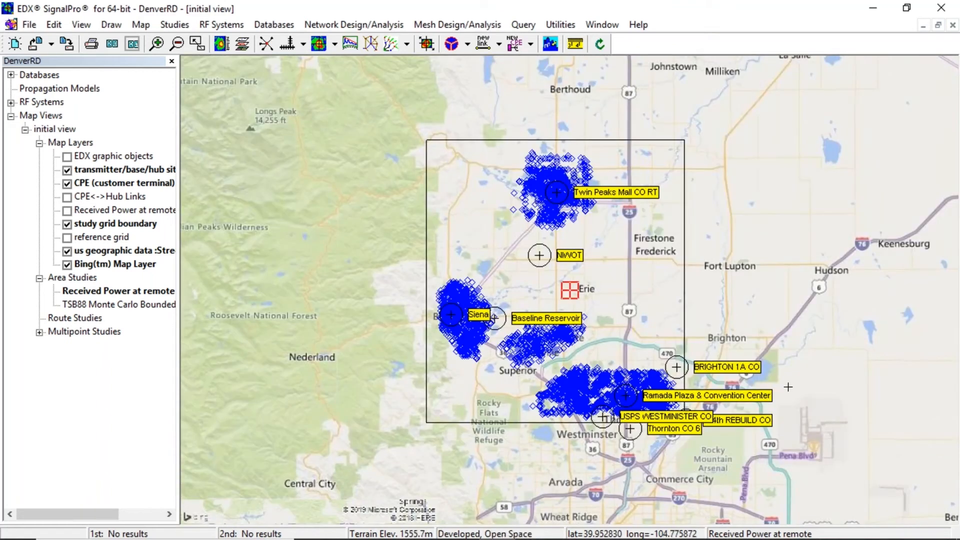
scroll(787, 389, up, 3)
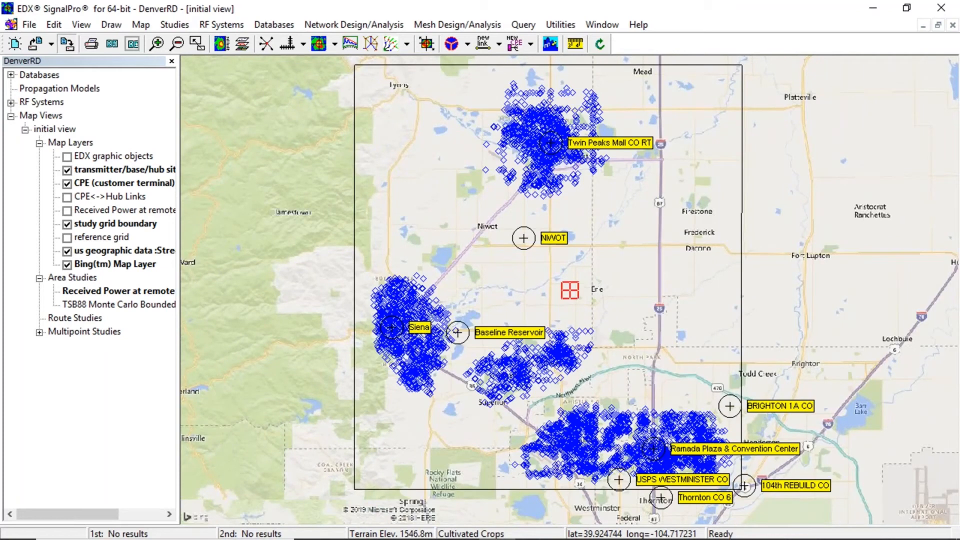
click(67, 44)
click(582, 308)
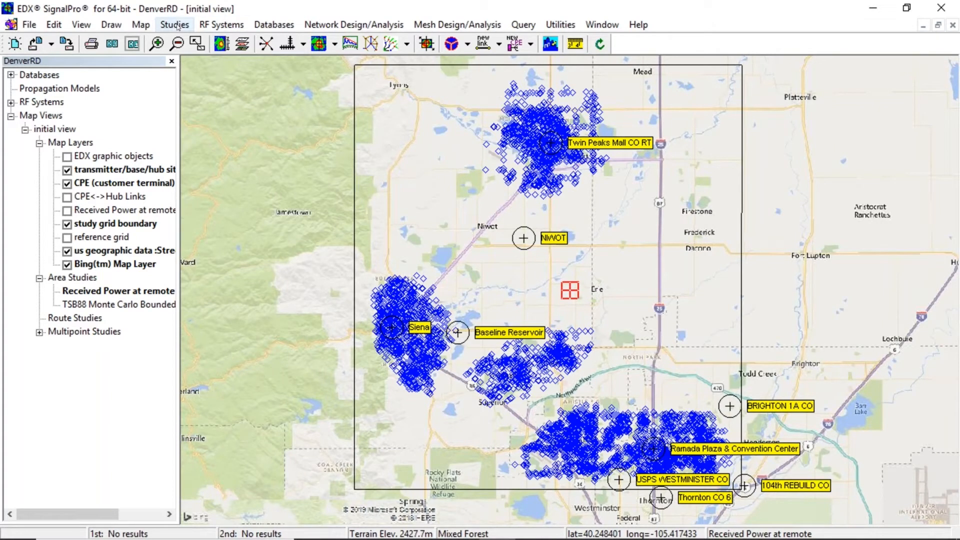
- Run the Received Power at remote area study and move its map layer above the CPE (customer terminal) layer
click(321, 49)
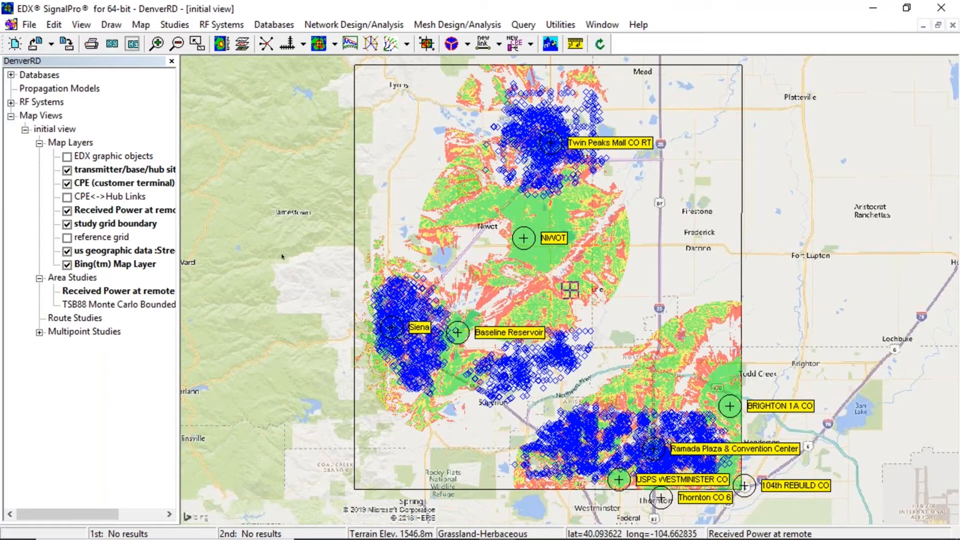
click(154, 213)
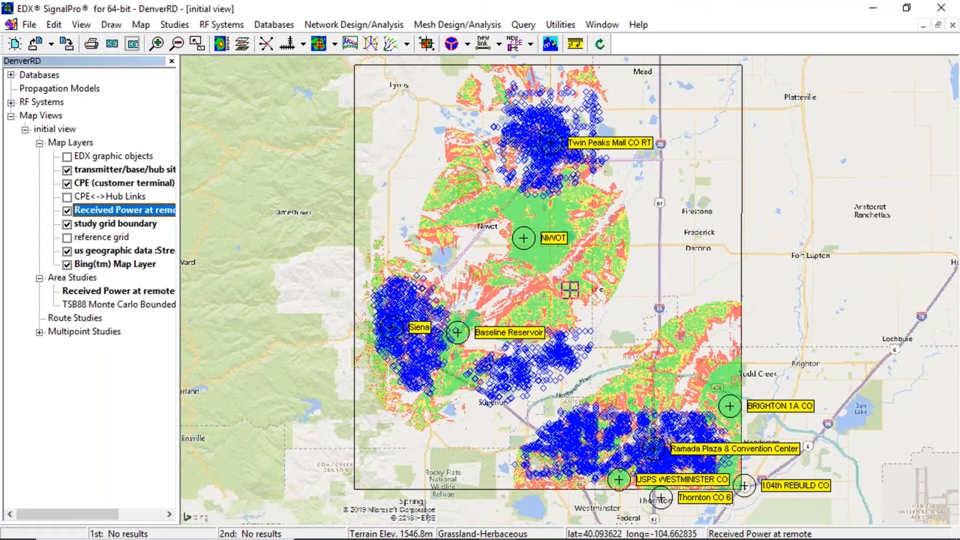
drag(154, 192, 142, 157)
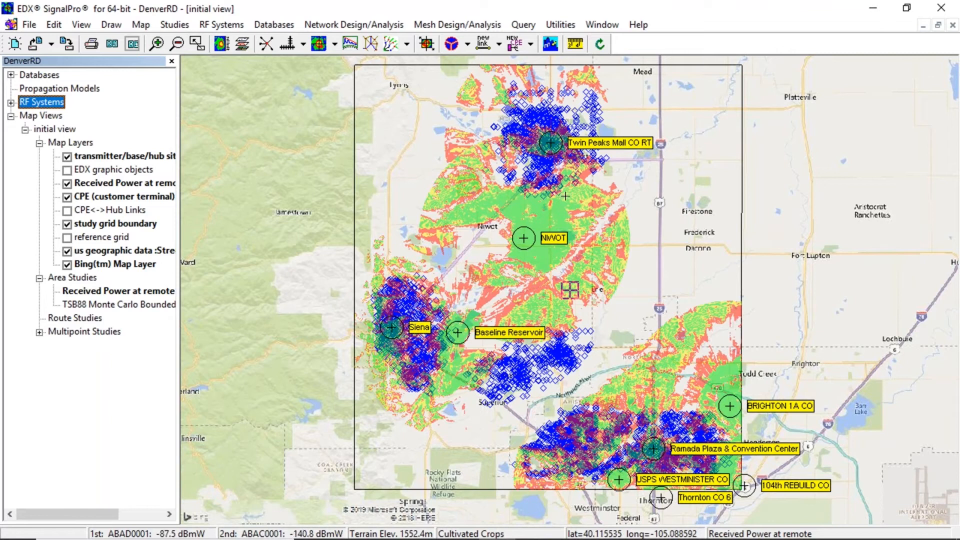
- Examine the received power coverage of the CPE locations around the Twin Peaks Mall and NIWOT sites
mouse_move(571, 209)
scroll(571, 209, up, 2)
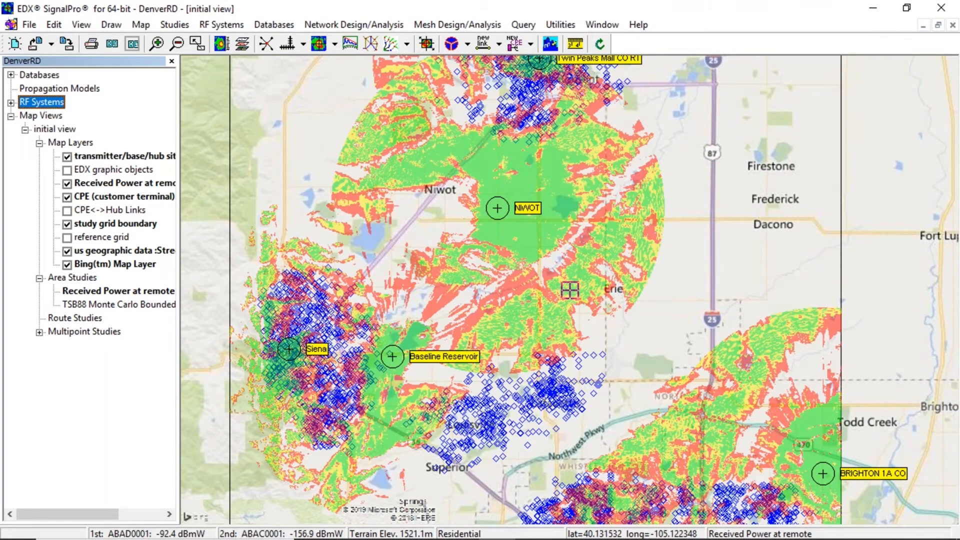
drag(512, 138, 490, 278)
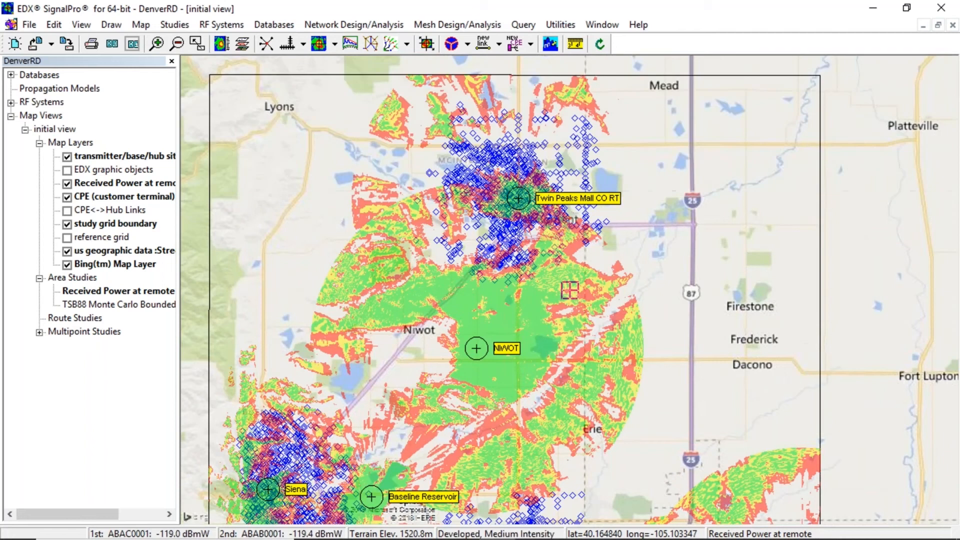
scroll(569, 290, up, 1)
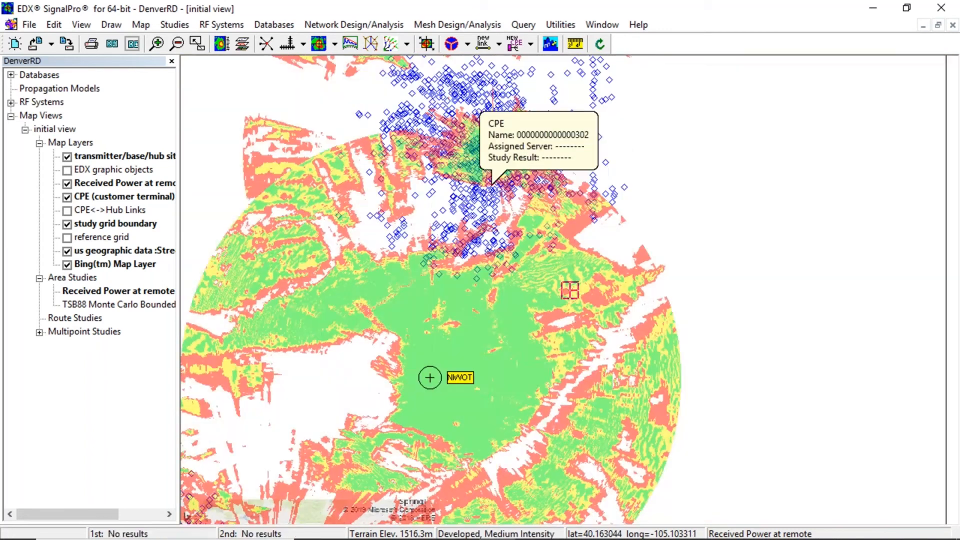
scroll(497, 161, up, 2)
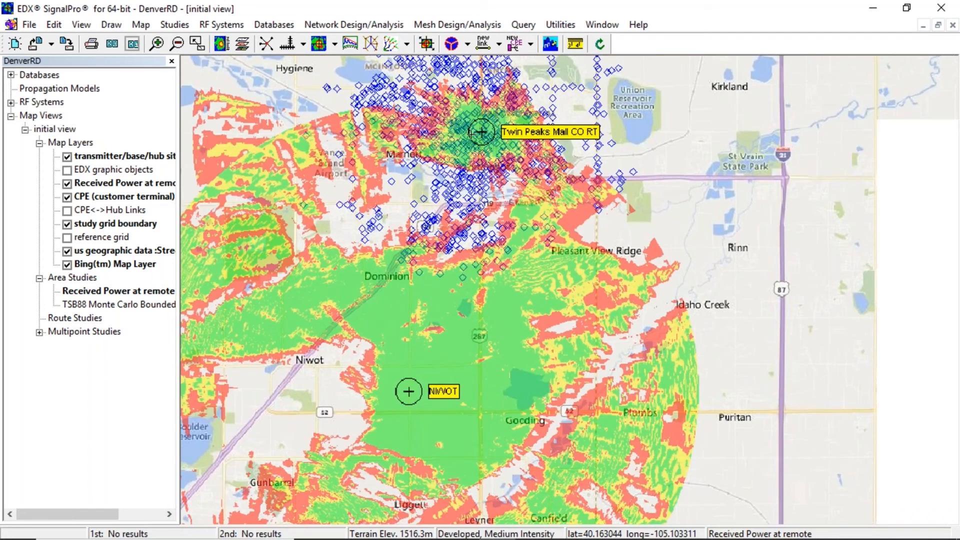
drag(470, 133, 552, 244)
mouse_move(555, 244)
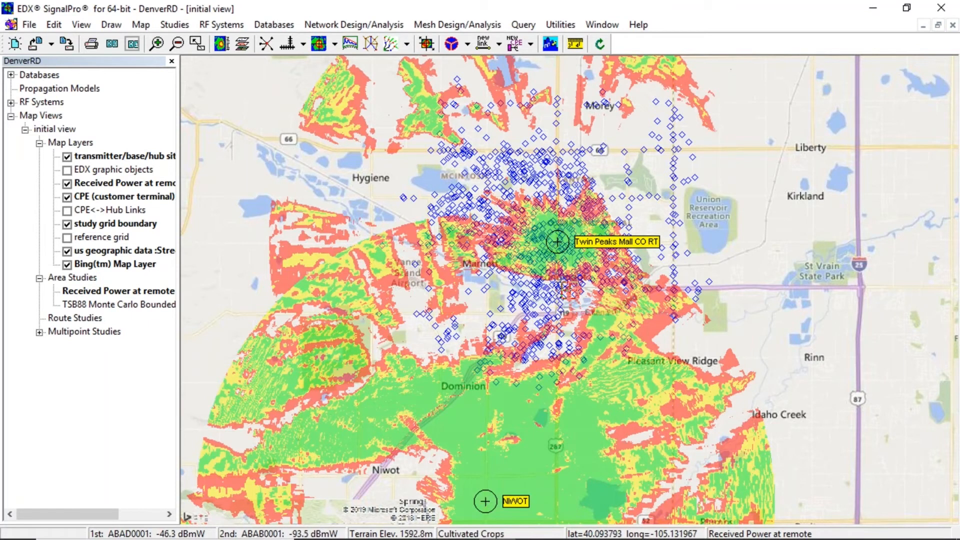
- Make all sectors of the NIWOT site inactive and rerun the received power study
right_click(485, 502)
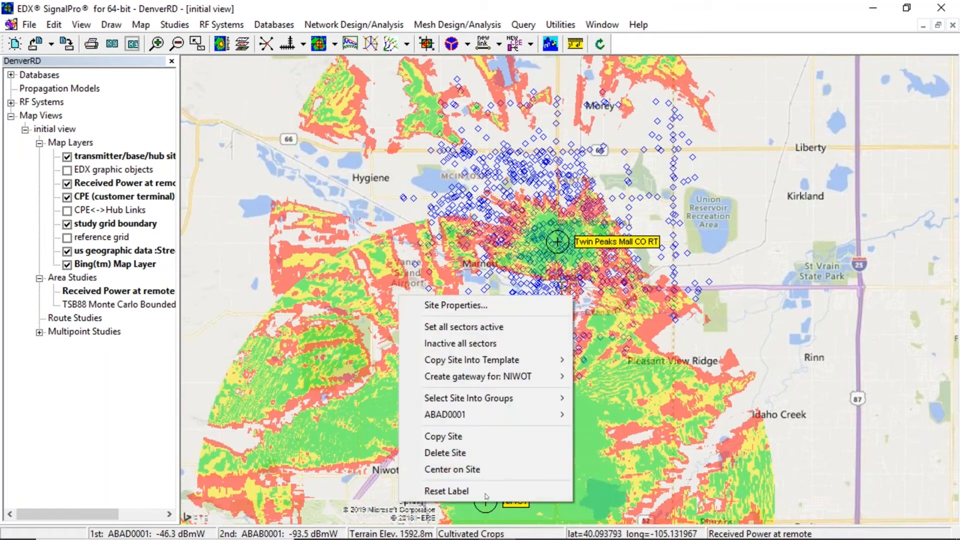
click(471, 344)
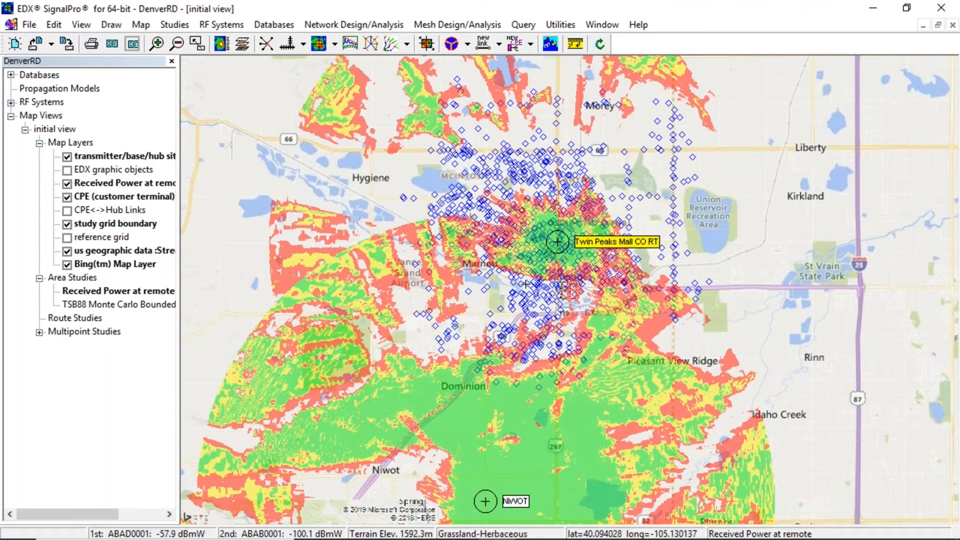
mouse_move(631, 304)
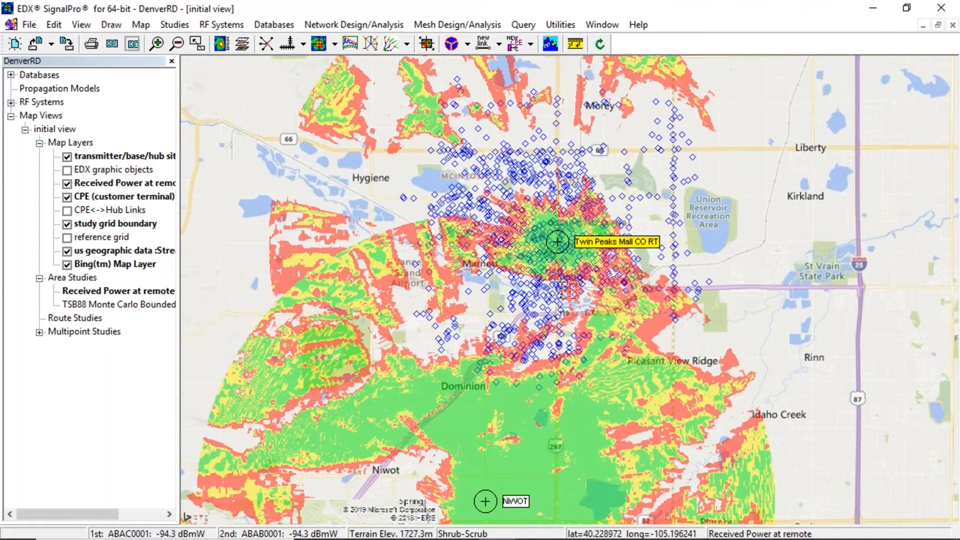
click(318, 45)
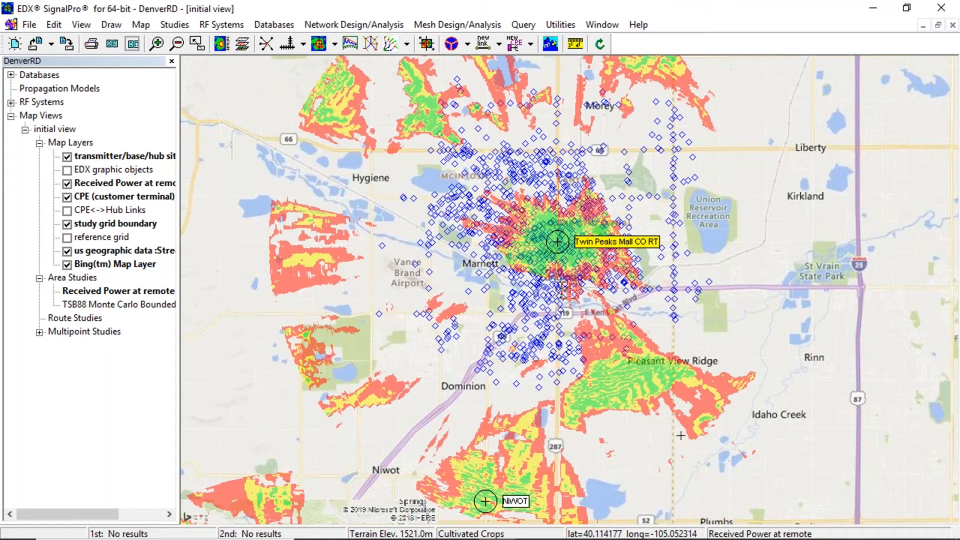
- Set all sectors of the NIWOT site active again and rerun the received power study
right_click(484, 501)
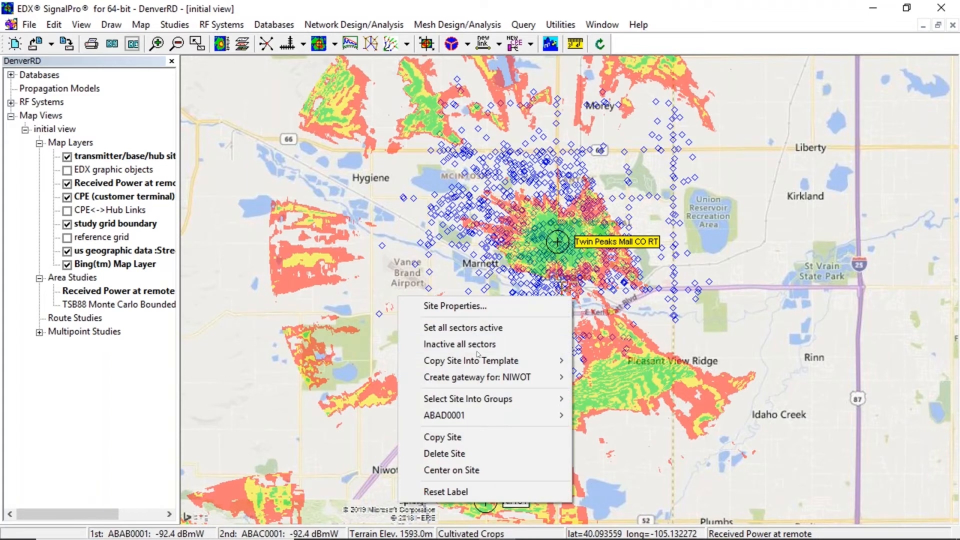
click(475, 334)
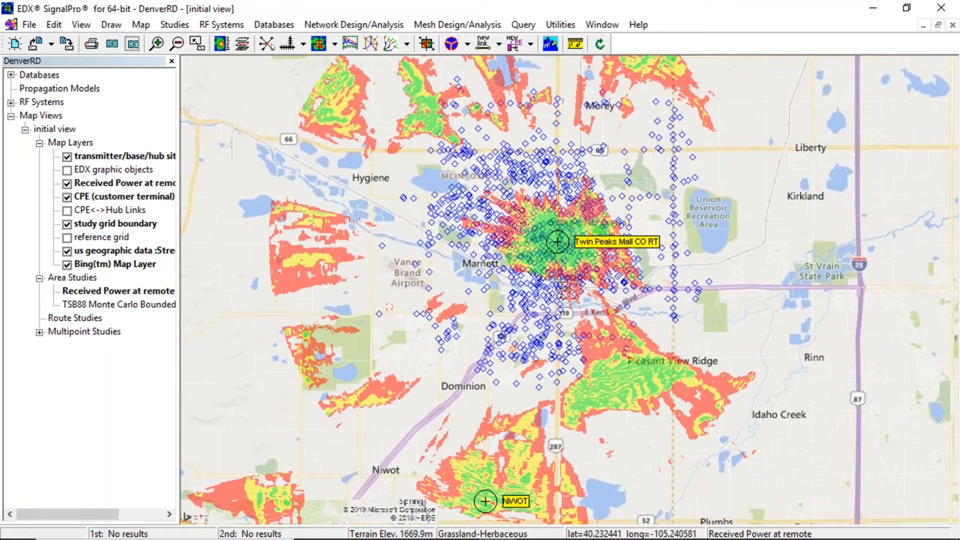
click(318, 44)
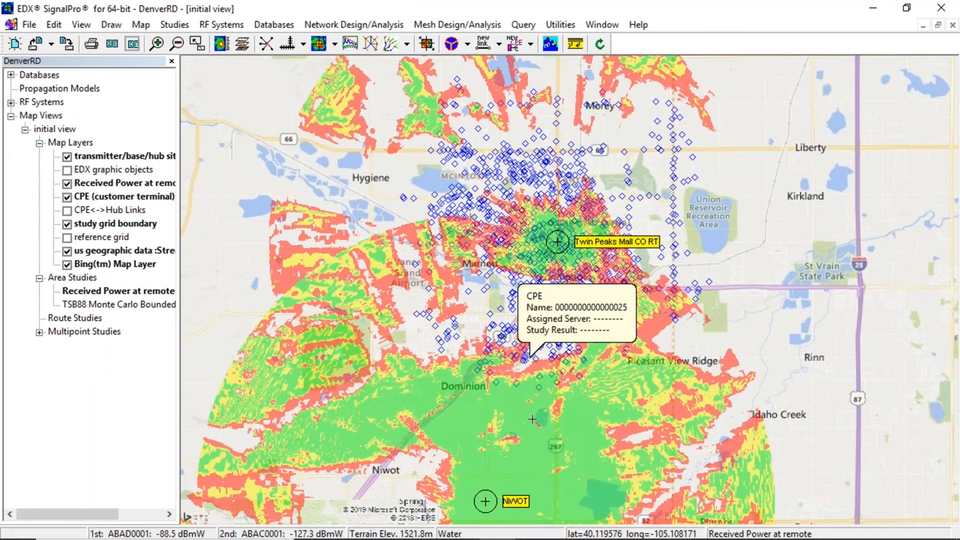
- Make all sectors of the NIWOT site inactive
scroll(533, 421, down, 1)
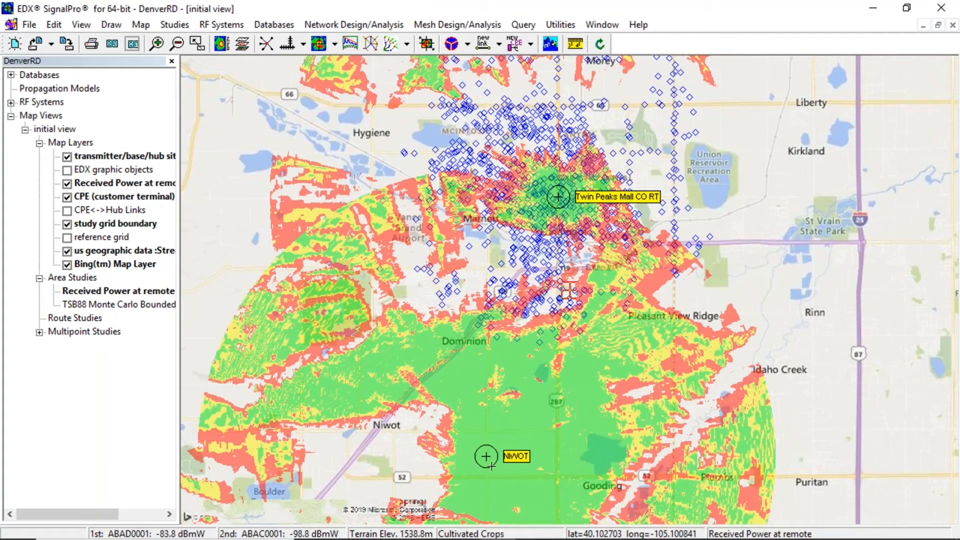
scroll(573, 424, down, 3)
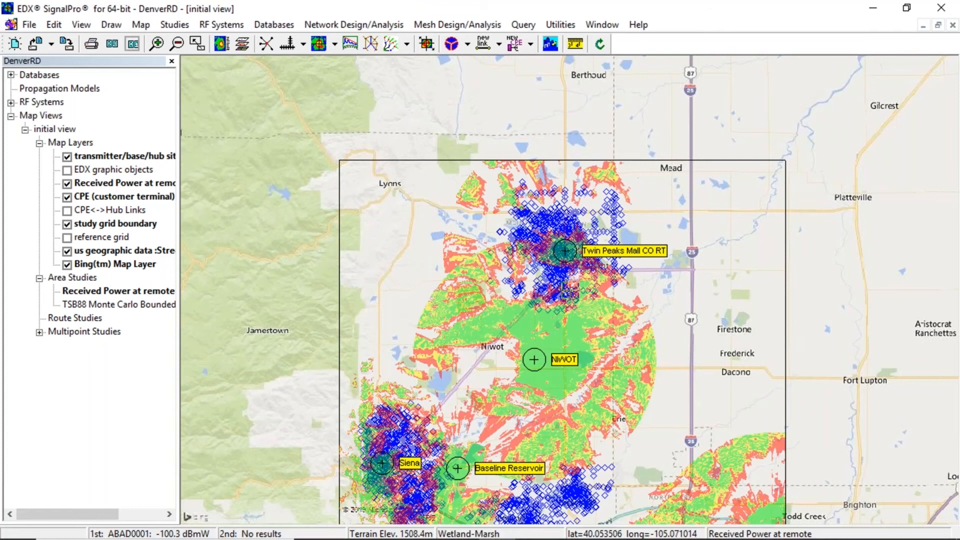
drag(595, 413, 596, 300)
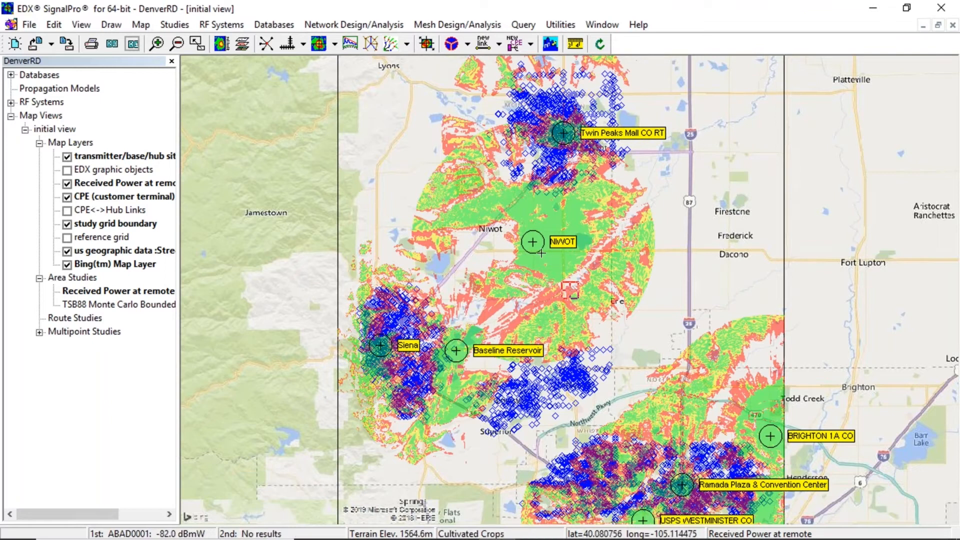
drag(595, 332, 594, 303)
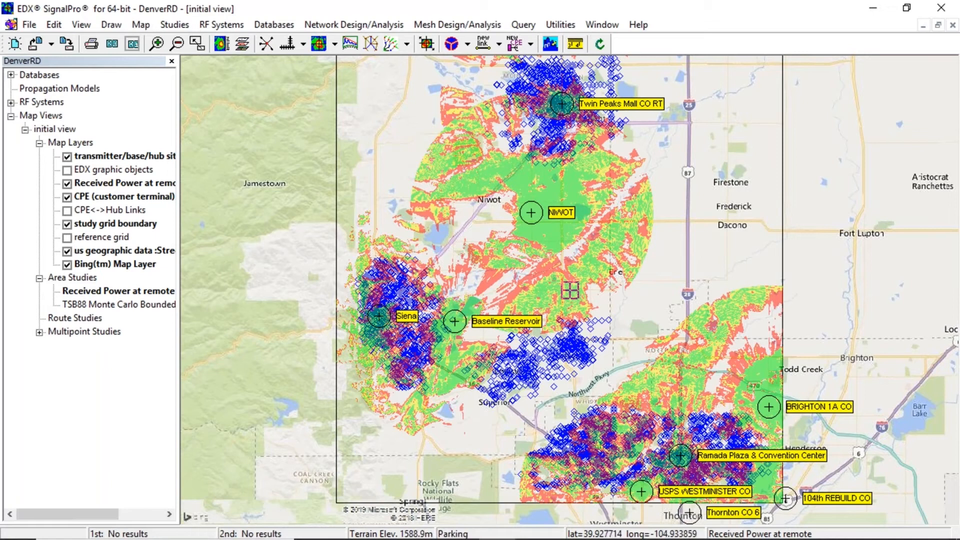
mouse_move(494, 356)
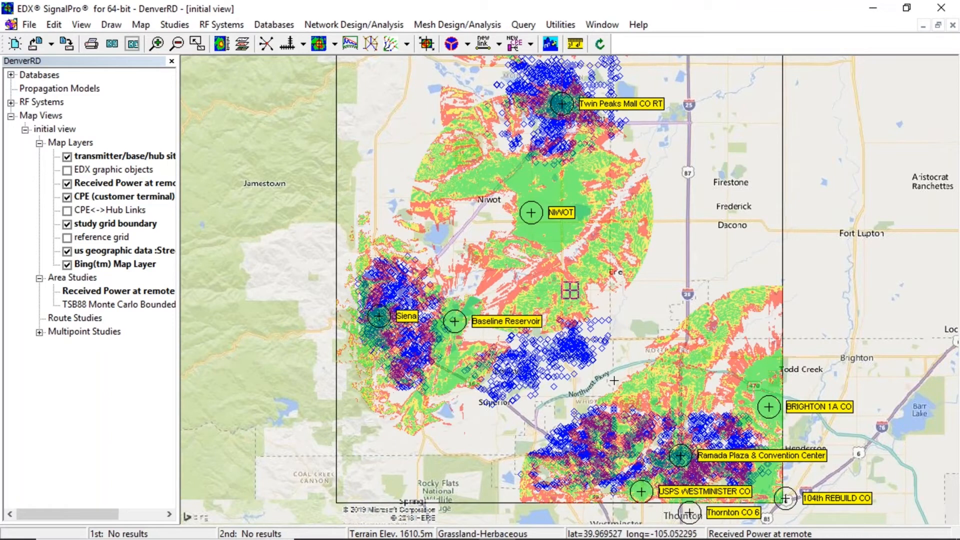
scroll(615, 381, up, 2)
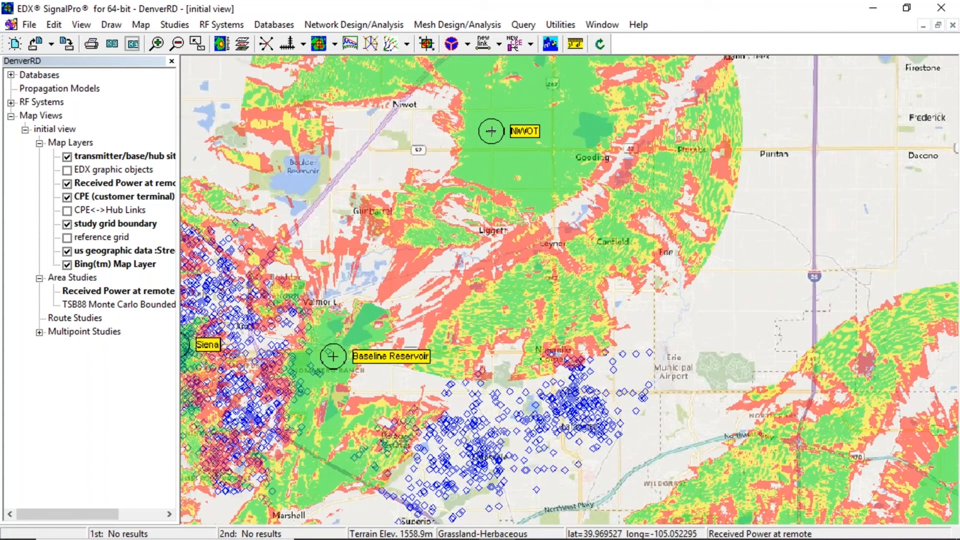
right_click(491, 131)
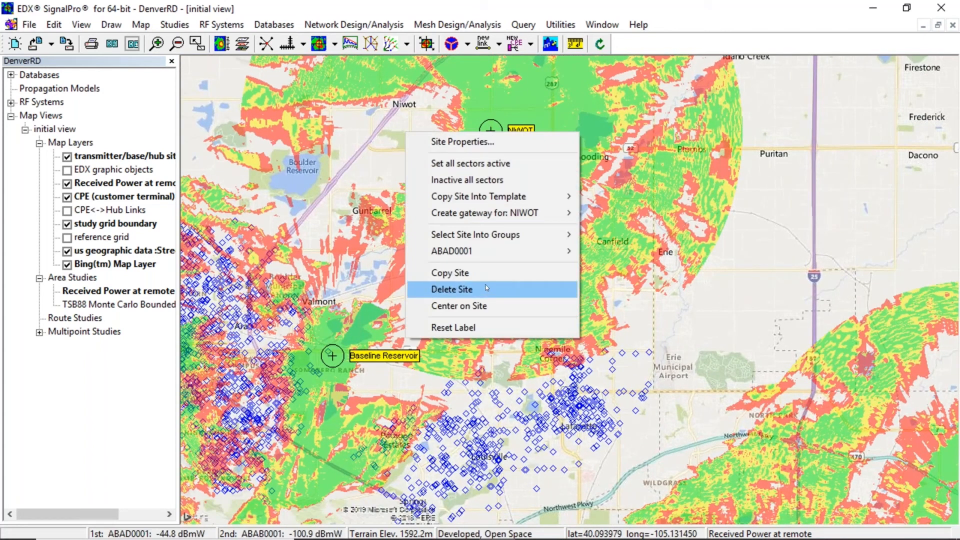
click(484, 180)
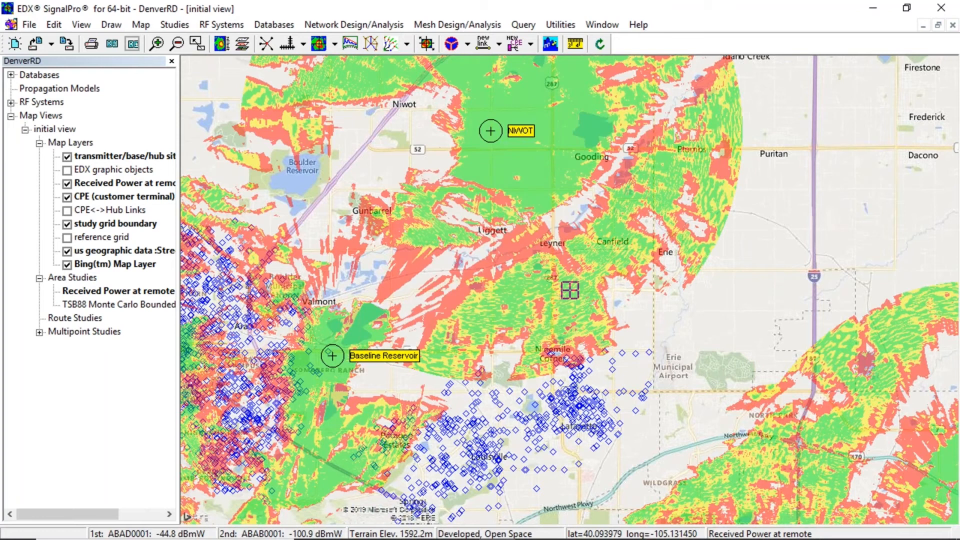
- Select sector ABAA0001 of the Siena site as the transmitter for point studies
drag(268, 332, 655, 306)
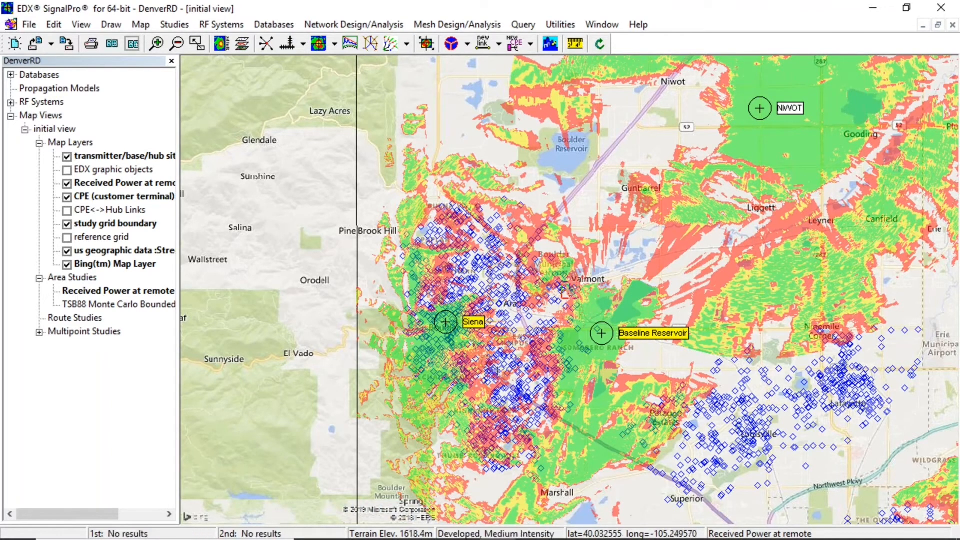
mouse_move(518, 394)
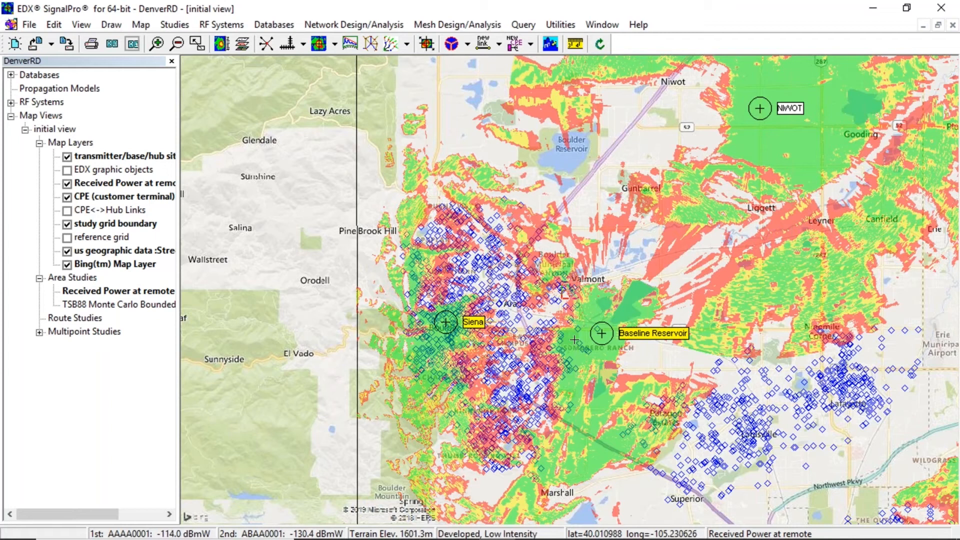
mouse_move(767, 370)
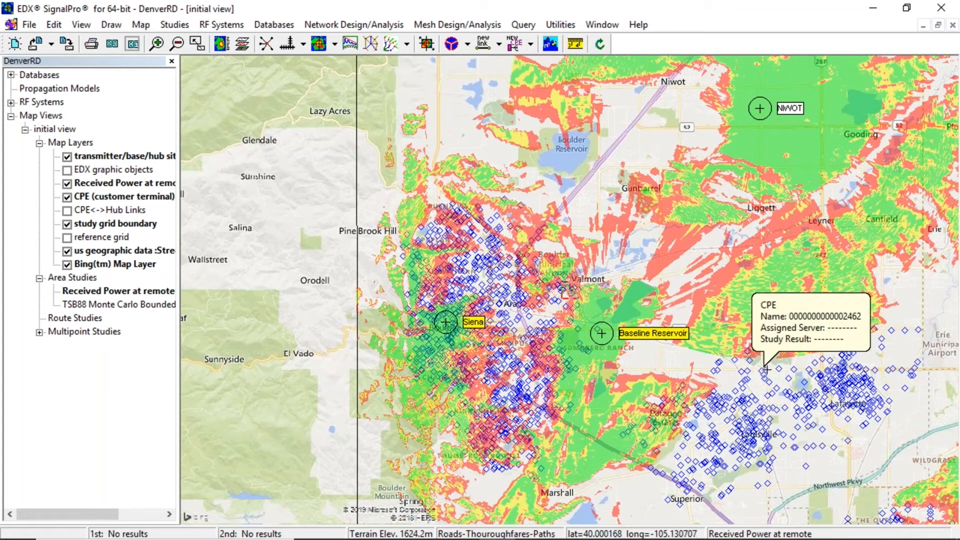
scroll(772, 362, down, 2)
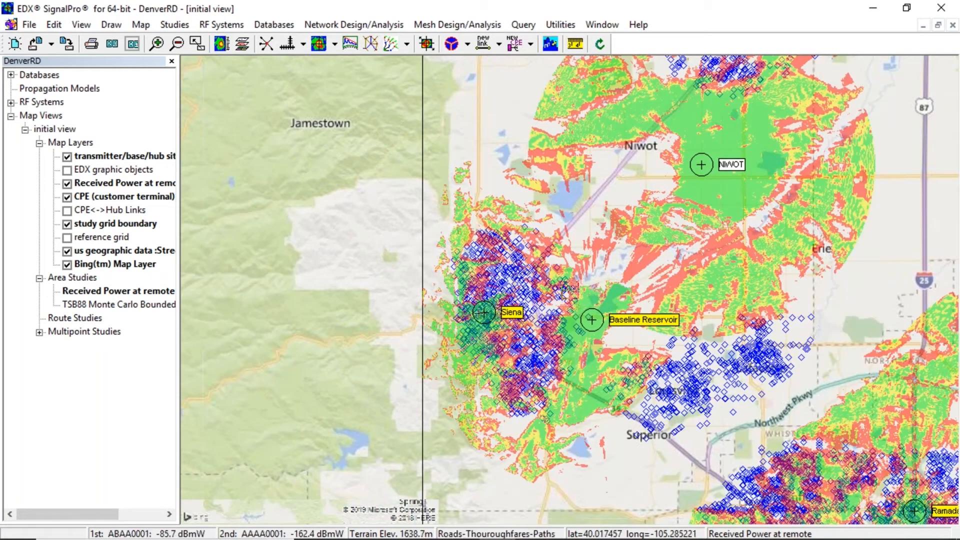
mouse_move(472, 314)
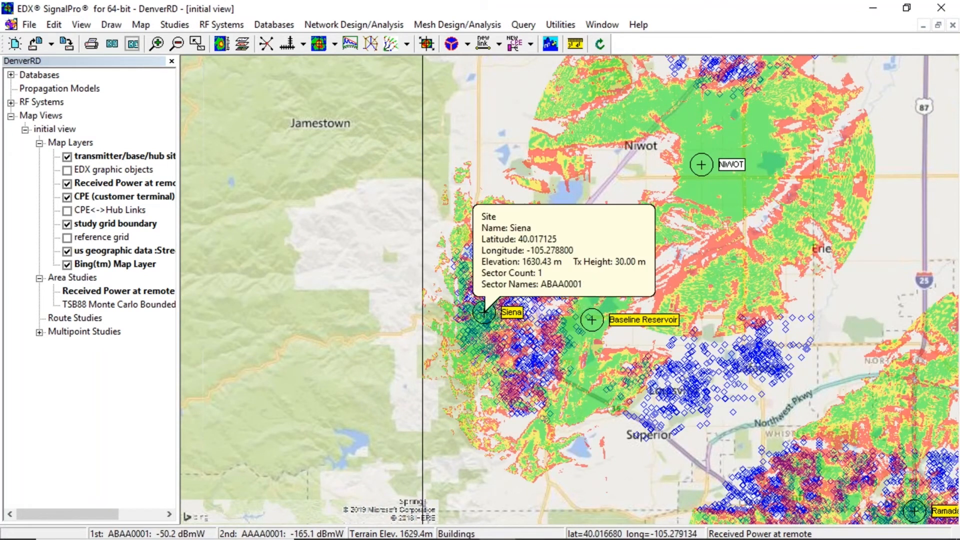
right_click(484, 314)
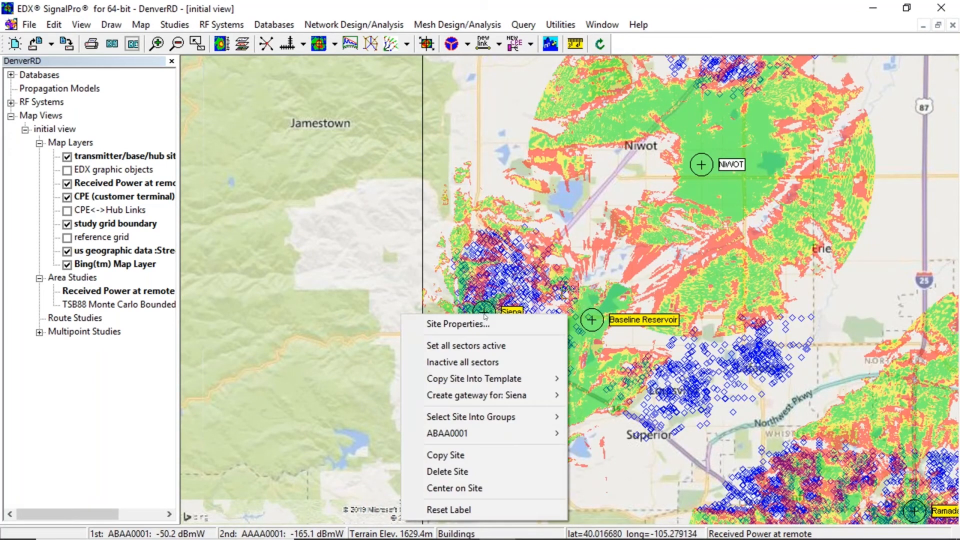
mouse_move(515, 432)
click(597, 324)
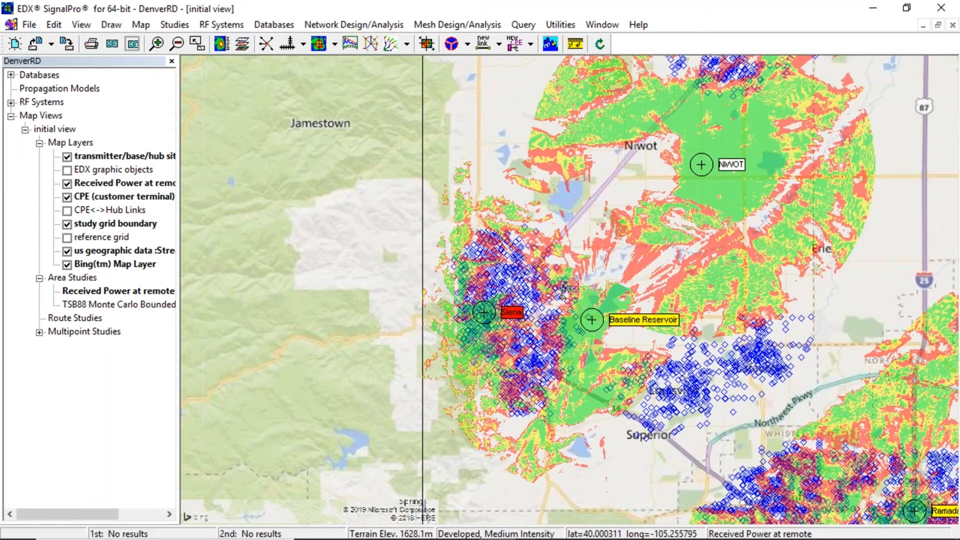
- Display the map legend and bring the area between the Siena and Baseline Reservoir sites into view
scroll(568, 290, up, 2)
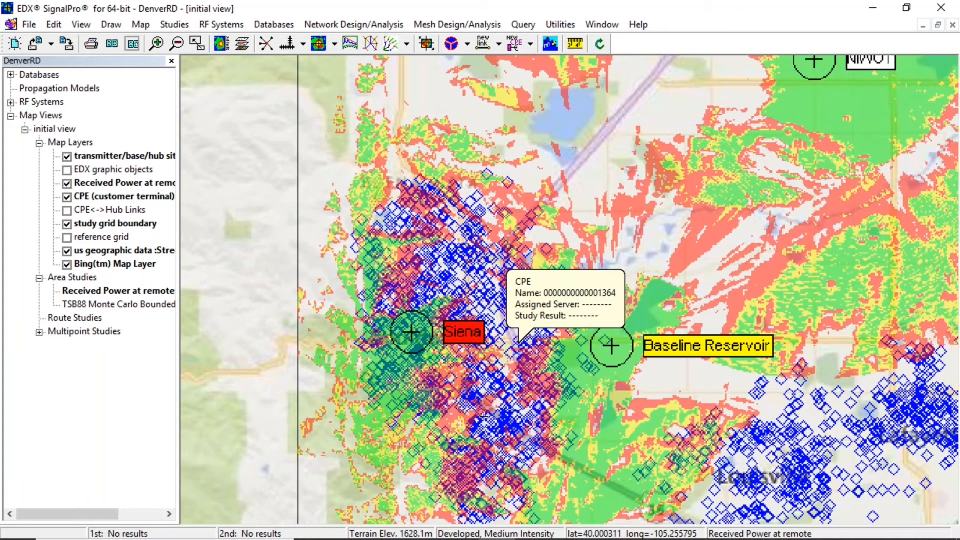
scroll(430, 333, down, 2)
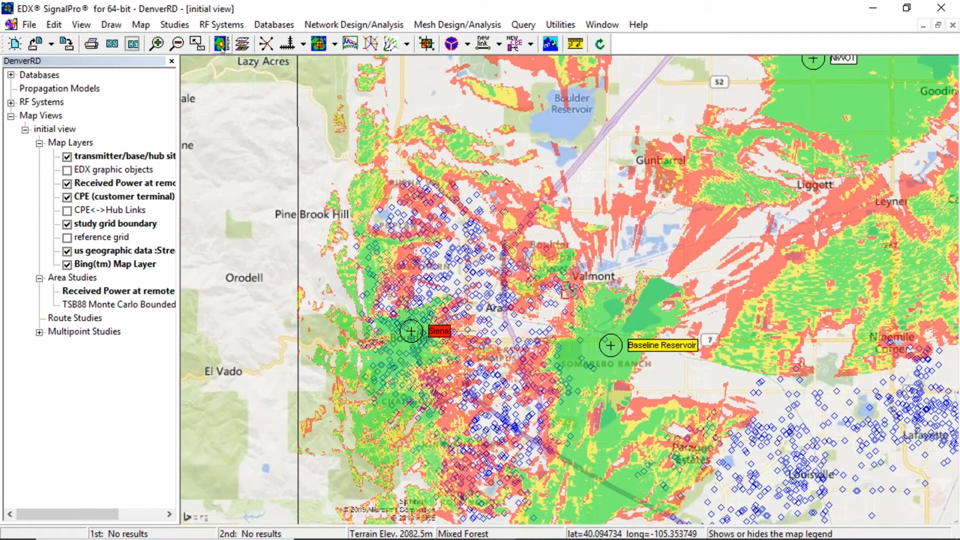
click(133, 44)
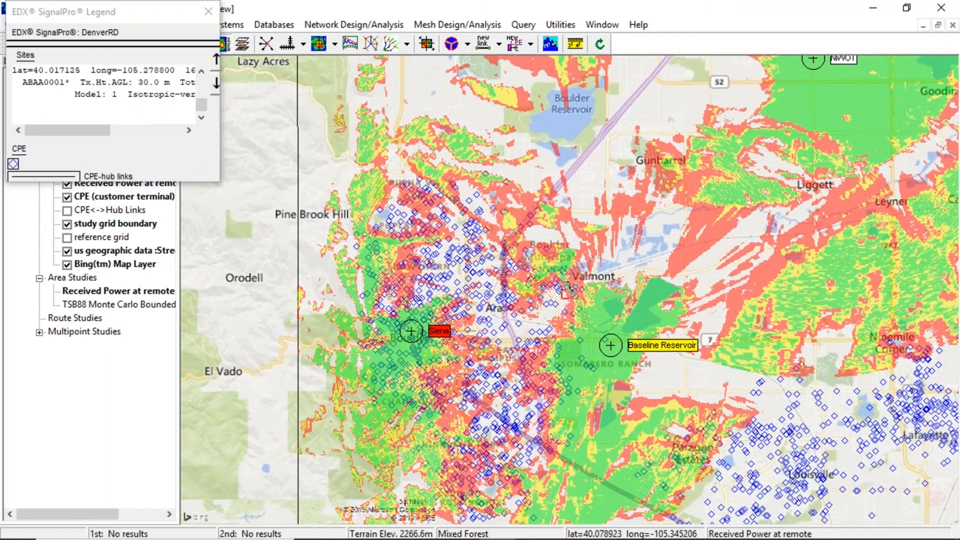
scroll(497, 355, up, 1)
drag(497, 355, 444, 190)
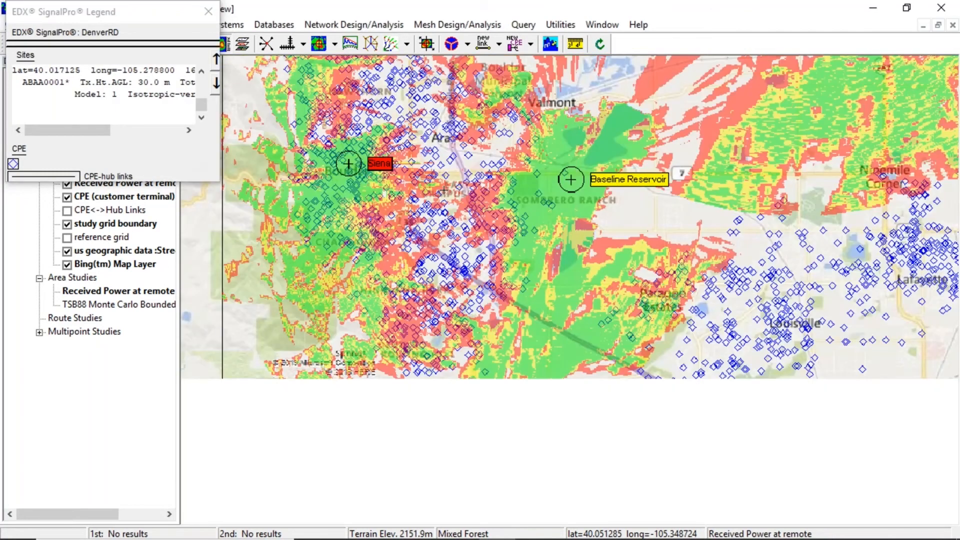
- Include the Received Power at remote layer in the map legend and enlarge the legend to show all its entries
right_click(444, 191)
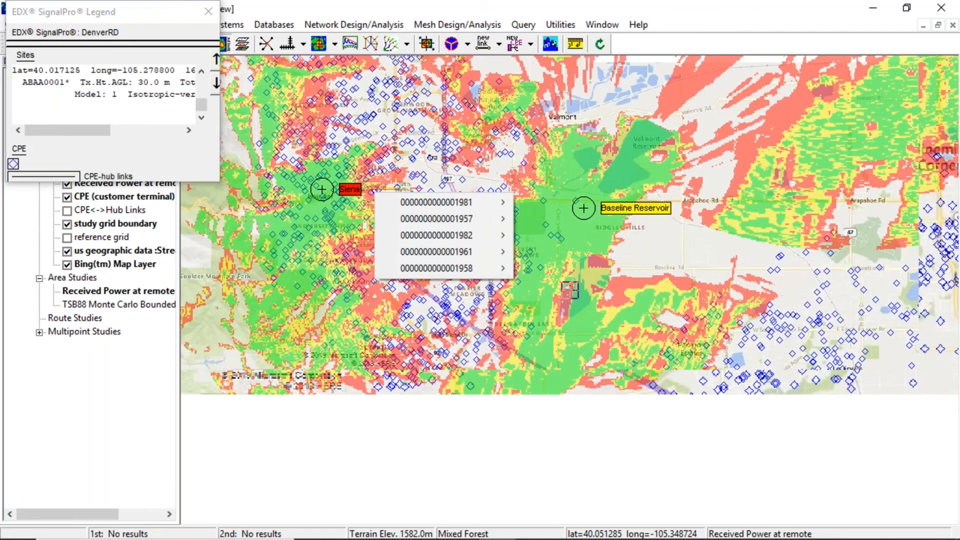
right_click(513, 96)
key(Return)
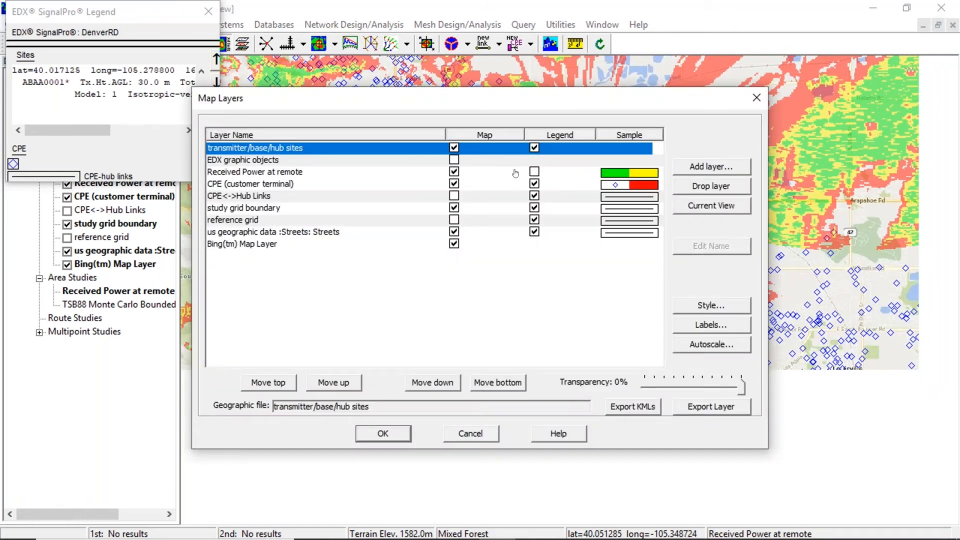
click(534, 172)
click(389, 434)
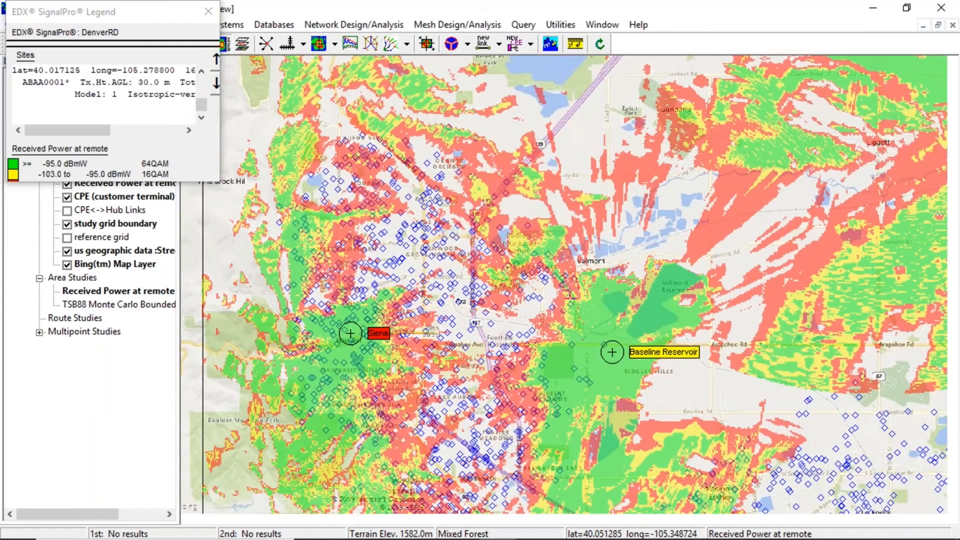
drag(570, 291, 739, 366)
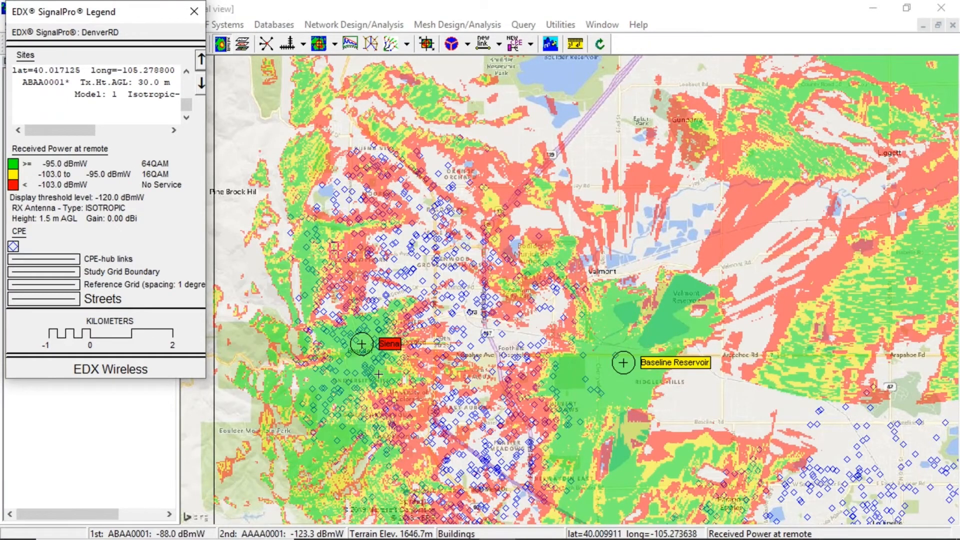
- Set the reference cursor on a CPE location just east of the Siena site and run a profile-to-point study with the Radwin receiver
mouse_move(379, 372)
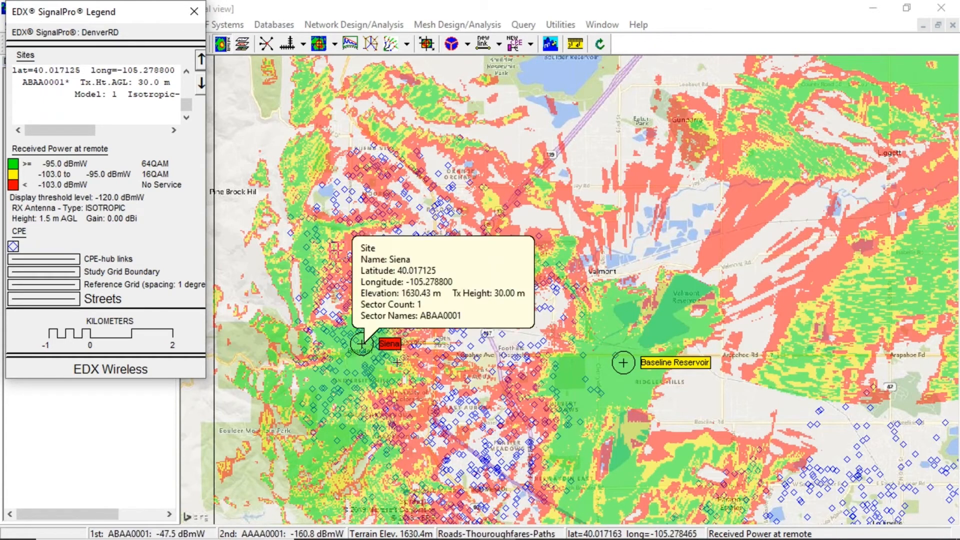
click(442, 334)
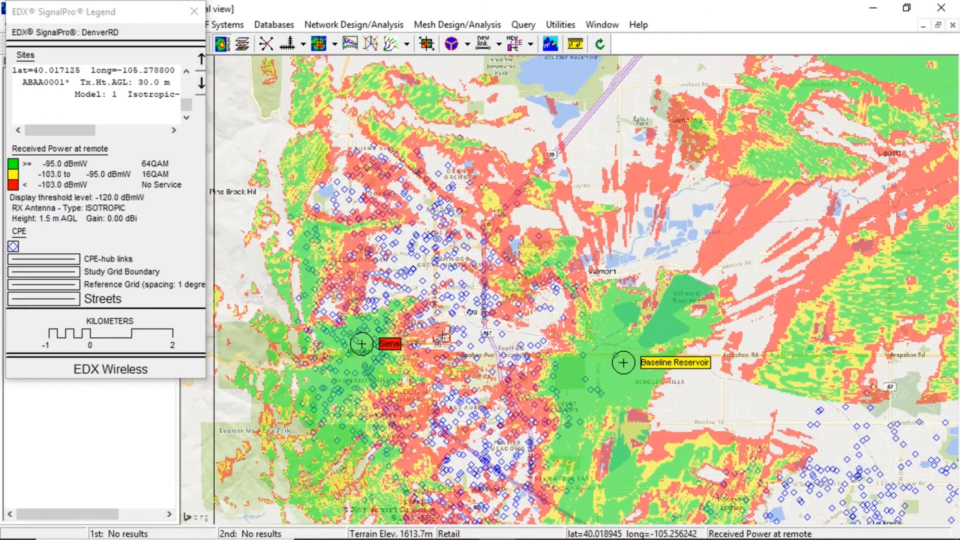
mouse_move(442, 333)
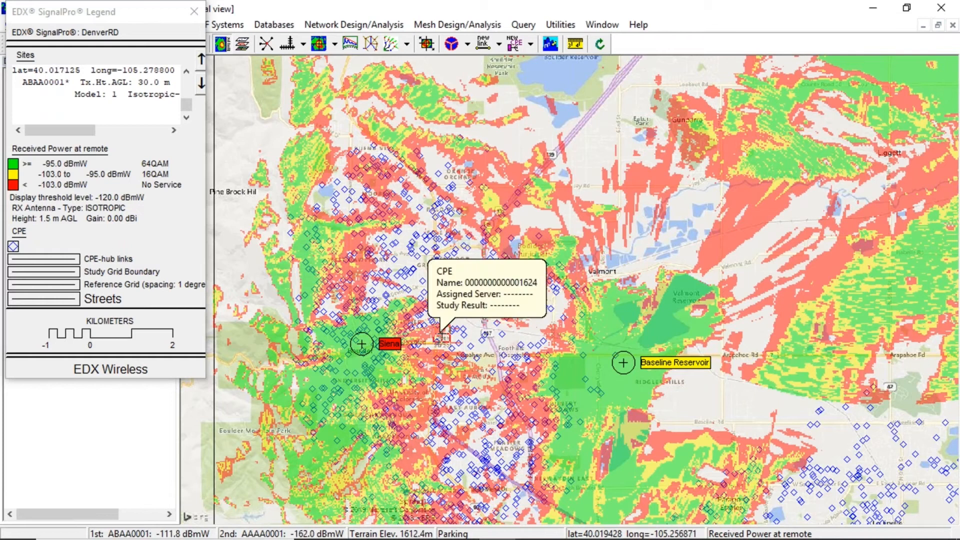
right_click(603, 132)
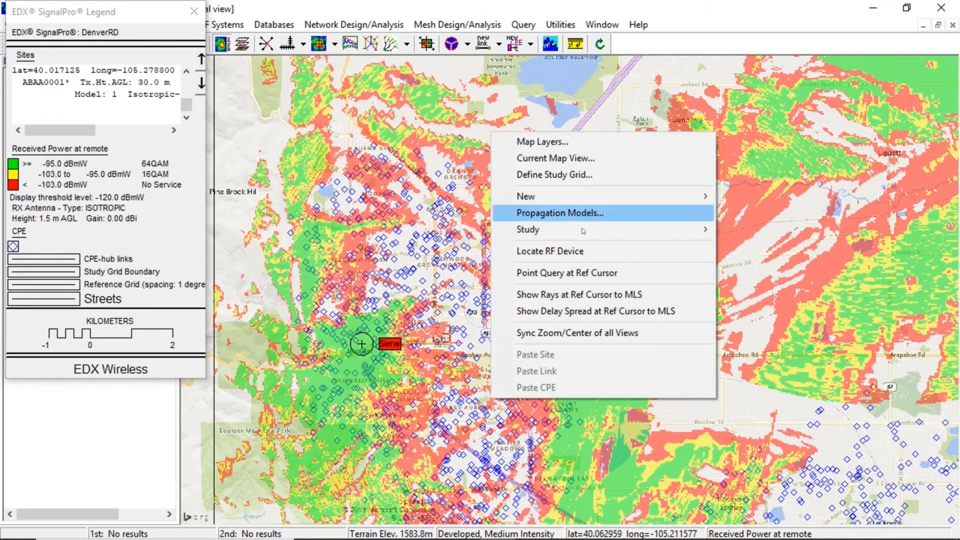
mouse_move(582, 234)
mouse_move(799, 285)
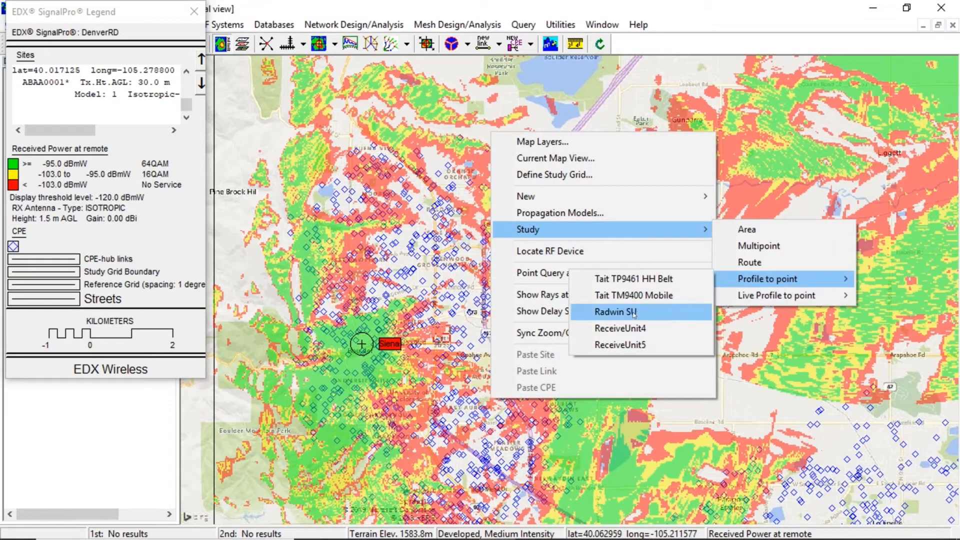
click(616, 311)
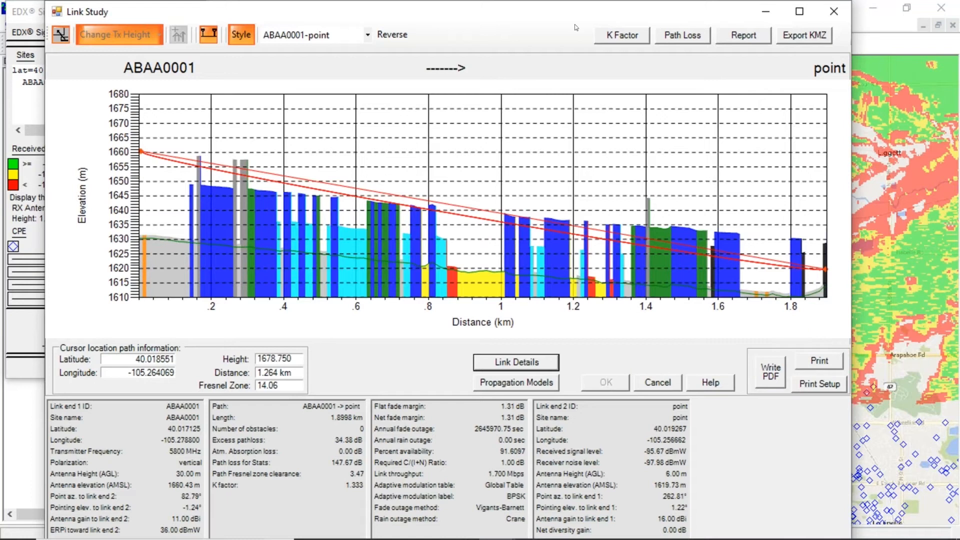
- Maximize the link study and examine the ABAA0001-to-point path profile for buildings and trees blocking the signal path
drag(574, 12, 610, 13)
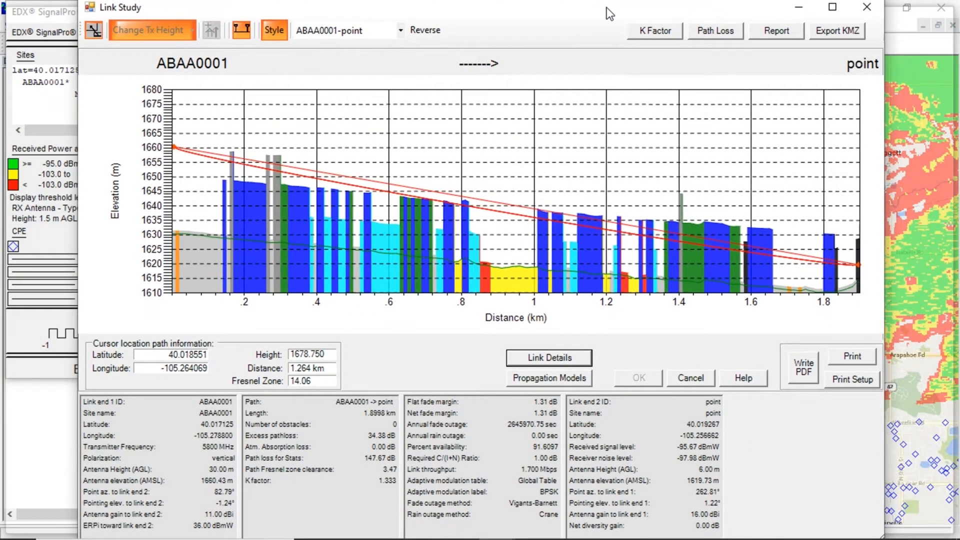
drag(610, 13, 624, 401)
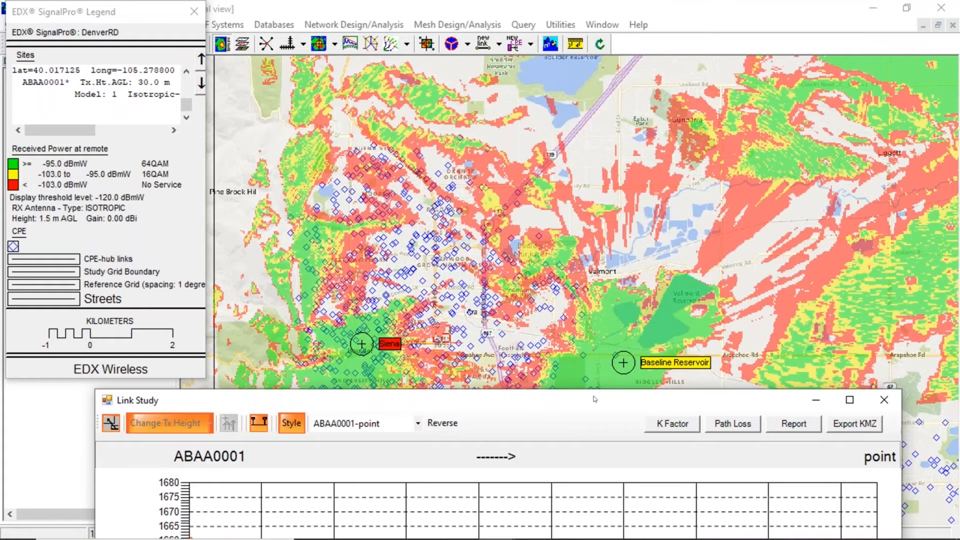
drag(594, 401, 578, 0)
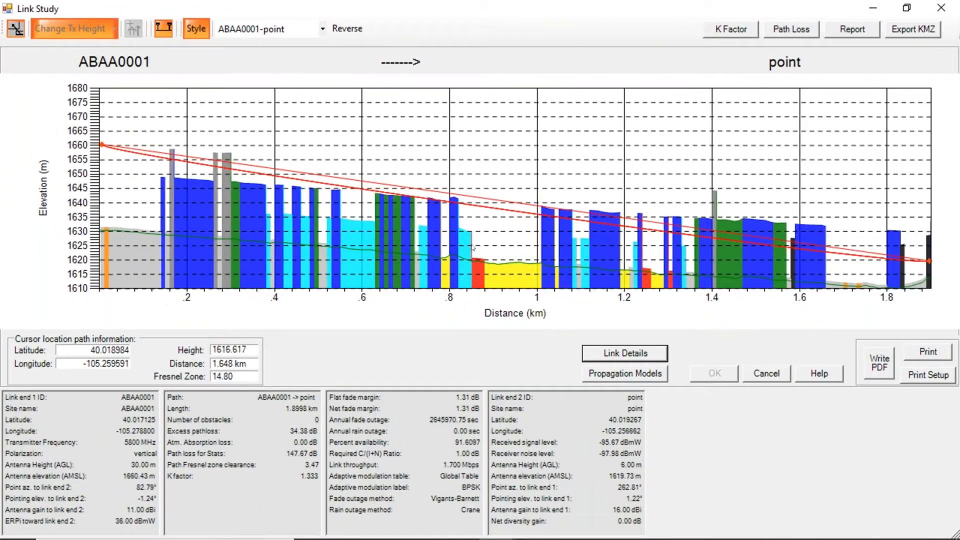
mouse_move(593, 288)
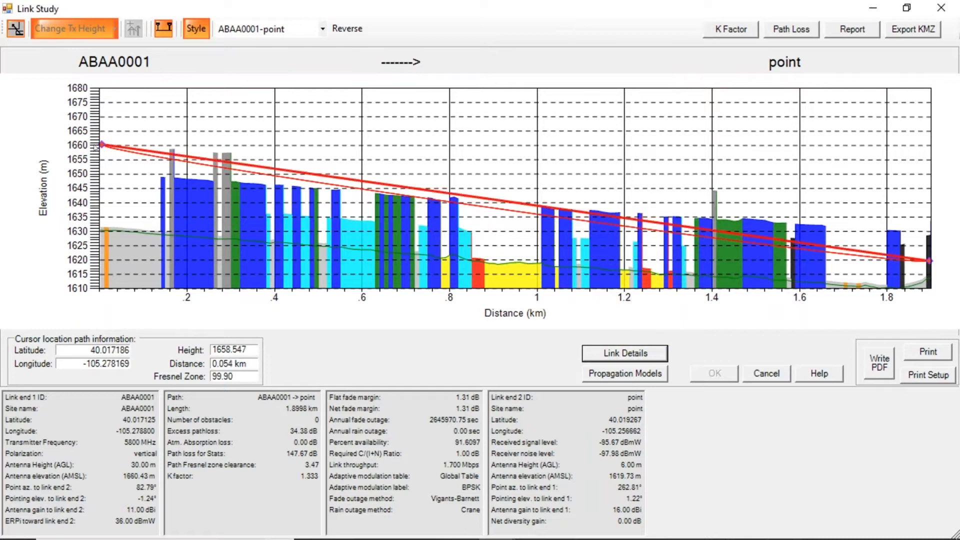
mouse_move(931, 262)
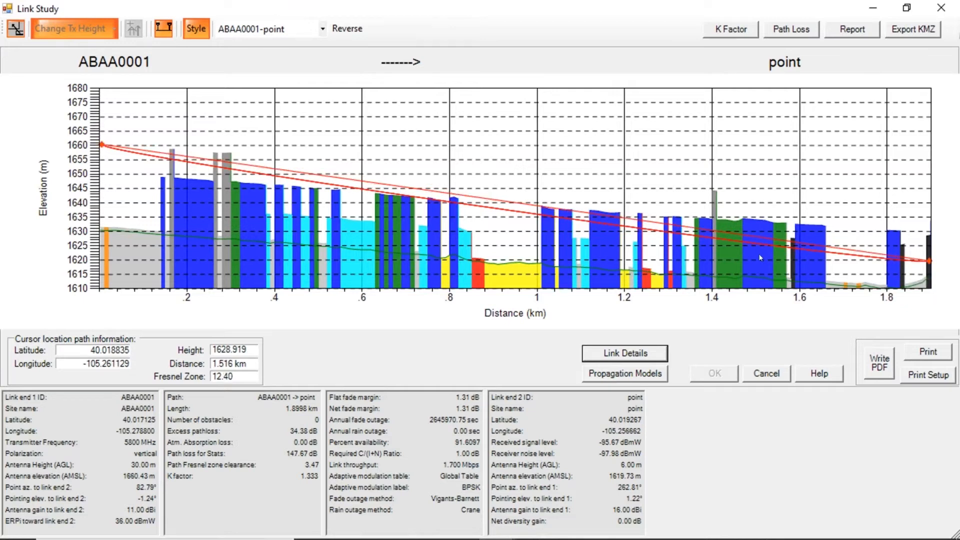
mouse_move(761, 257)
mouse_move(714, 197)
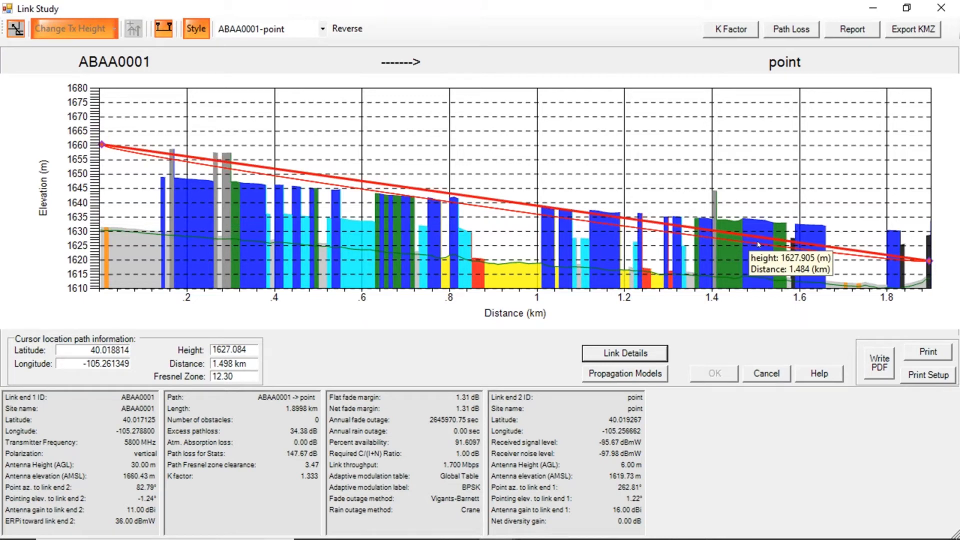
- Close the link study, copy the Siena site and paste the copy on a CPE location about midway between Siena and Baseline Reservoir
click(942, 8)
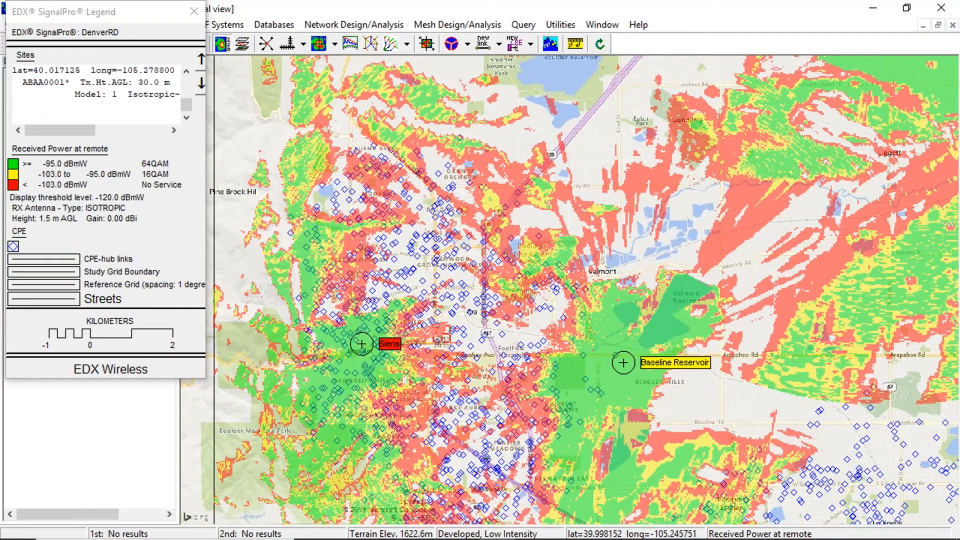
mouse_move(485, 458)
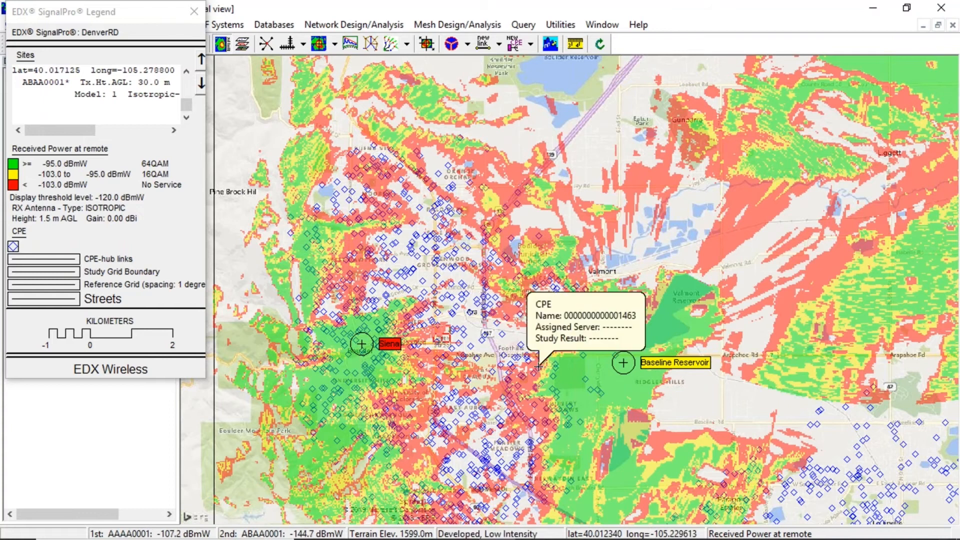
scroll(510, 382, up, 1)
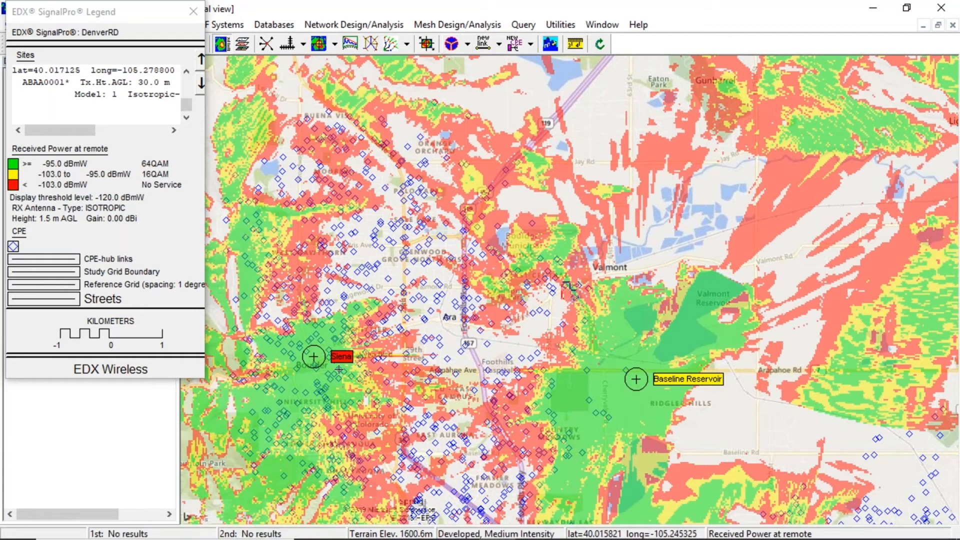
right_click(313, 357)
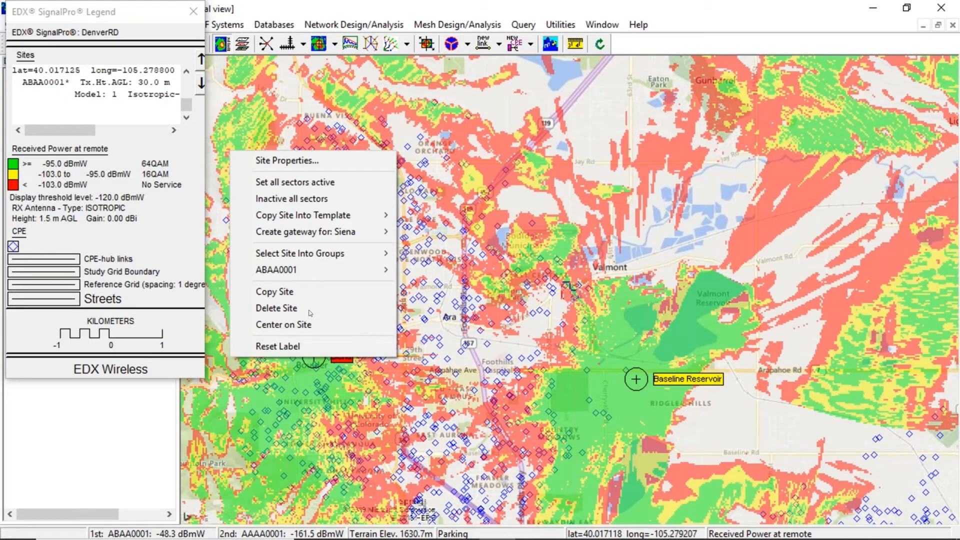
click(305, 289)
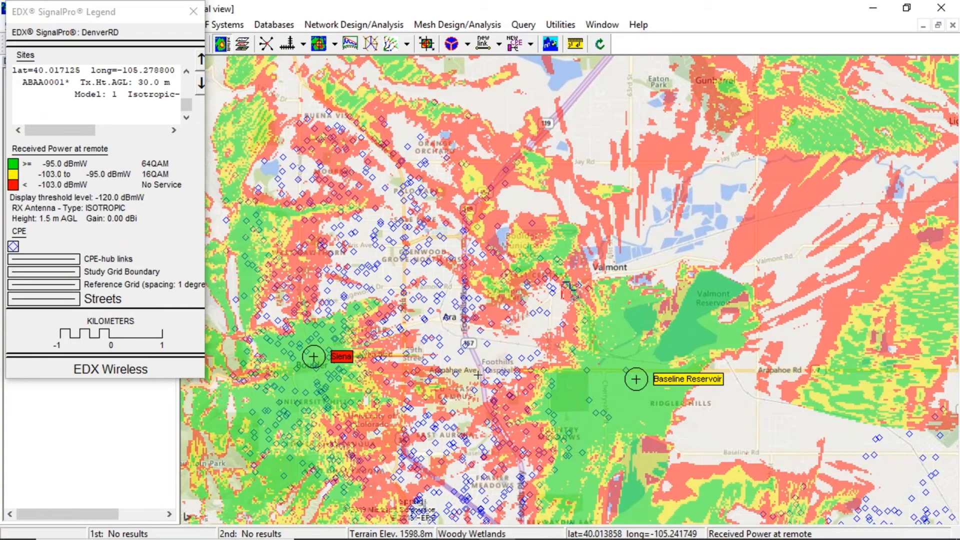
mouse_move(478, 375)
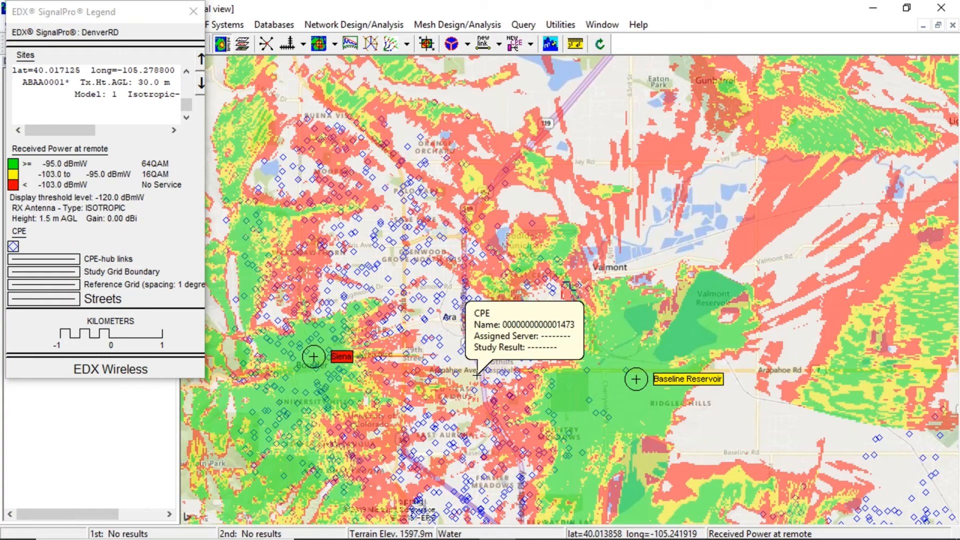
right_click(478, 374)
click(463, 329)
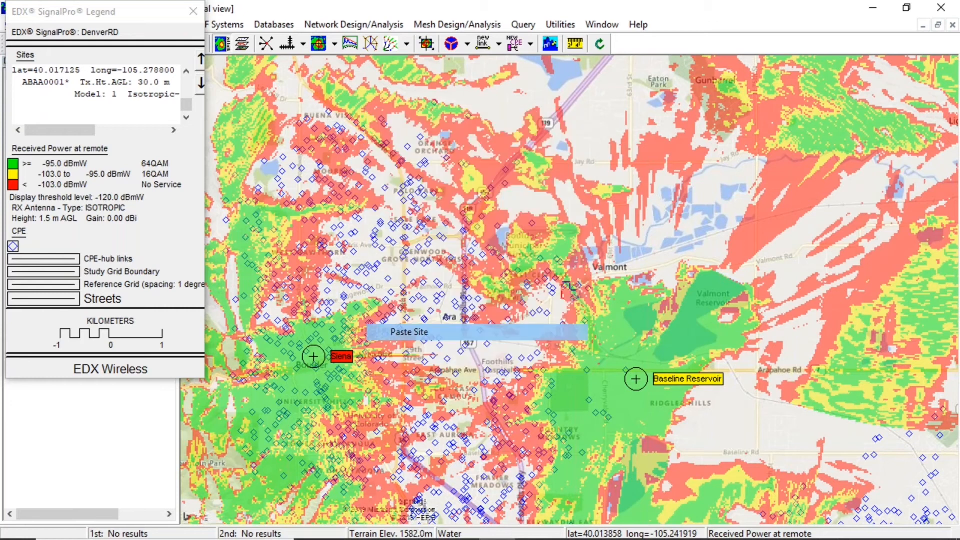
- Rerun the Received Power at remote area study with the pasted site, inspect the coverage around it and close the map legend
click(320, 46)
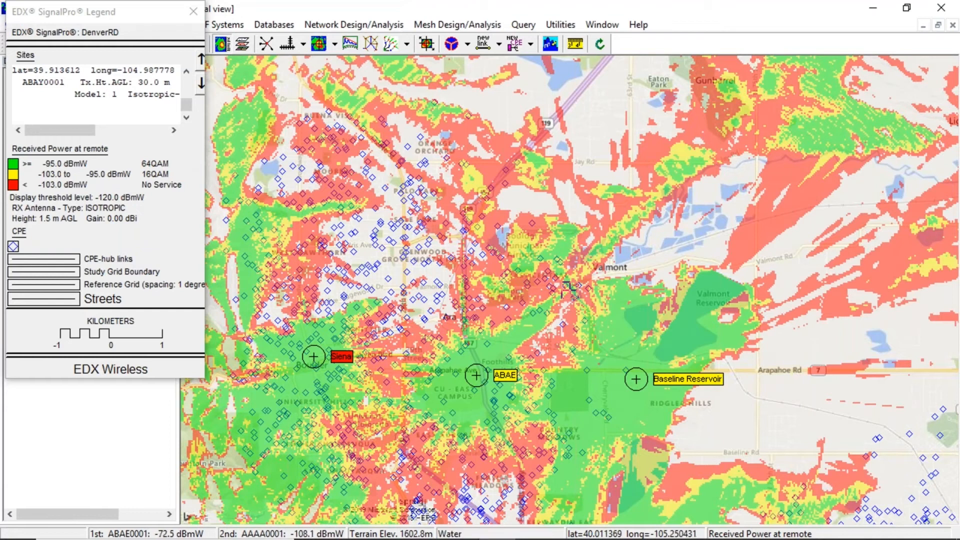
scroll(569, 289, up, 1)
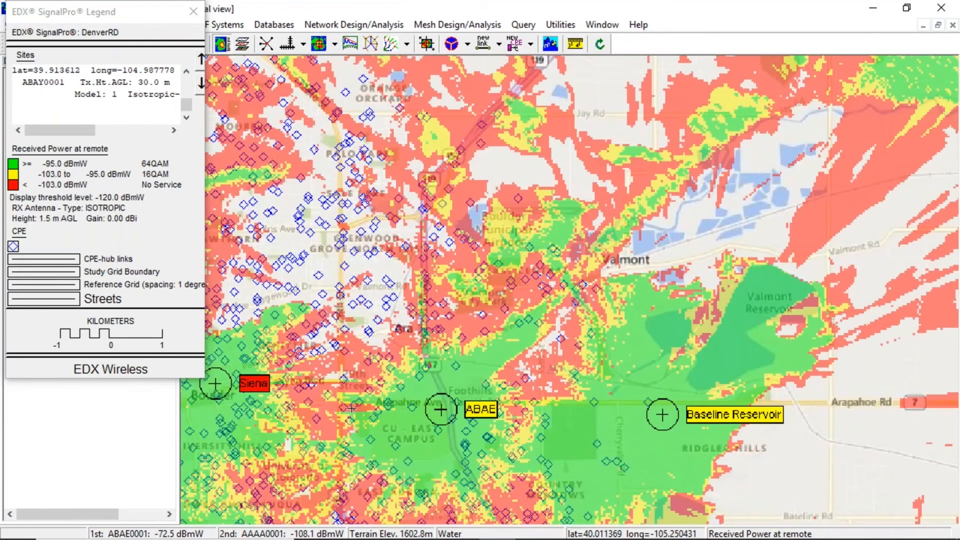
drag(377, 438, 438, 336)
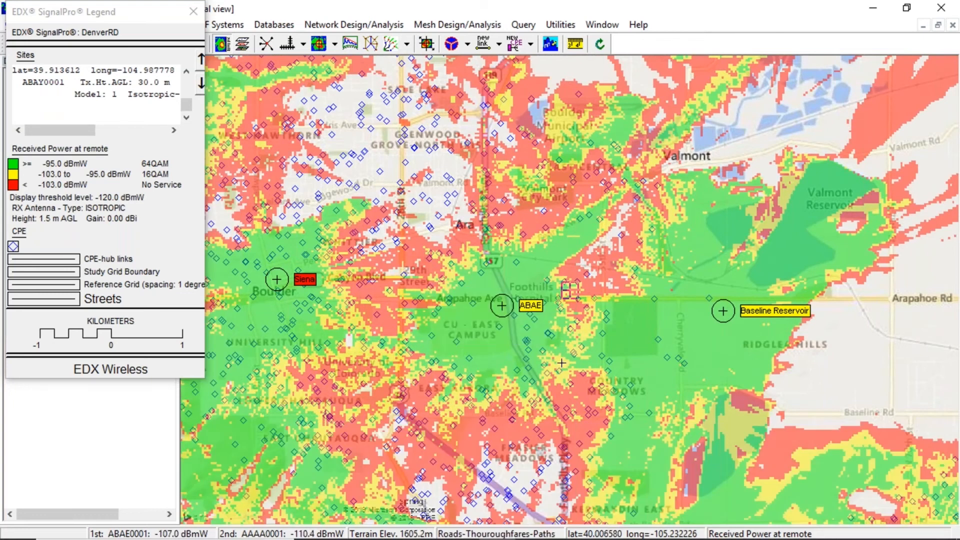
scroll(562, 363, down, 3)
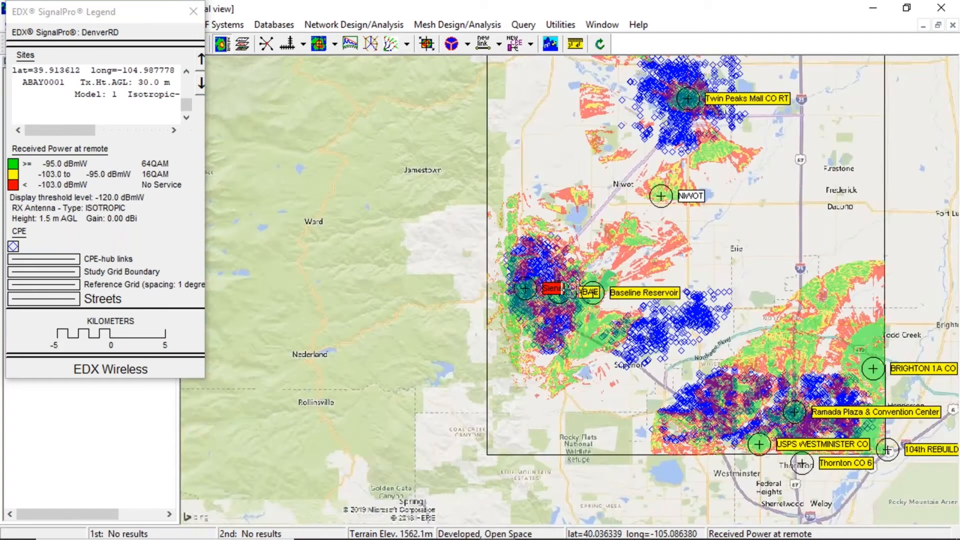
drag(649, 214, 492, 284)
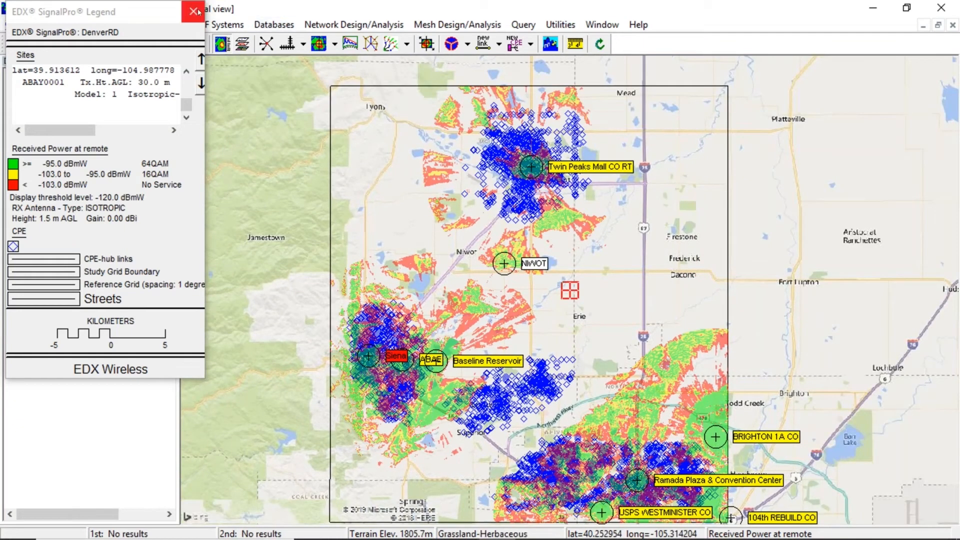
click(193, 11)
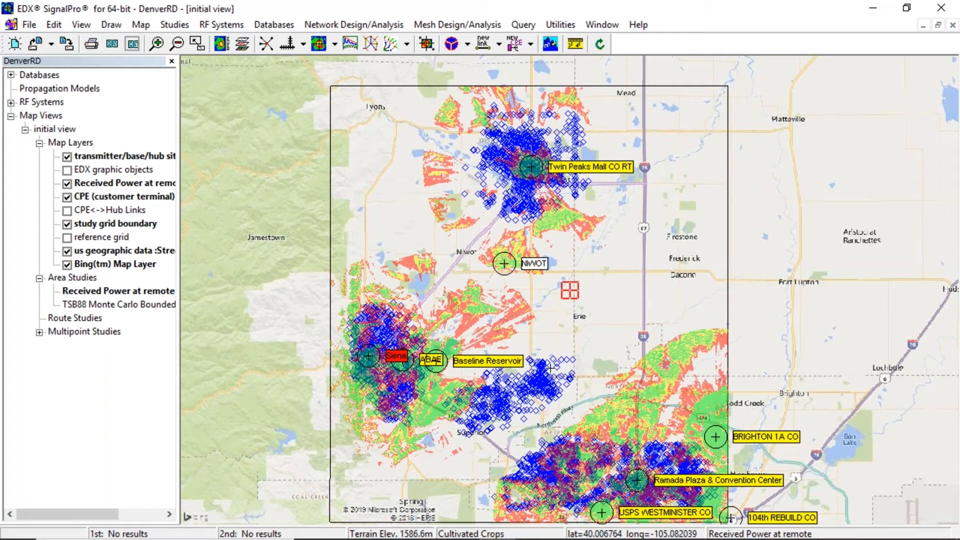
- Query the Received Power at remote study over the view study grid and examine the threshold area percentages and each server's coverage
mouse_move(550, 366)
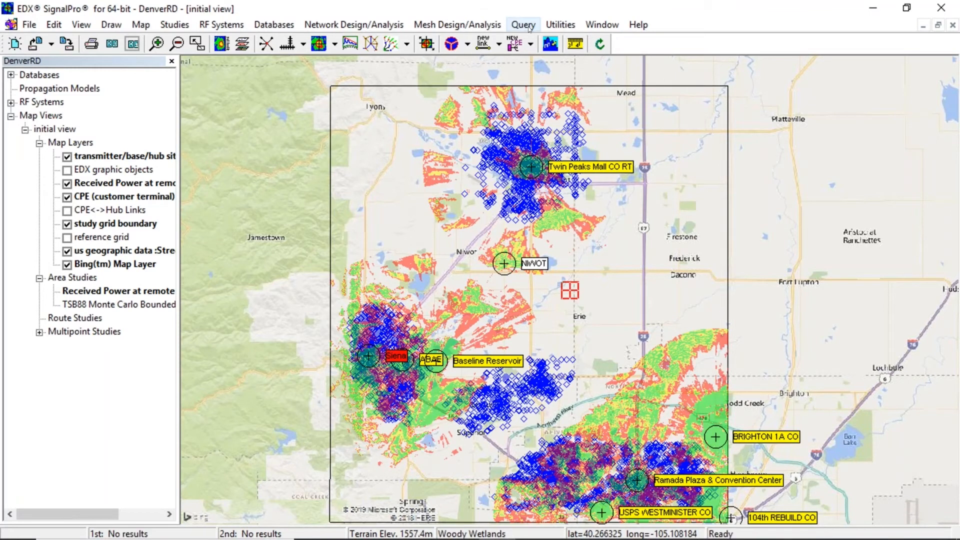
click(528, 28)
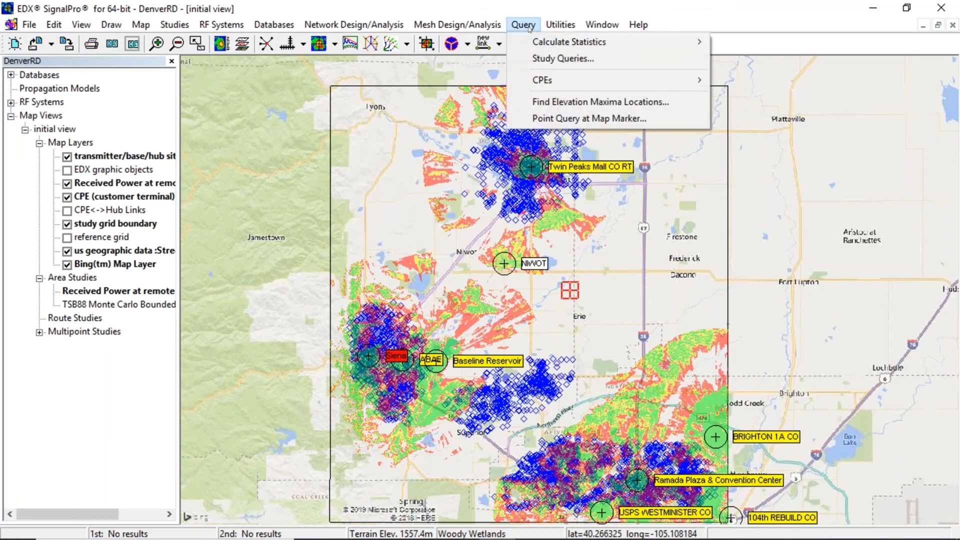
click(535, 59)
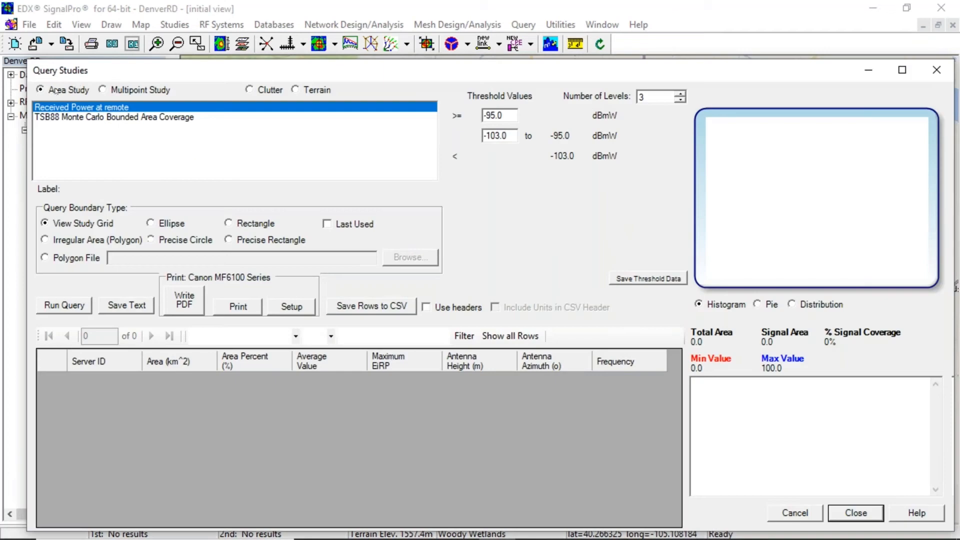
click(81, 306)
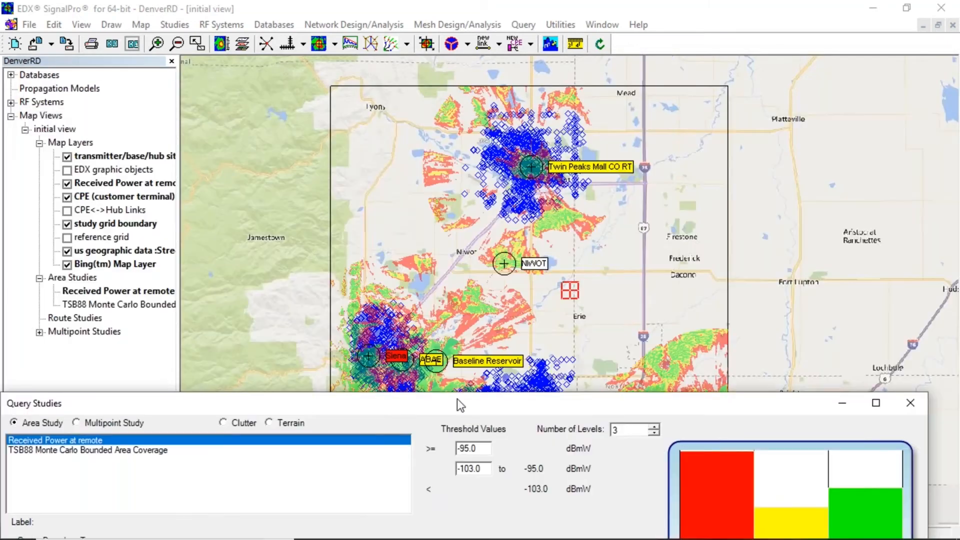
drag(606, 410, 631, 26)
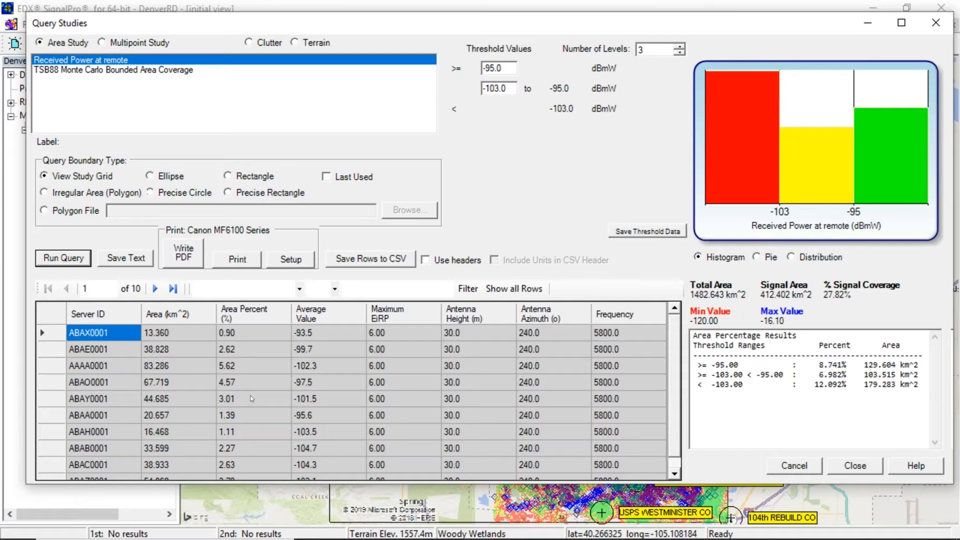
scroll(250, 395, down, 1)
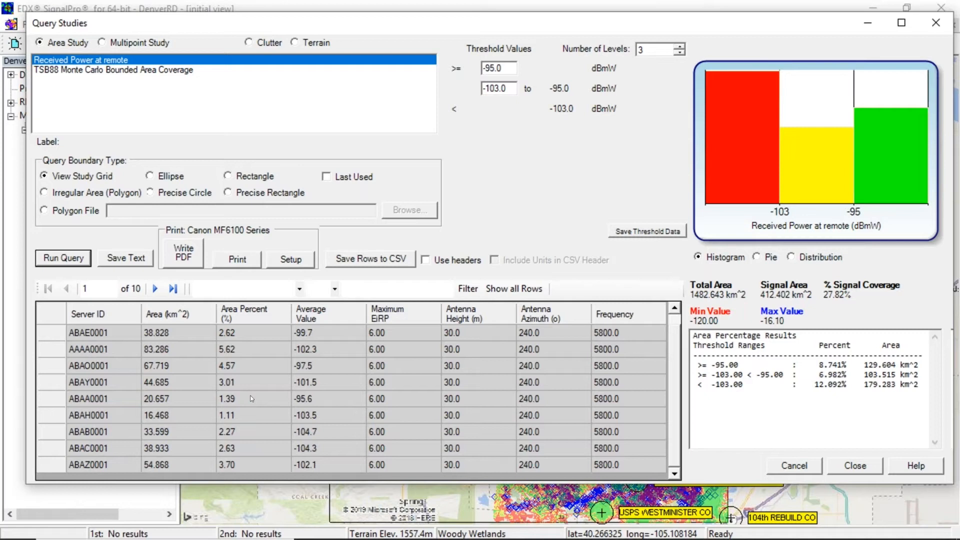
scroll(250, 395, up, 1)
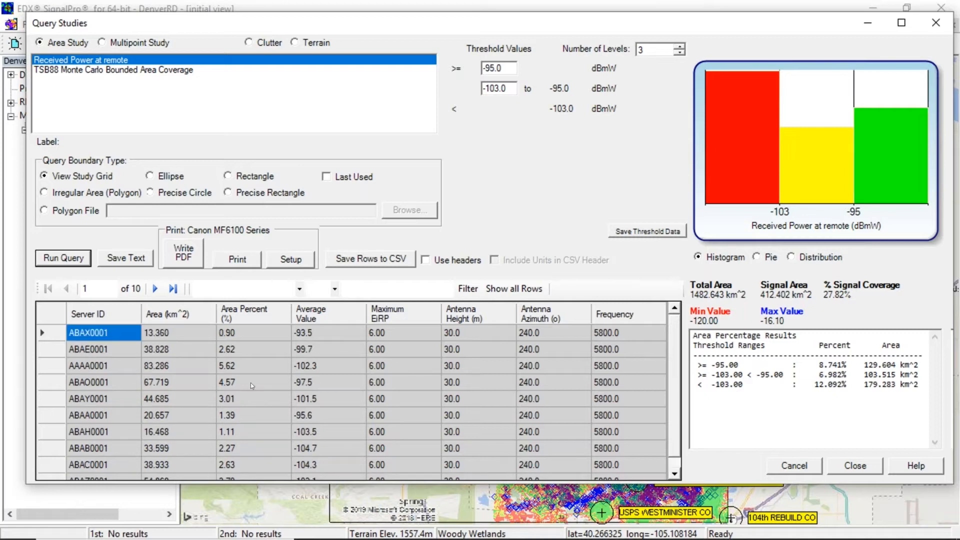
scroll(250, 383, down, 1)
scroll(250, 383, up, 1)
click(936, 23)
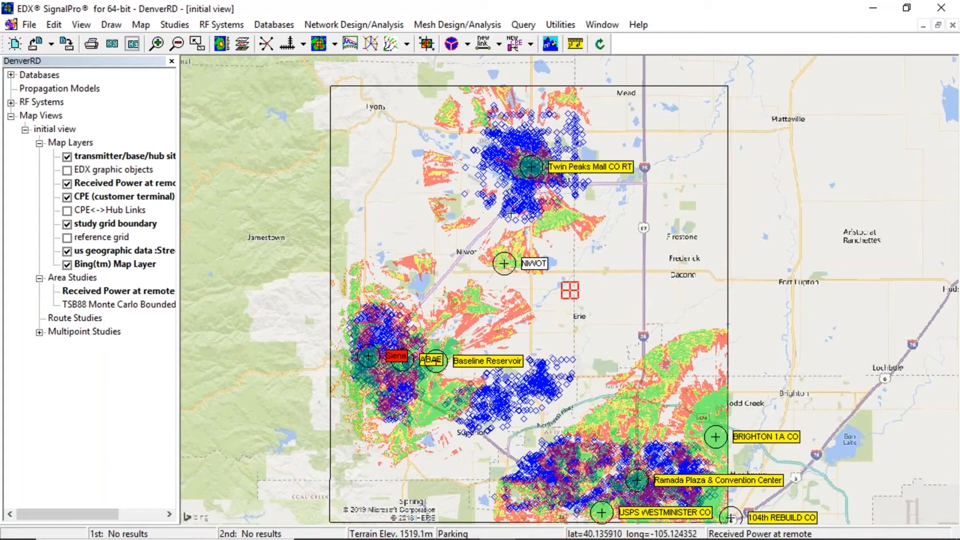
- Draw an eight-point polygon enclosing the CPE cluster around the Twin Peaks Mall CO RT site
mouse_move(512, 215)
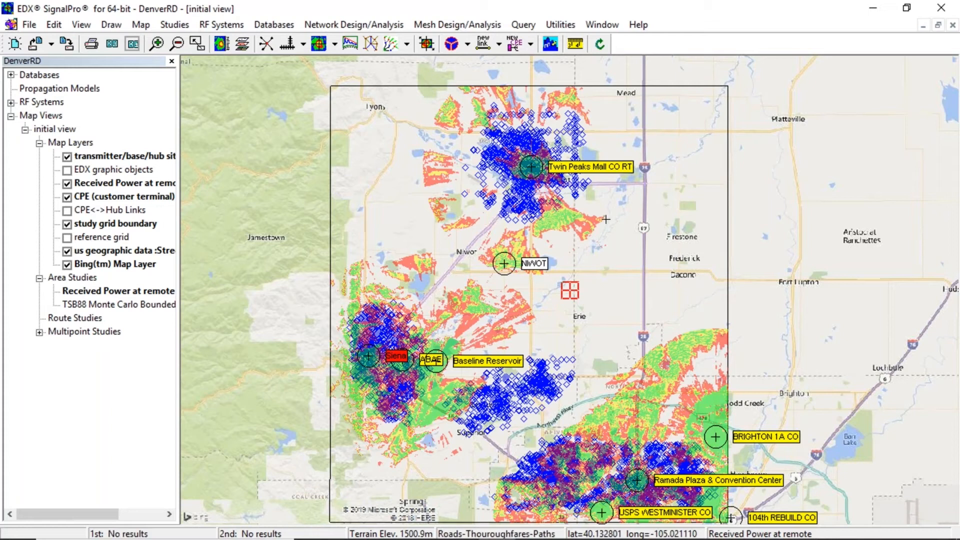
scroll(610, 233, up, 1)
scroll(610, 233, down, 1)
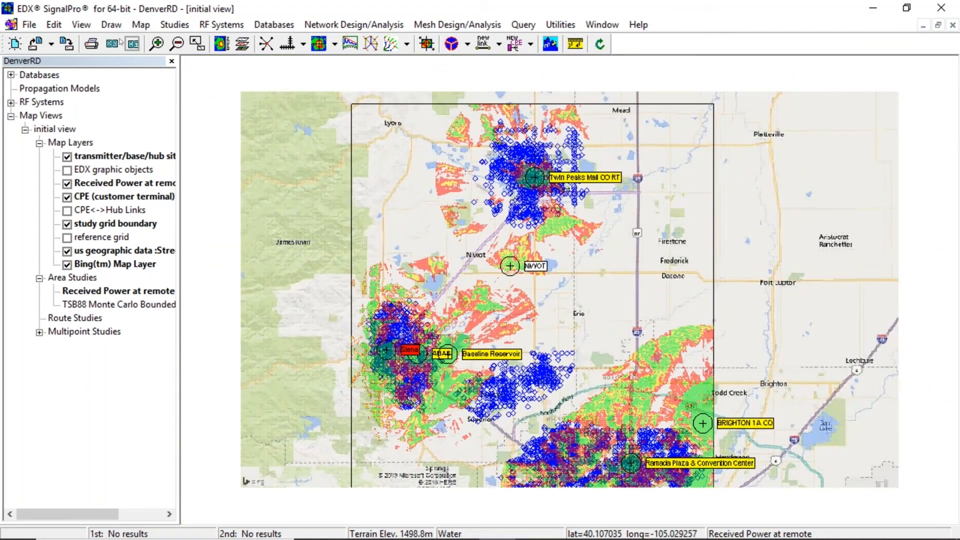
click(111, 25)
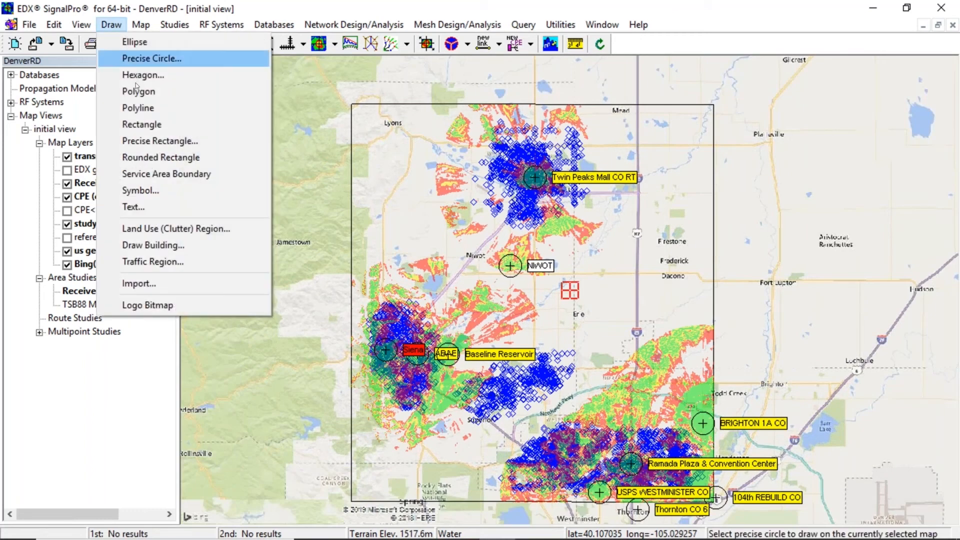
click(139, 95)
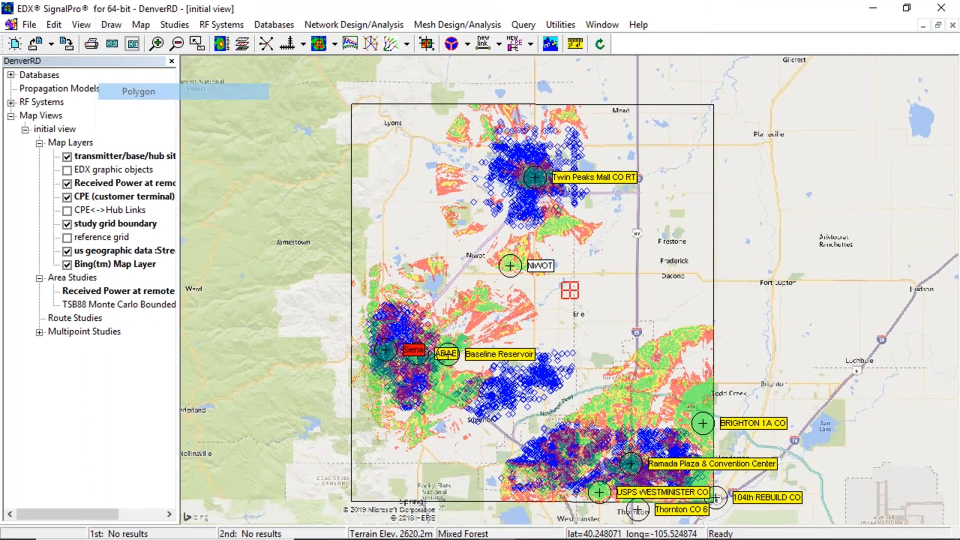
click(465, 204)
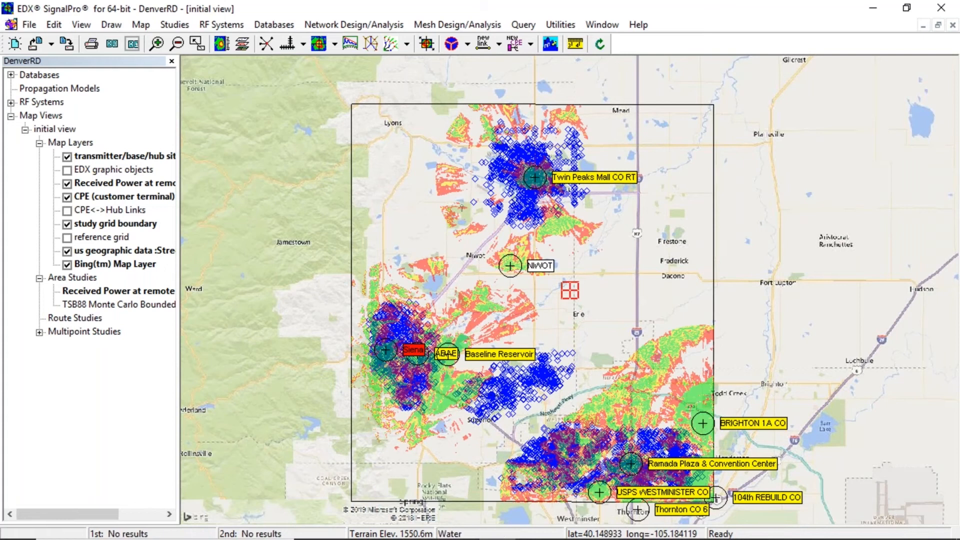
click(465, 156)
click(489, 114)
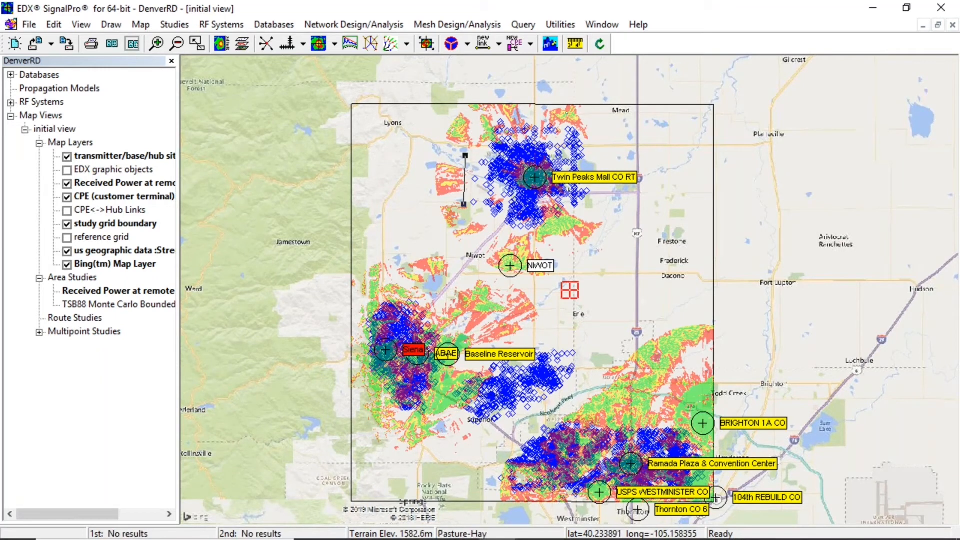
click(579, 114)
click(591, 152)
click(596, 208)
click(534, 245)
double_click(486, 236)
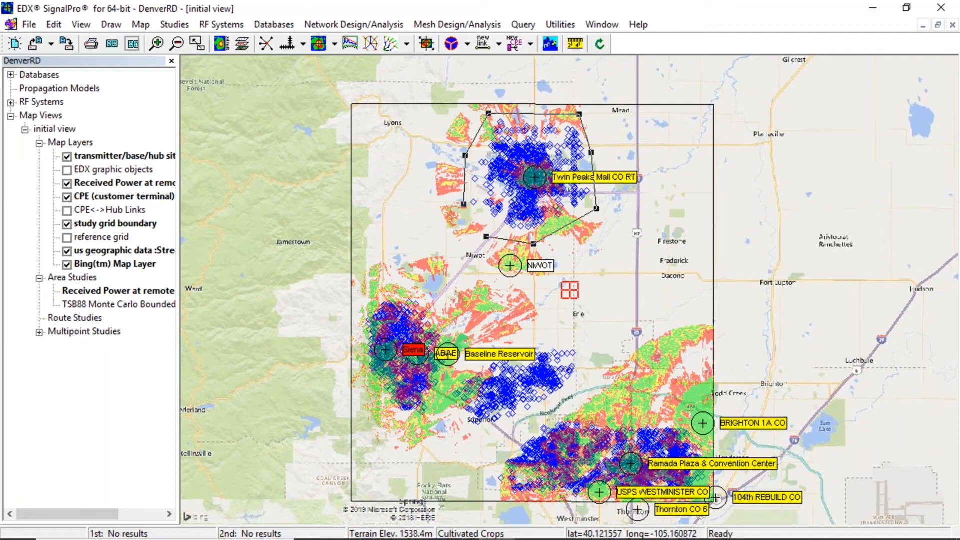
- Draw a ten-point polygon enclosing the CPE cluster around the Siena and ABAE sites
click(112, 25)
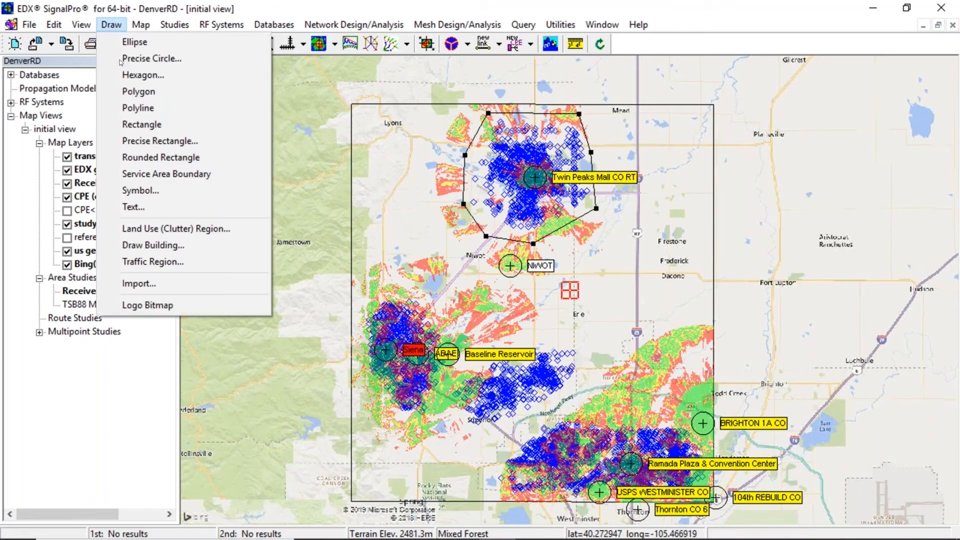
click(139, 91)
click(365, 364)
click(361, 322)
click(373, 306)
click(407, 293)
click(431, 300)
click(449, 334)
click(454, 373)
click(439, 405)
click(420, 421)
double_click(380, 409)
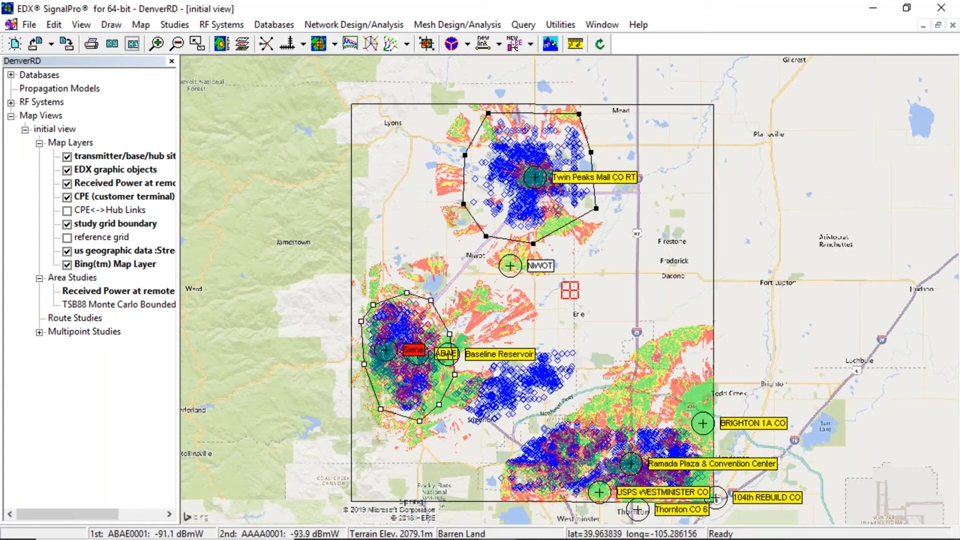
- Start drawing another polygon on the map
click(112, 26)
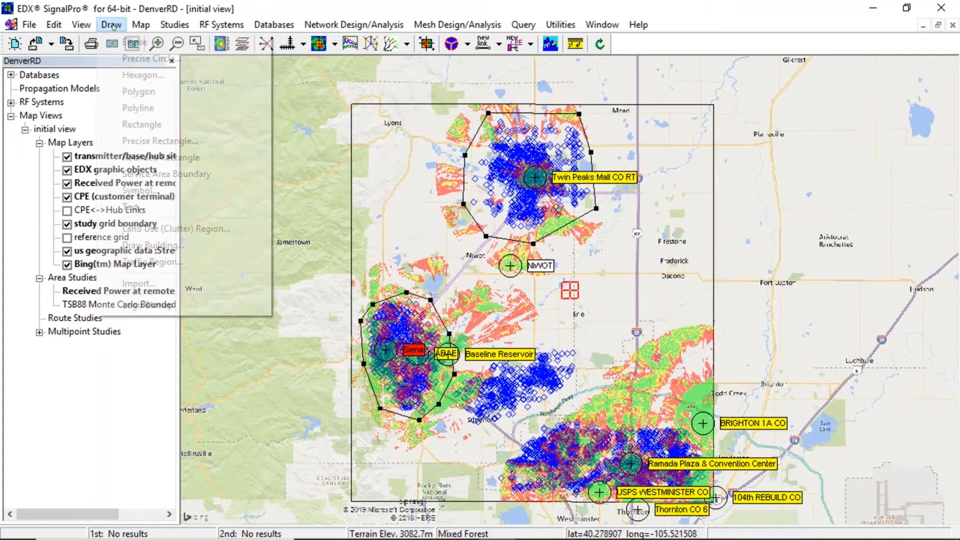
- Draw an eight-vertex polygon around the customer terminal cluster southeast of Baseline Reservoir
click(131, 91)
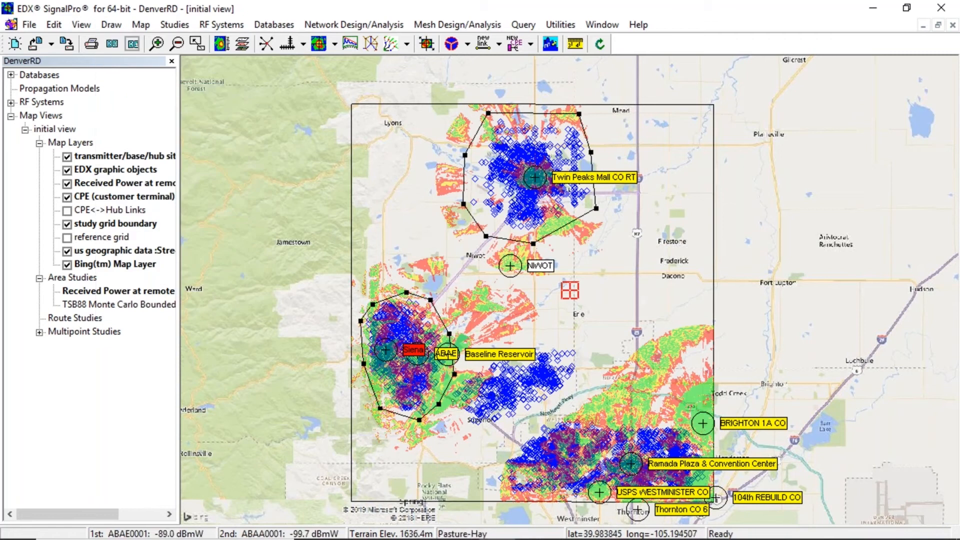
click(472, 371)
click(513, 349)
click(554, 346)
click(587, 347)
click(579, 390)
click(505, 428)
click(463, 432)
double_click(449, 398)
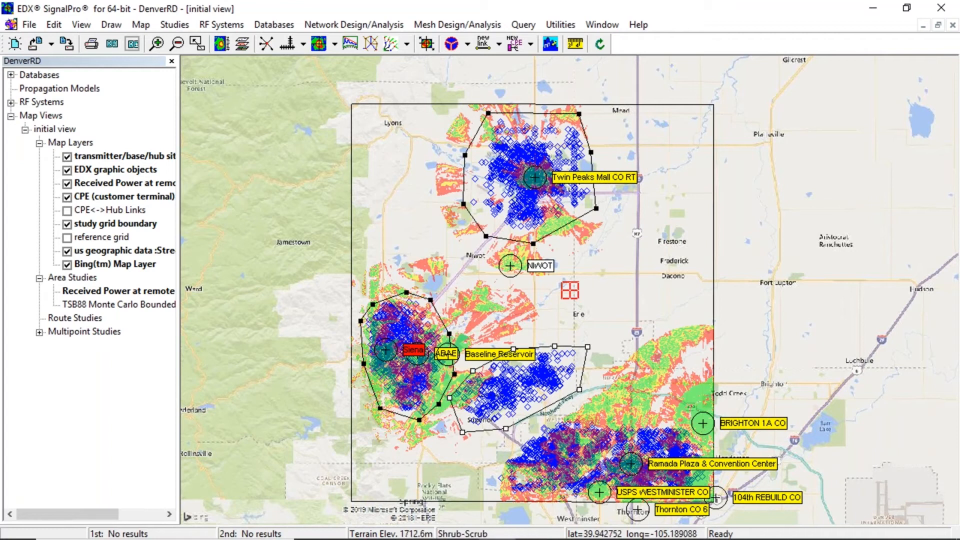
- Draw a nine-vertex polygon around the customer terminal cluster surrounding Ramada Plaza & Convention Center
click(111, 24)
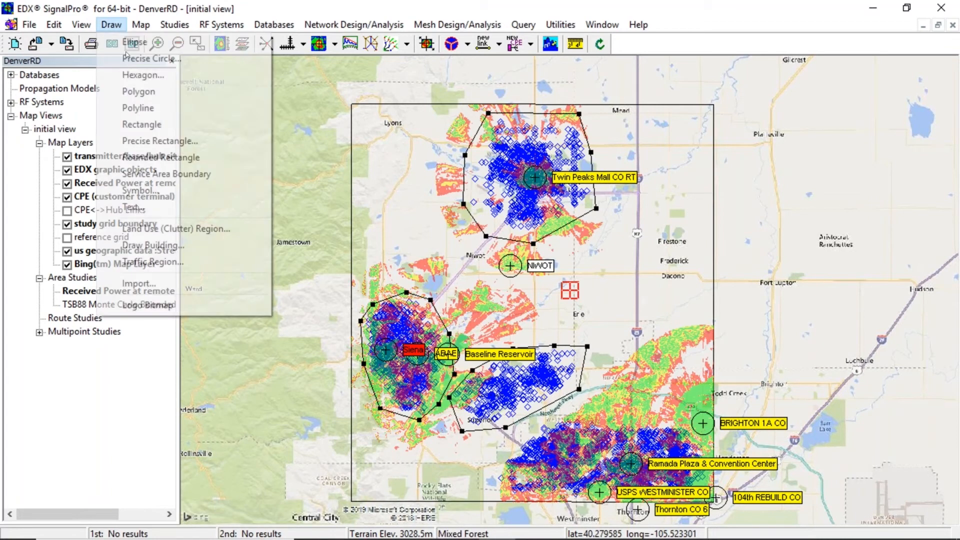
click(137, 108)
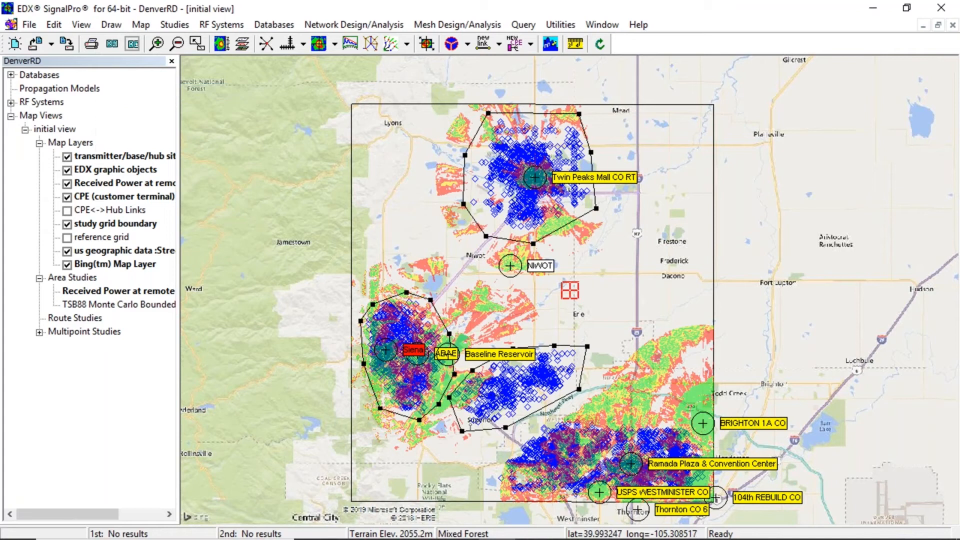
click(494, 479)
click(503, 452)
click(544, 416)
click(663, 416)
click(711, 441)
click(725, 485)
click(693, 504)
click(572, 518)
click(506, 504)
right_click(506, 504)
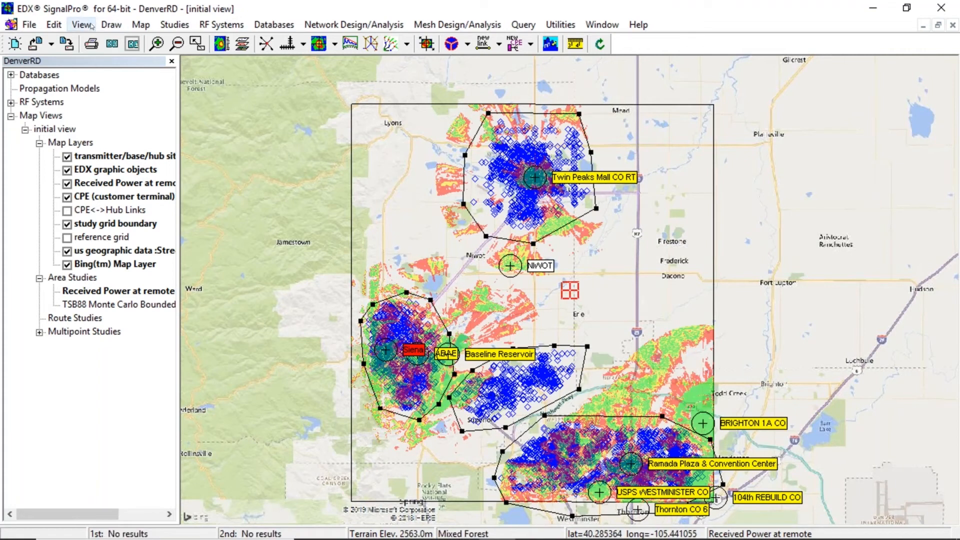
- Save the drawn graphic objects to the Atlas boundary file PtMP SAB.bna in Denver Files RapidDeployment, replacing the existing file
click(55, 25)
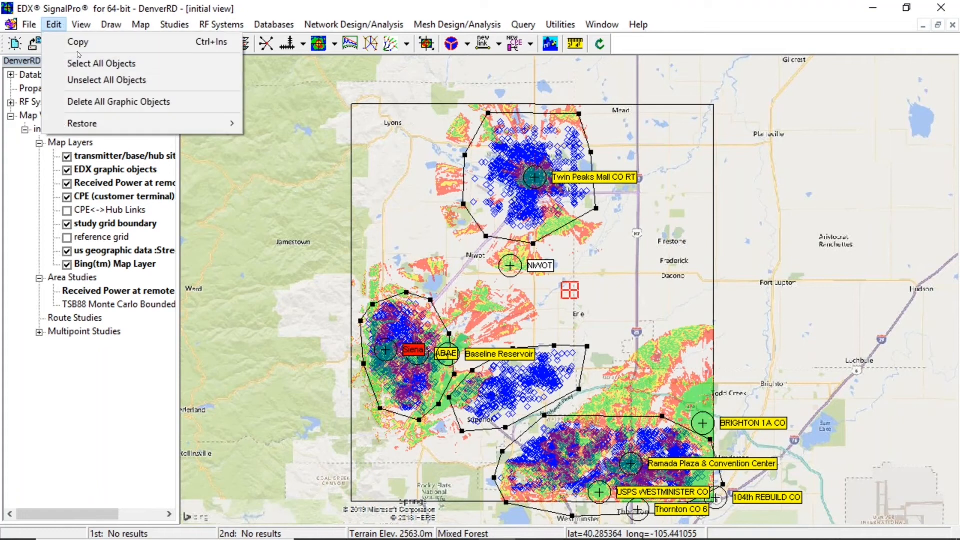
click(337, 4)
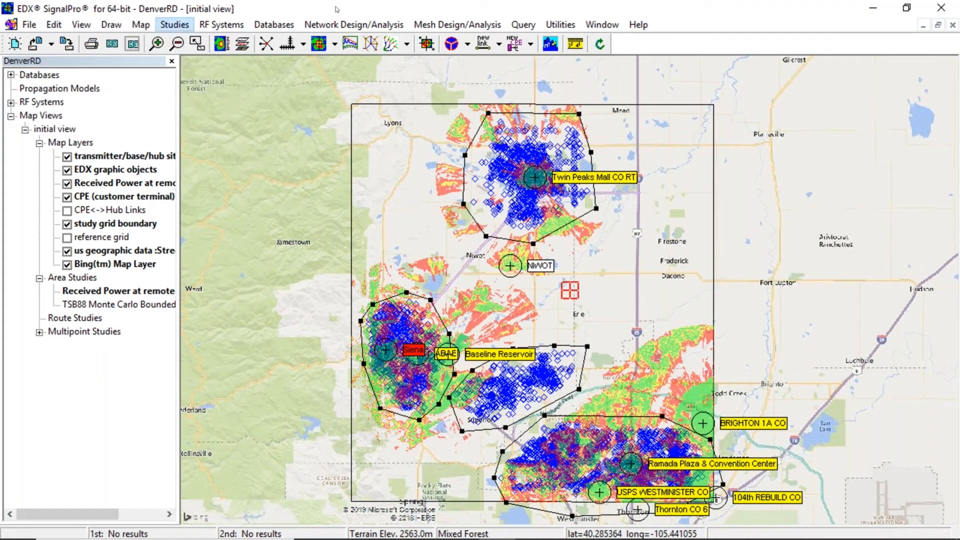
right_click(500, 237)
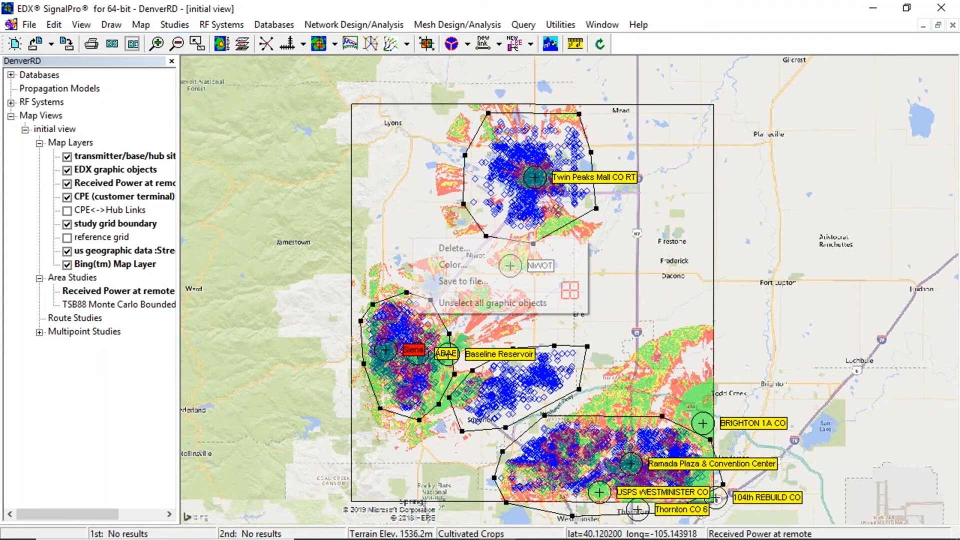
click(490, 283)
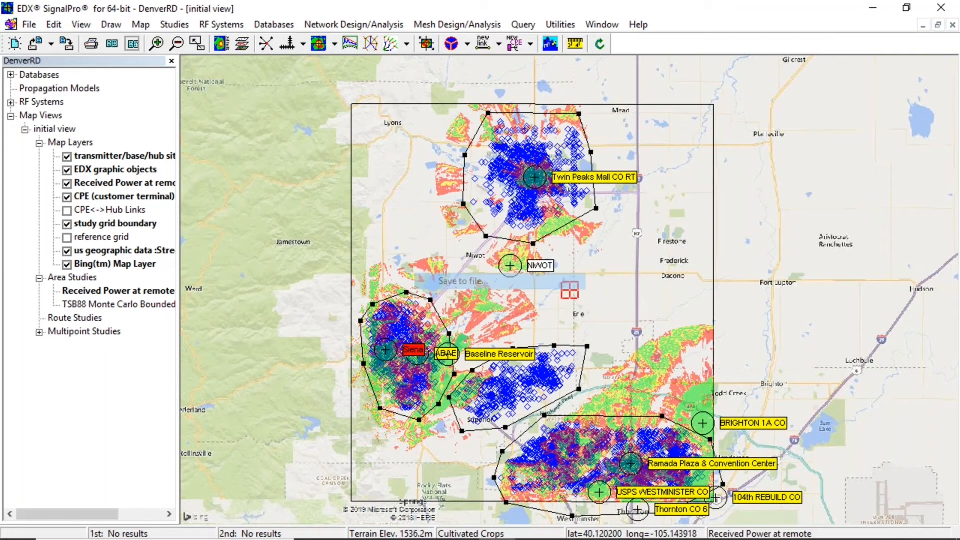
click(328, 253)
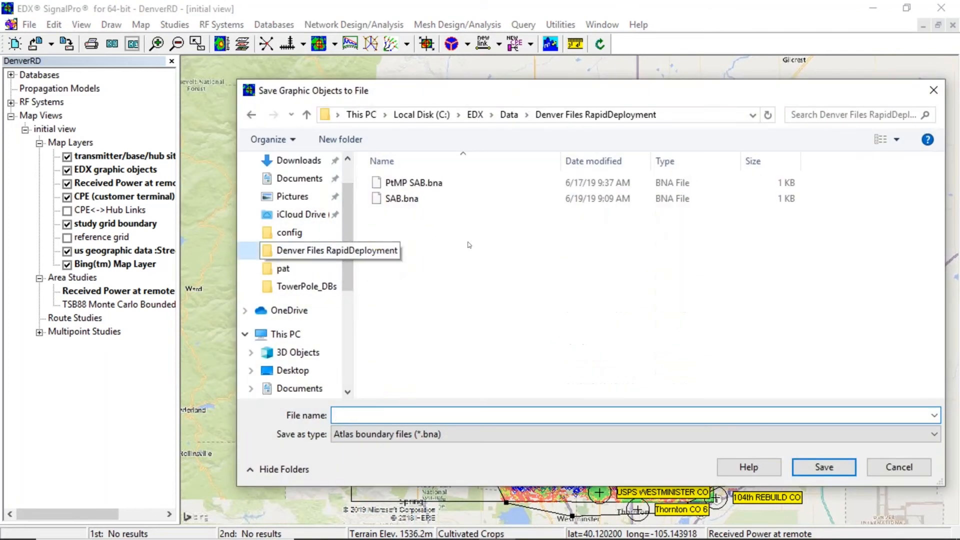
click(391, 182)
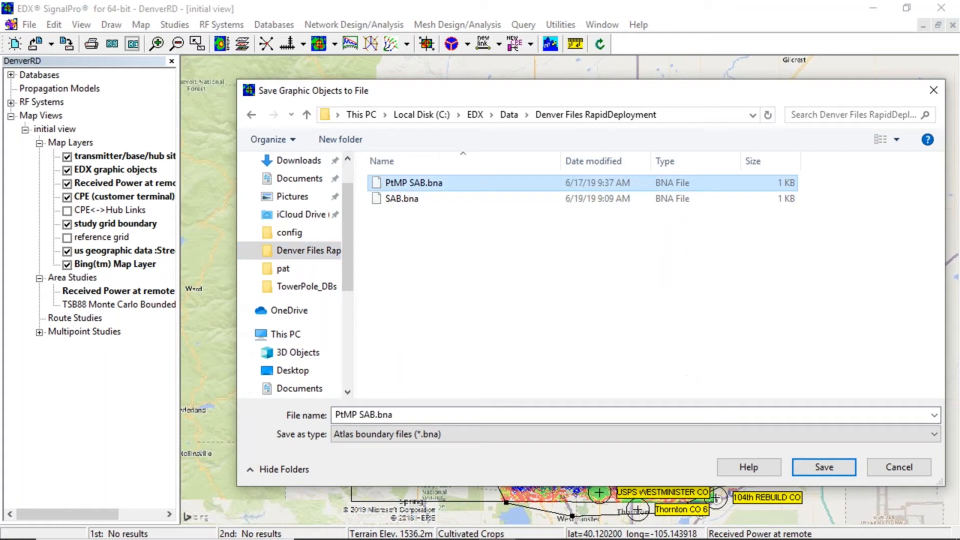
click(824, 467)
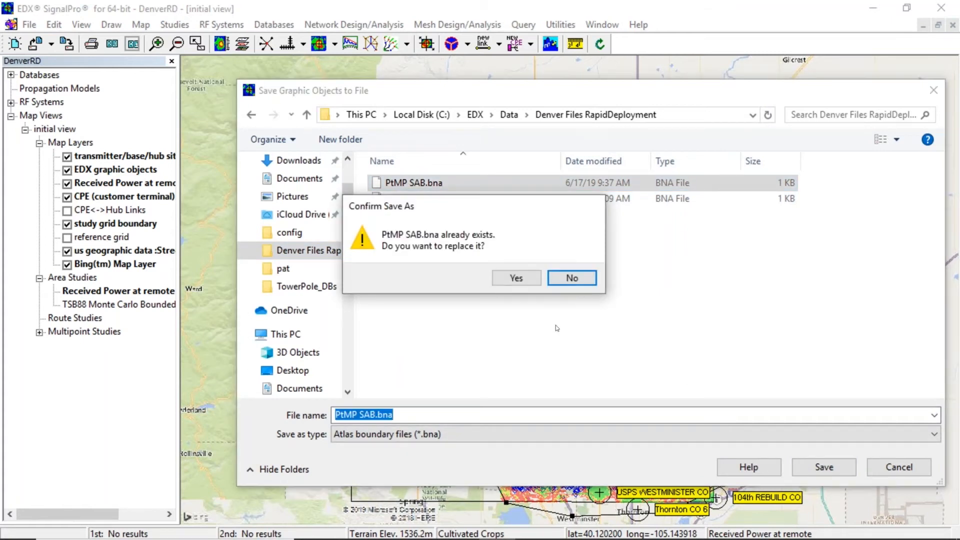
click(526, 279)
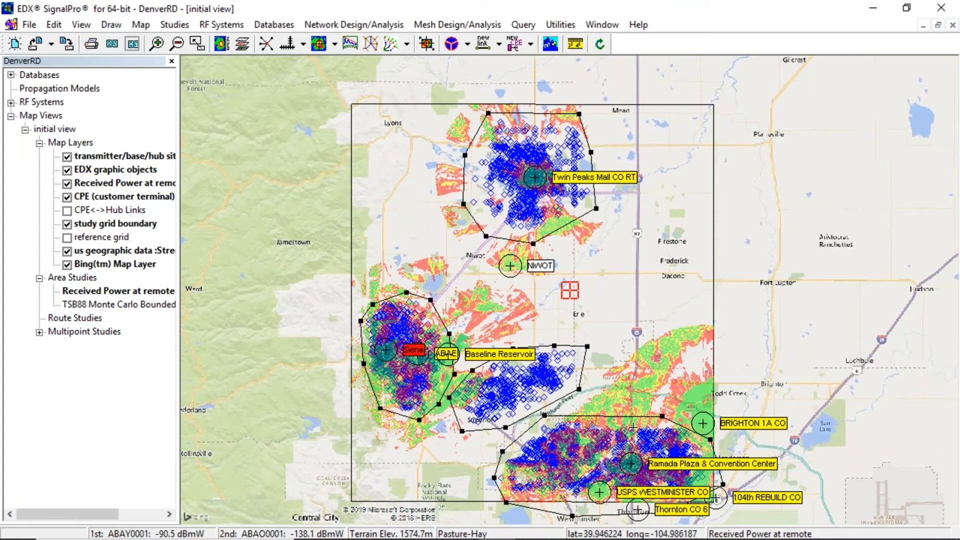
mouse_move(633, 428)
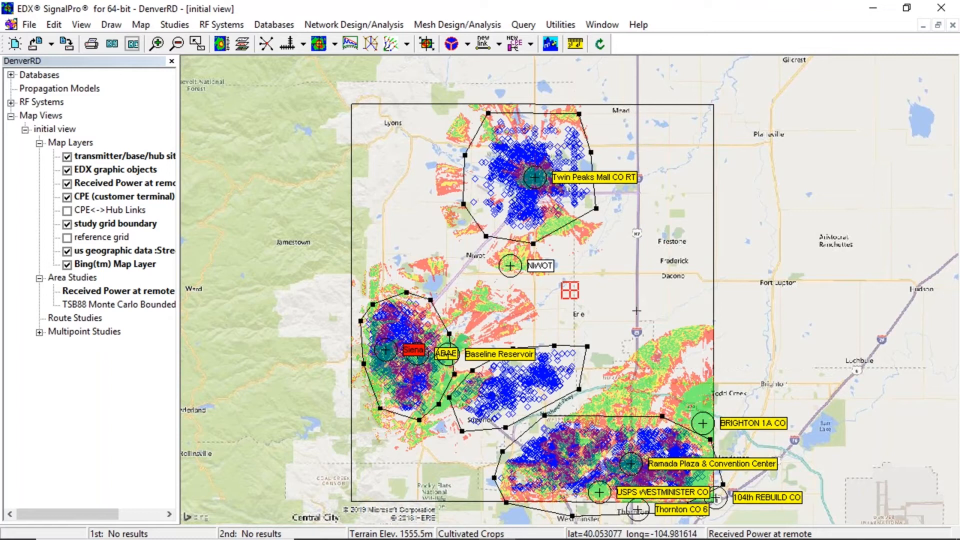
click(174, 25)
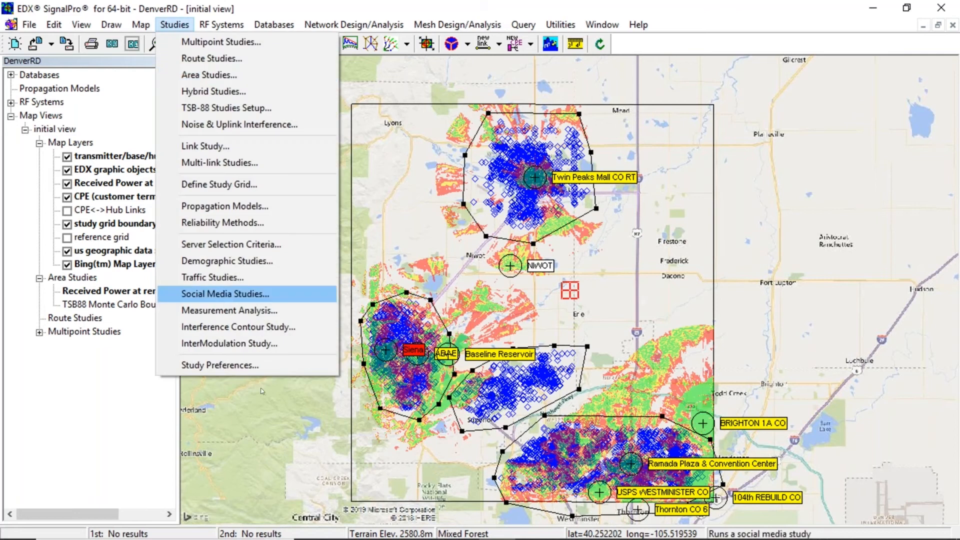
click(259, 366)
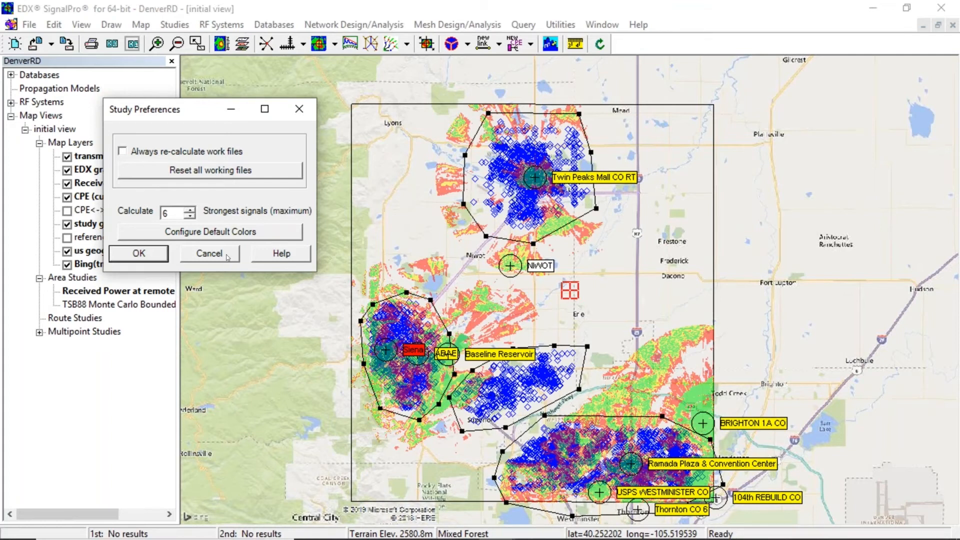
click(209, 254)
mouse_move(490, 403)
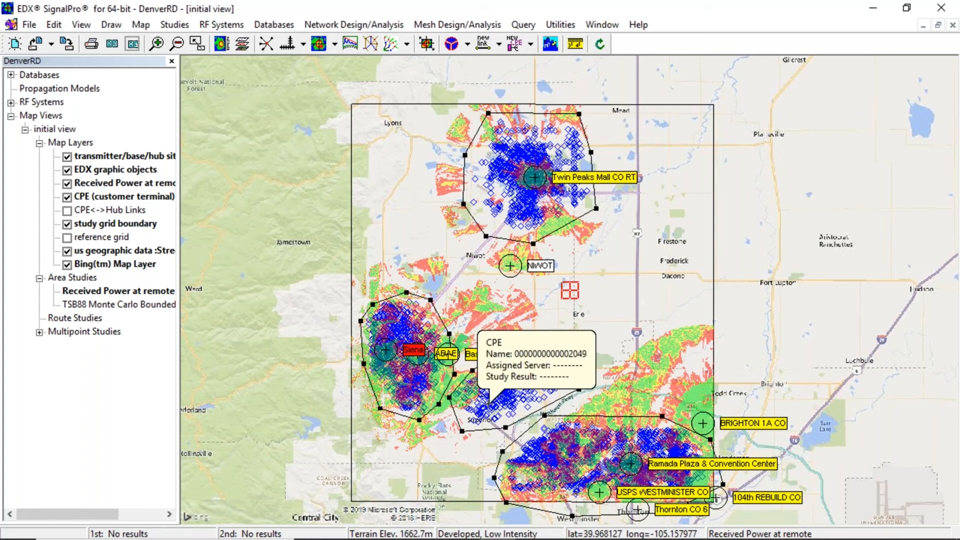
scroll(490, 403, down, 2)
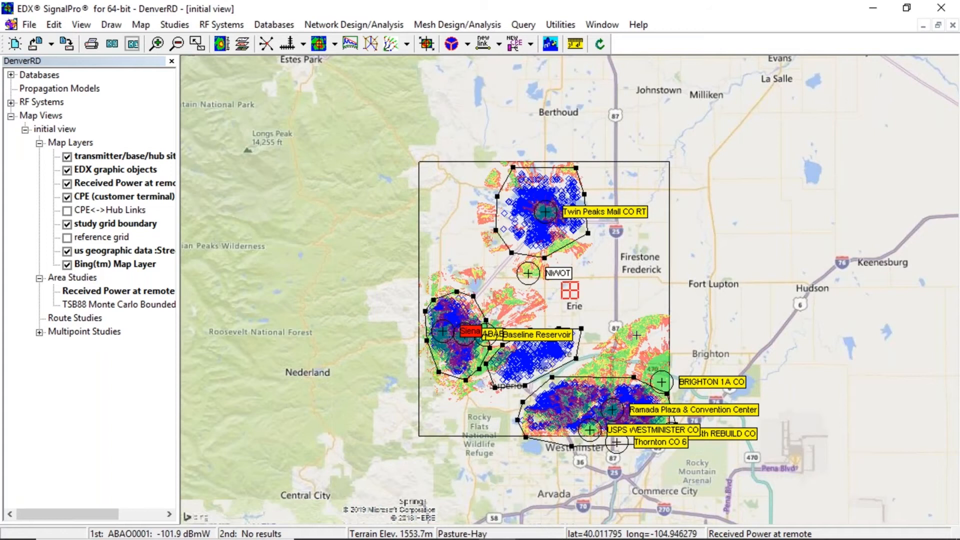
scroll(636, 335, up, 2)
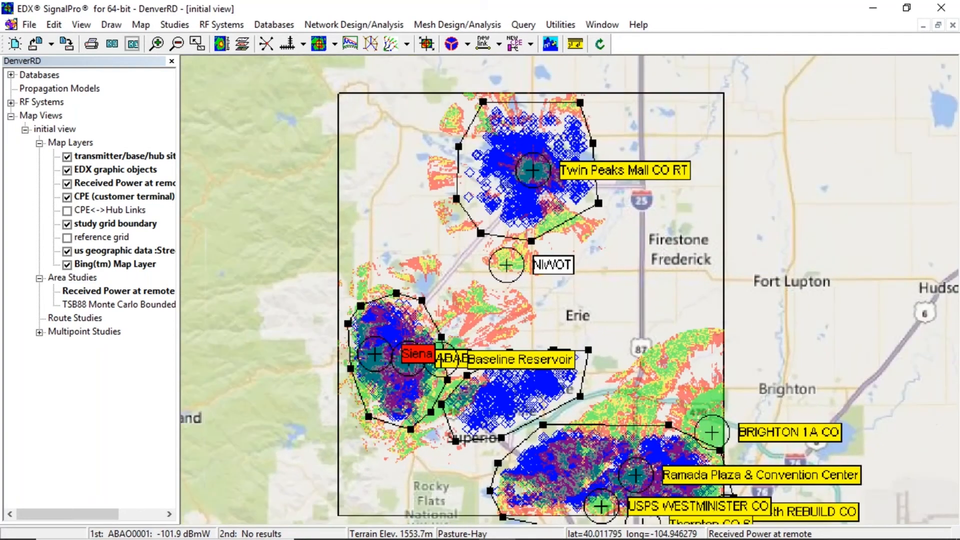
scroll(637, 335, down, 1)
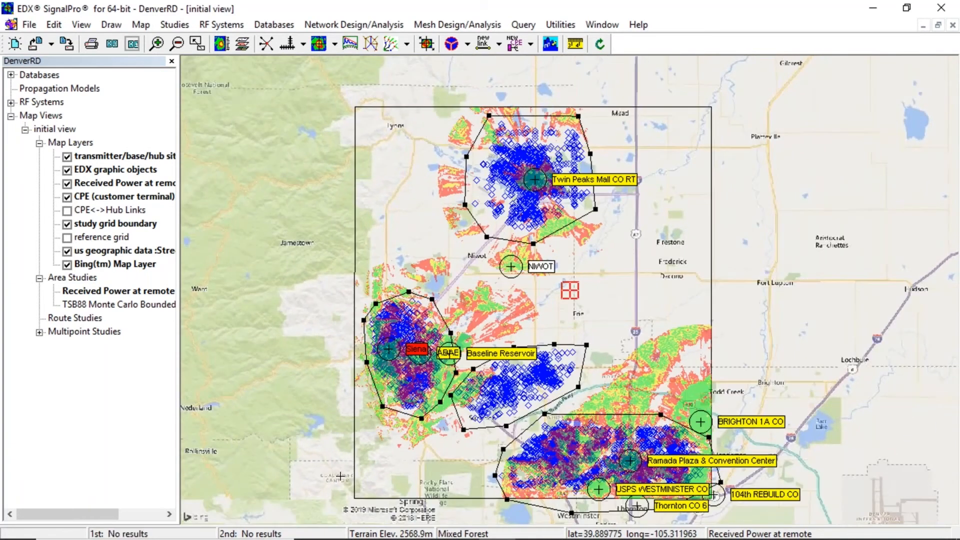
- Switch to File Explorer and open the mxx folder of the DenverRD project under Documents\EDX\projects
mouse_move(270, 537)
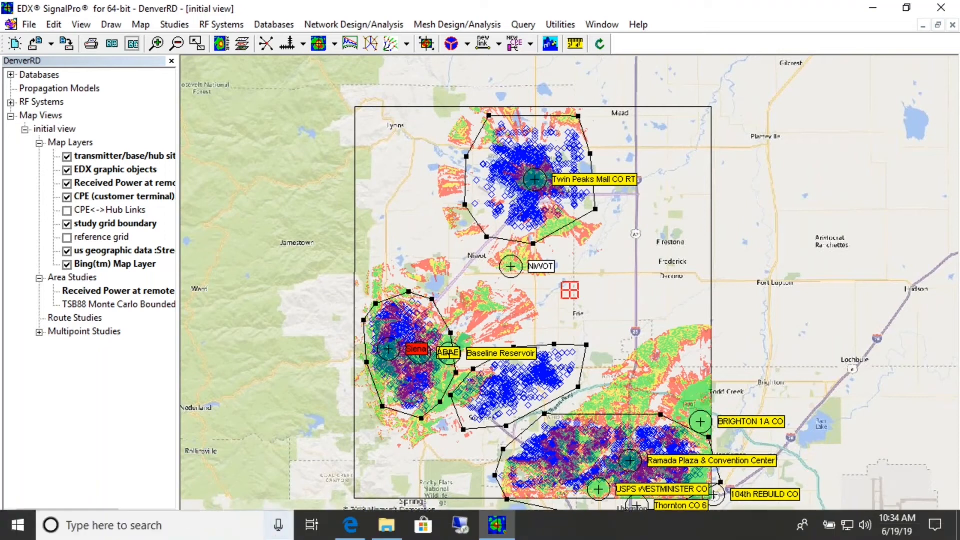
click(382, 526)
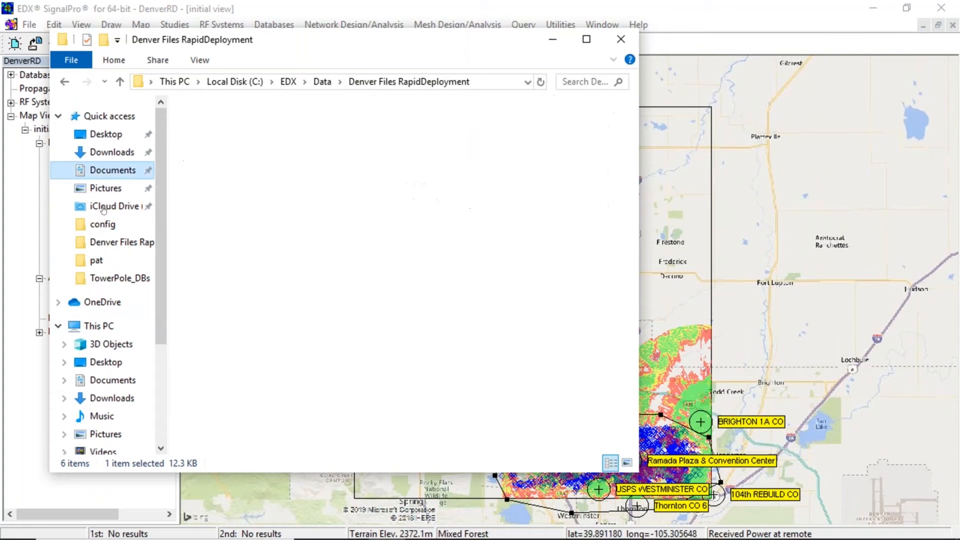
click(112, 170)
double_click(207, 142)
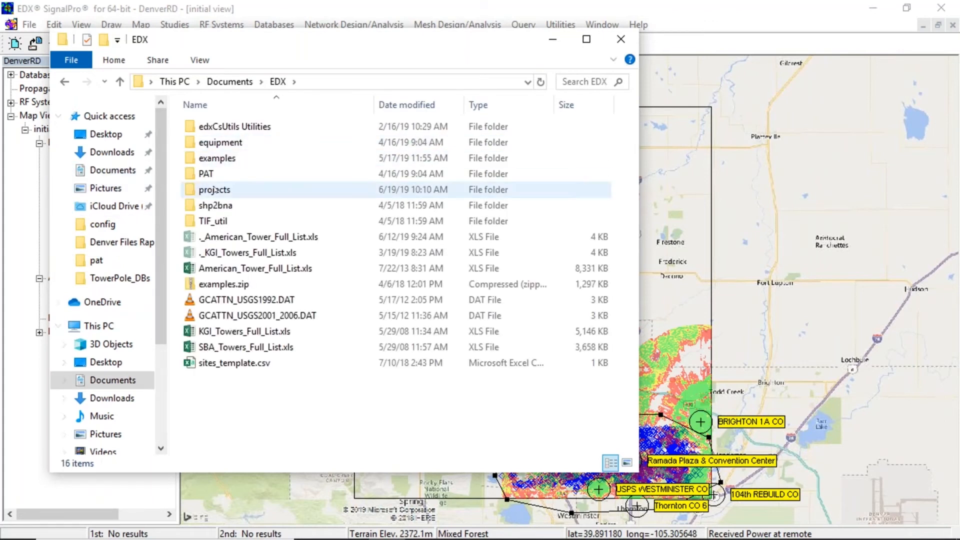
double_click(215, 190)
click(227, 130)
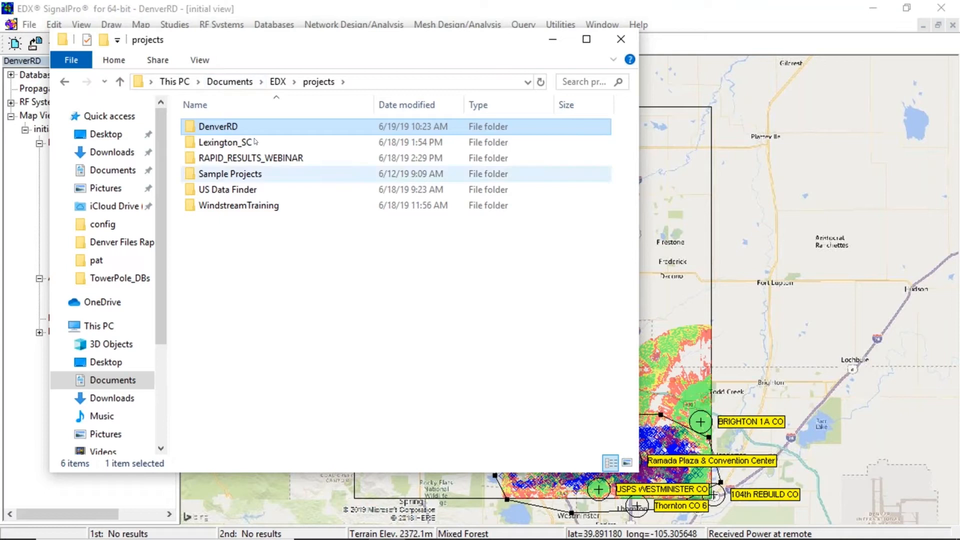
double_click(244, 128)
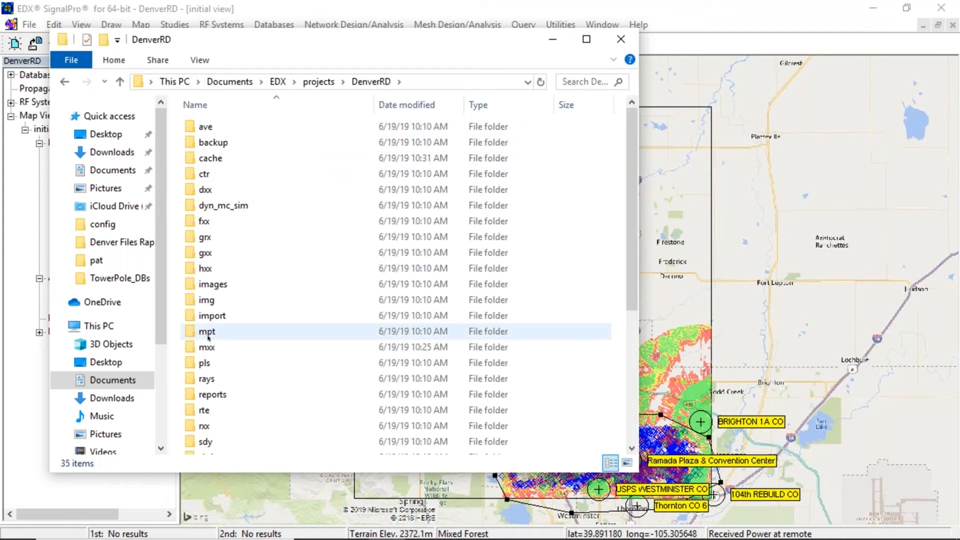
click(212, 350)
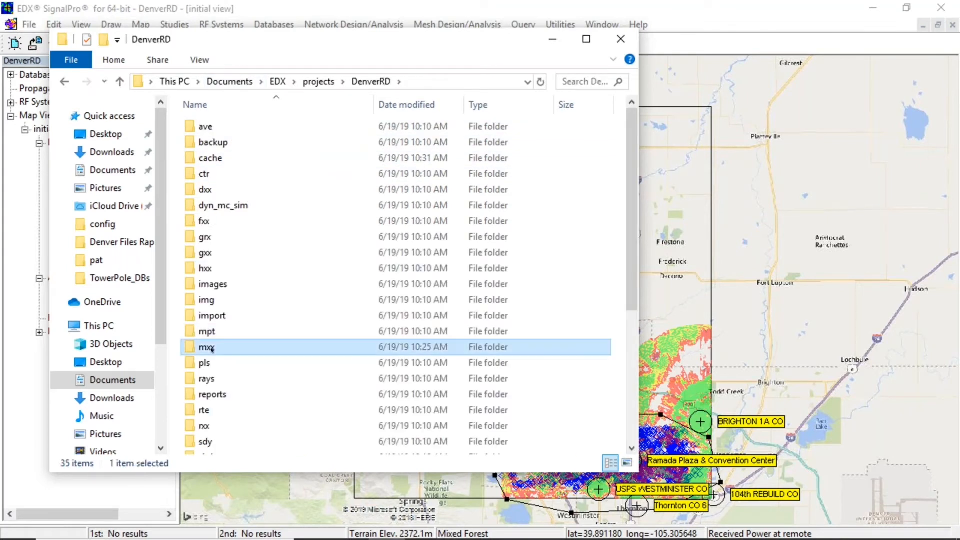
double_click(212, 350)
- Delete both view files from the DenverRD project's mxx folder
drag(273, 182, 203, 90)
right_click(224, 125)
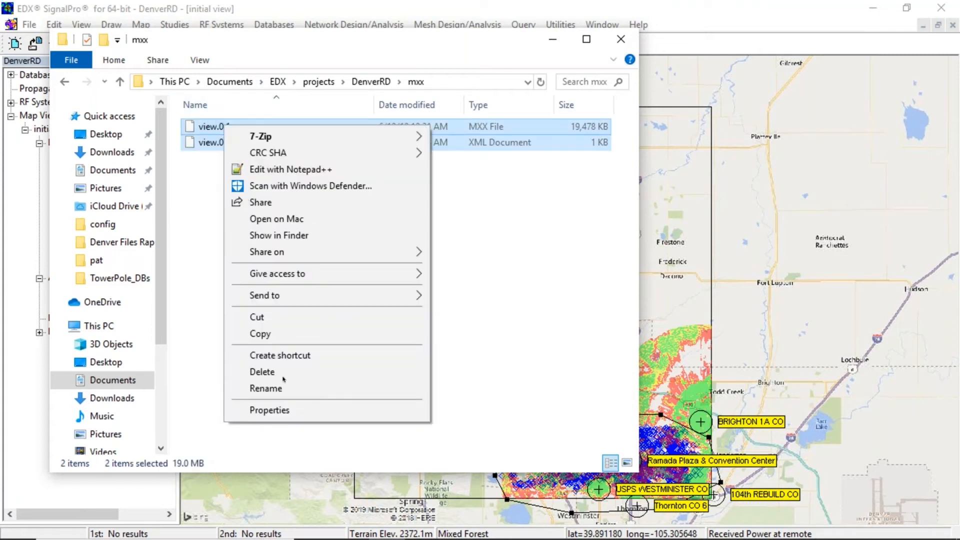
click(280, 372)
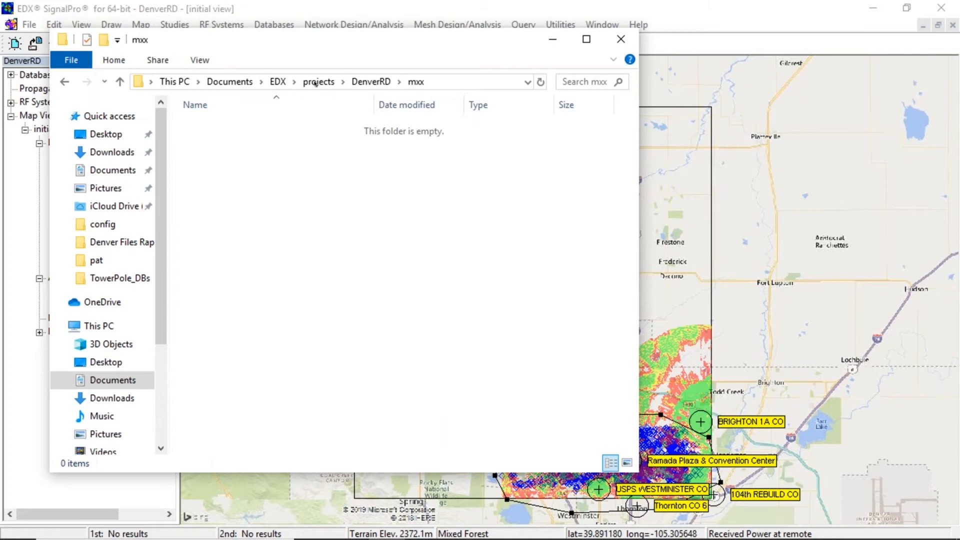
- Return to EDX SignalPro and redraw the initial view map, dismissing the messages
click(553, 40)
click(600, 44)
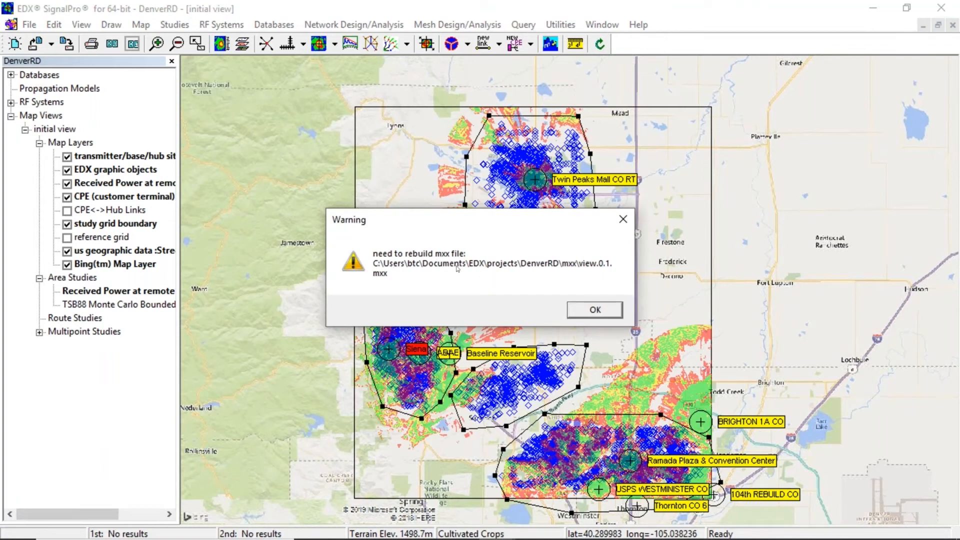
click(583, 311)
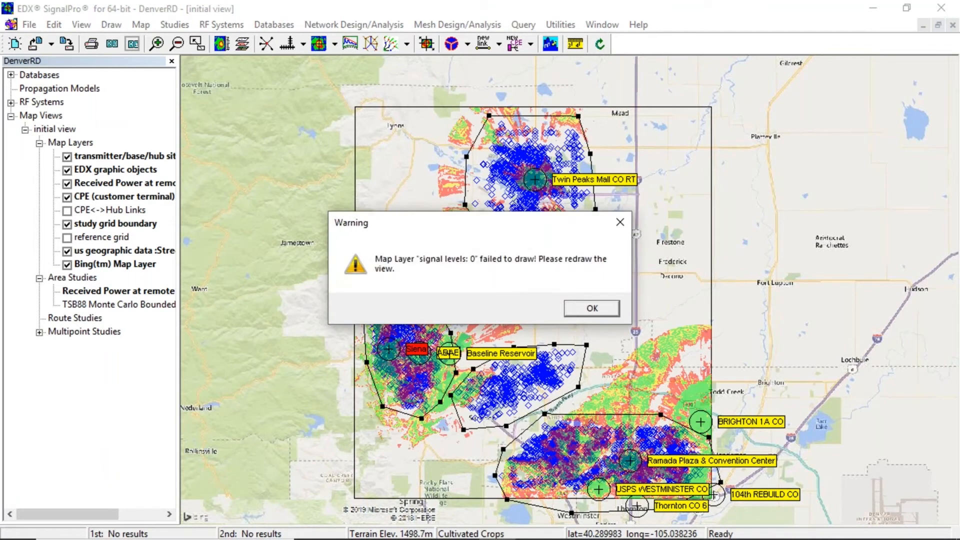
click(583, 311)
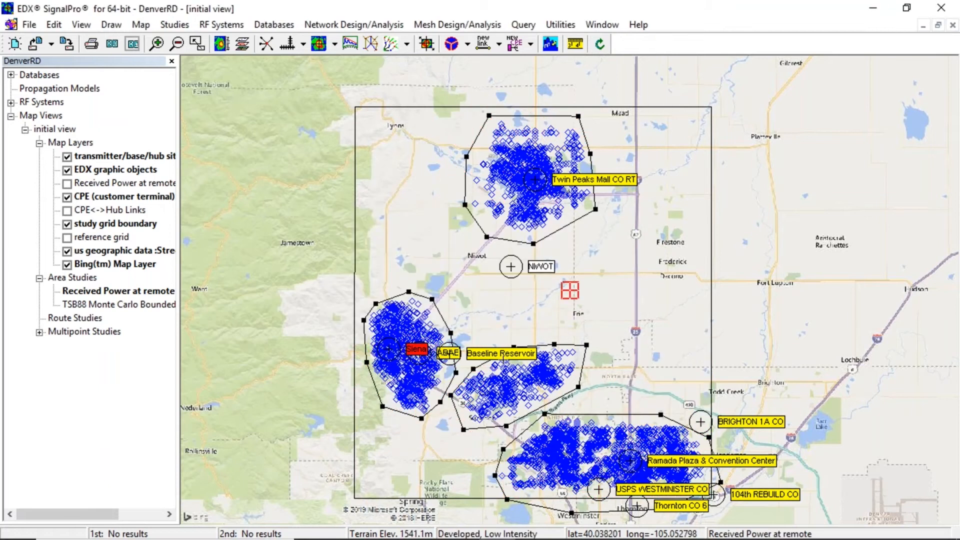
- Open the details of the Received Power at remote area study and enable its single polygon filter
mouse_move(539, 423)
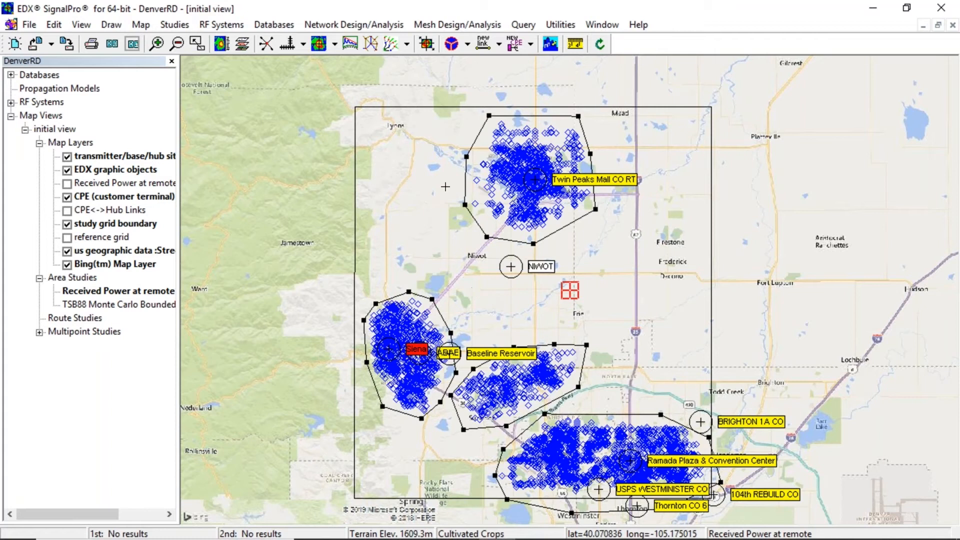
click(175, 24)
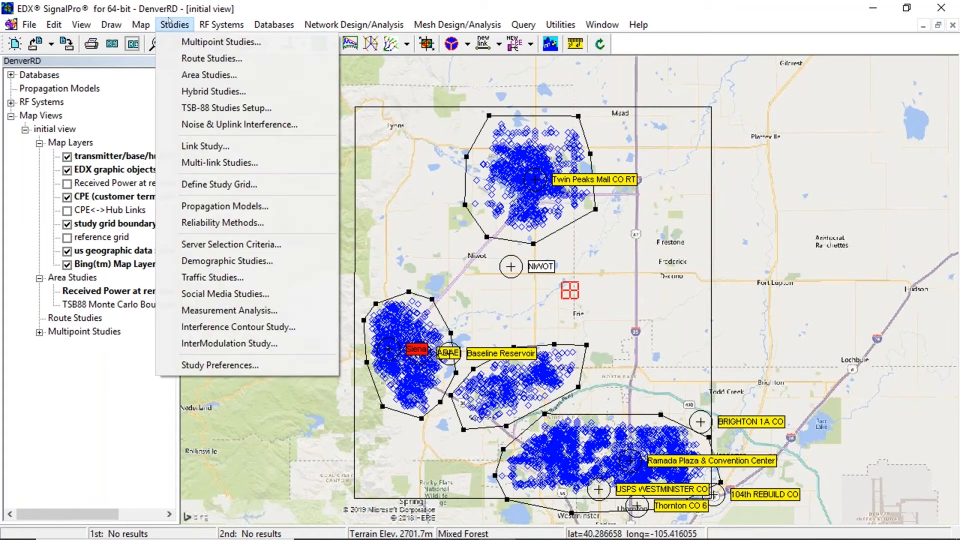
click(197, 75)
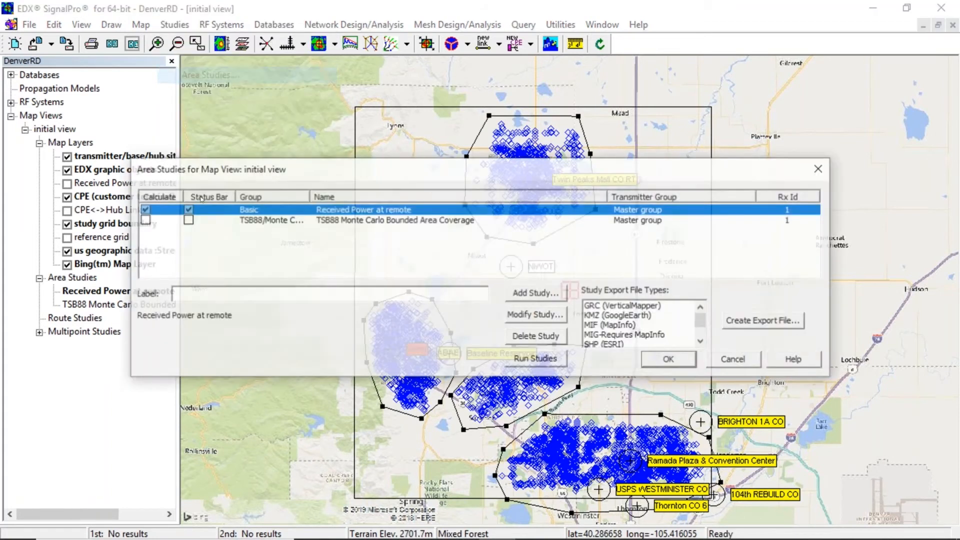
double_click(342, 209)
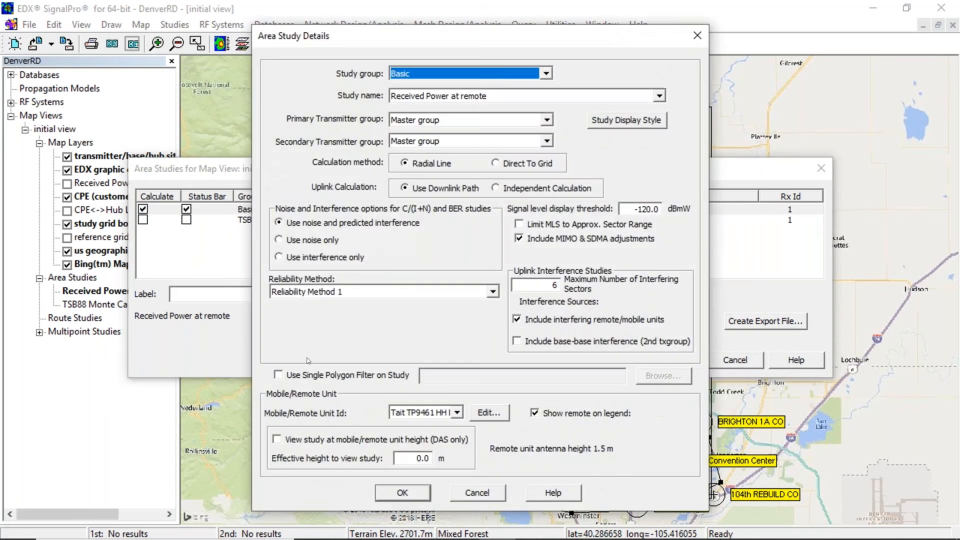
click(278, 376)
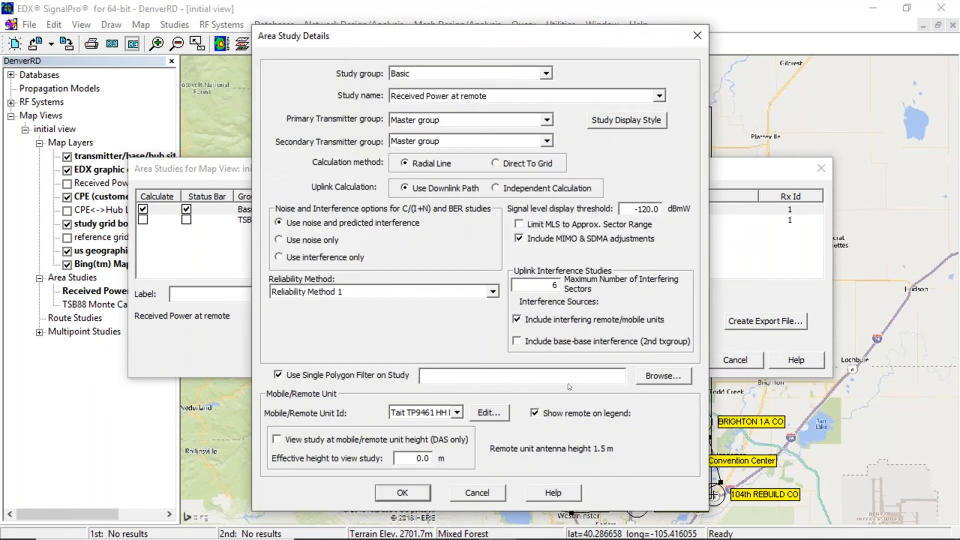
- Assign PtMP SAB.bna from Denver Files RapidDeployment as the study's polygon filter, accept the settings and run the area study
click(661, 380)
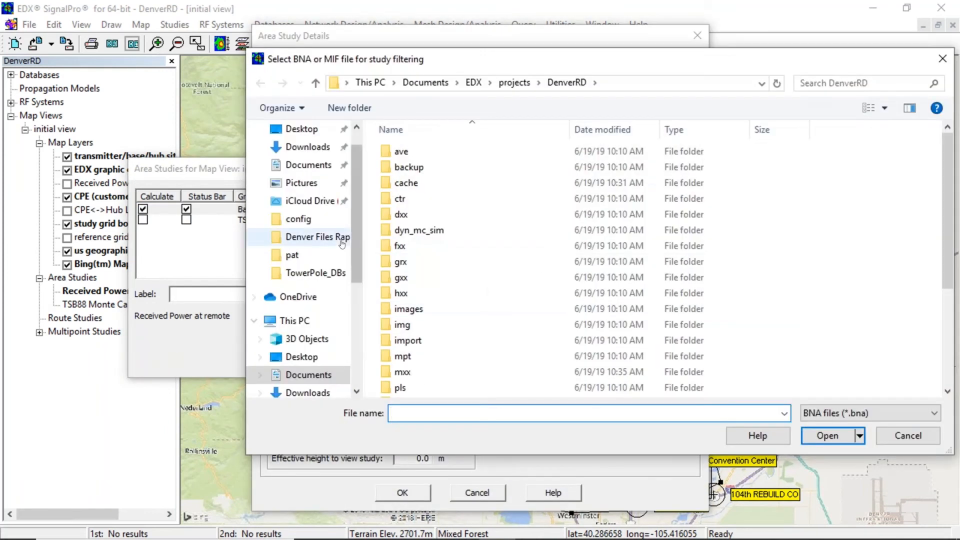
click(320, 237)
click(420, 152)
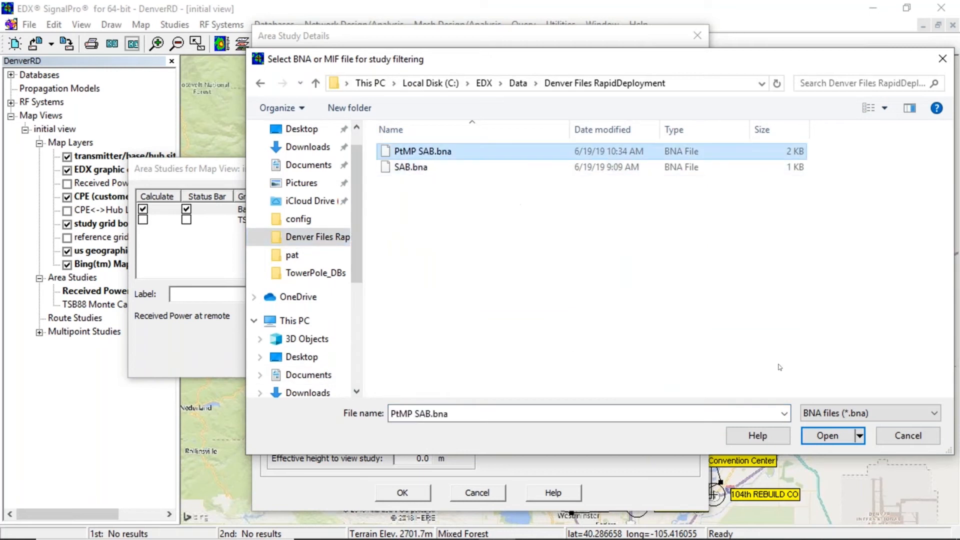
click(827, 437)
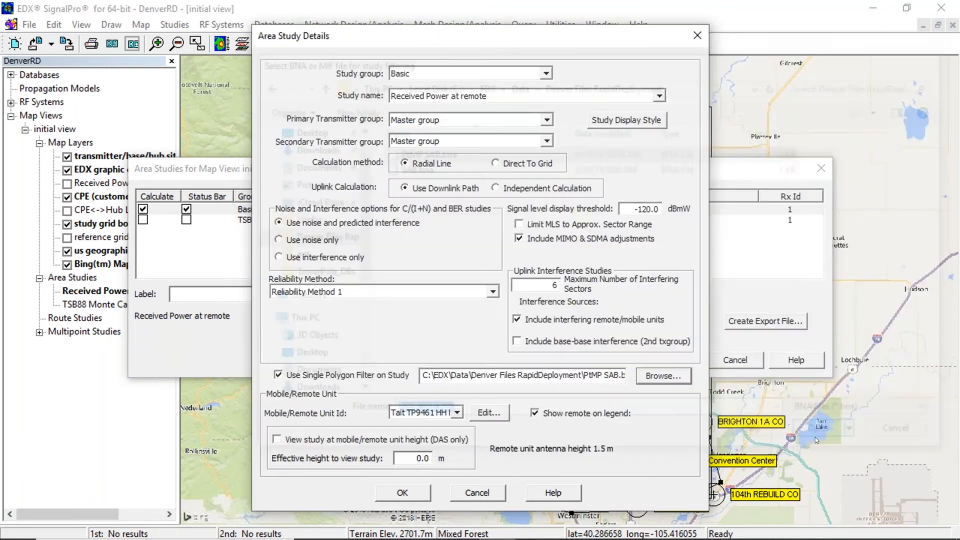
click(411, 495)
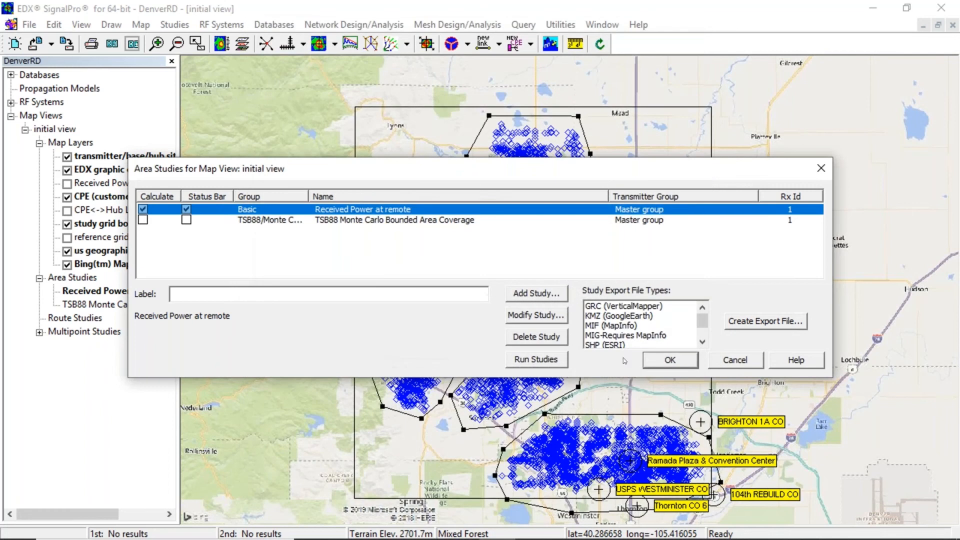
click(670, 360)
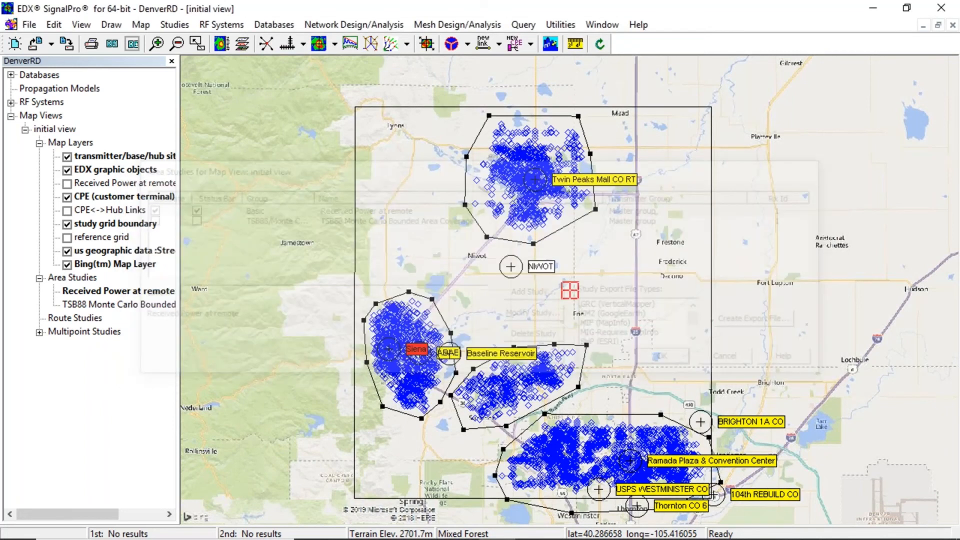
click(322, 46)
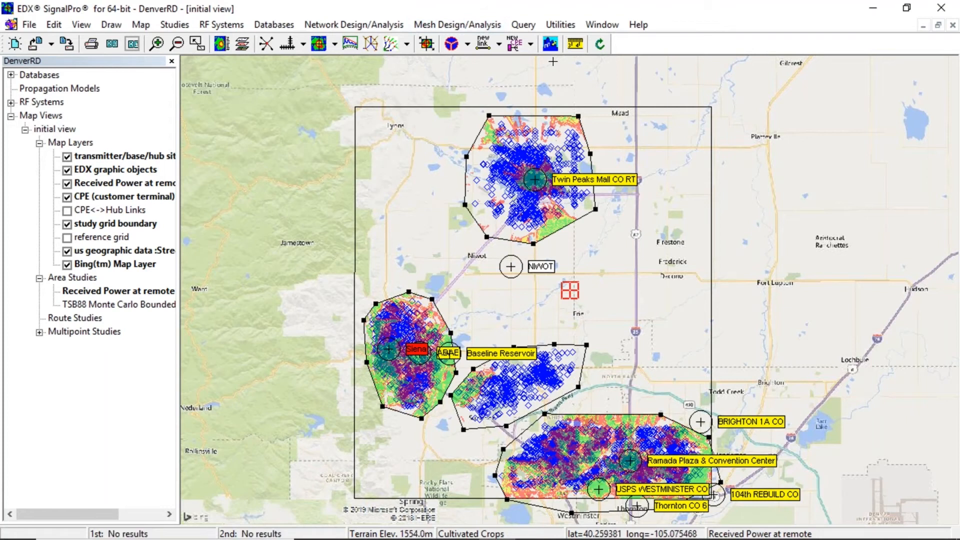
- Query the Received Power at remote study within the polygon file PtMP SAB.bna from Denver Files RapidDeployment
click(523, 25)
click(537, 60)
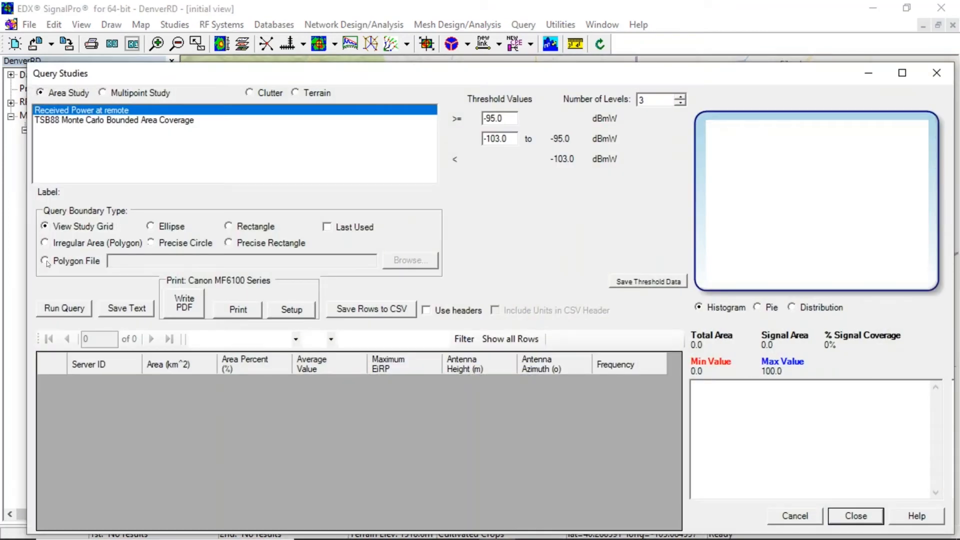
click(45, 260)
click(409, 266)
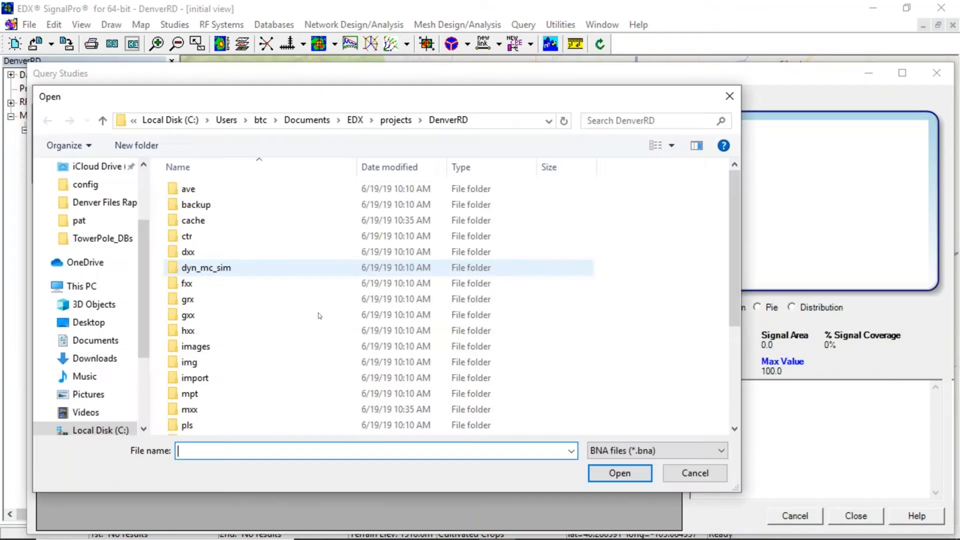
click(105, 202)
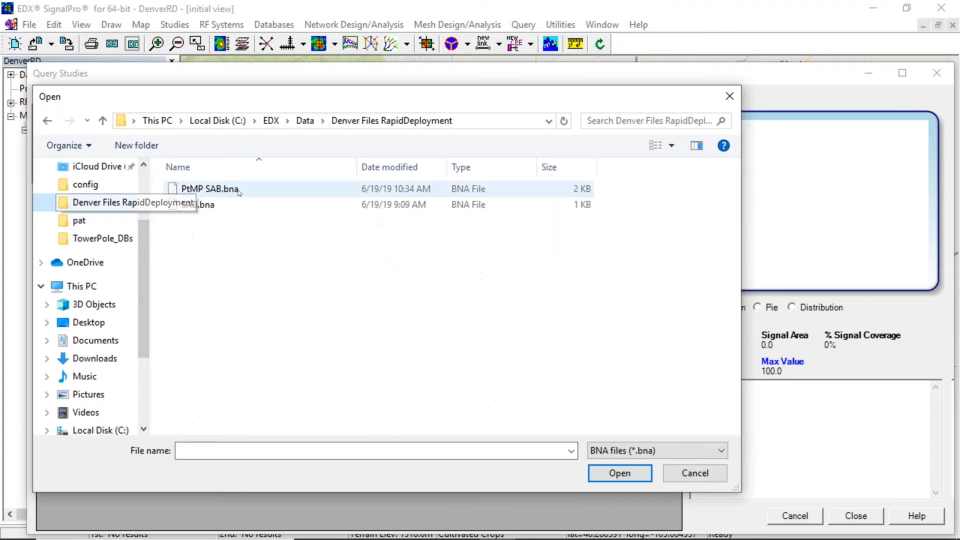
click(239, 190)
click(526, 458)
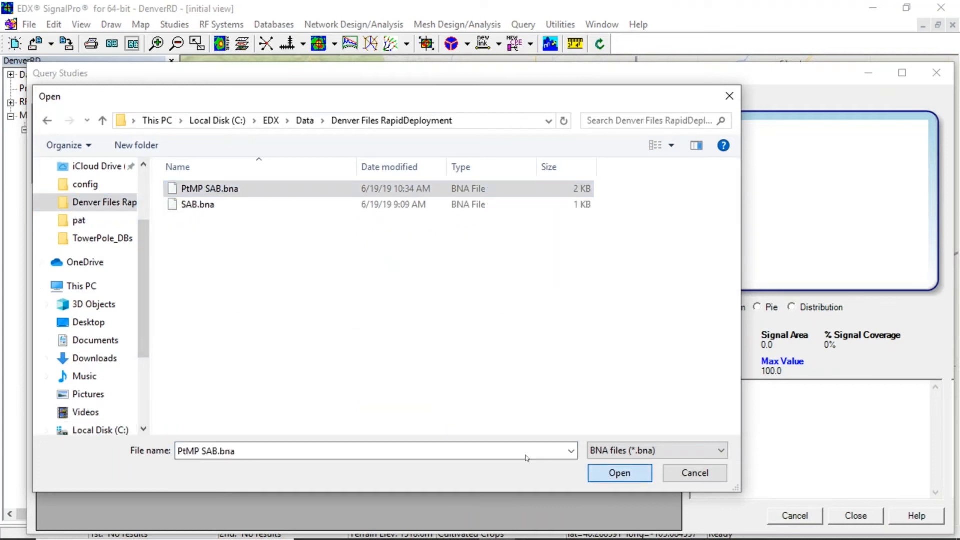
key(Return)
click(78, 310)
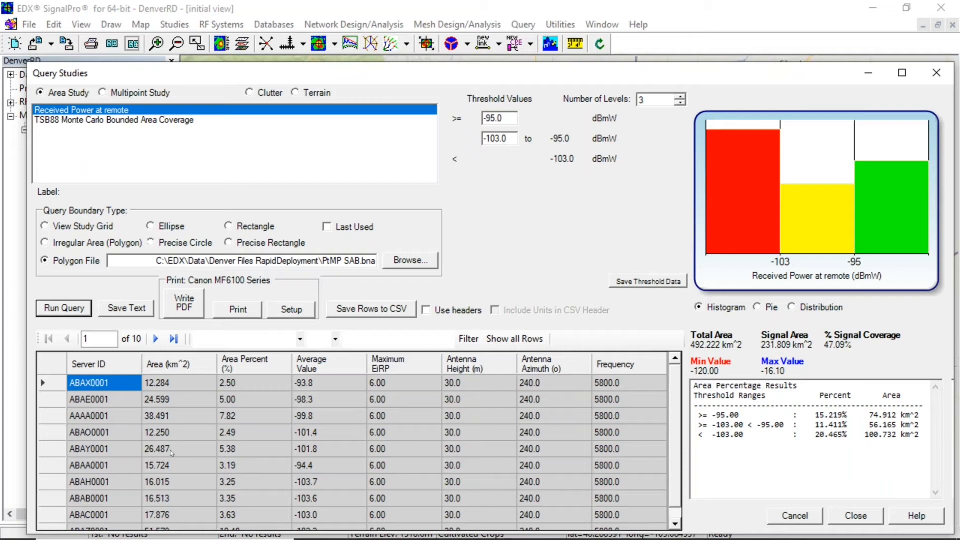
- Review the per-server rows and the area percentage results of the query, and close the query window
scroll(171, 453, down, 1)
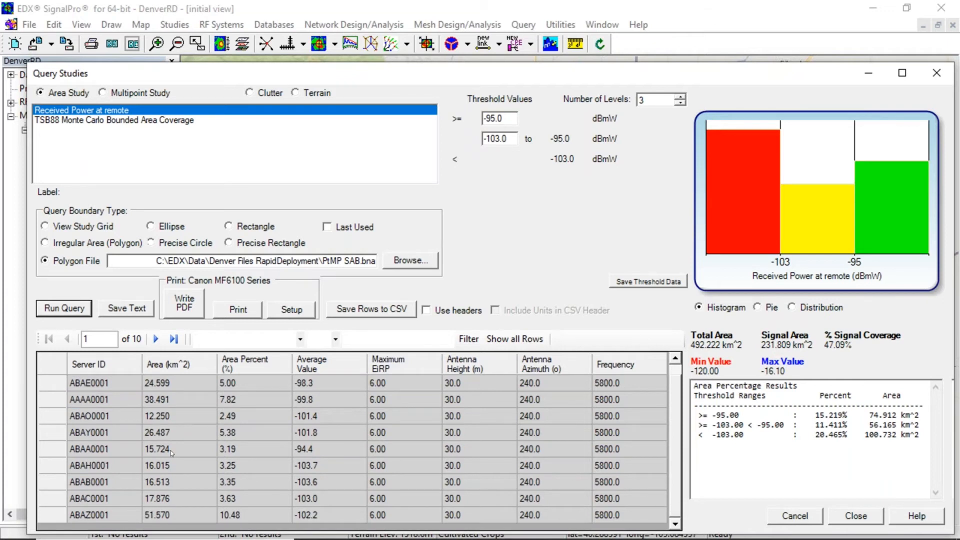
scroll(170, 449, up, 1)
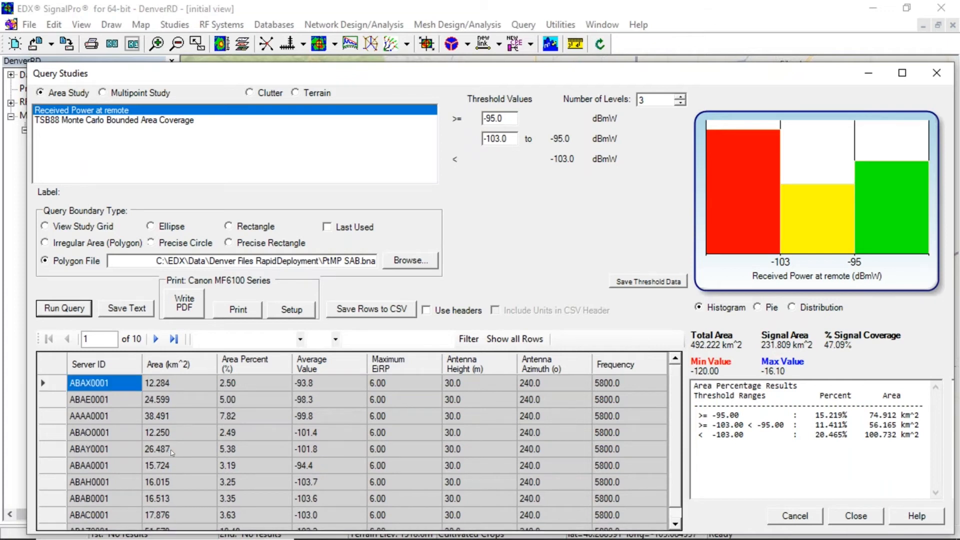
scroll(170, 449, down, 1)
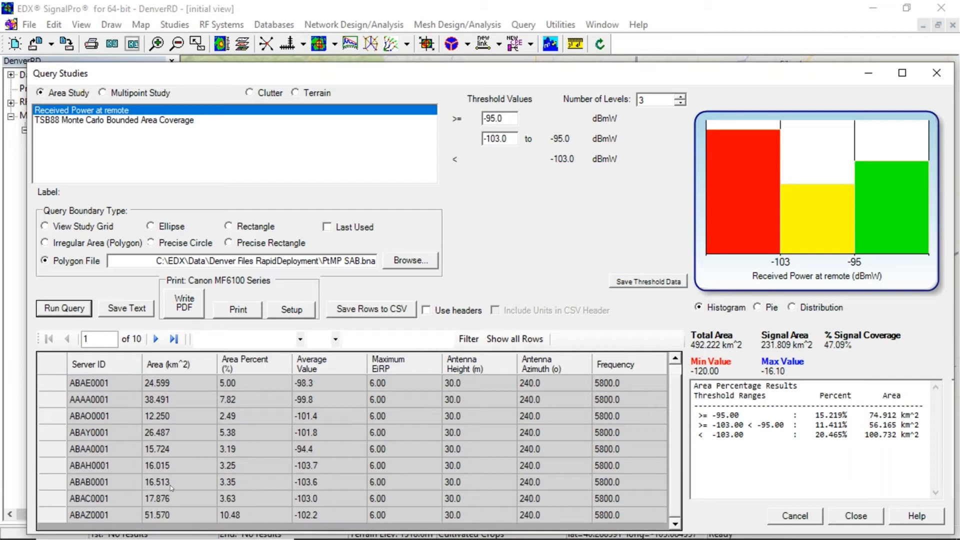
scroll(170, 487, up, 1)
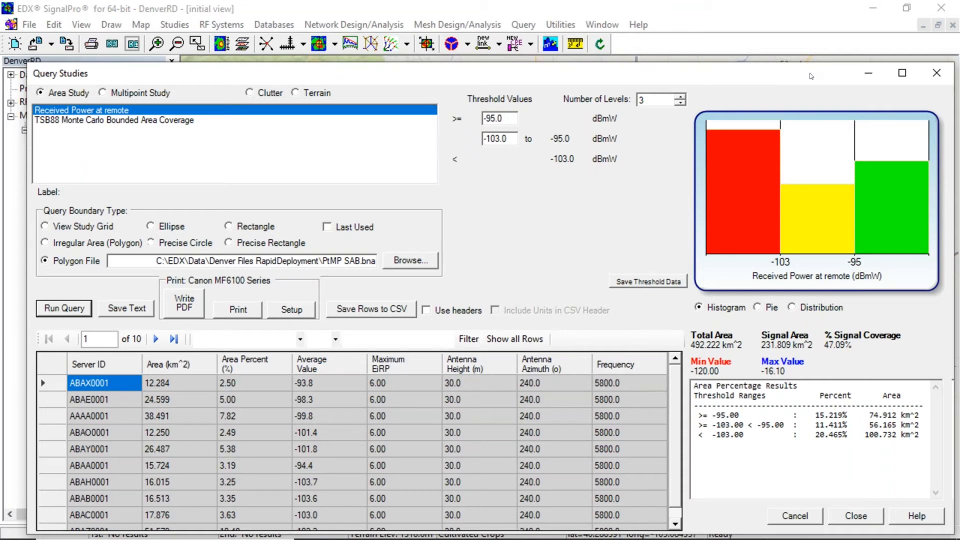
drag(812, 79, 813, 50)
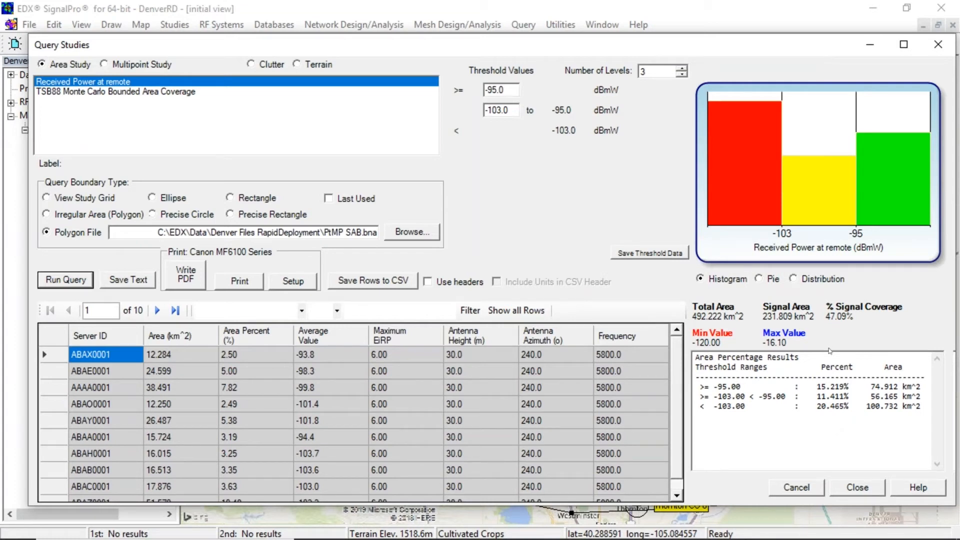
click(940, 50)
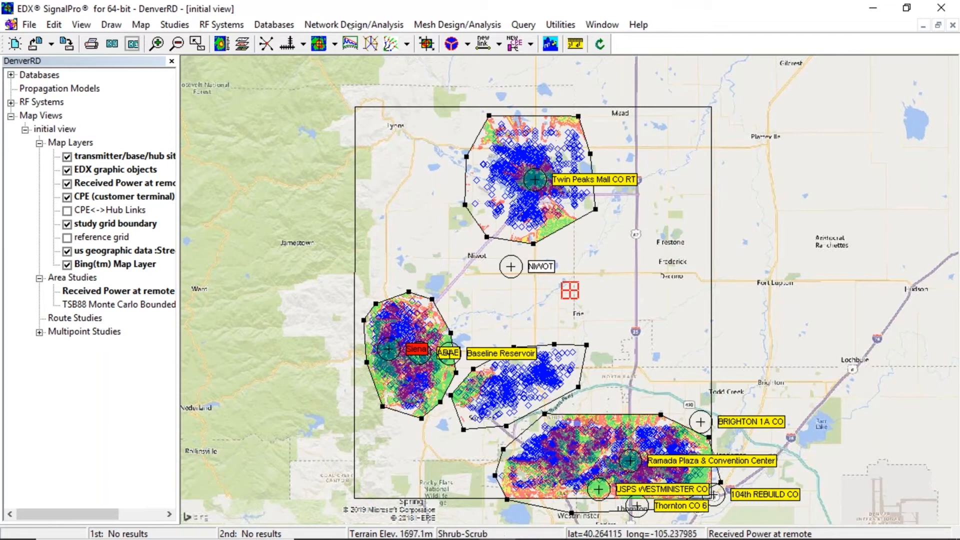
- Choose poleDB.csv in Denver Files RapidDeployment as the file for the towers/poles database
click(280, 28)
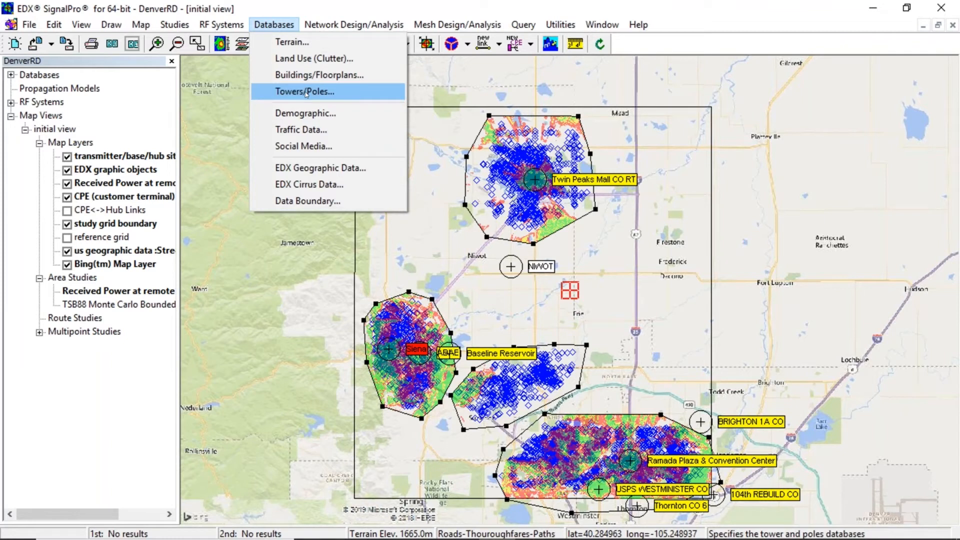
click(305, 93)
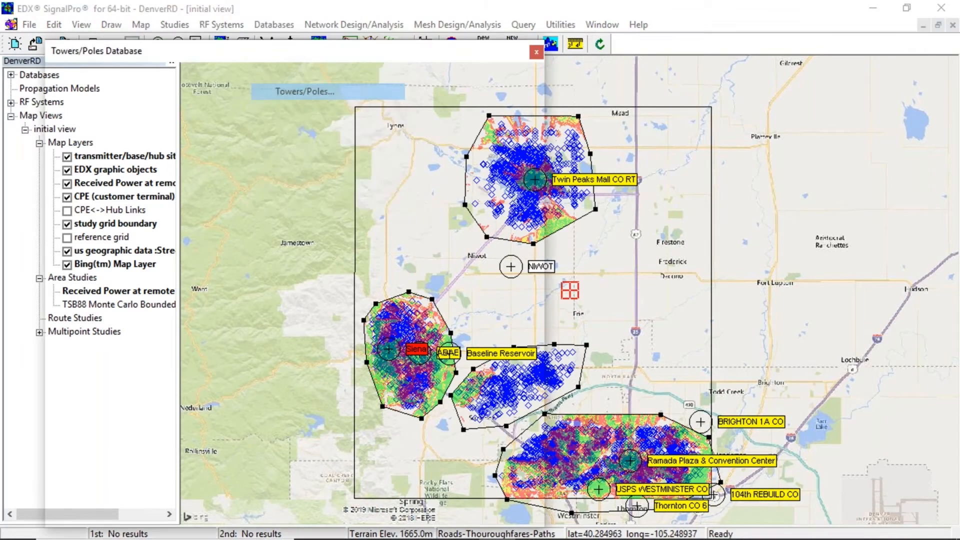
click(410, 357)
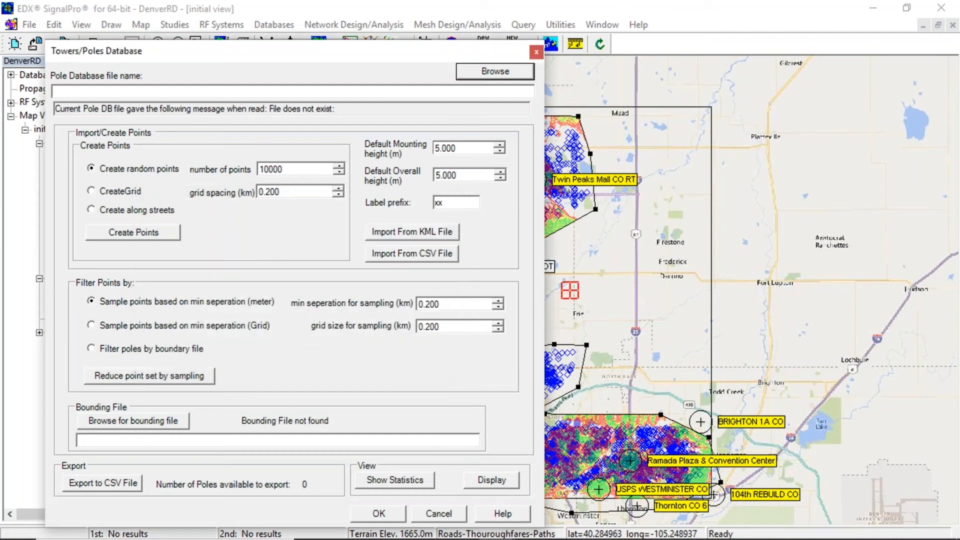
click(493, 72)
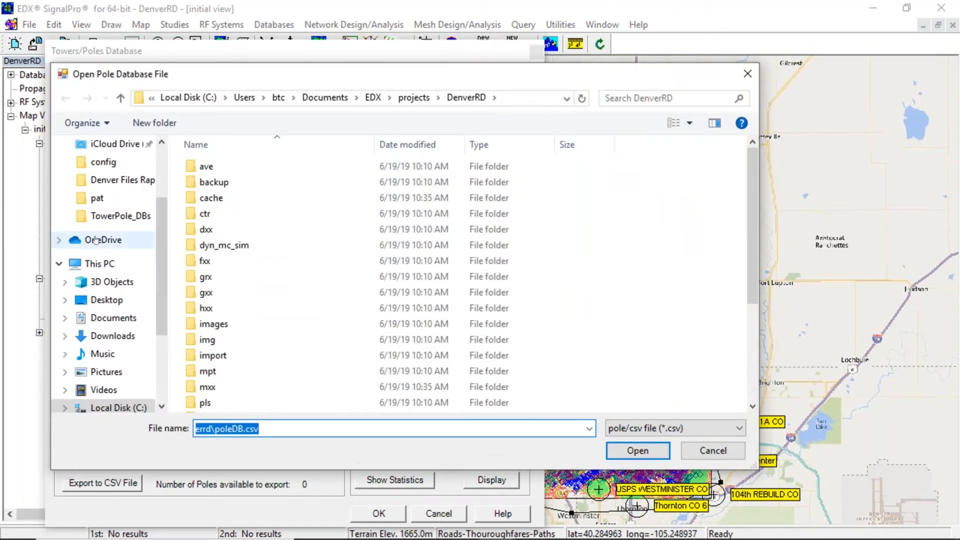
click(120, 217)
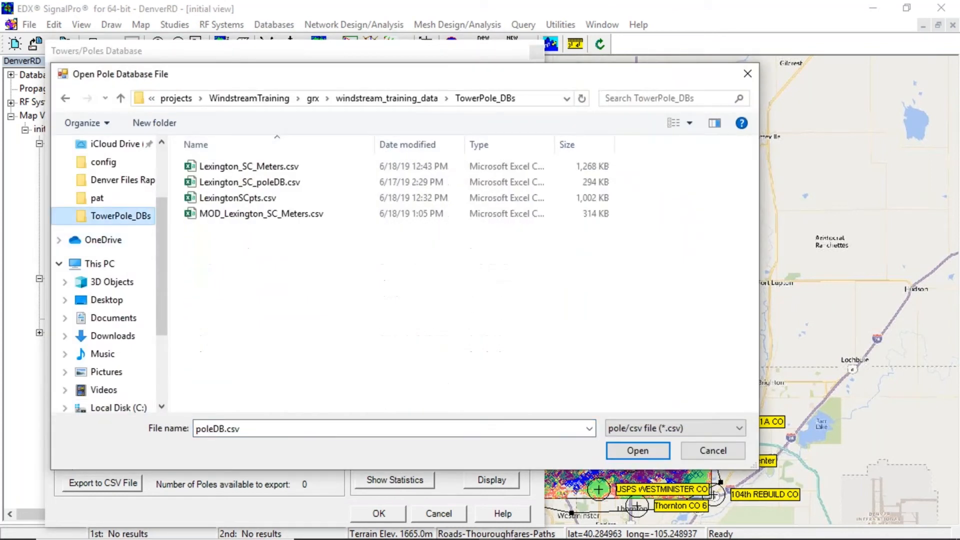
click(120, 180)
click(238, 184)
click(237, 184)
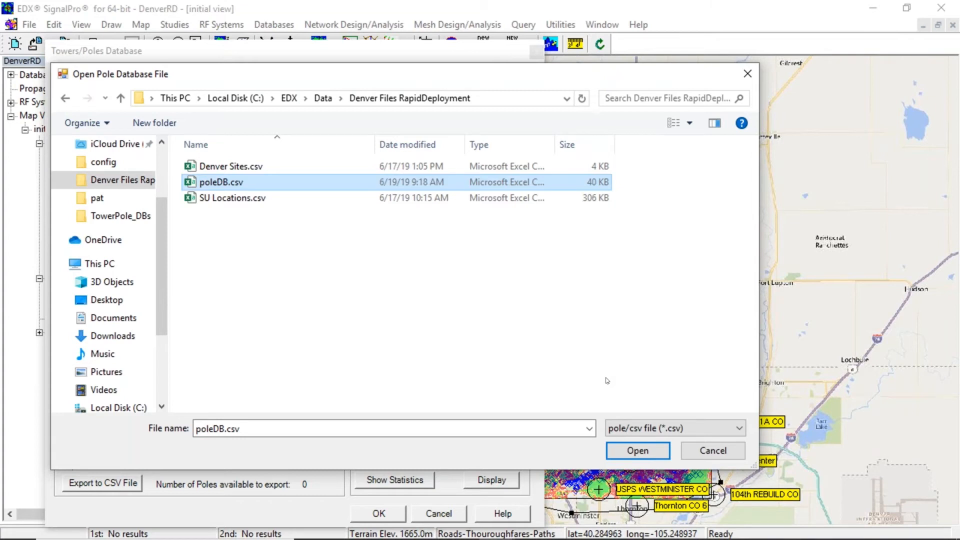
click(637, 451)
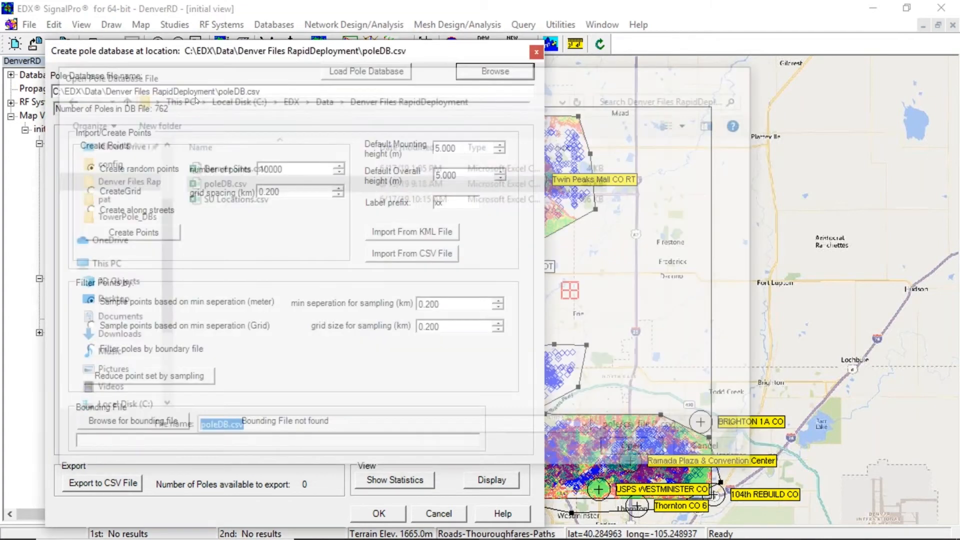
- Load the chosen pole database into the project and accept the towers/poles settings
click(358, 73)
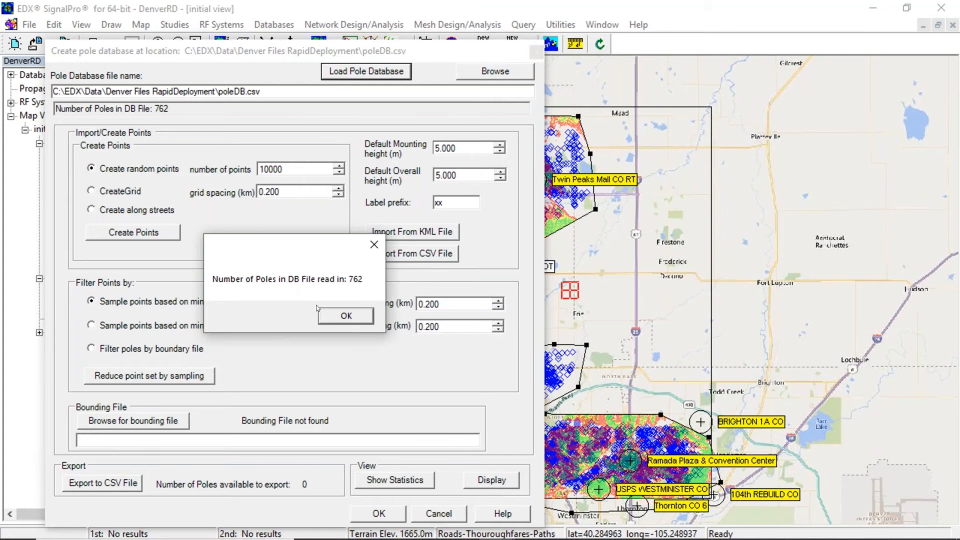
click(353, 317)
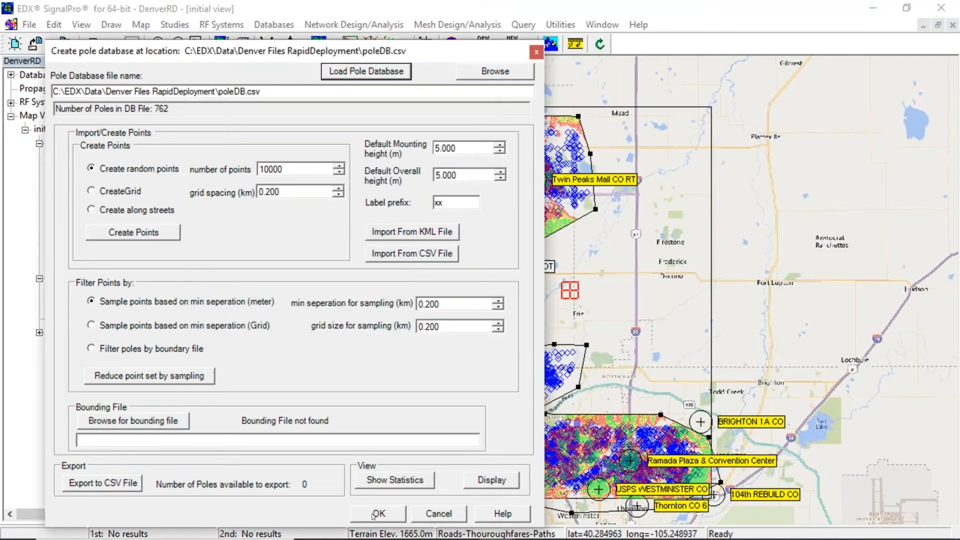
click(372, 515)
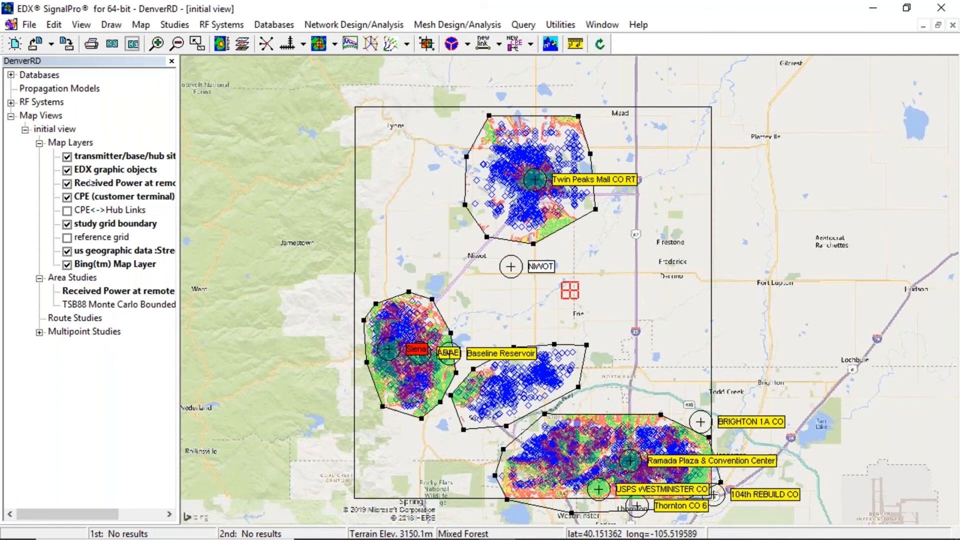
- Add the towers database layer to the map layers of the current map view
right_click(269, 218)
click(235, 280)
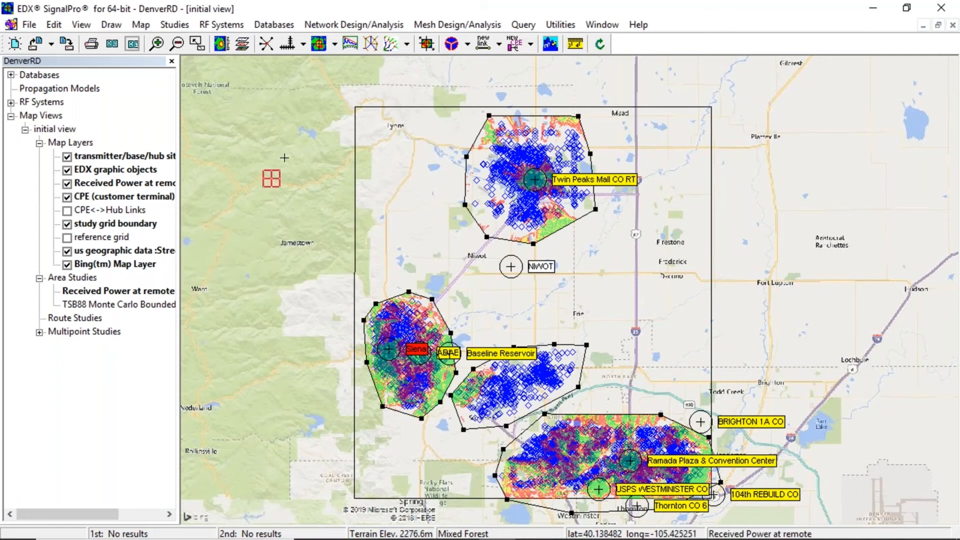
right_click(290, 145)
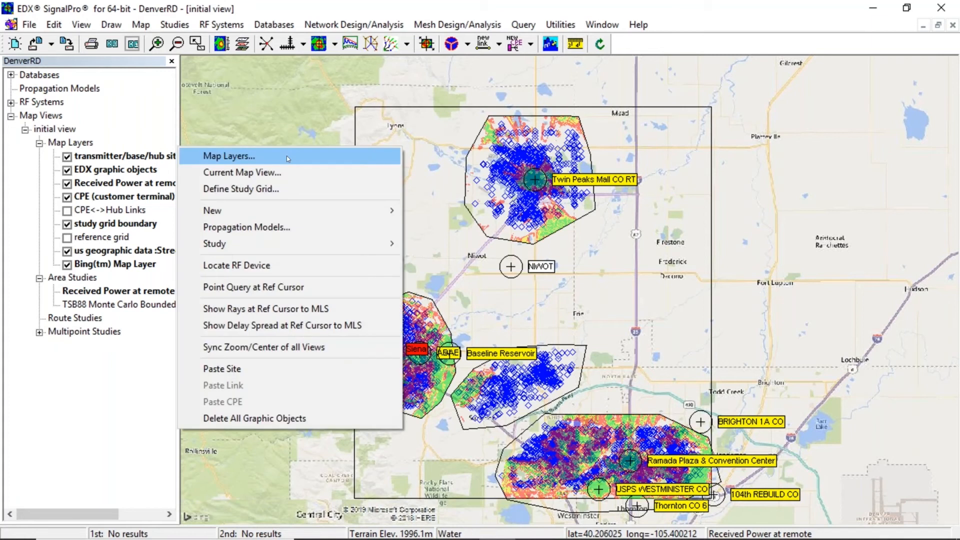
click(286, 157)
click(712, 167)
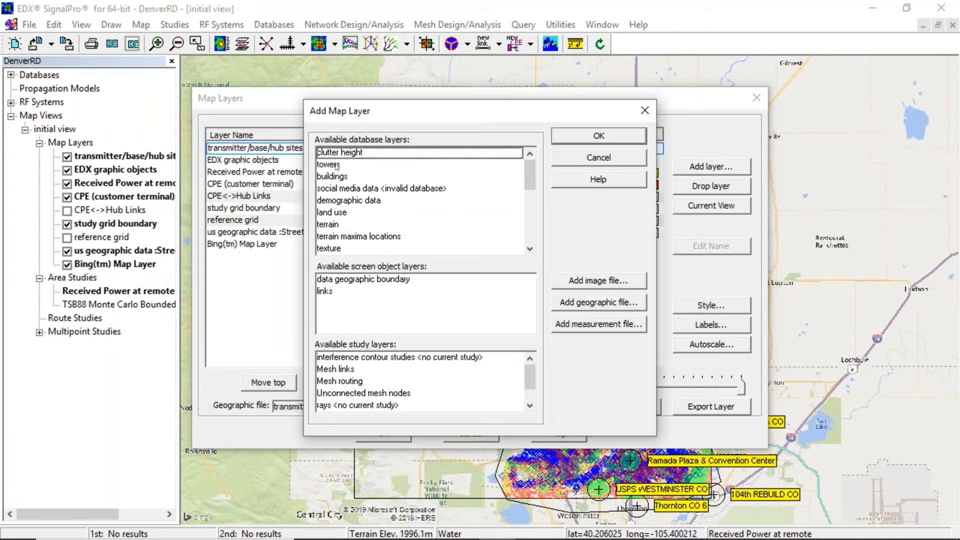
click(371, 166)
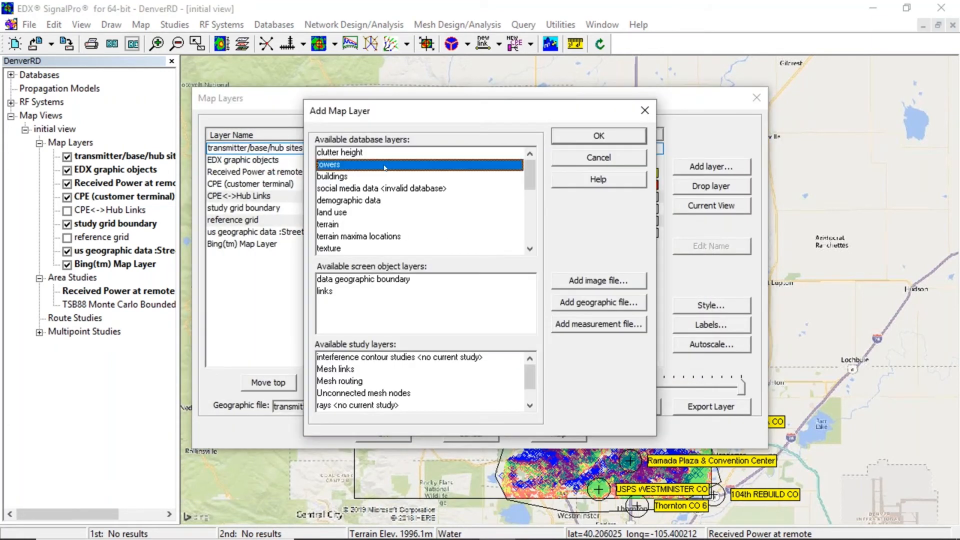
click(598, 136)
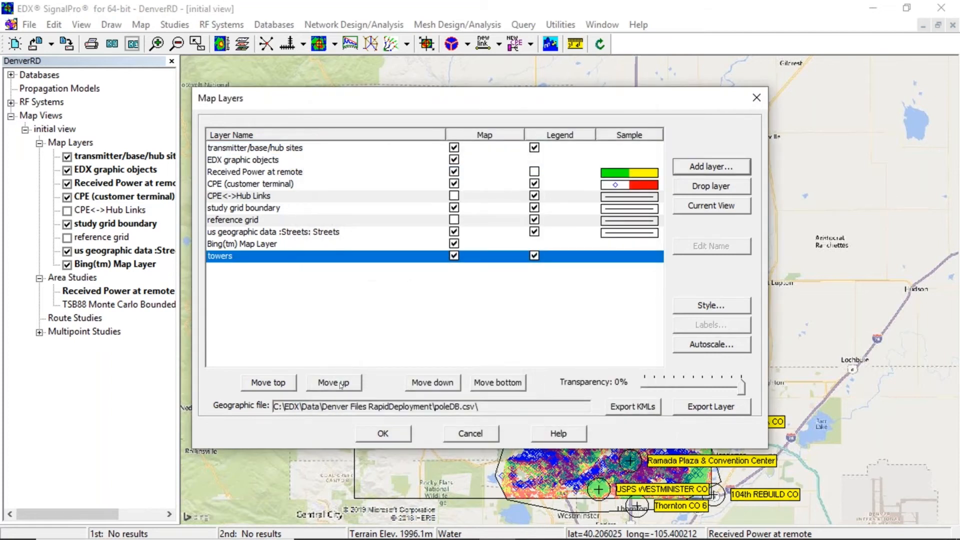
- Move the towers layer directly below Received Power at remote, and hide the Received Power at remote layer on the map
click(340, 384)
click(340, 383)
click(340, 384)
click(340, 383)
click(340, 383)
click(340, 383)
click(340, 383)
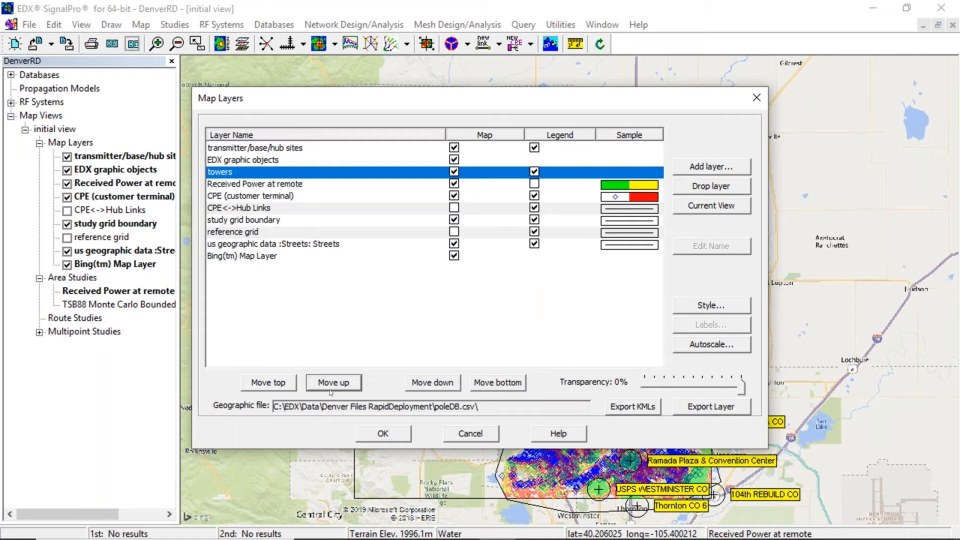
click(429, 384)
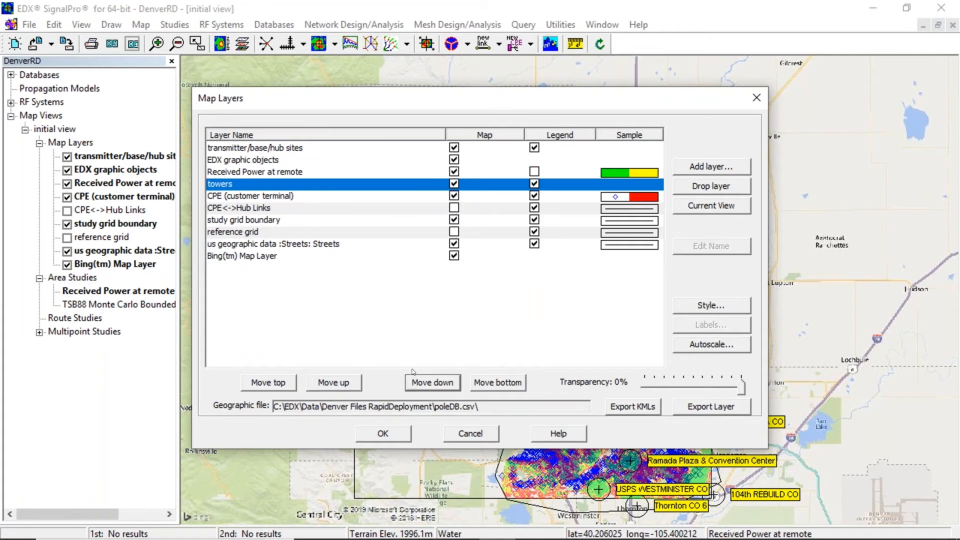
click(454, 172)
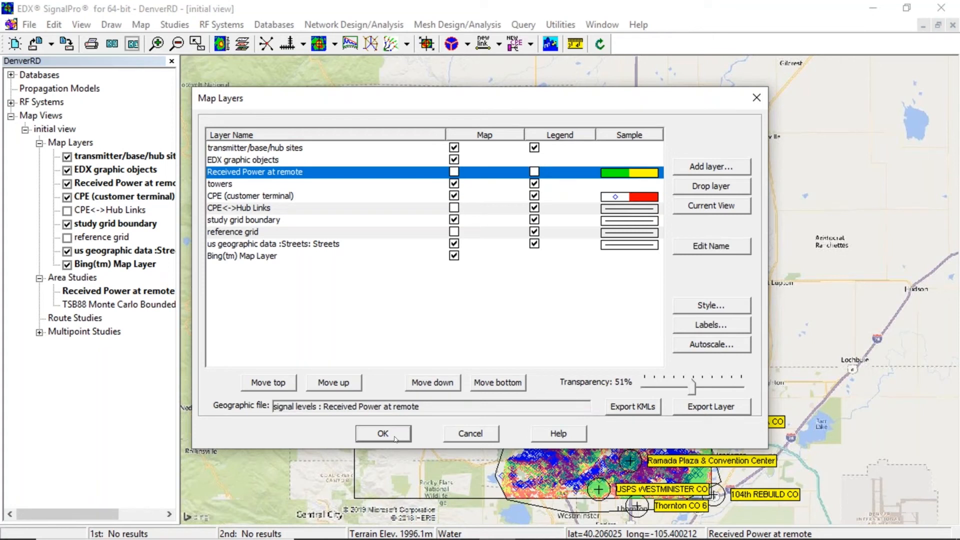
click(395, 438)
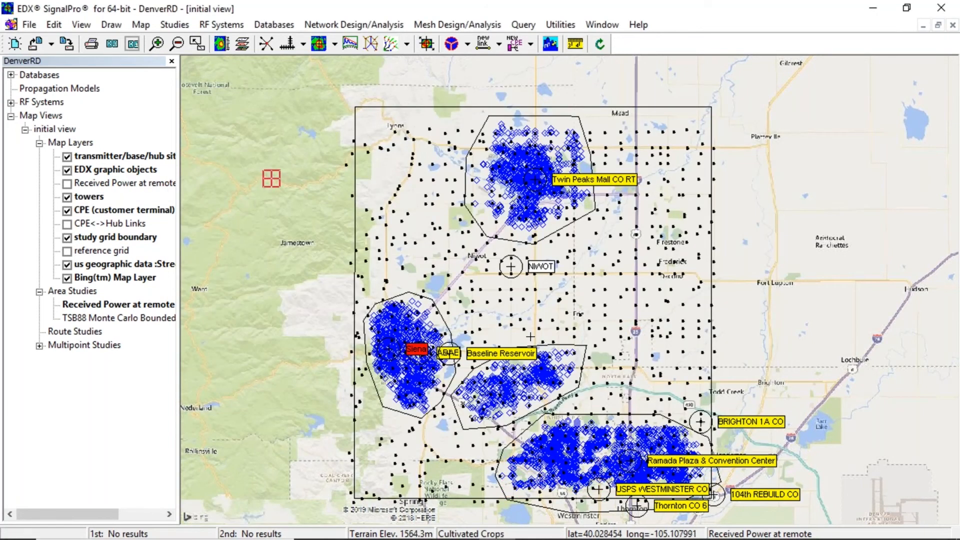
- Move the ABAE site onto the nearby pole just southeast of it, in the Boulder service area
scroll(571, 290, up, 2)
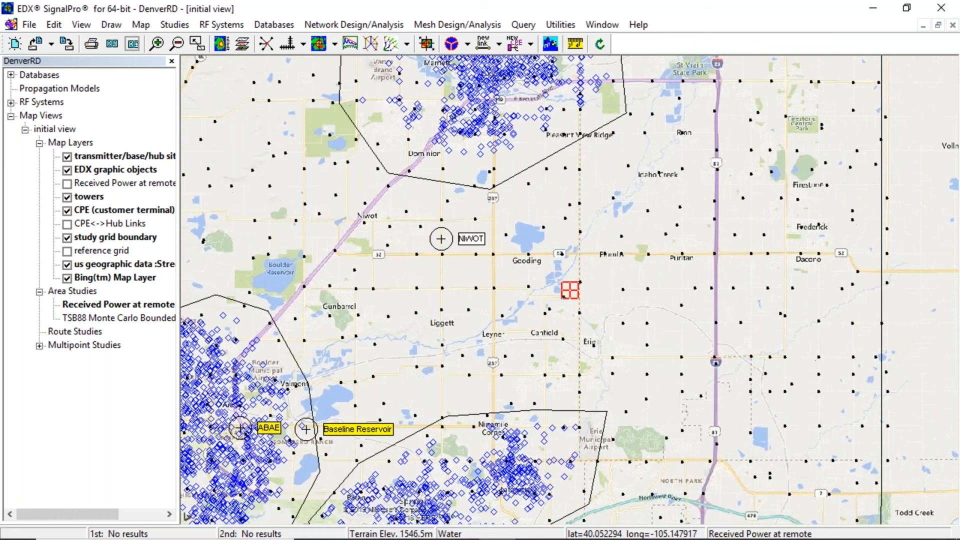
drag(412, 337, 572, 279)
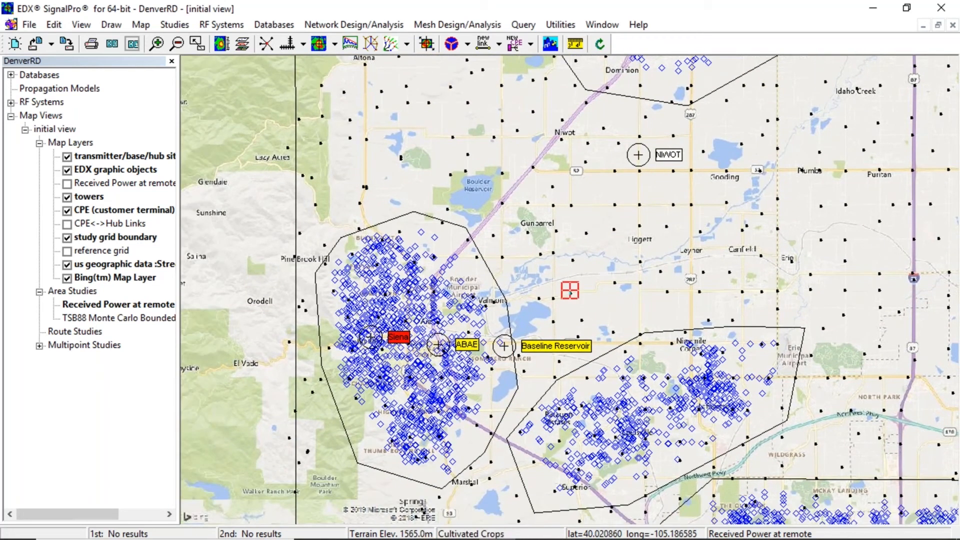
drag(532, 328, 642, 338)
scroll(570, 289, up, 4)
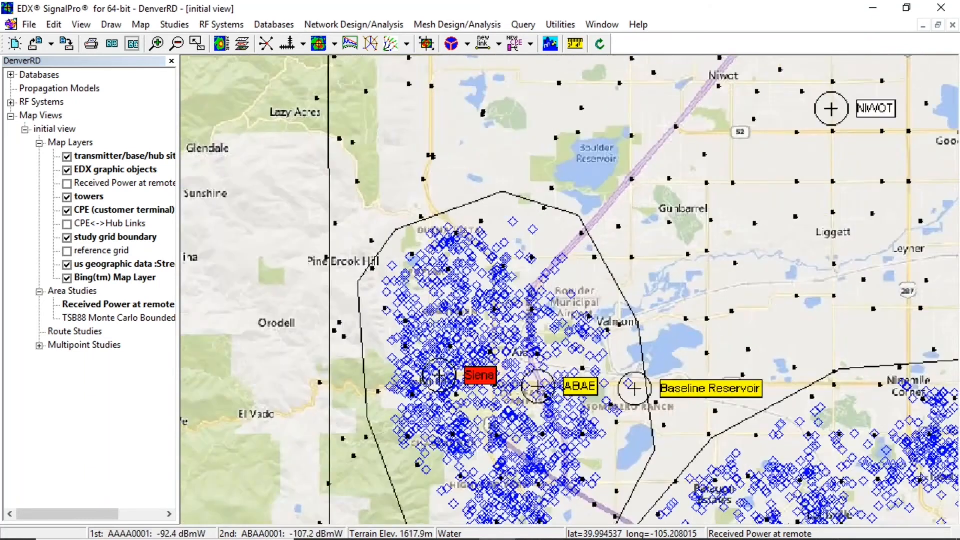
drag(602, 395, 600, 279)
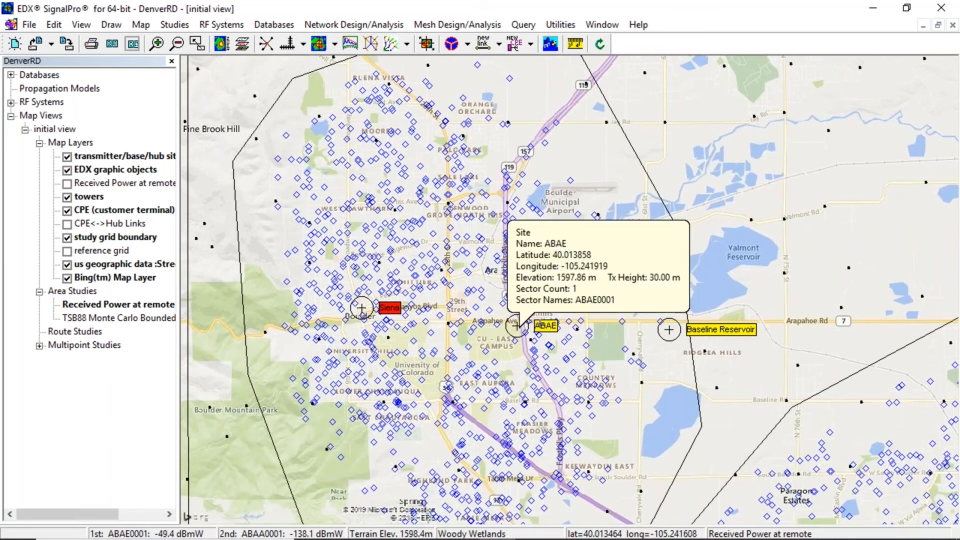
mouse_move(569, 358)
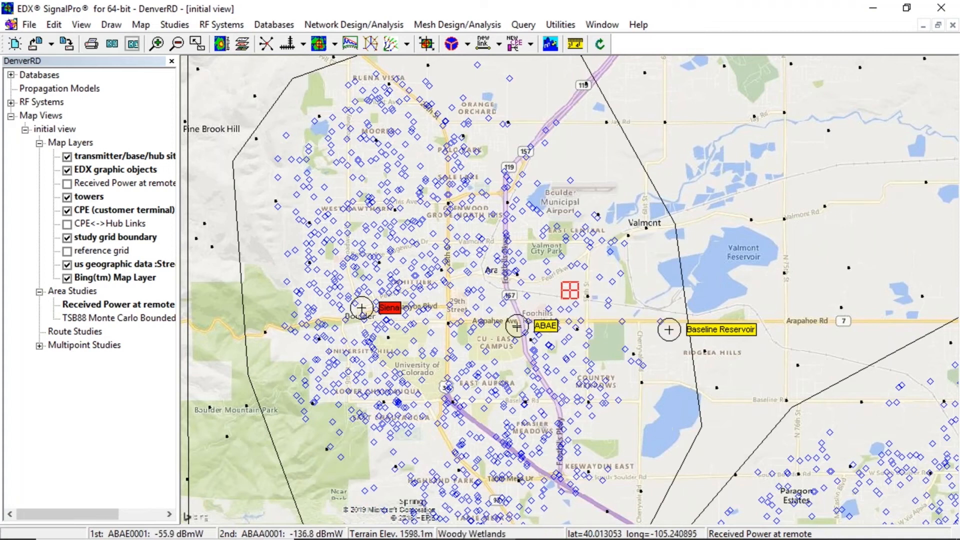
scroll(516, 326, down, 2)
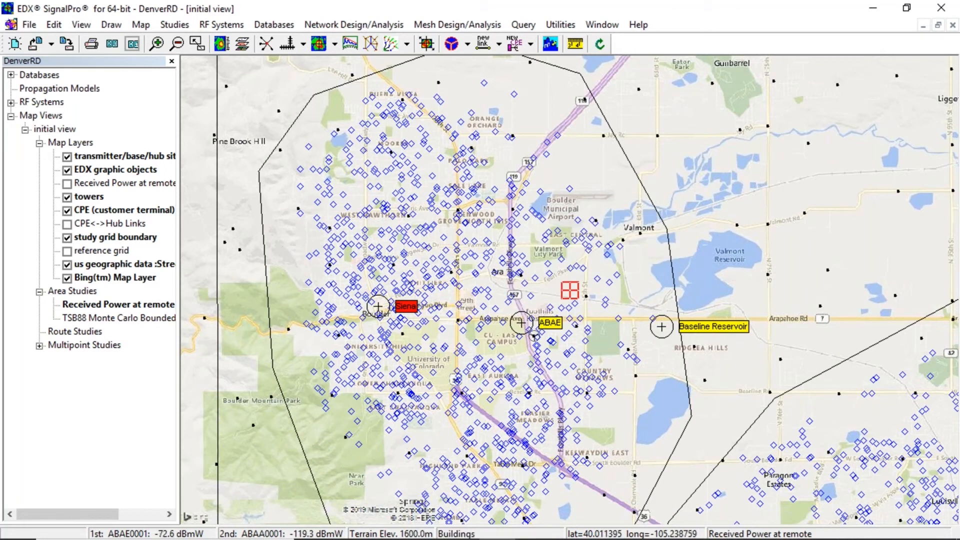
click(534, 336)
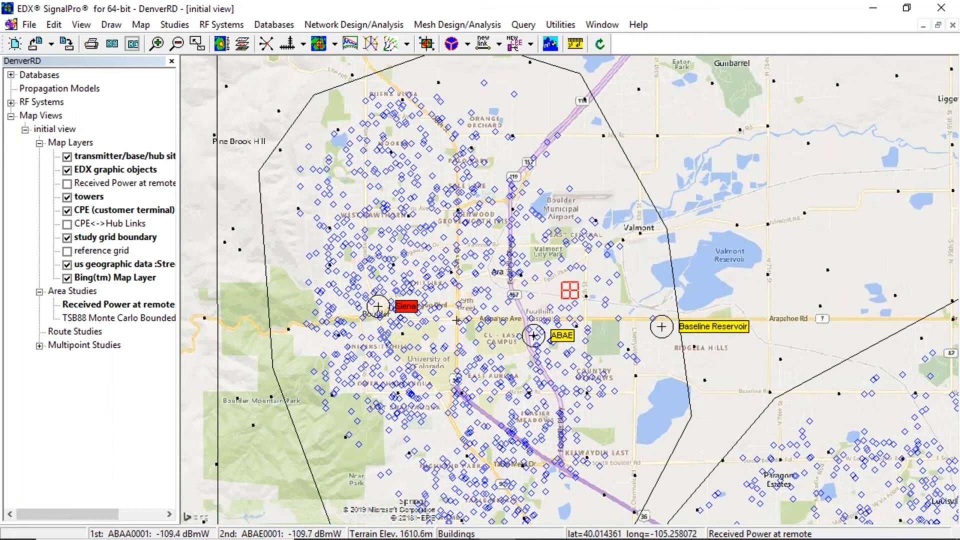
- Paste a copy of the copied site and place it on the pole between the Siena and ABAE sites
right_click(458, 297)
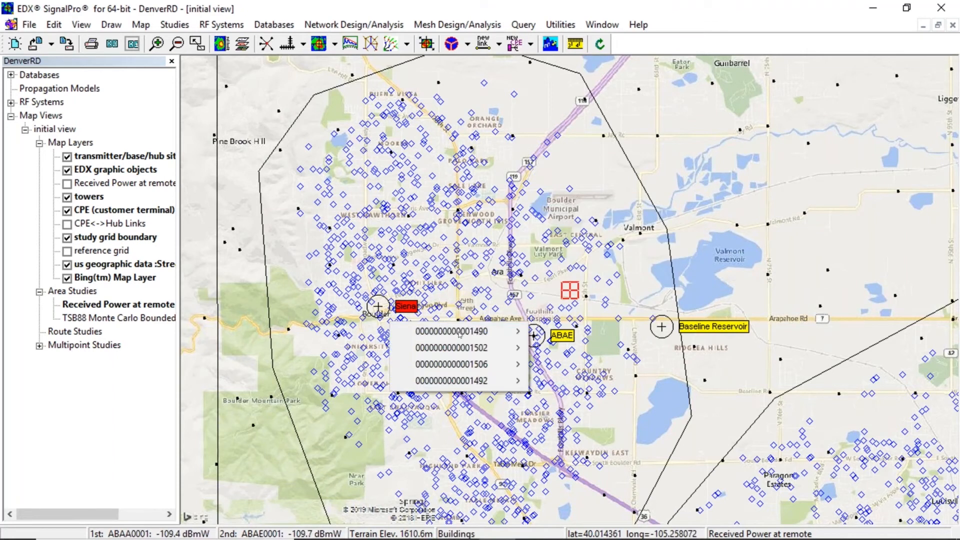
click(449, 303)
right_click(699, 254)
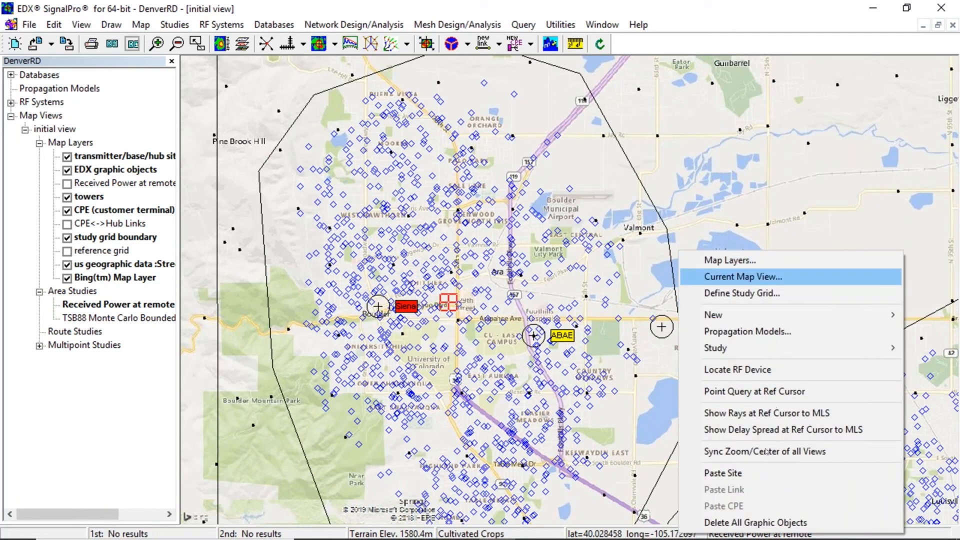
click(781, 473)
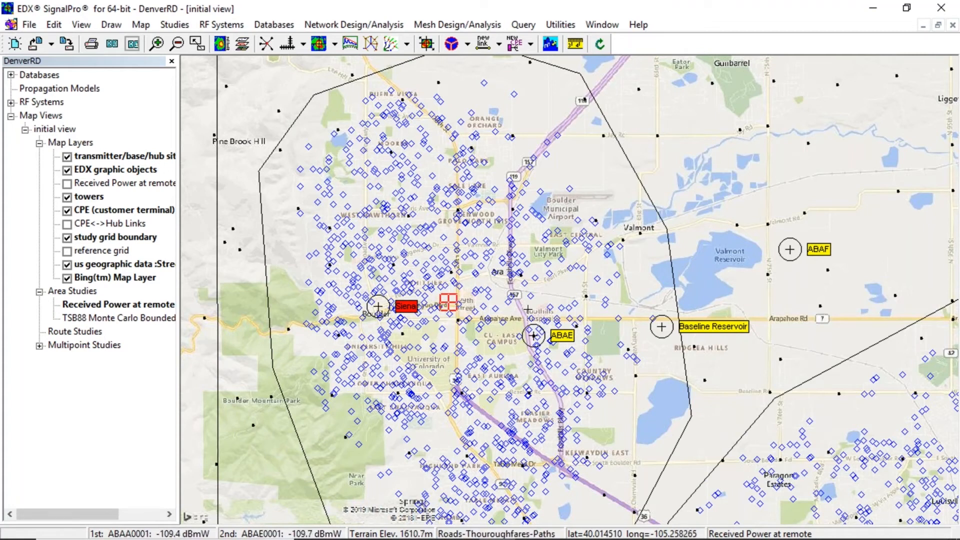
click(458, 320)
- Paste another copy of the site and place it on the pole just southeast of the Siena site
right_click(824, 255)
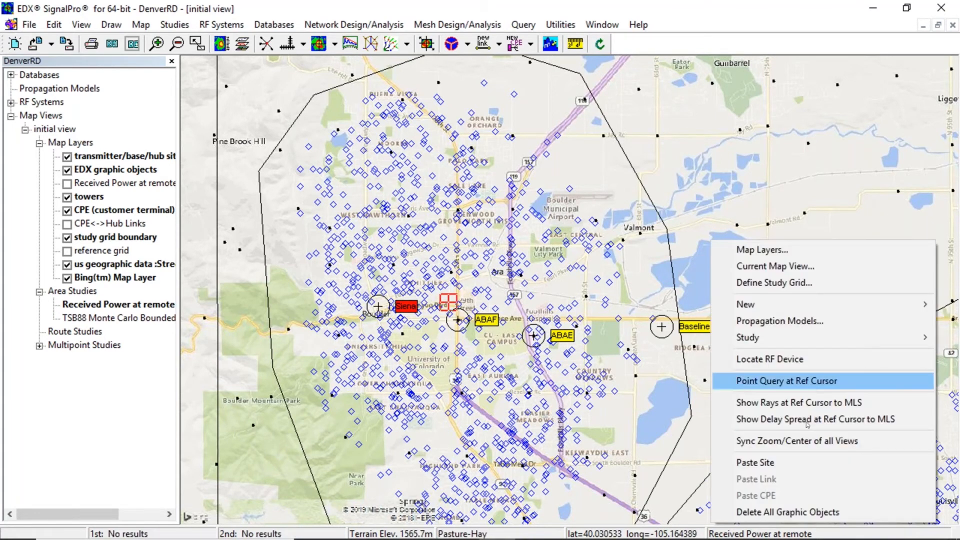
click(794, 464)
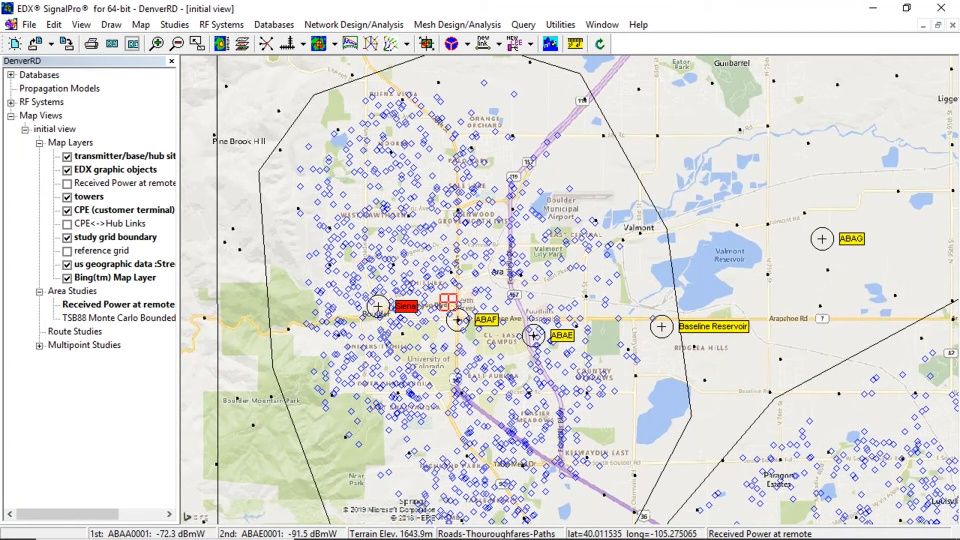
click(402, 334)
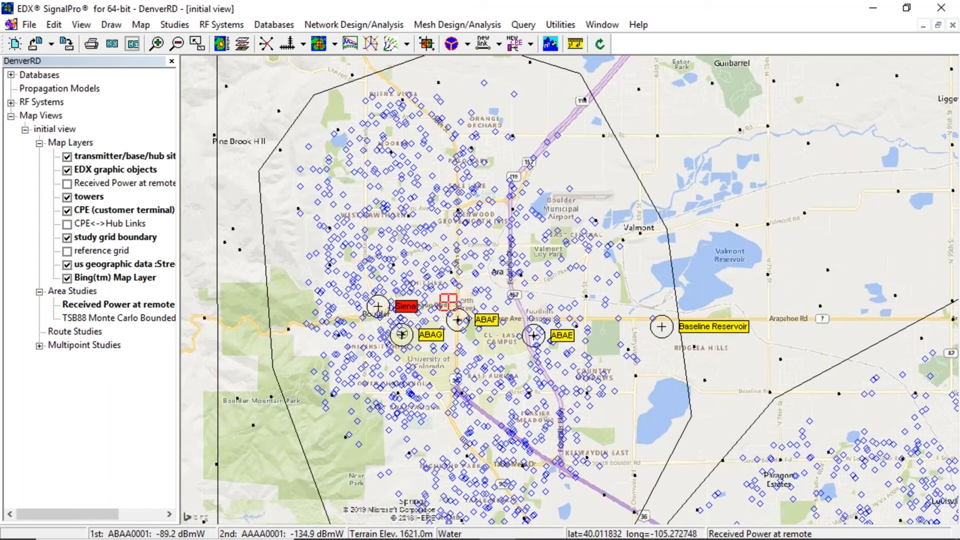
click(402, 333)
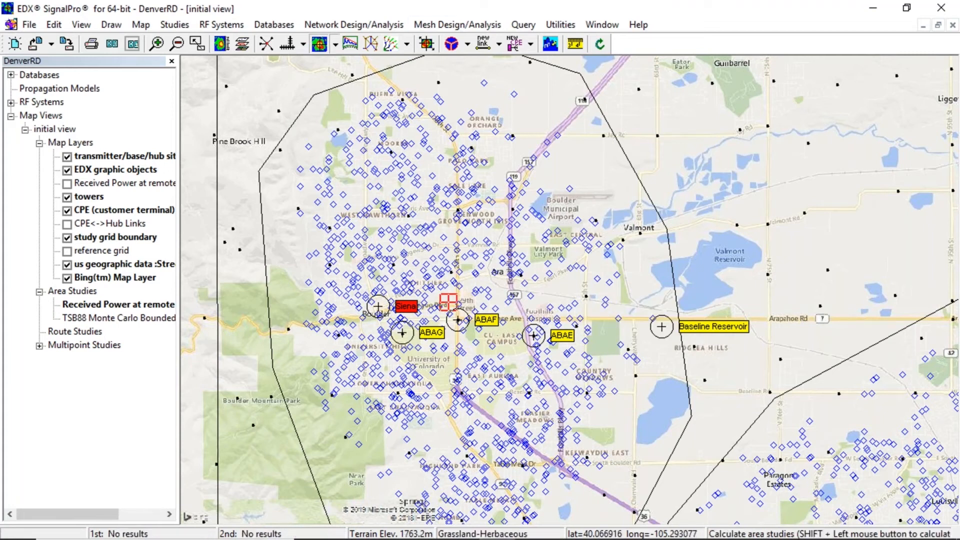
- Recalculate the area studies with the pole-mounted sites and review the received power across all service areas
click(319, 44)
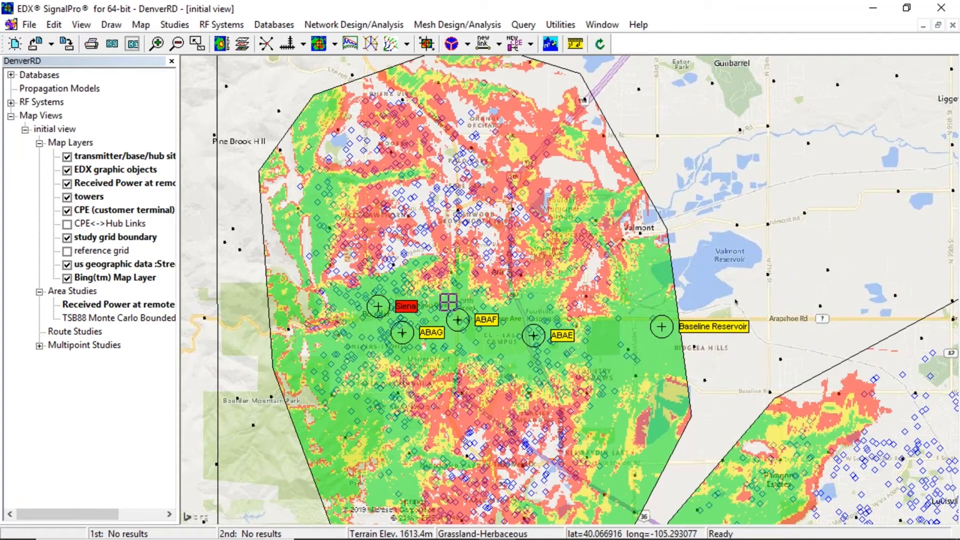
scroll(740, 308, down, 3)
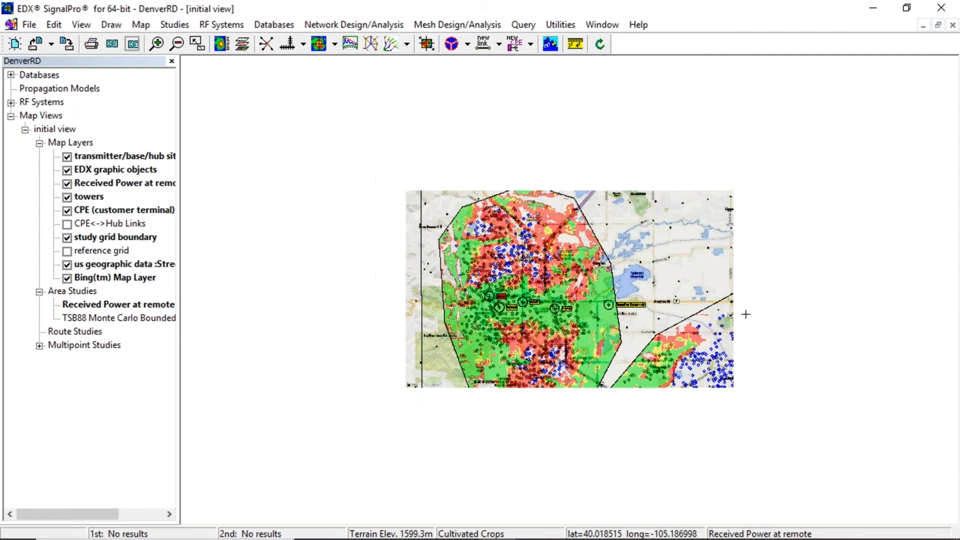
scroll(746, 314, down, 3)
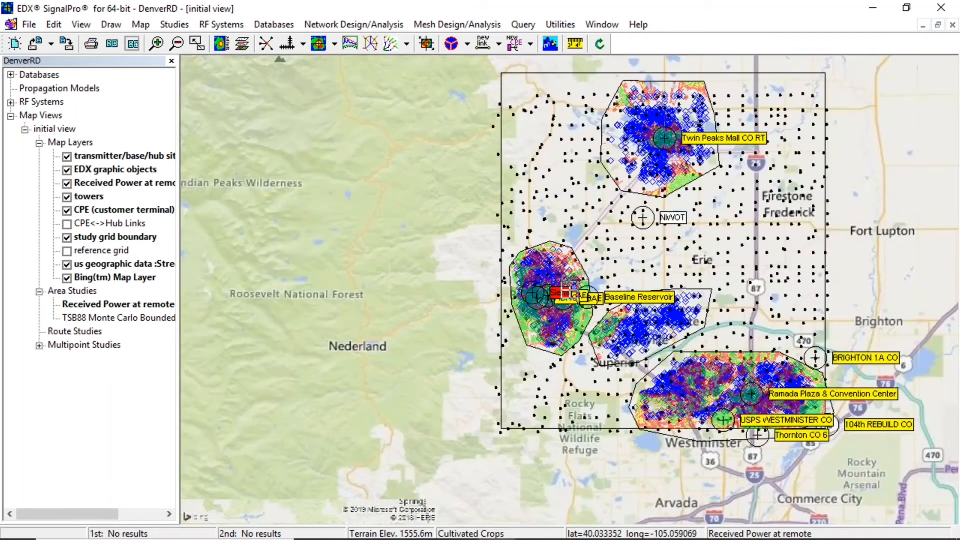
drag(697, 277, 578, 327)
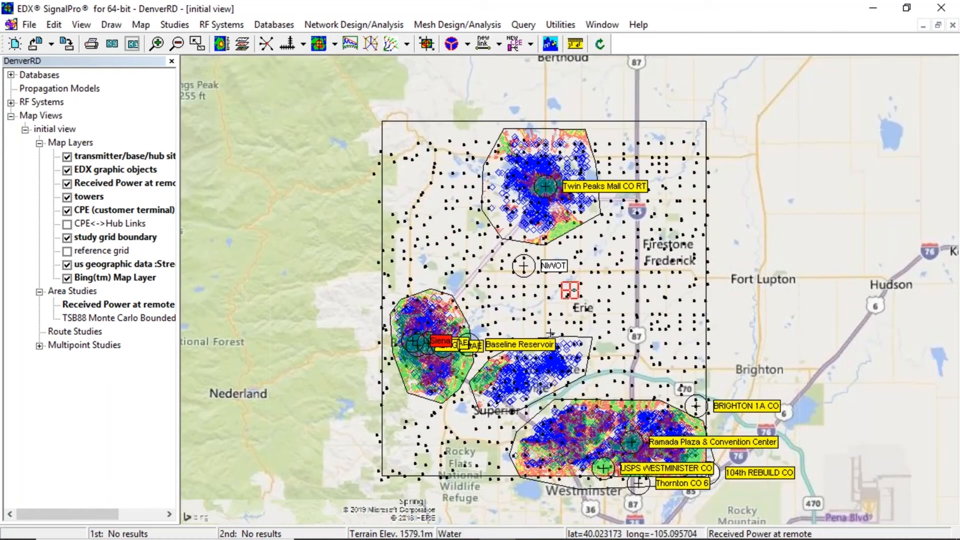
scroll(473, 330, up, 2)
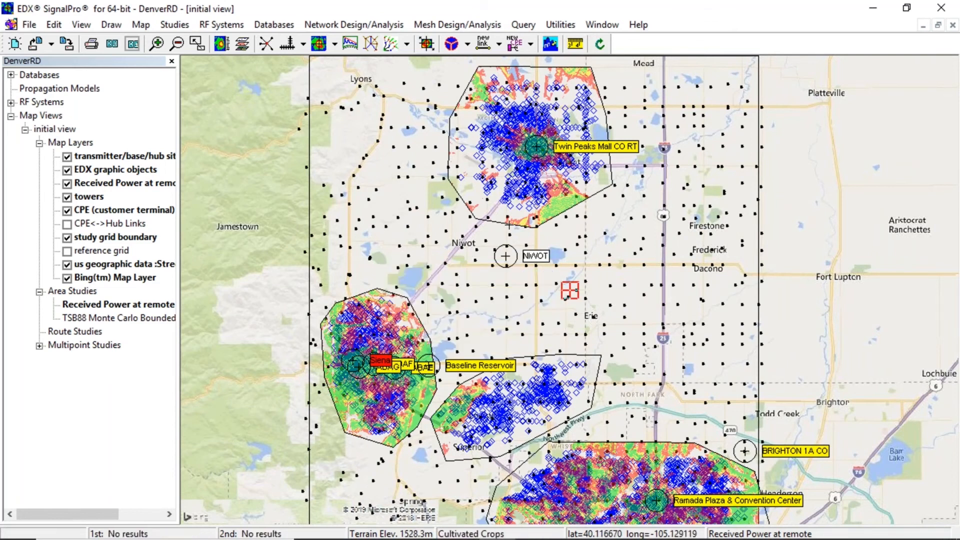
mouse_move(662, 403)
mouse_down()
mouse_move(693, 374)
mouse_move(673, 380)
mouse_up()
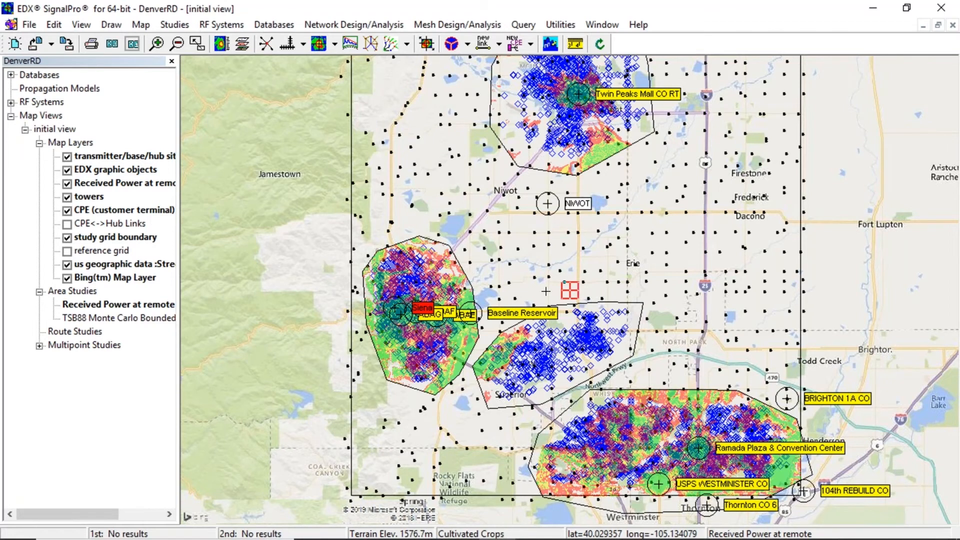
- Examine the received power coverage and customer terminals around the pole-mounted sites in the Boulder service area
scroll(570, 290, up, 1)
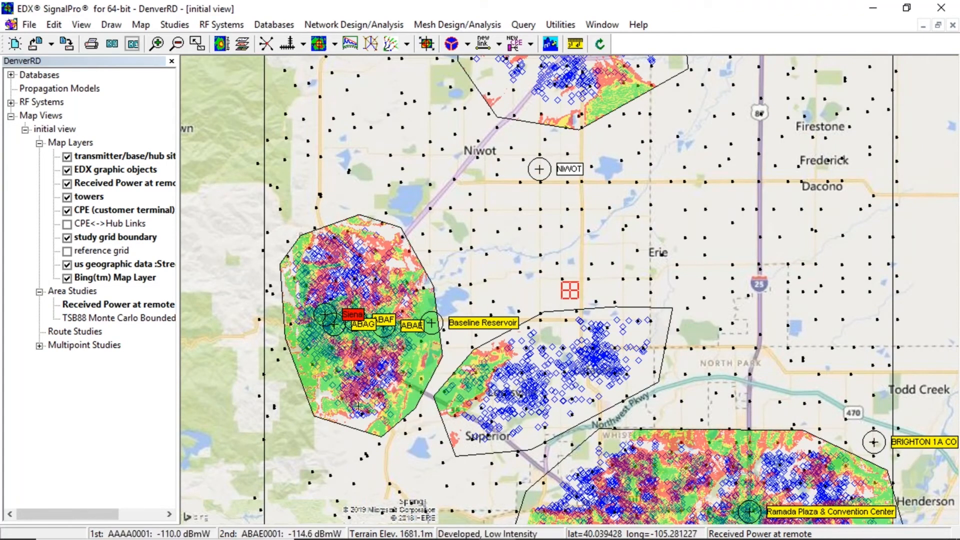
mouse_move(353, 270)
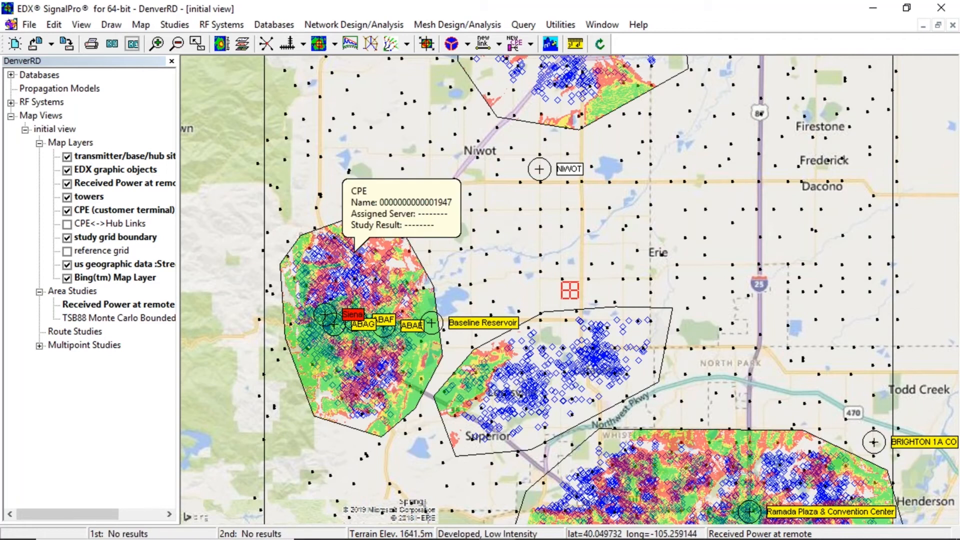
mouse_move(361, 340)
scroll(361, 340, up, 3)
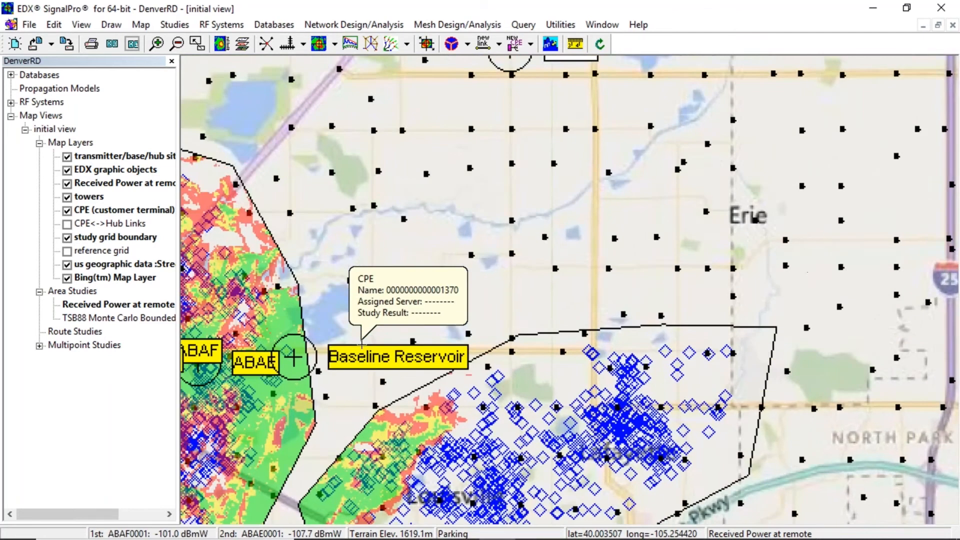
drag(338, 301, 622, 253)
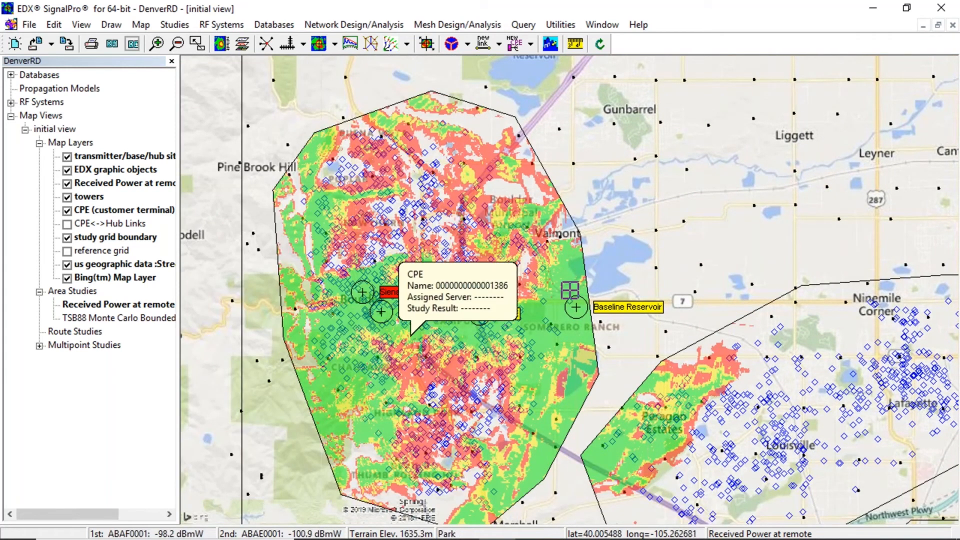
mouse_move(438, 304)
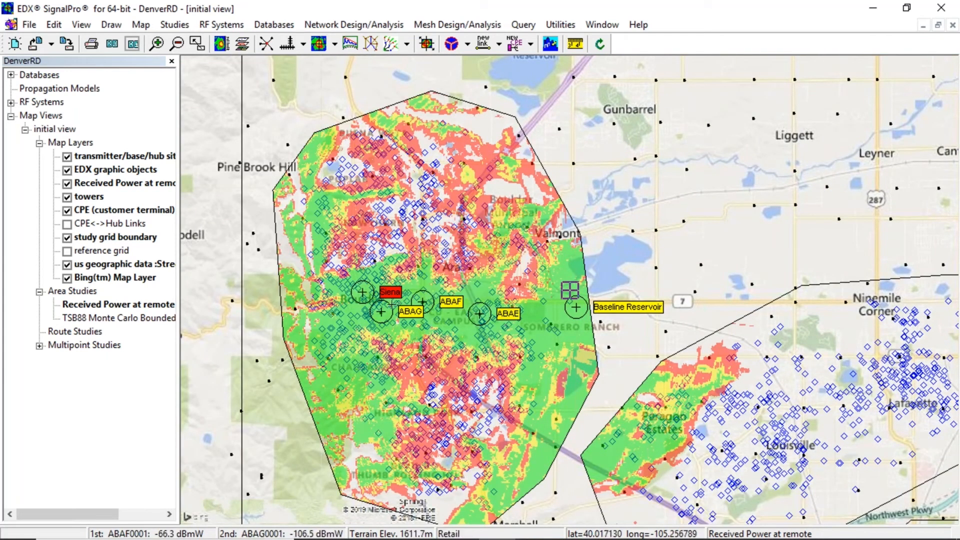
mouse_move(397, 246)
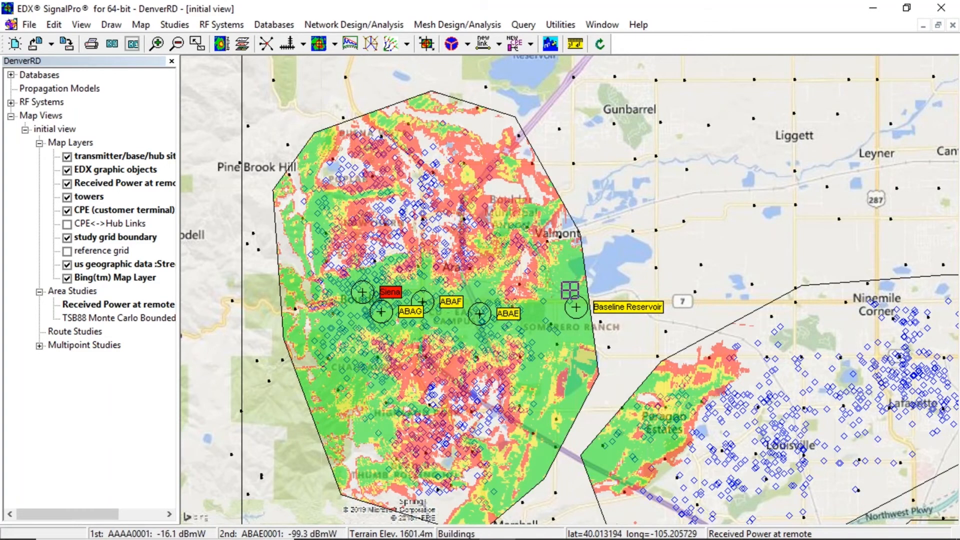
- Review the study radius and point spacing in the Baseline Reservoir site's study sector settings
right_click(471, 309)
key(Return)
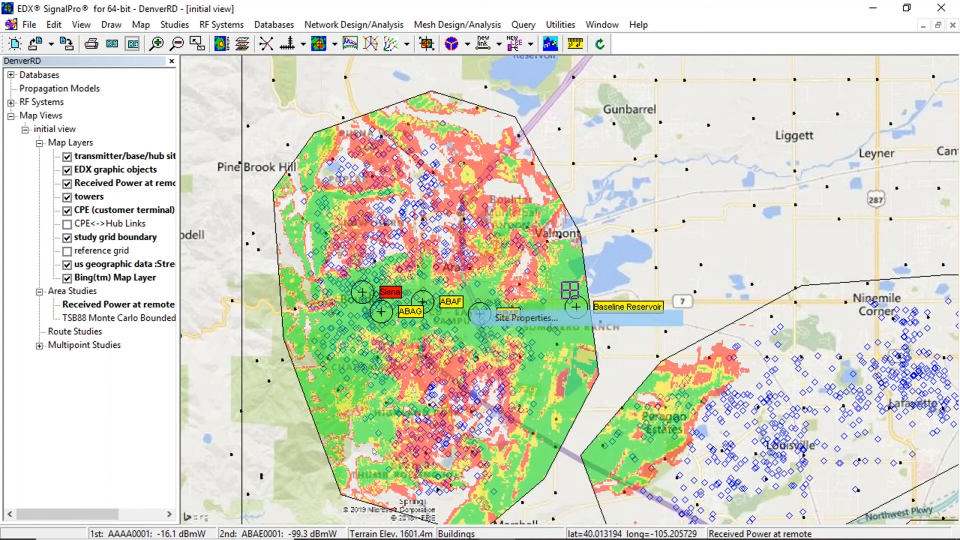
click(411, 520)
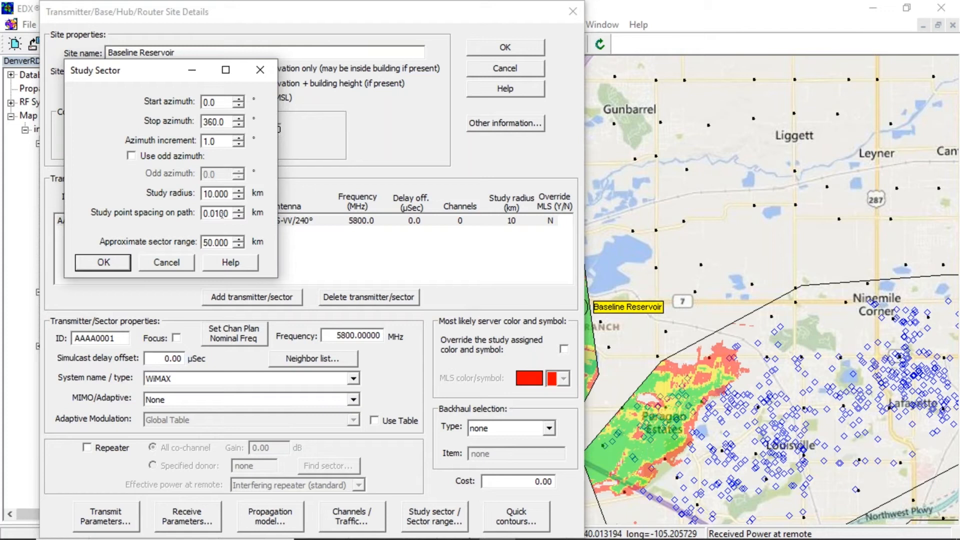
click(259, 70)
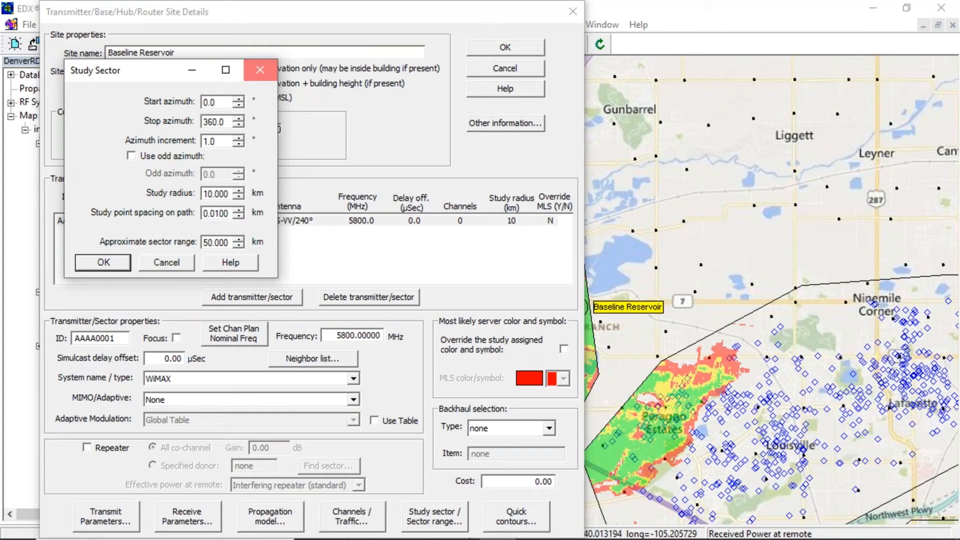
click(573, 11)
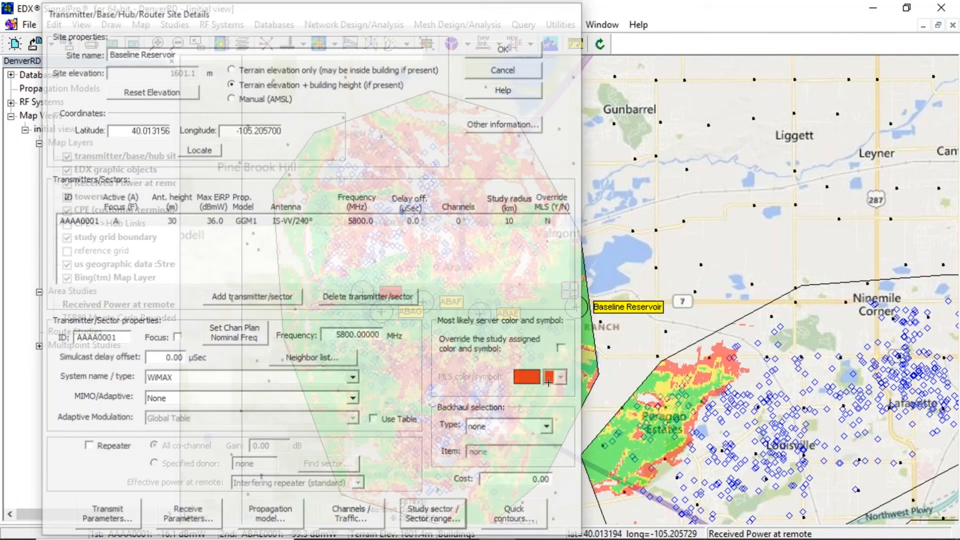
mouse_move(446, 358)
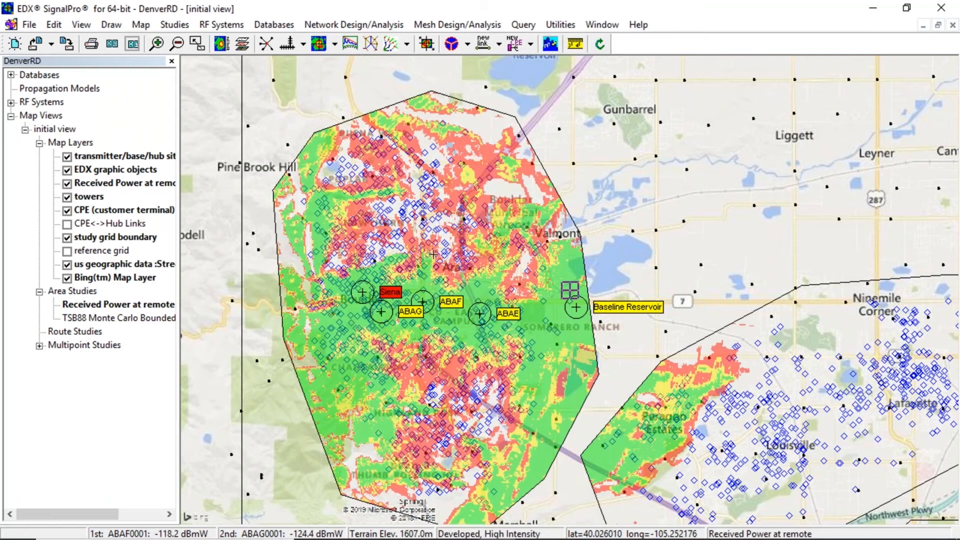
mouse_move(437, 254)
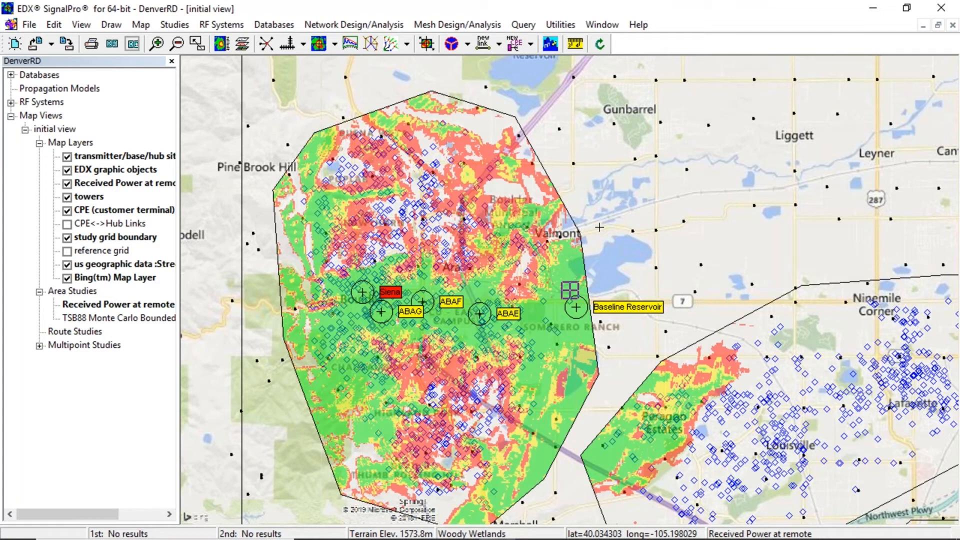
- Examine the received power coverage and customer terminals across all the polygon service areas
scroll(599, 227, down, 3)
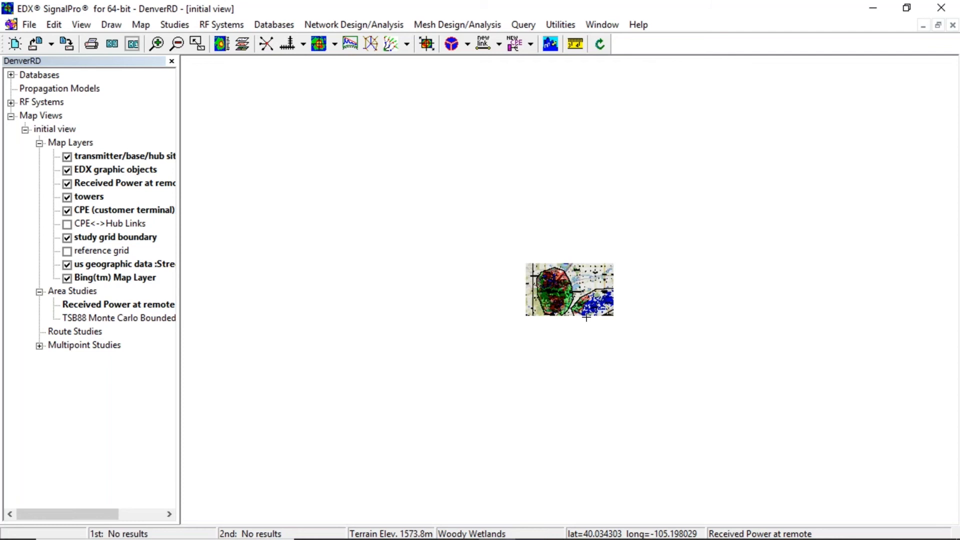
scroll(586, 317, up, 5)
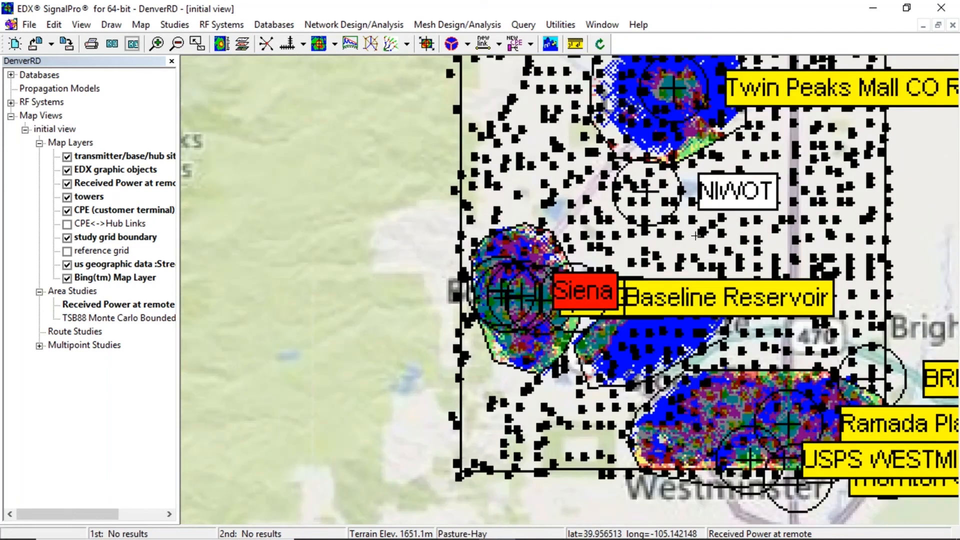
scroll(731, 235, up, 3)
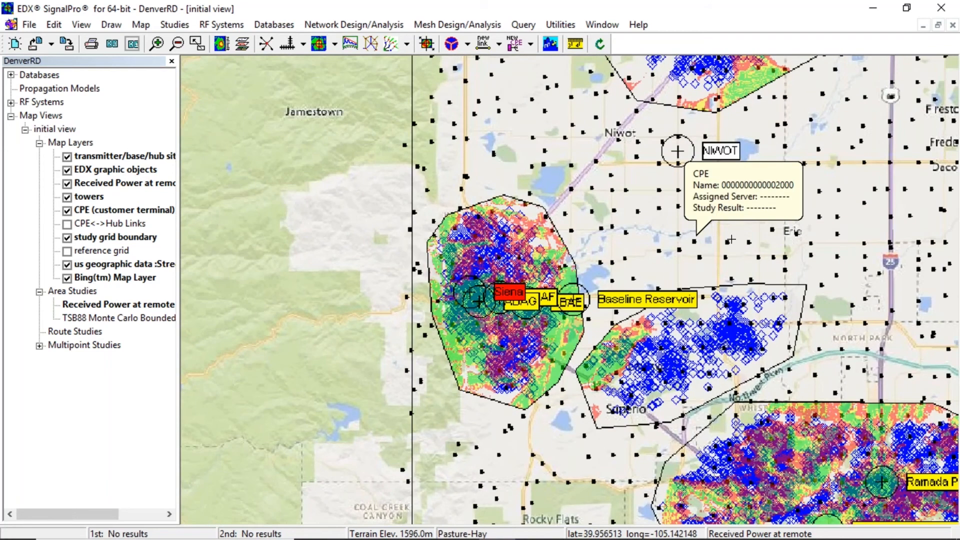
scroll(570, 291, down, 1)
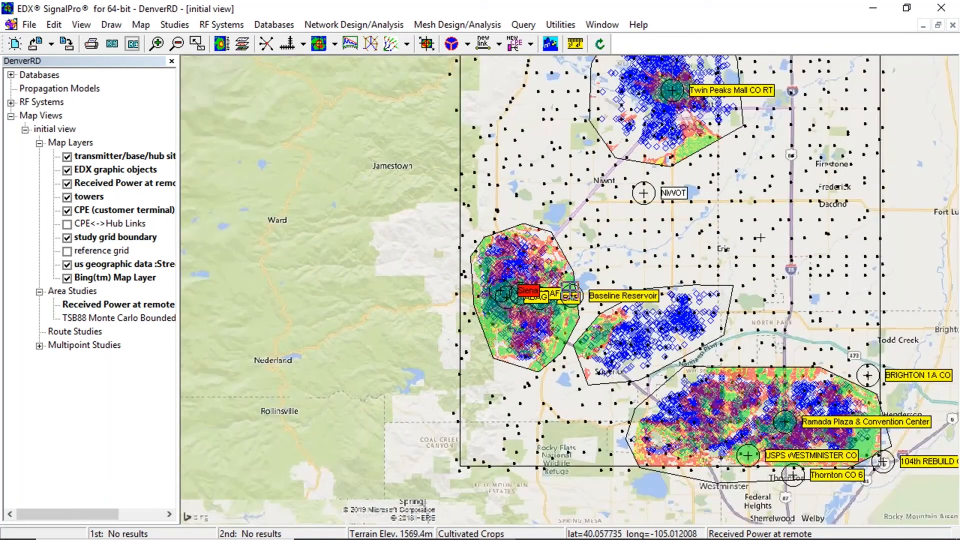
drag(759, 238, 690, 291)
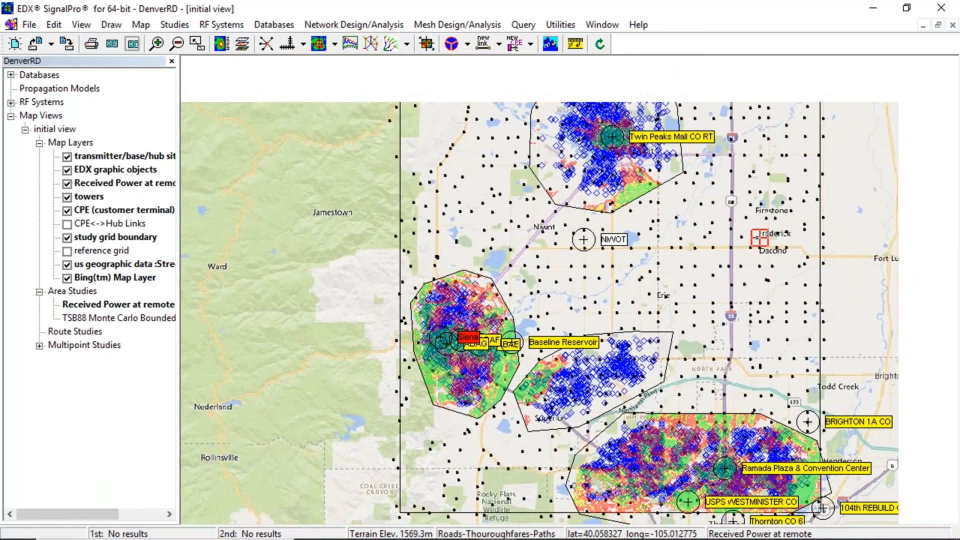
mouse_move(485, 356)
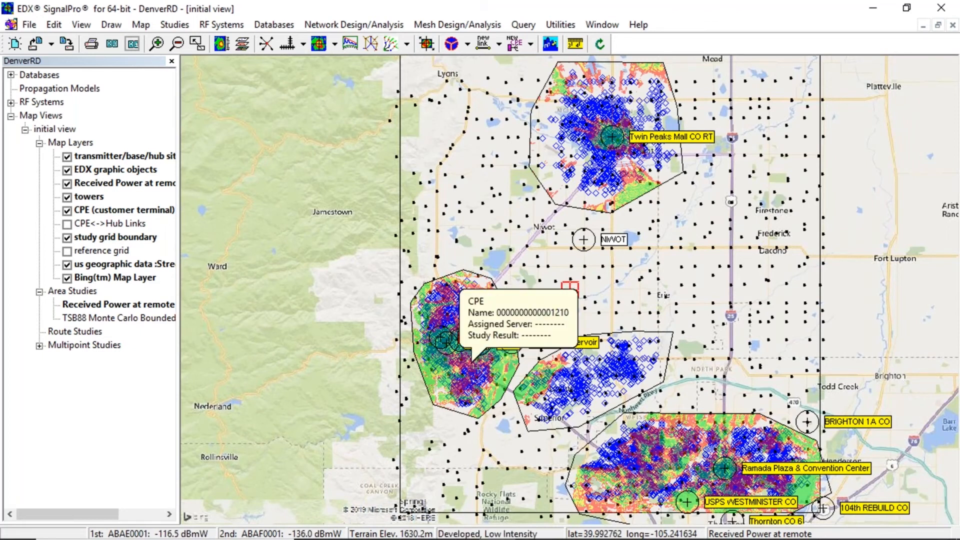
mouse_move(432, 383)
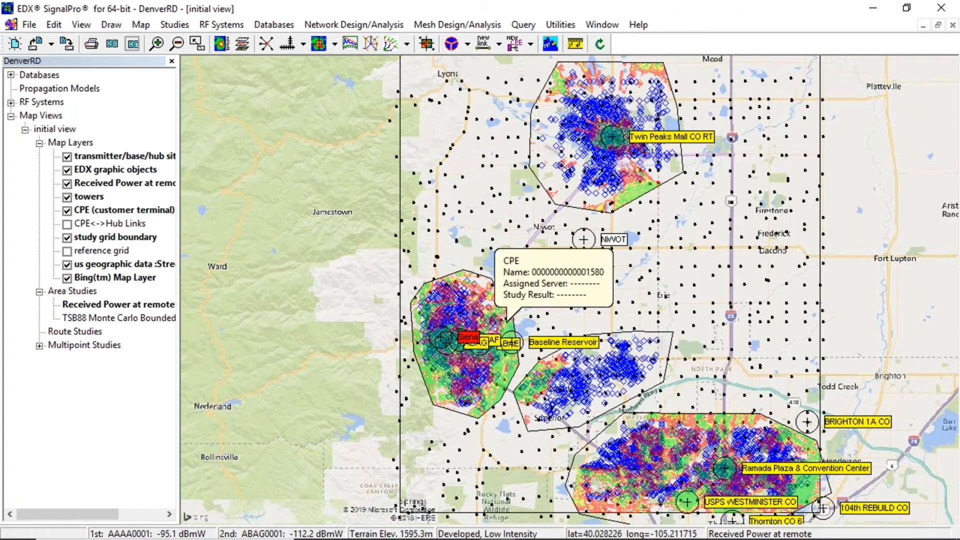
scroll(493, 345, up, 1)
scroll(479, 348, up, 1)
scroll(479, 348, down, 4)
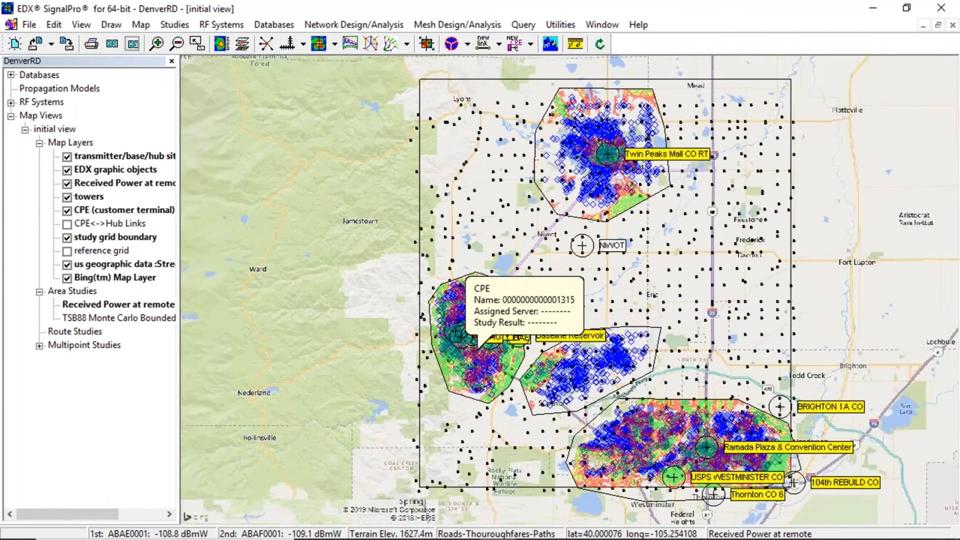
mouse_move(494, 304)
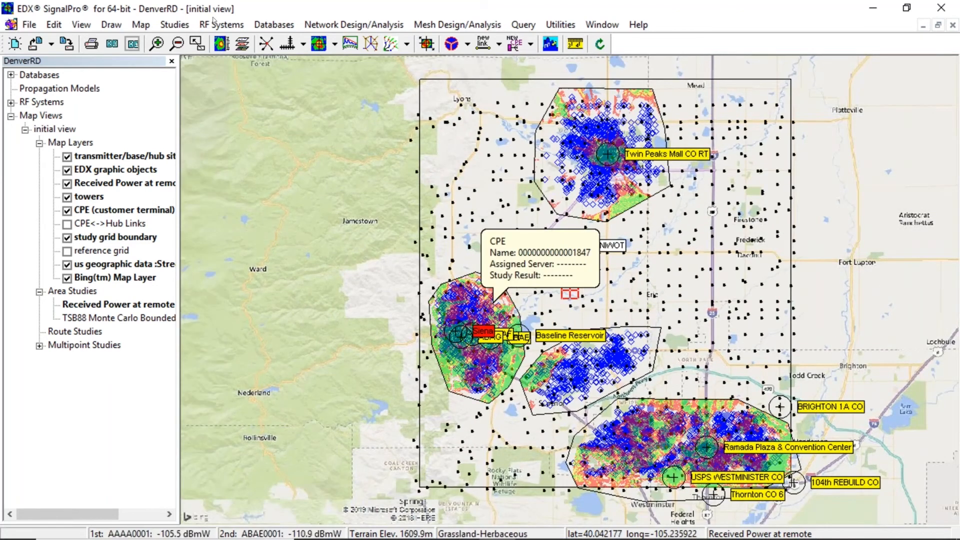
click(182, 24)
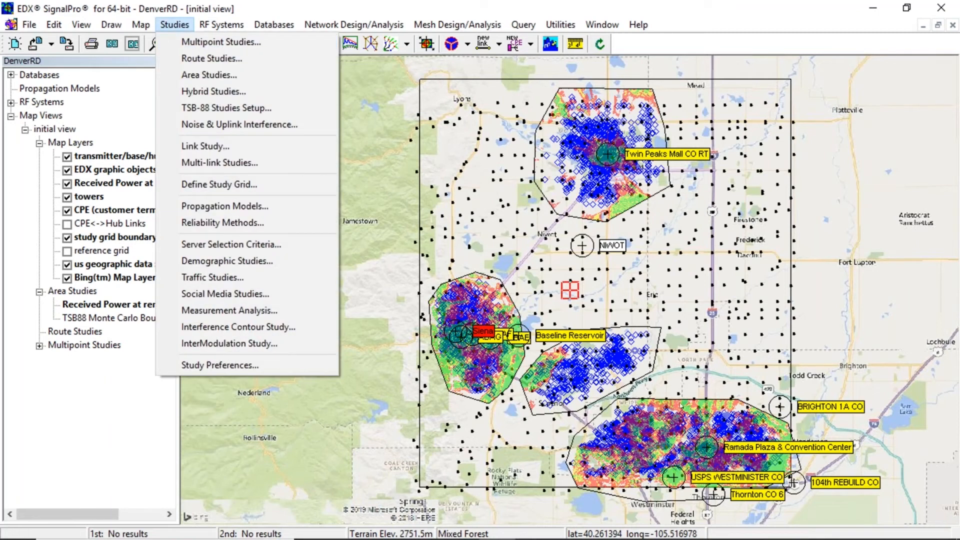
click(512, 253)
mouse_move(488, 295)
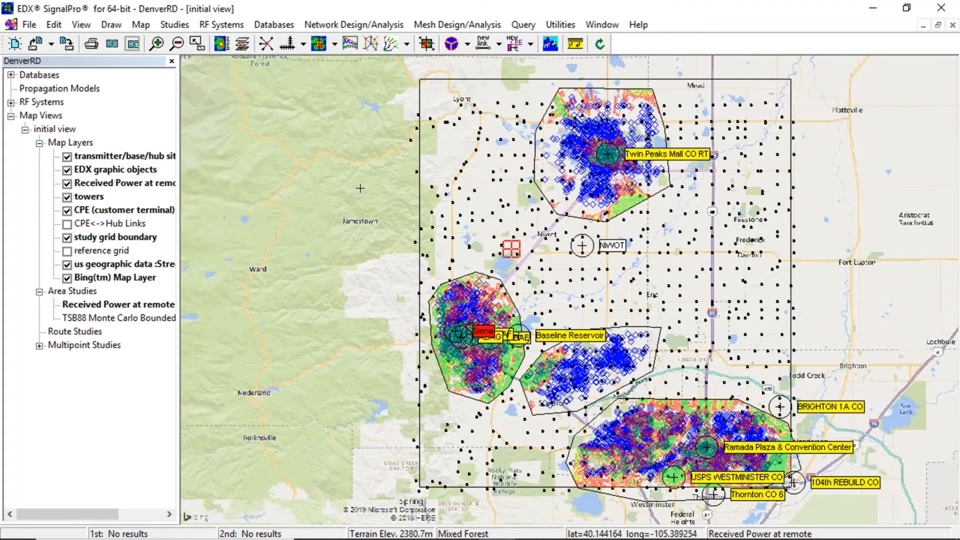
- Open the multipoint server and channel assignment and set the required C/(I+N) to 1 dB
click(353, 25)
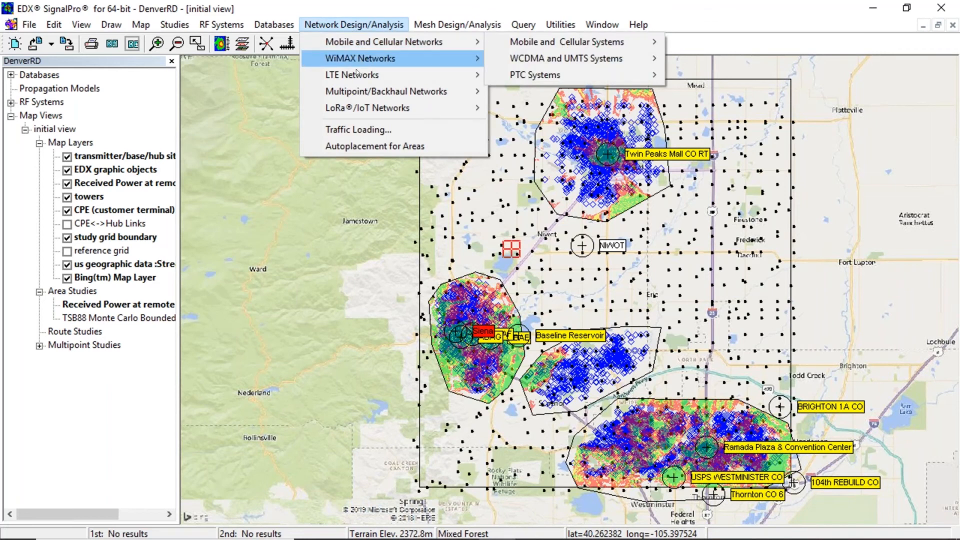
mouse_move(357, 75)
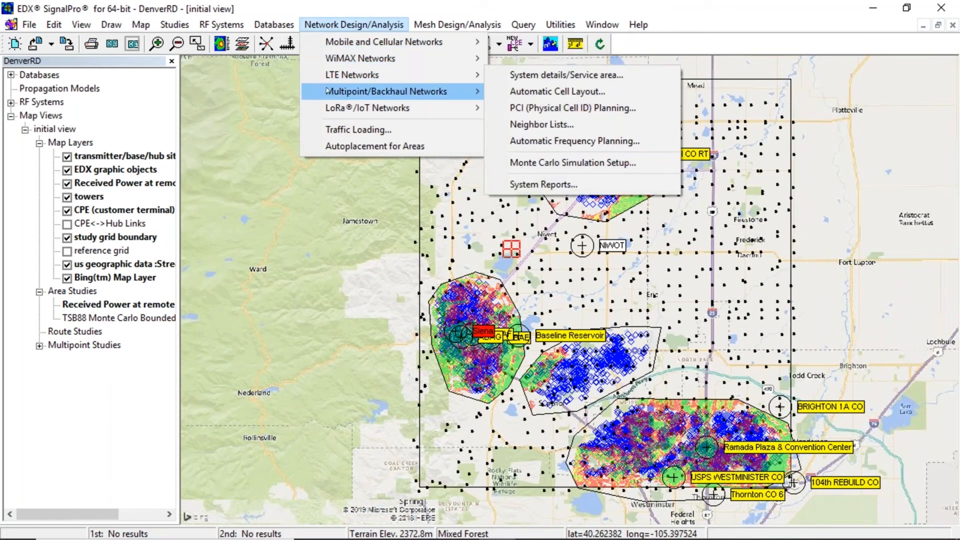
mouse_move(417, 92)
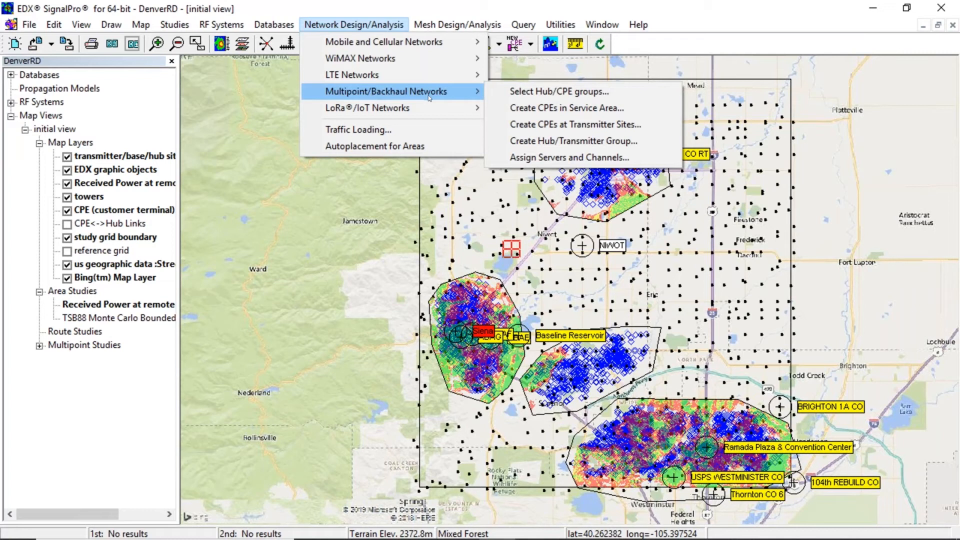
click(546, 159)
drag(557, 79, 559, 26)
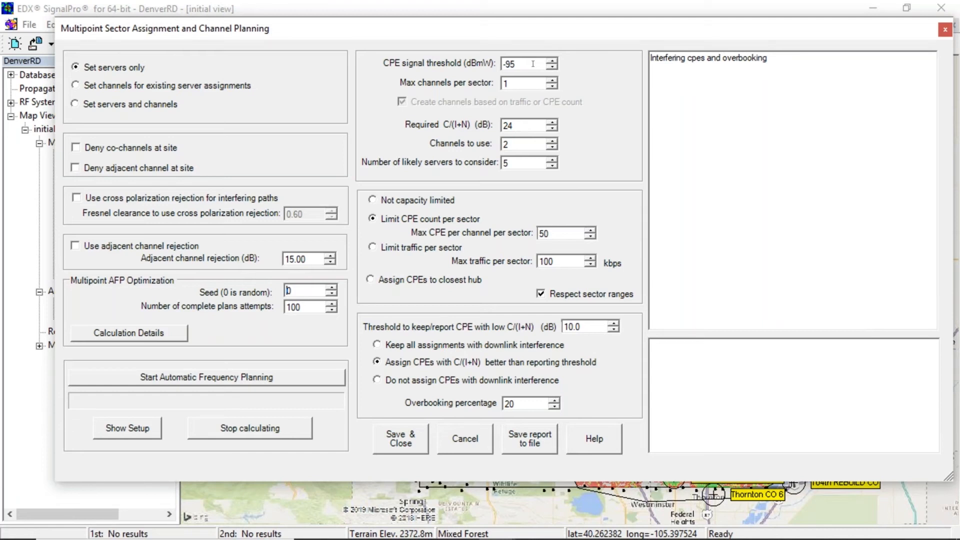
drag(533, 63, 466, 63)
drag(514, 125, 477, 125)
key(BackSpace)
text(1)
key(Tab)
- Limit capacity by CPE count per sector and set the overbooking percentage to 0
click(531, 164)
click(375, 201)
click(383, 220)
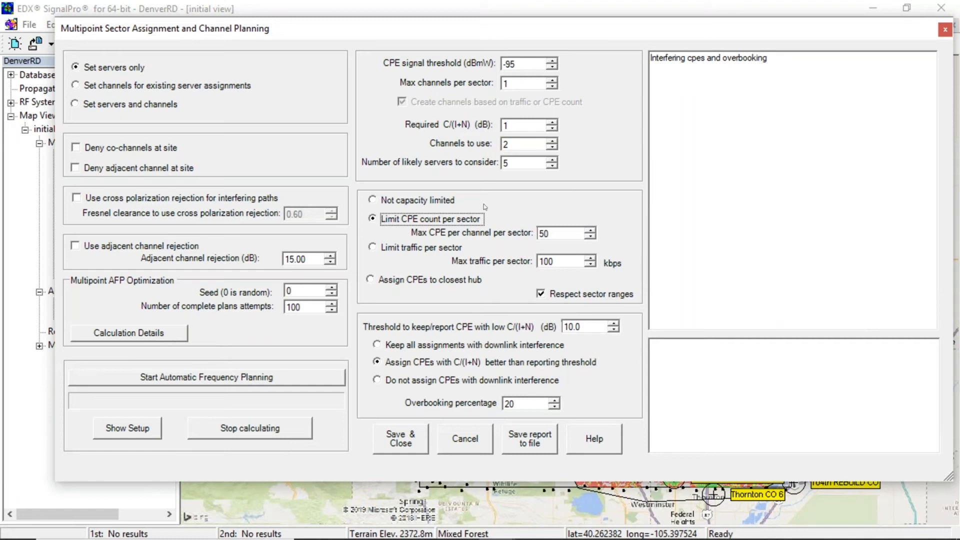
click(556, 234)
double_click(521, 406)
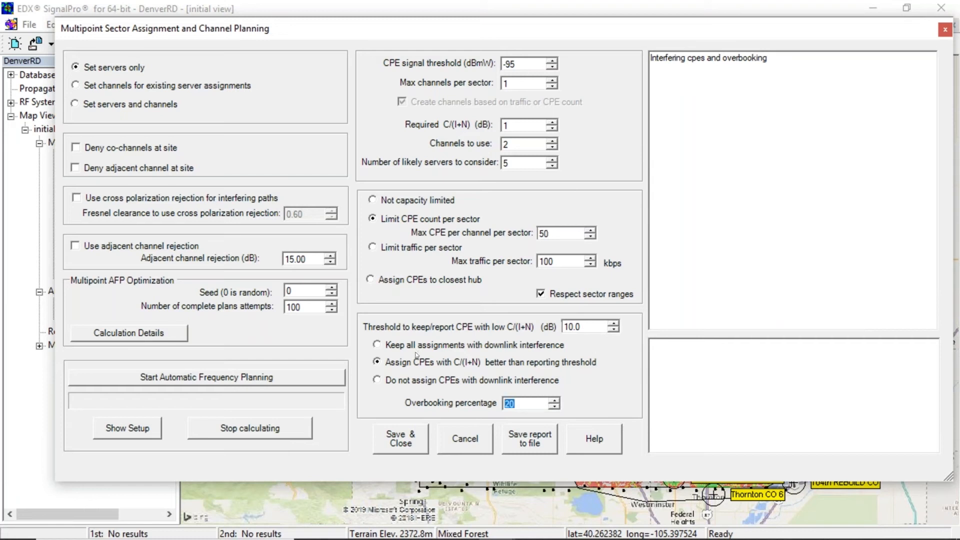
text(0)
key(Tab)
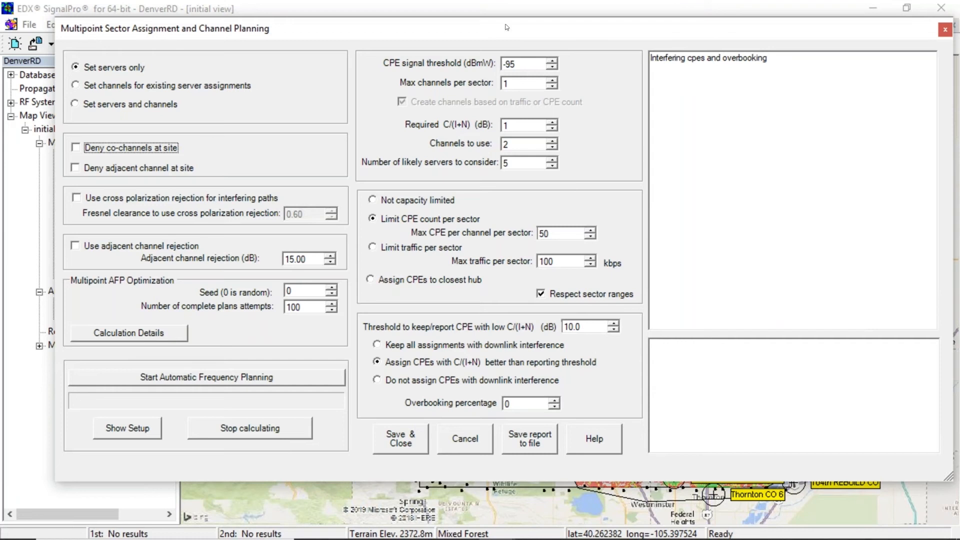
- Run automatic frequency planning to assign servers only to the CPEs
drag(505, 28, 505, 36)
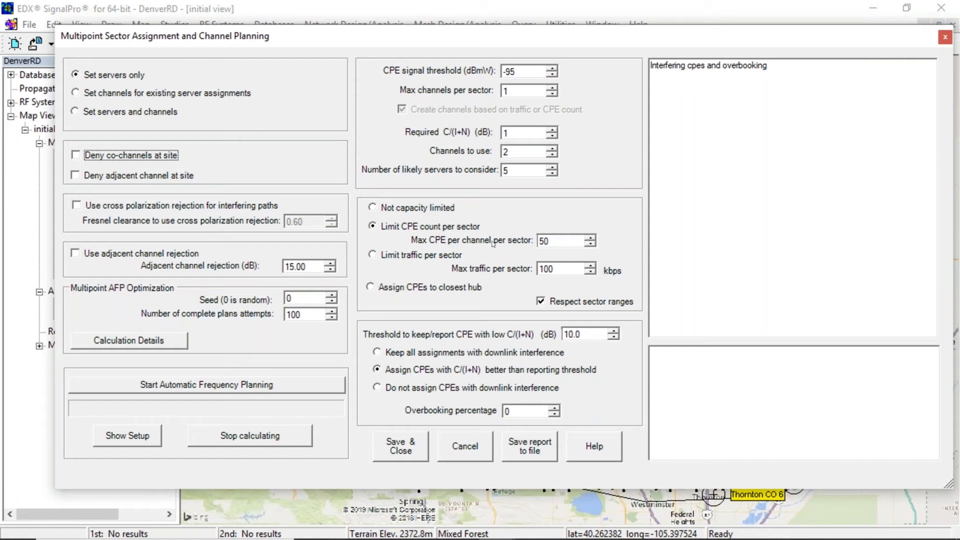
click(218, 388)
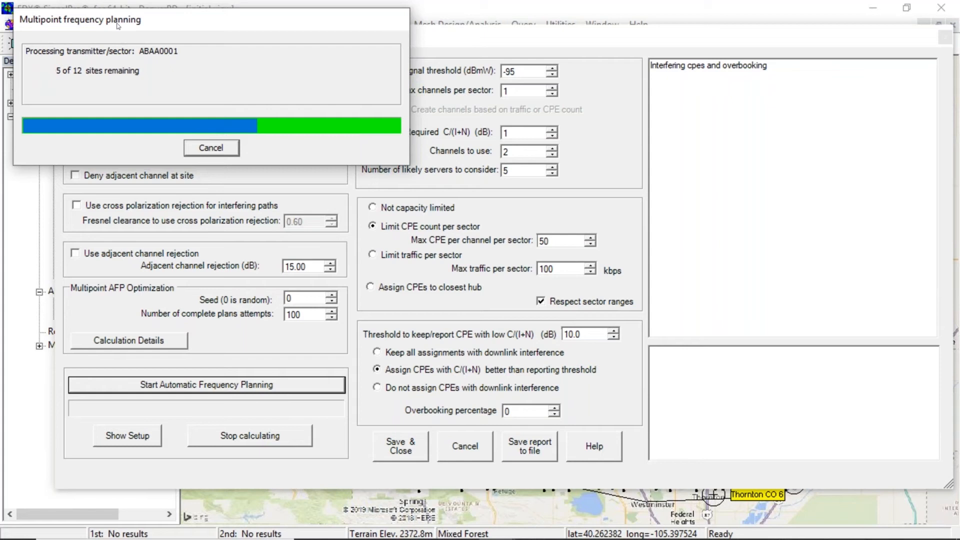
drag(179, 22, 251, 189)
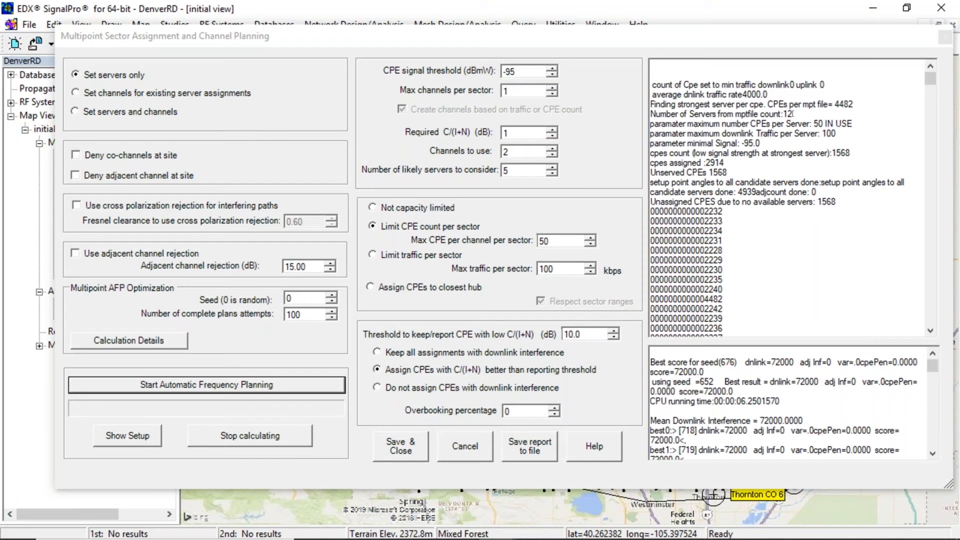
- Review the assigned and unserved CPE counts in the planning report and save the server assignments
click(775, 114)
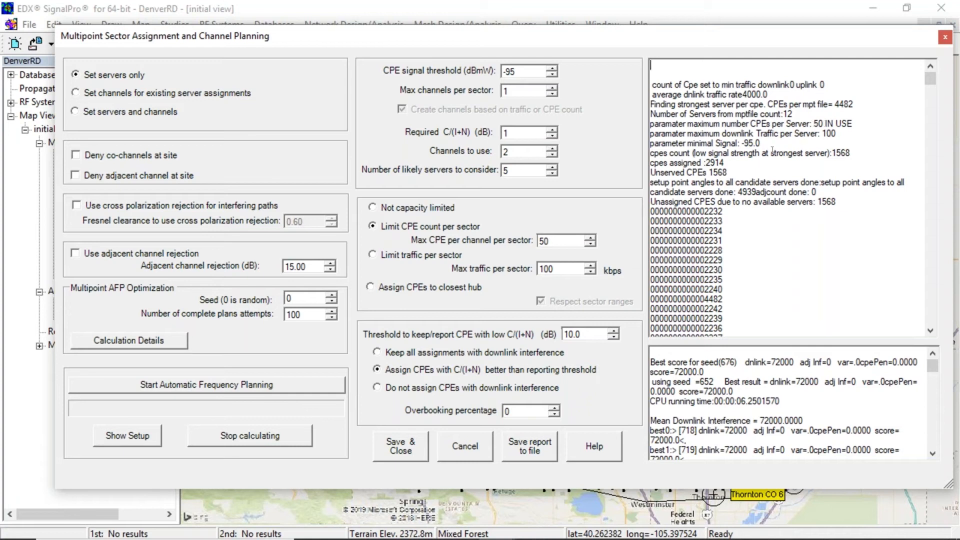
double_click(719, 162)
click(709, 172)
double_click(733, 172)
click(400, 446)
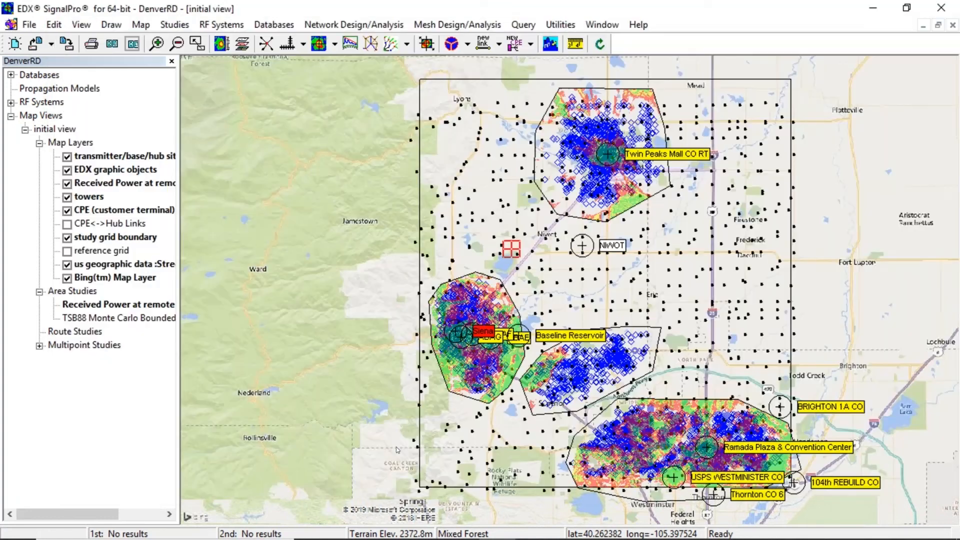
- Show the CPE<->Hub Links layer and hide the Received Power at remote layer on the map
drag(682, 286, 641, 290)
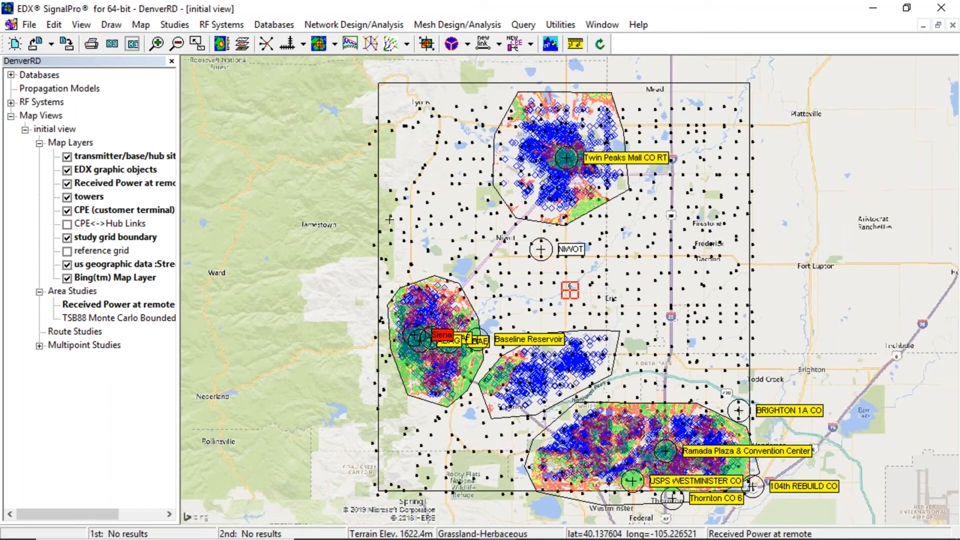
scroll(443, 210, up, 1)
click(67, 224)
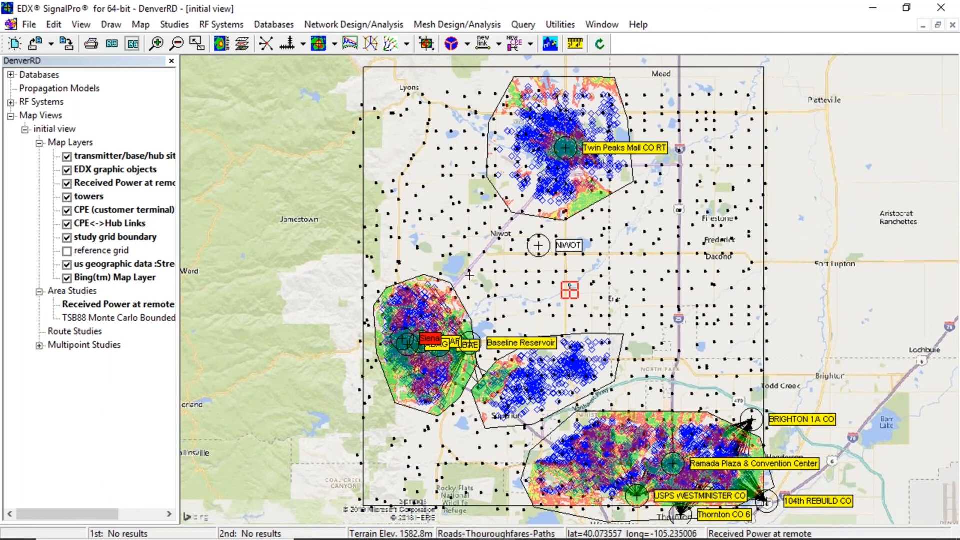
click(67, 183)
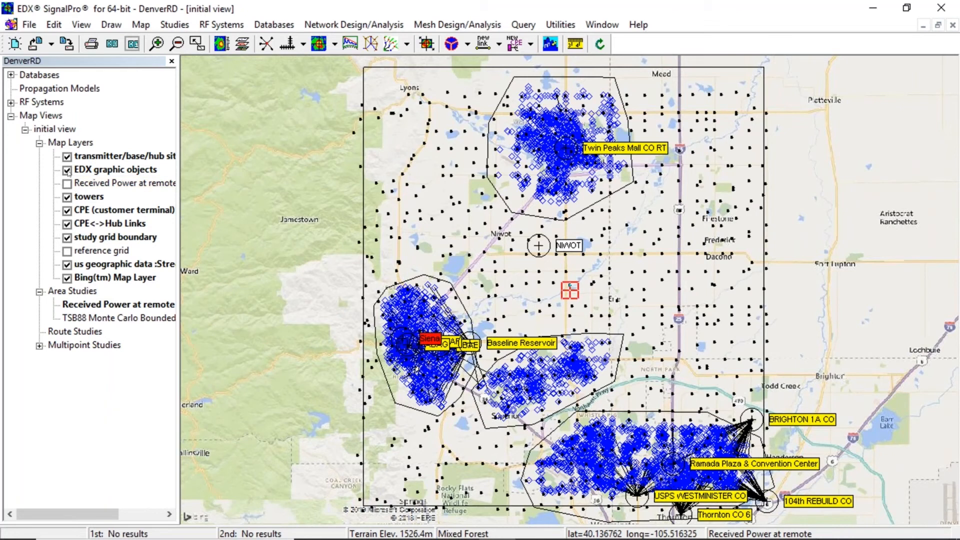
- Set the transparency of the CPE (customer terminal) map layer to 51%
scroll(566, 244, up, 2)
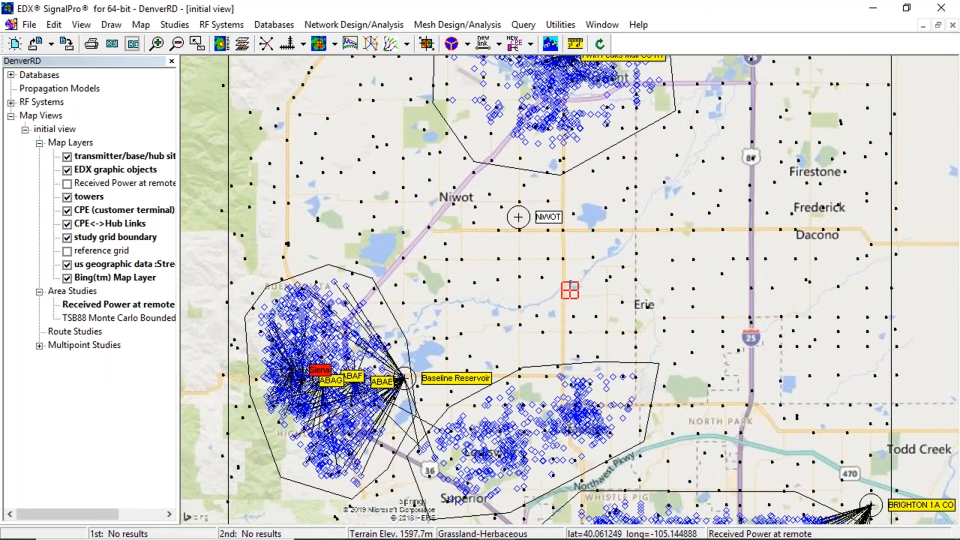
drag(498, 283, 726, 212)
scroll(600, 363, up, 4)
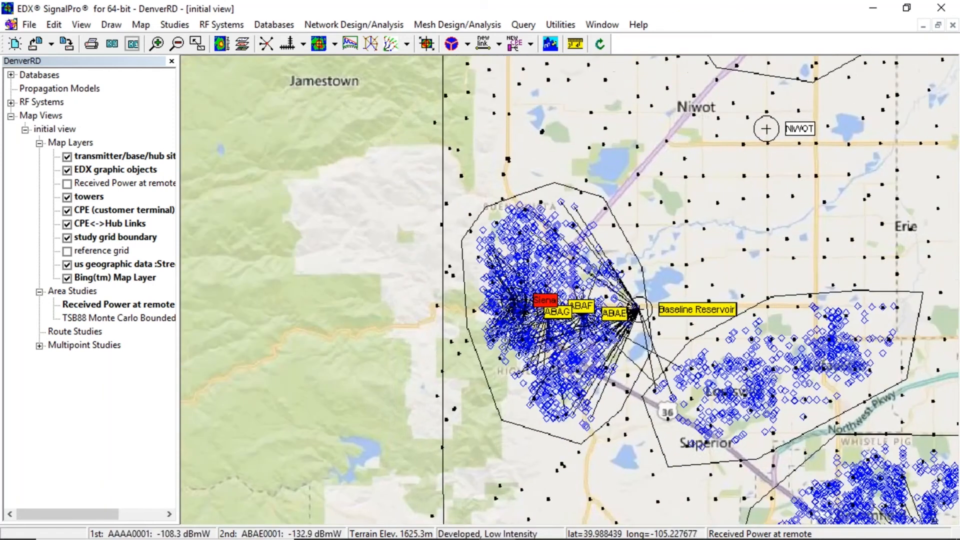
scroll(599, 358, up, 1)
right_click(245, 288)
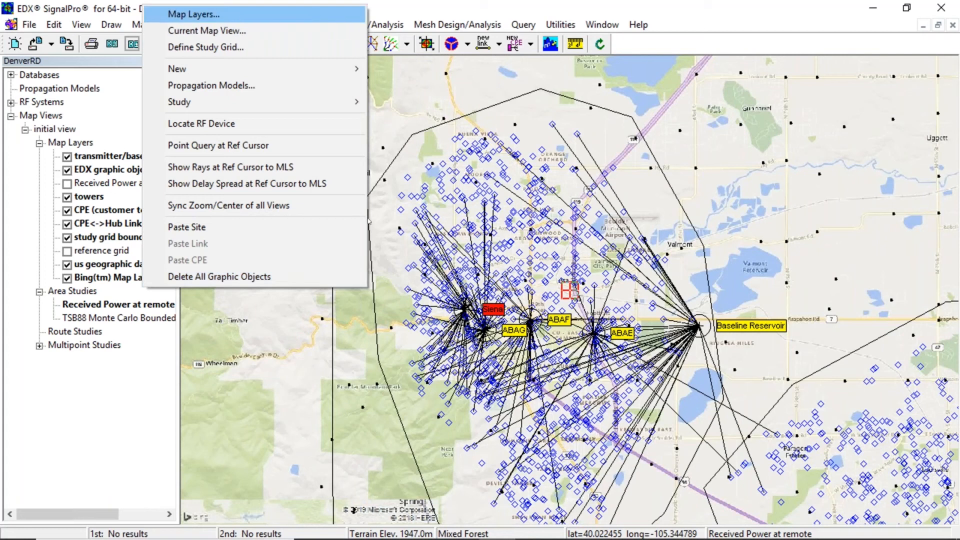
click(242, 17)
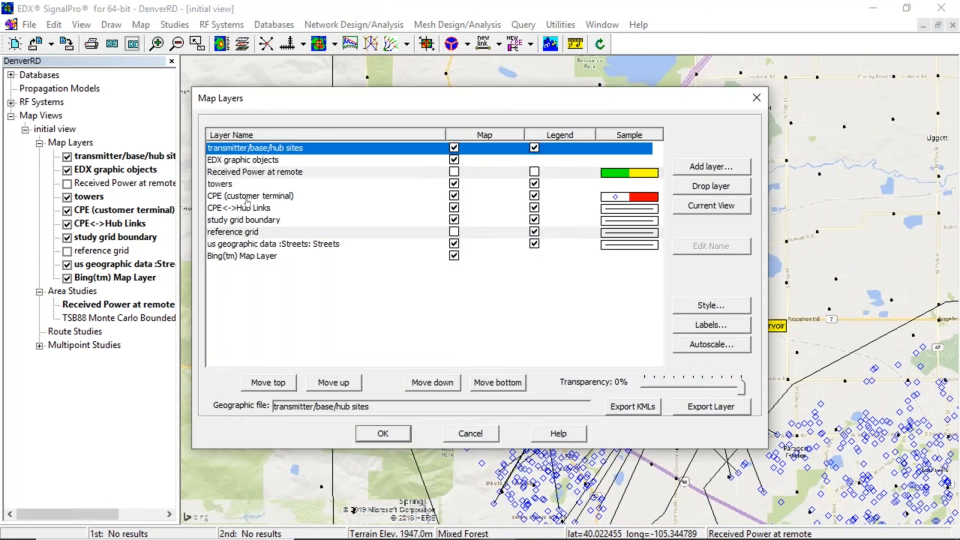
click(246, 198)
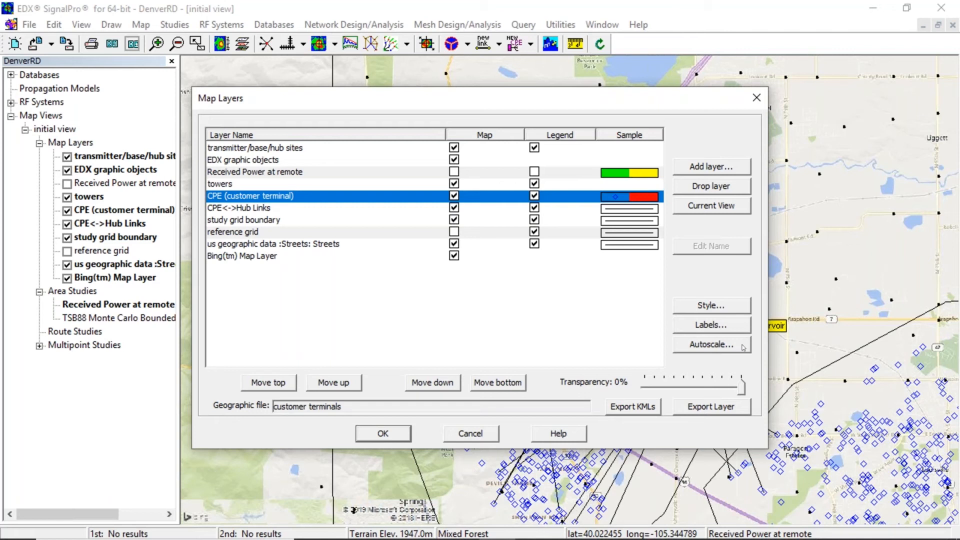
drag(730, 391, 694, 390)
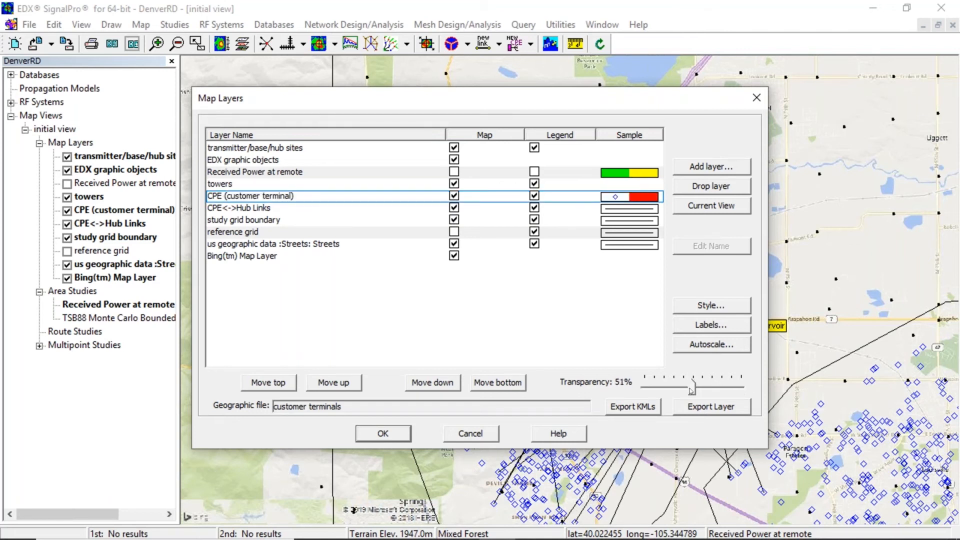
click(381, 433)
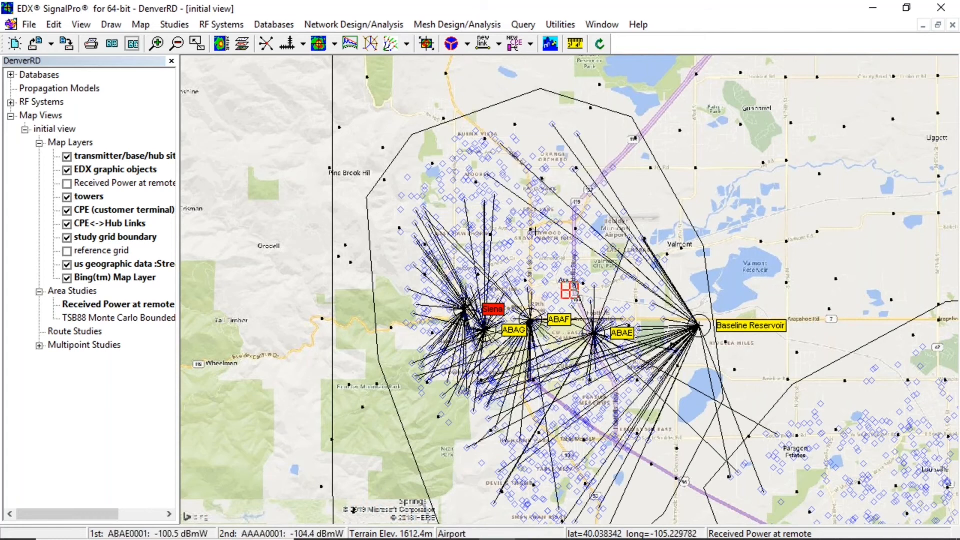
- Run the Received Power at remote multipoint study based on assigned servers, accepting that some CPEs have no server
mouse_move(530, 236)
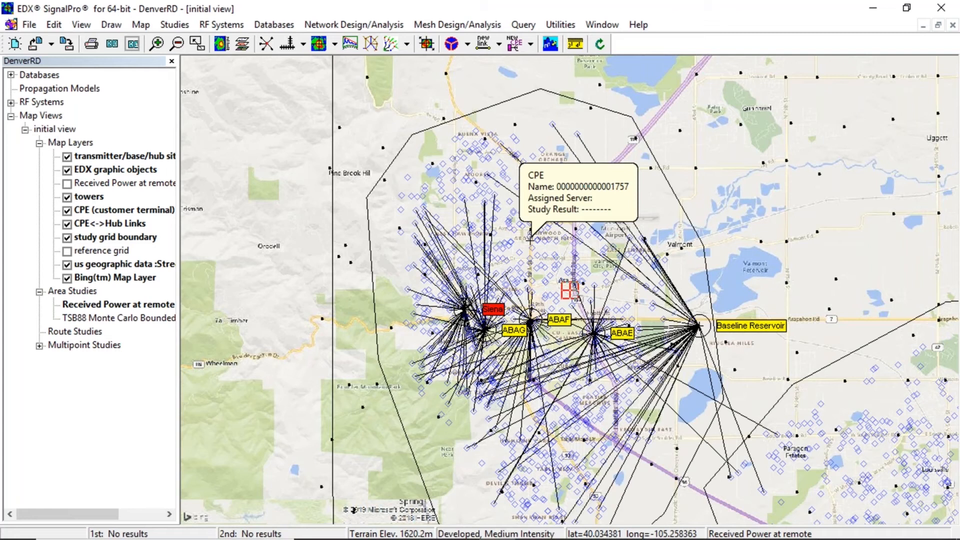
mouse_move(531, 258)
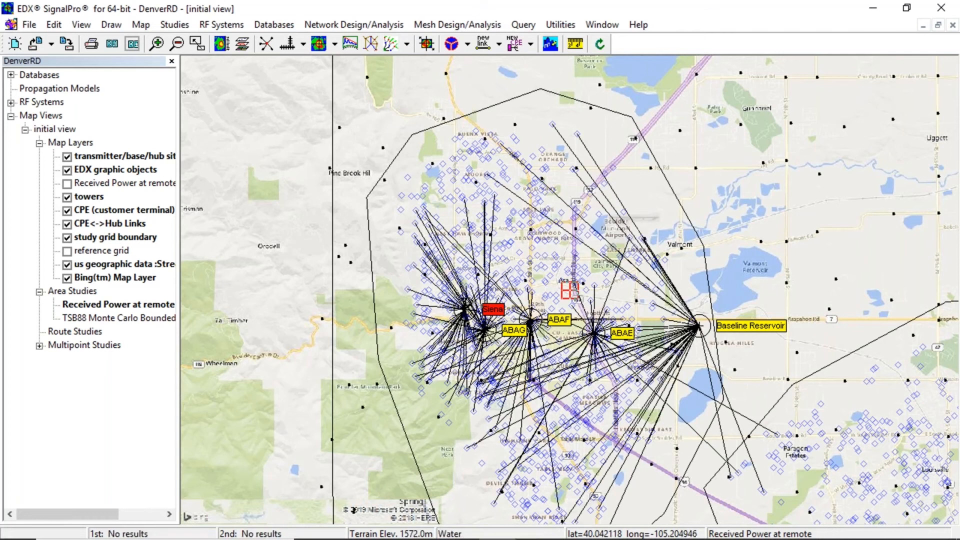
scroll(716, 216, down, 3)
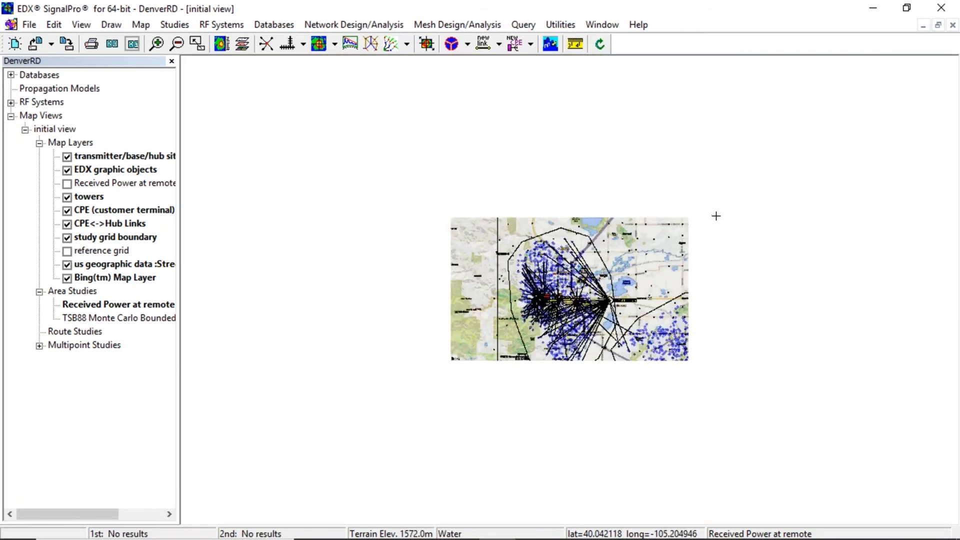
scroll(716, 217, up, 3)
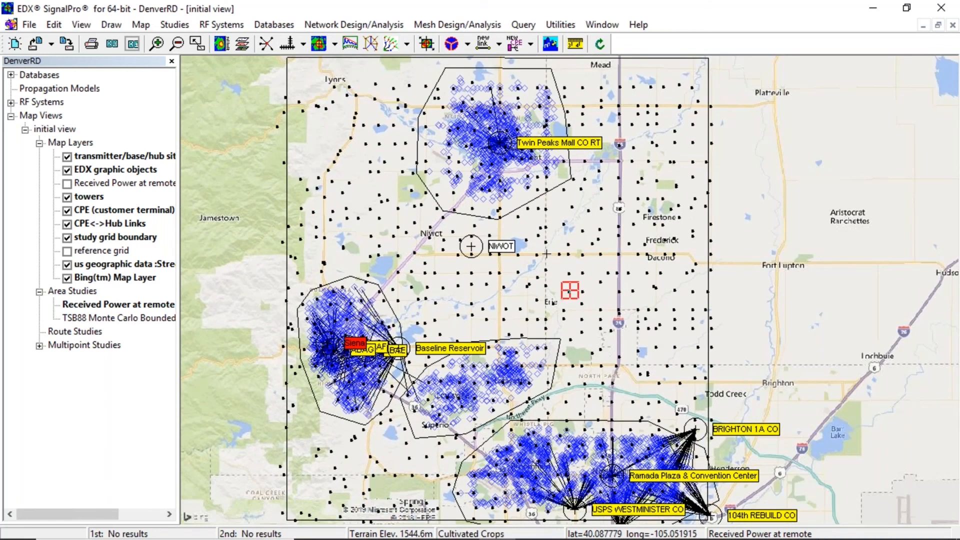
click(180, 25)
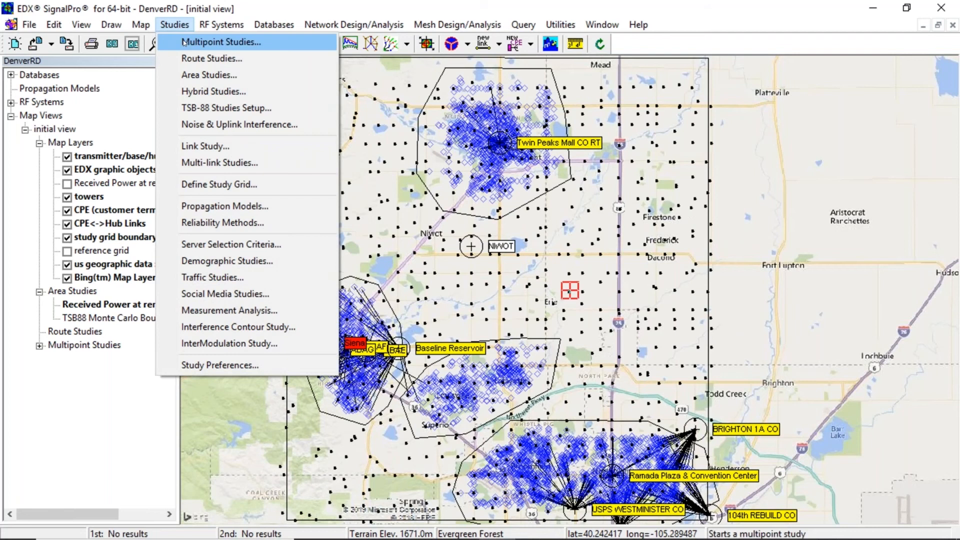
click(185, 42)
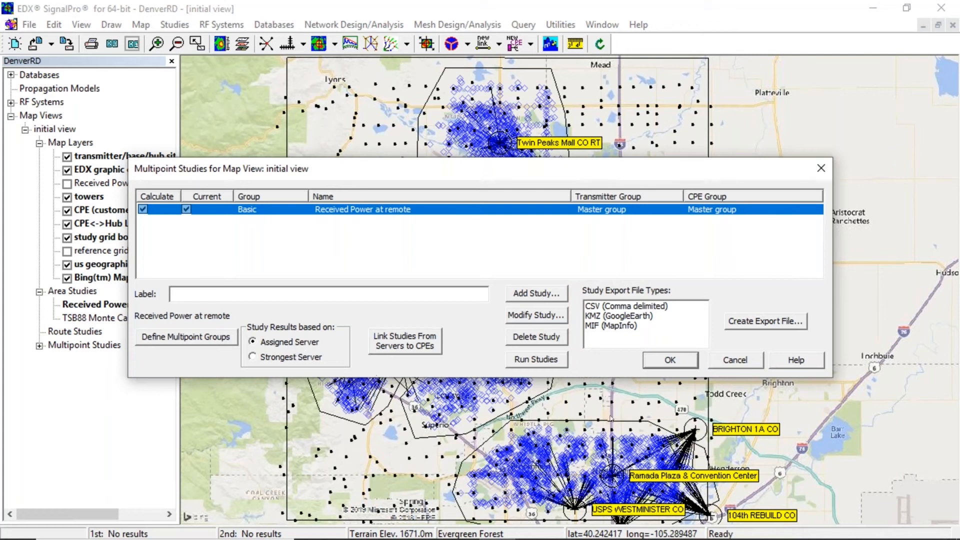
click(545, 365)
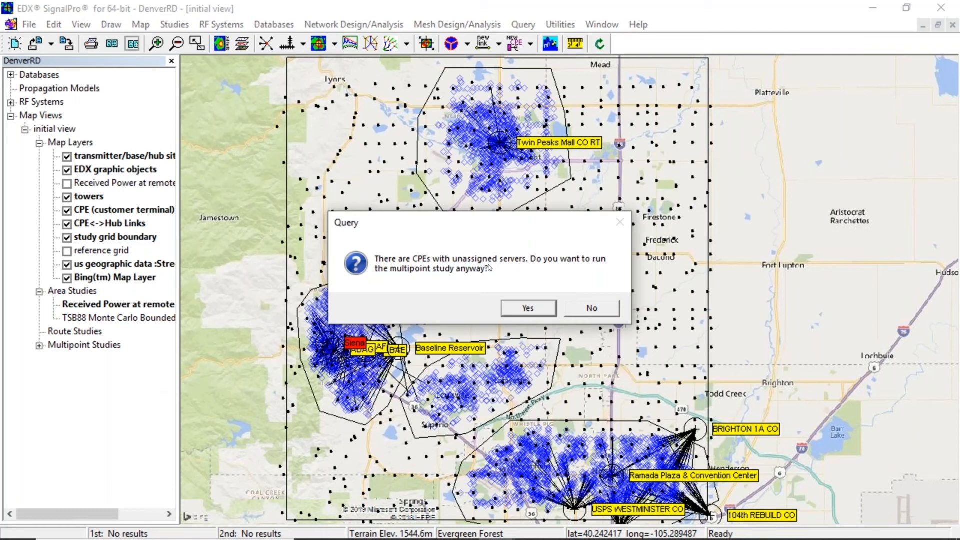
click(530, 309)
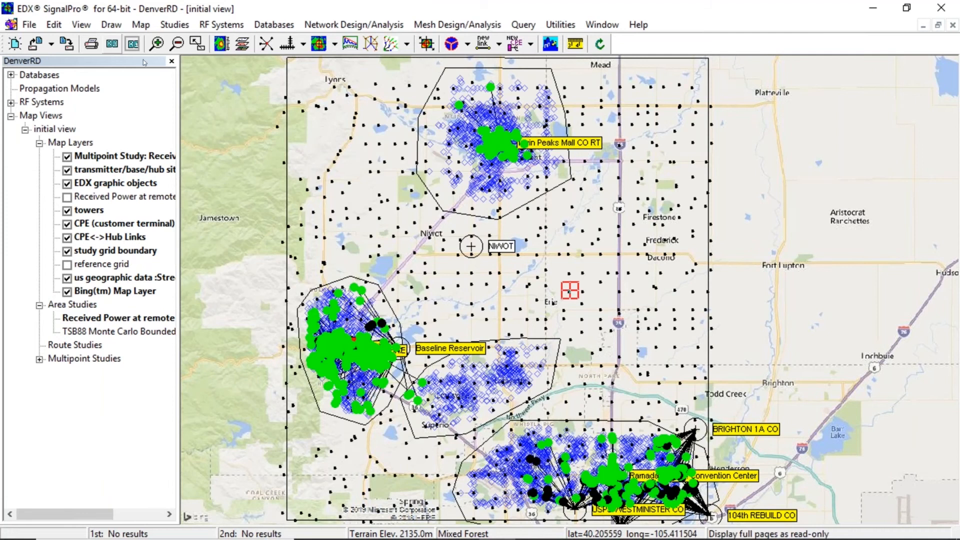
- Style the multipoint study layer with a hollow diamond symbol at point size 8, keeping its signal color levels
mouse_move(492, 133)
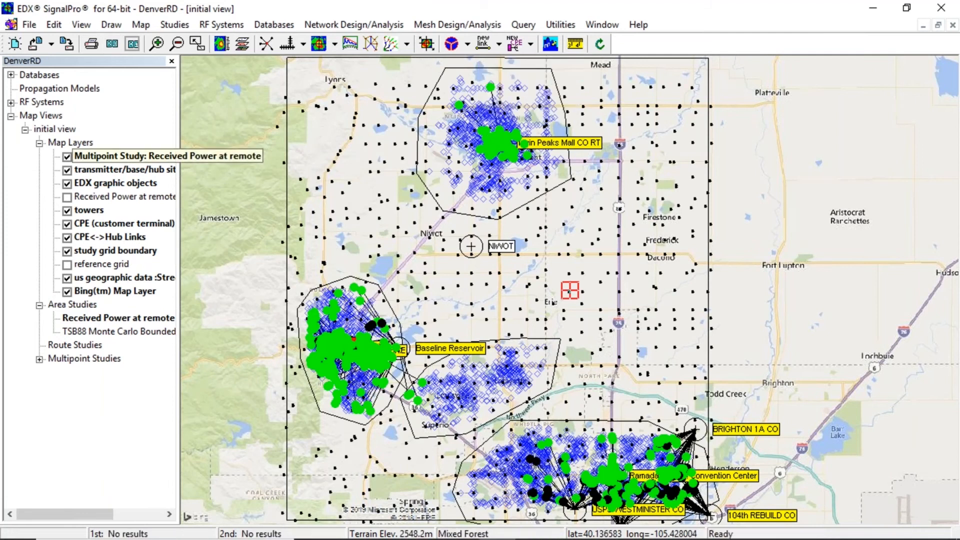
double_click(115, 156)
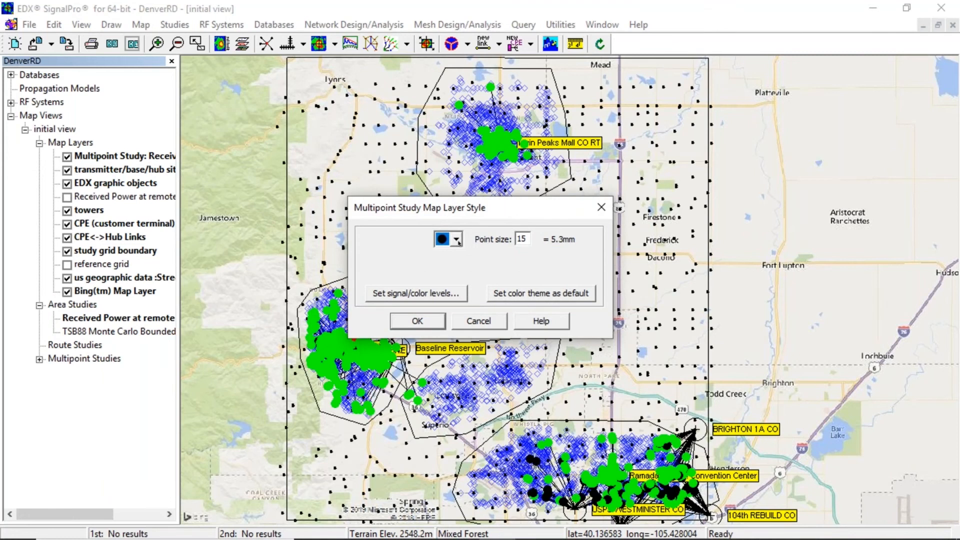
click(457, 240)
scroll(447, 286, down, 2)
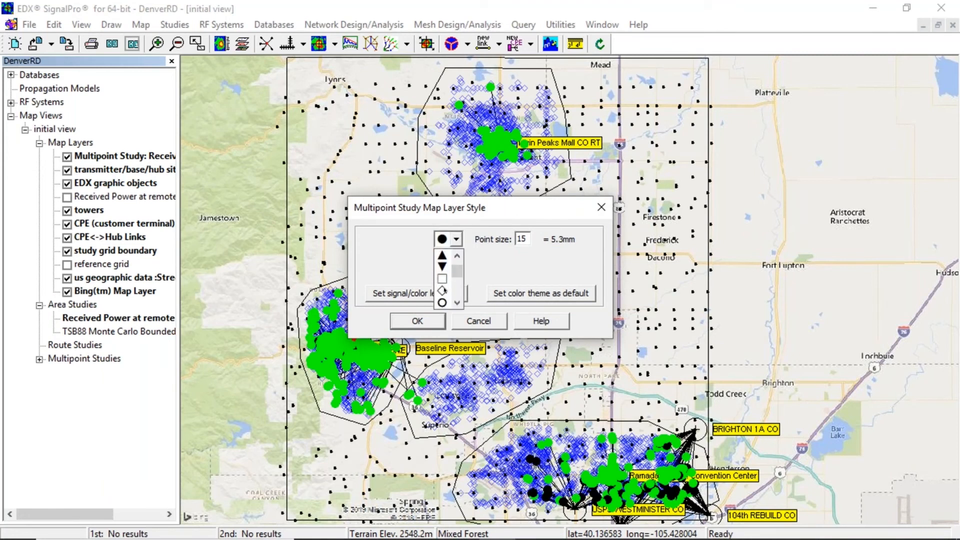
click(442, 291)
key(Tab)
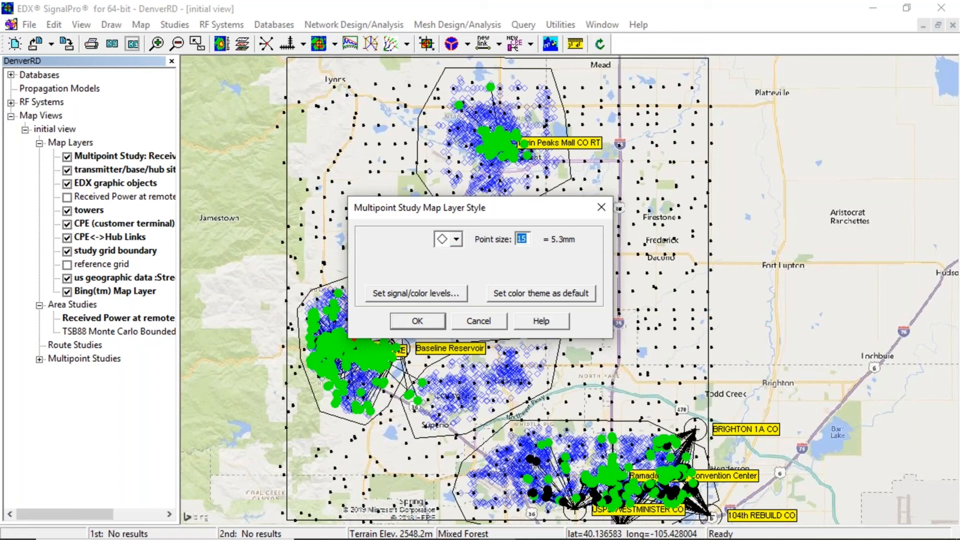
text(8)
key(Tab)
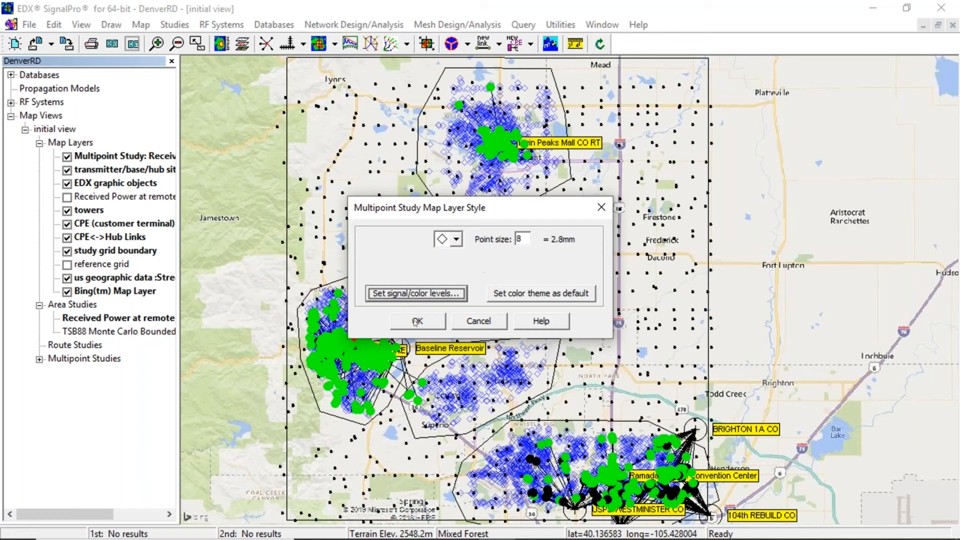
click(425, 300)
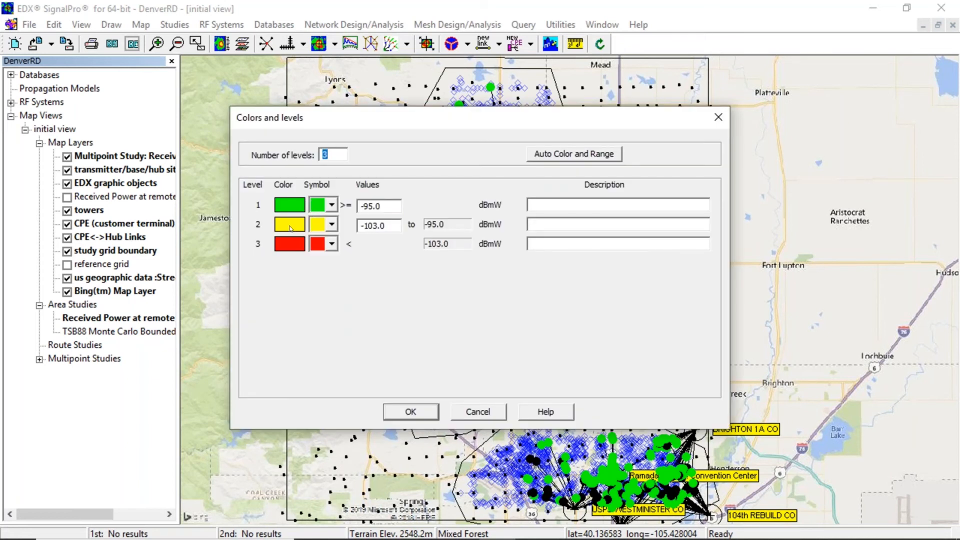
click(430, 415)
click(430, 322)
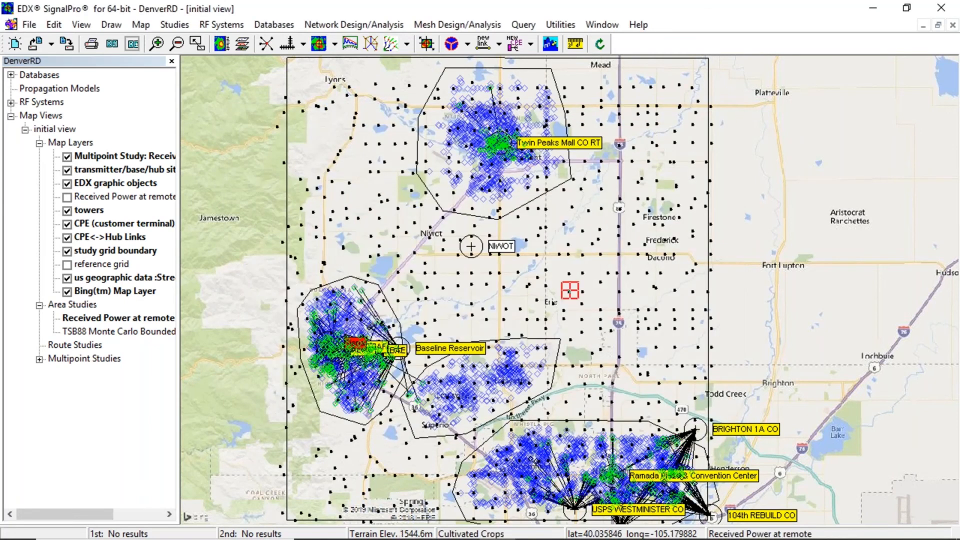
- Examine the multipoint study results at the CPEs linked to the Twin Peaks Mall CO RT site
drag(460, 303, 487, 331)
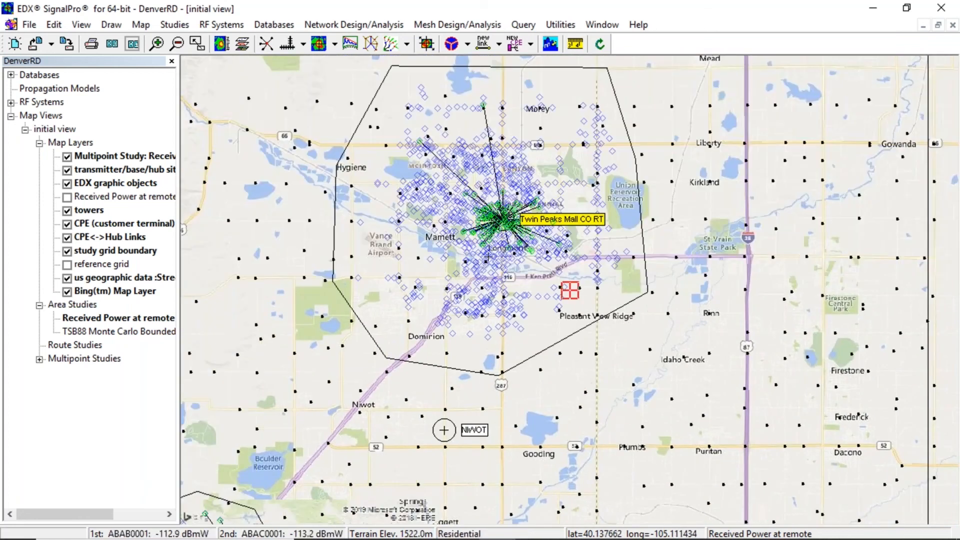
drag(487, 255, 528, 339)
scroll(546, 316, up, 5)
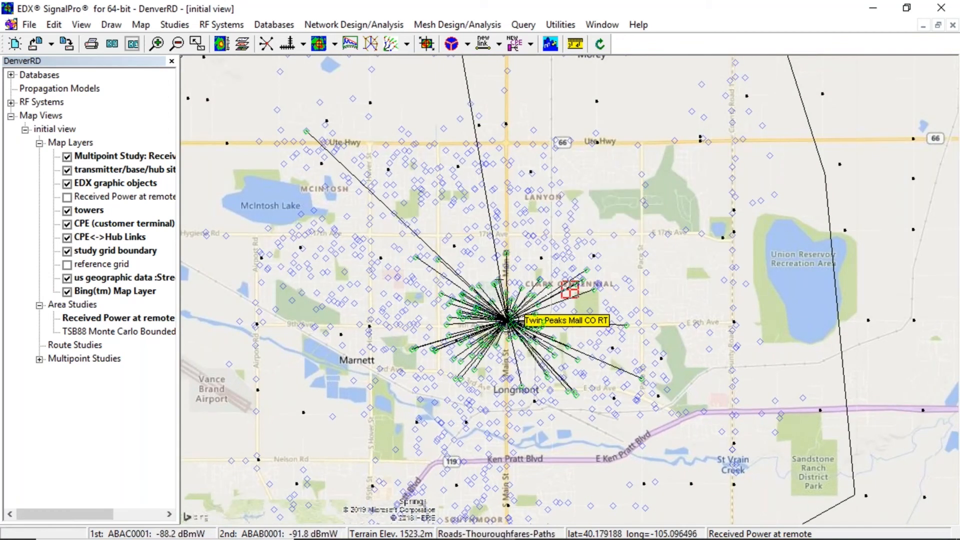
mouse_move(462, 314)
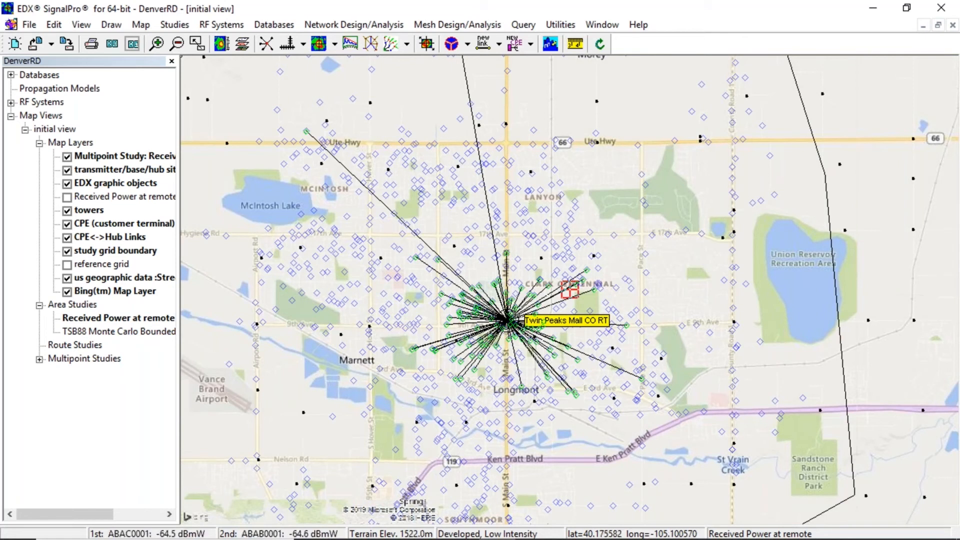
mouse_move(511, 313)
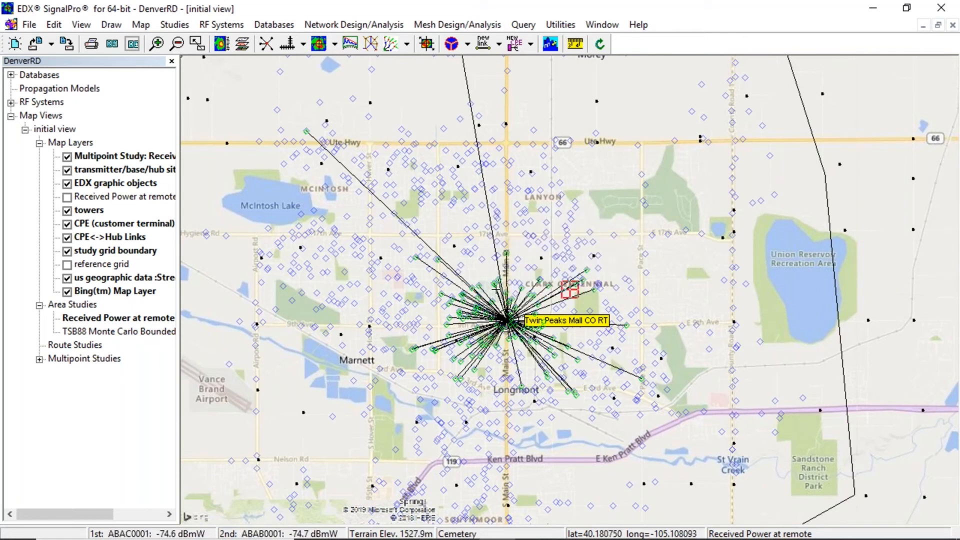
mouse_move(723, 377)
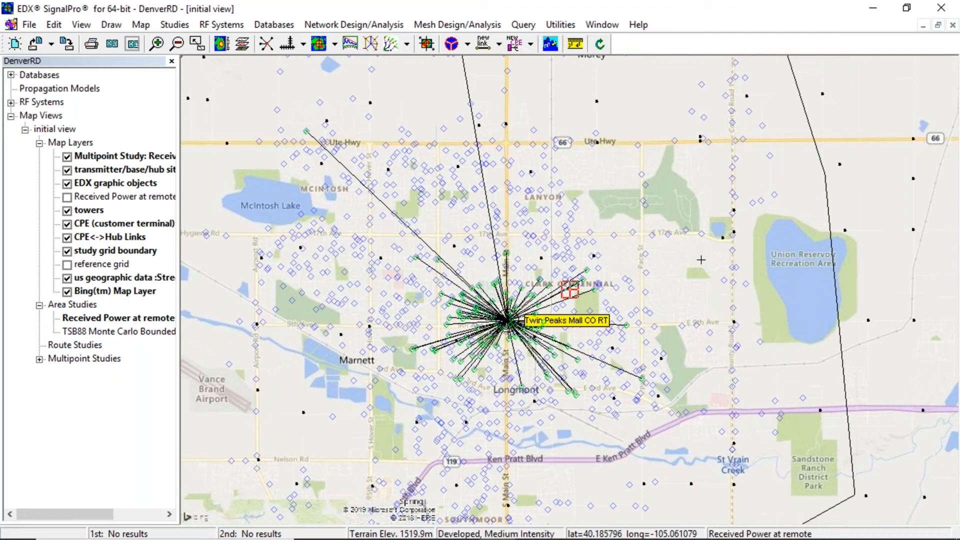
- Query the Received Power at remote multipoint study and review its per-CPE results and threshold statistics
click(523, 25)
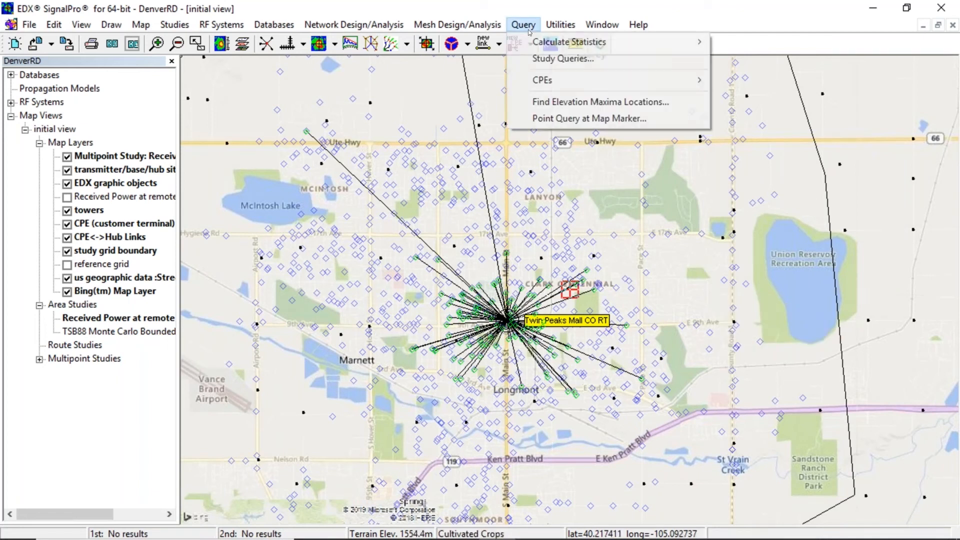
click(535, 60)
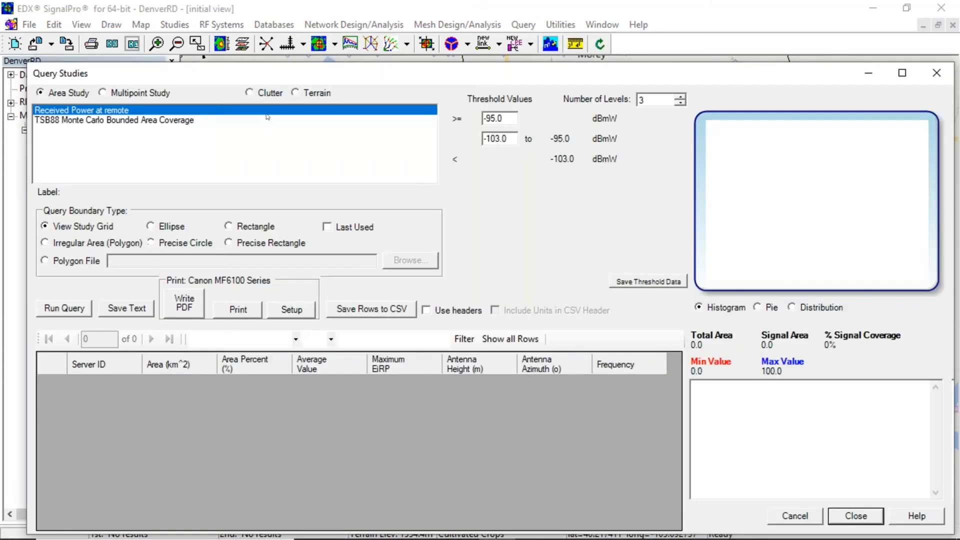
click(129, 94)
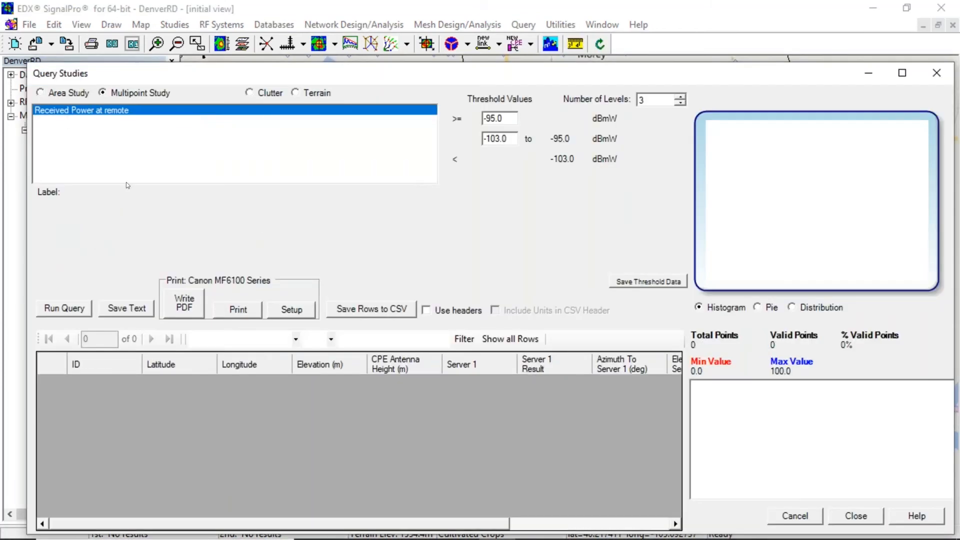
click(81, 310)
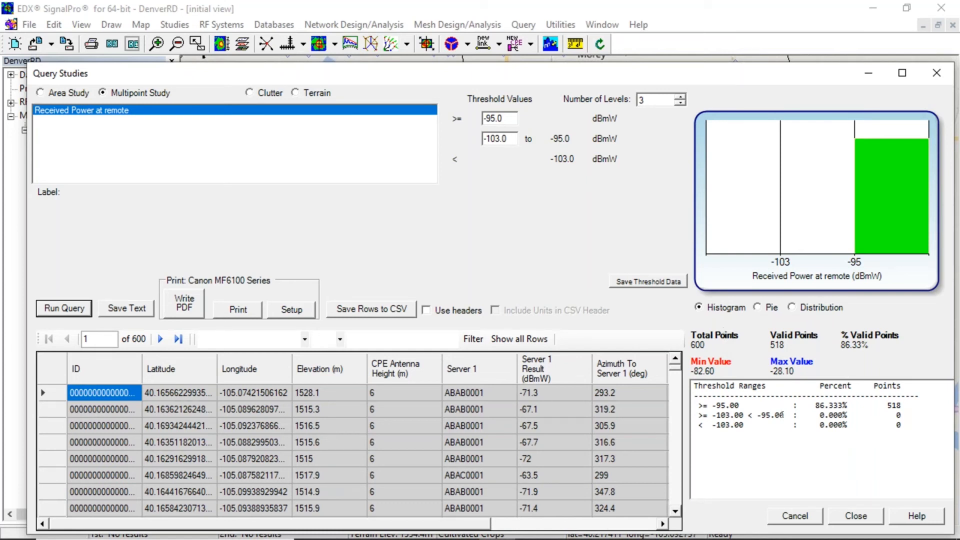
click(849, 516)
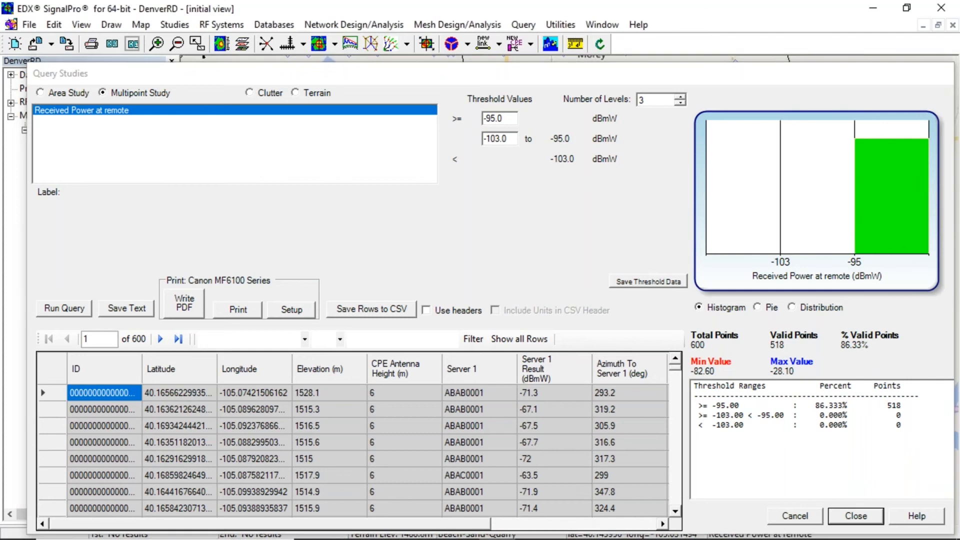
- Generate the report of the number of CPEs served for each hub and highlight the line for hub ABAD0001
click(524, 24)
mouse_move(546, 81)
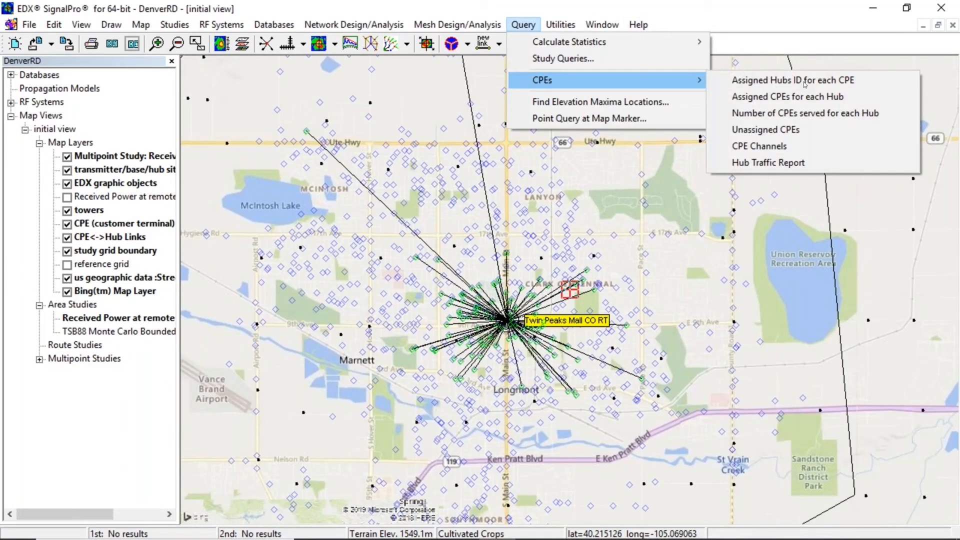
click(794, 114)
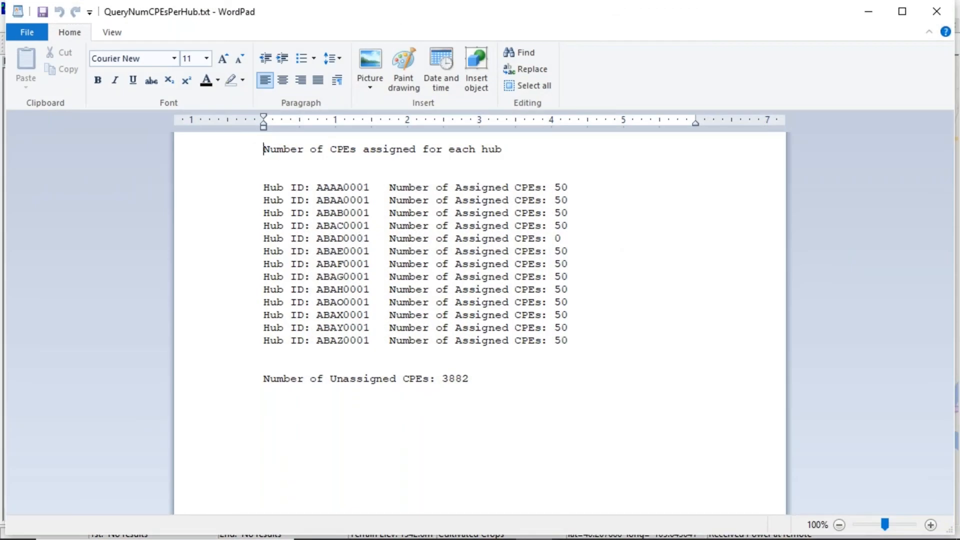
click(258, 241)
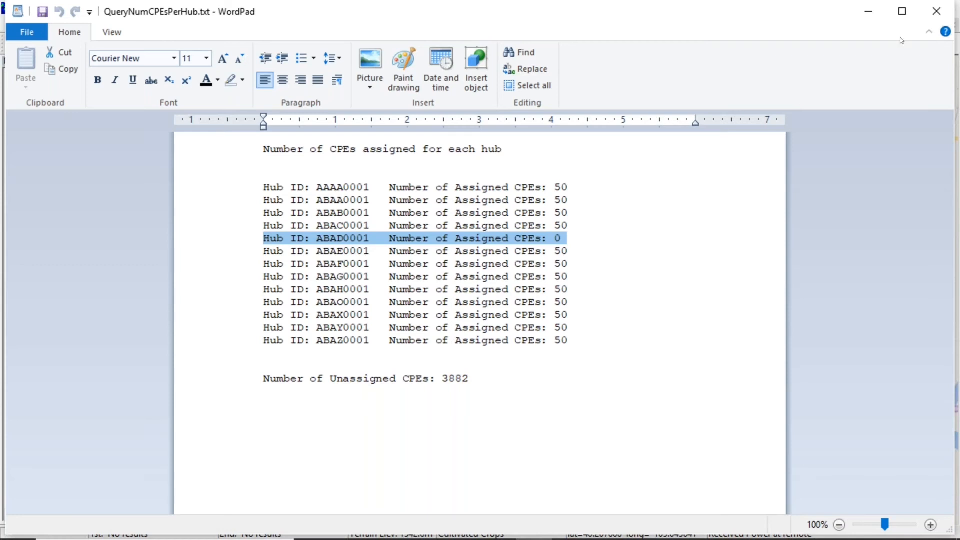
- Close the CPE report and try adding three transmitter sectors to the Twin Peaks Mall CO RT site
click(936, 11)
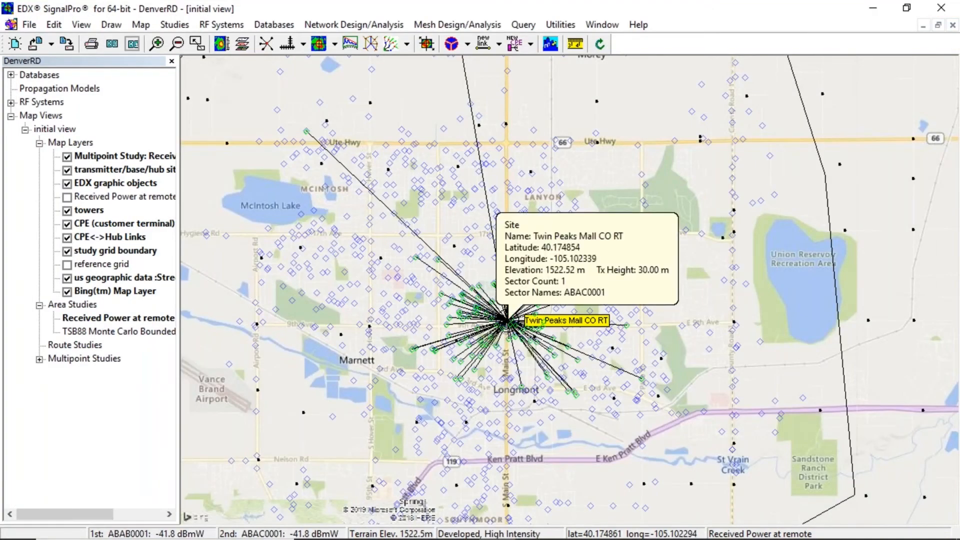
right_click(508, 321)
click(503, 330)
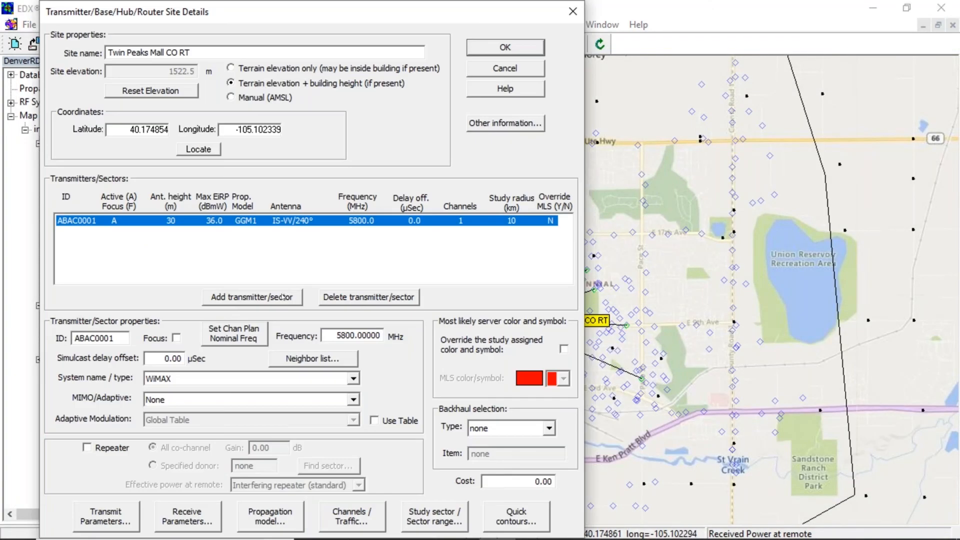
click(283, 297)
click(283, 297)
click(283, 297)
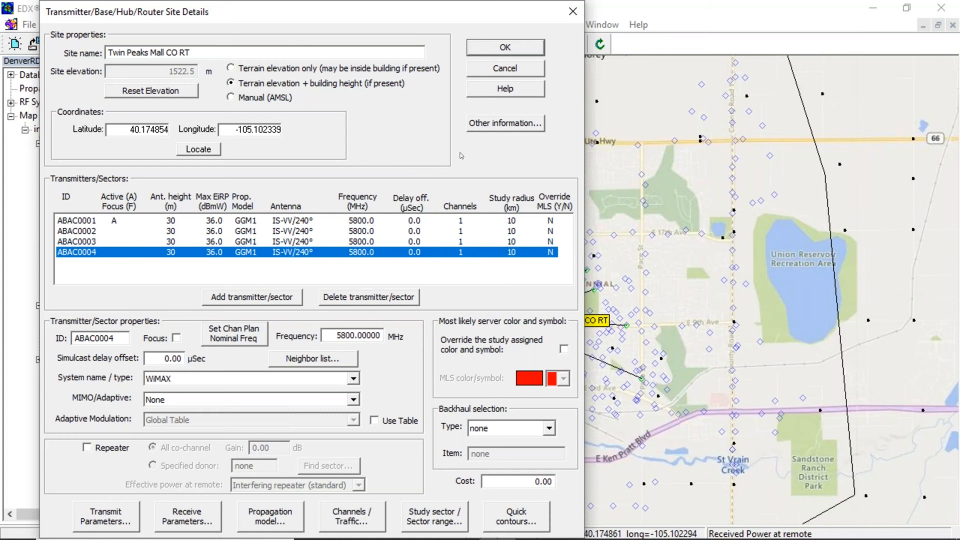
click(505, 67)
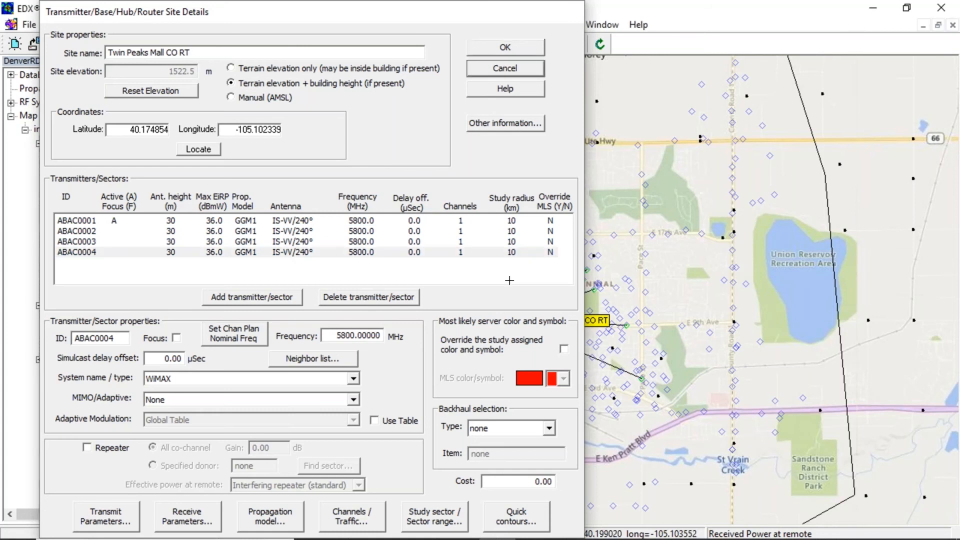
- Review the multipoint server and channel assignment settings, including the CPE signal threshold and the CPE limit per sector
mouse_move(528, 326)
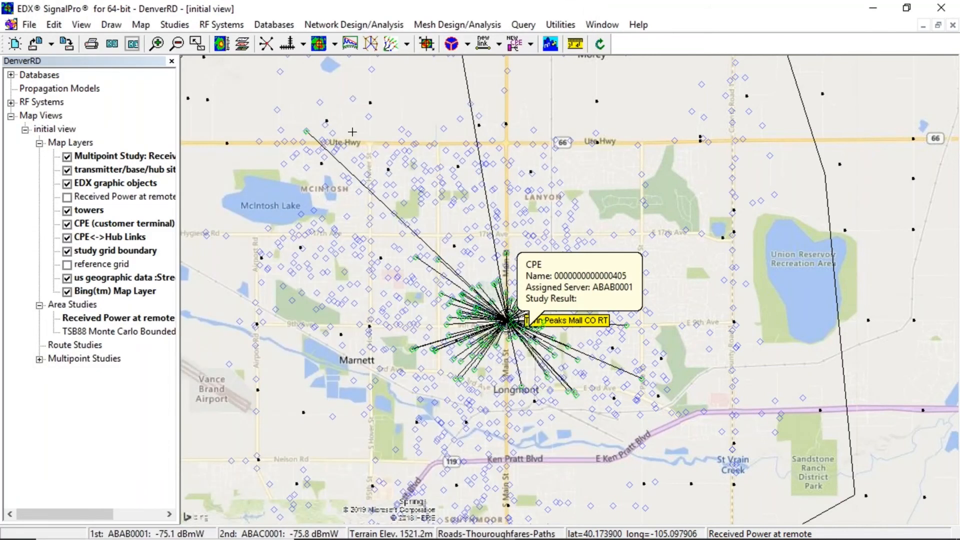
click(356, 25)
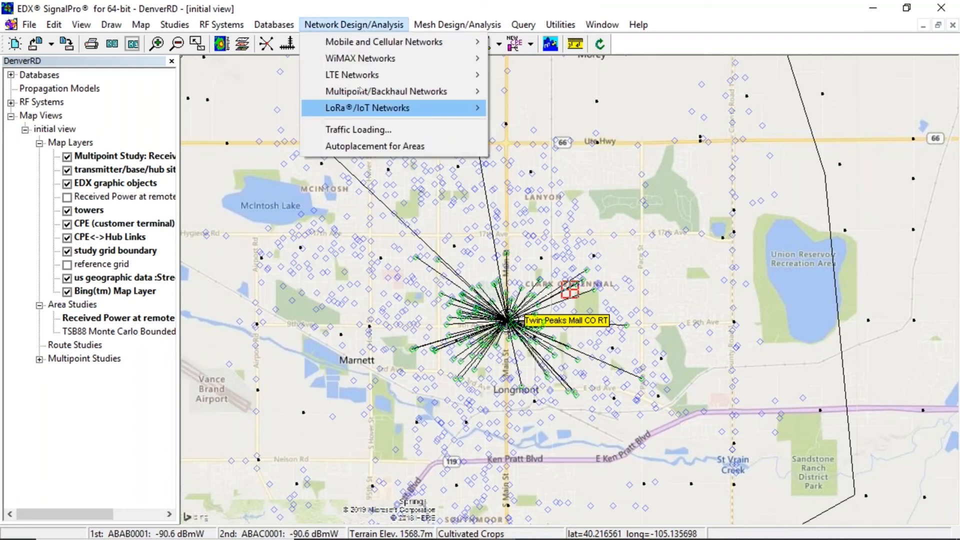
mouse_move(390, 91)
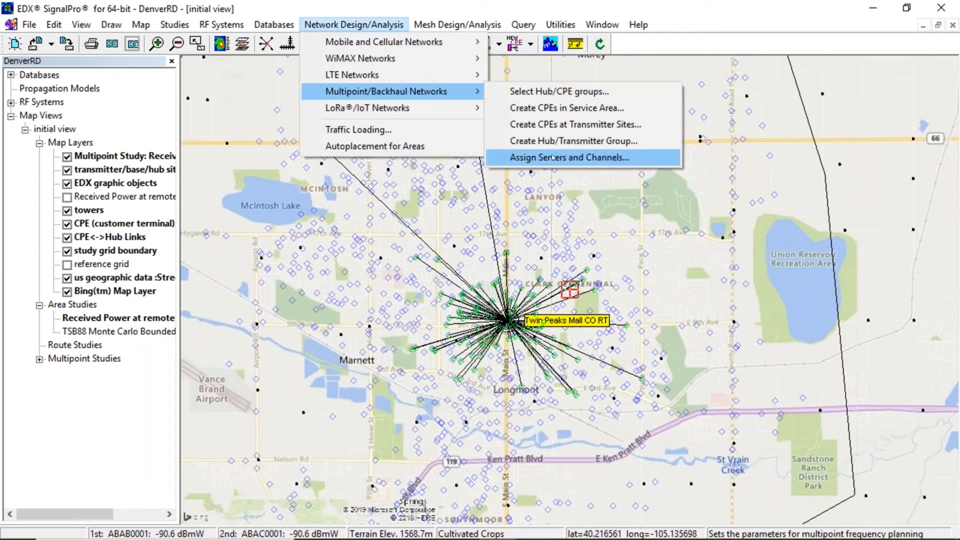
click(554, 158)
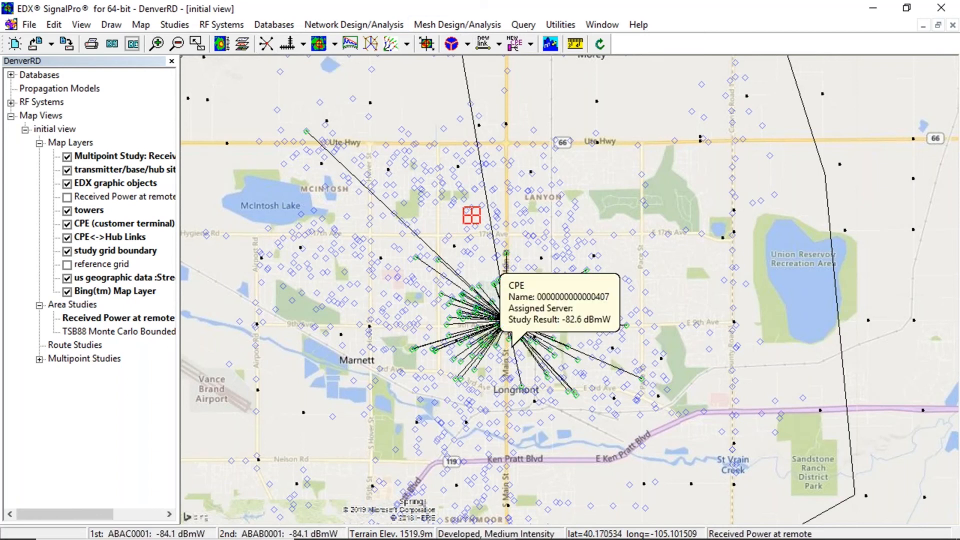
scroll(511, 346, down, 3)
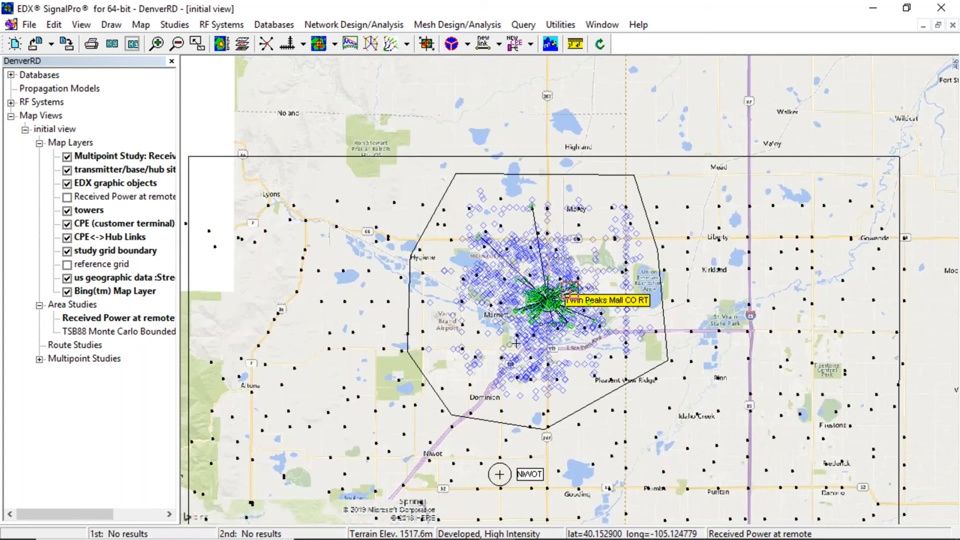
click(373, 25)
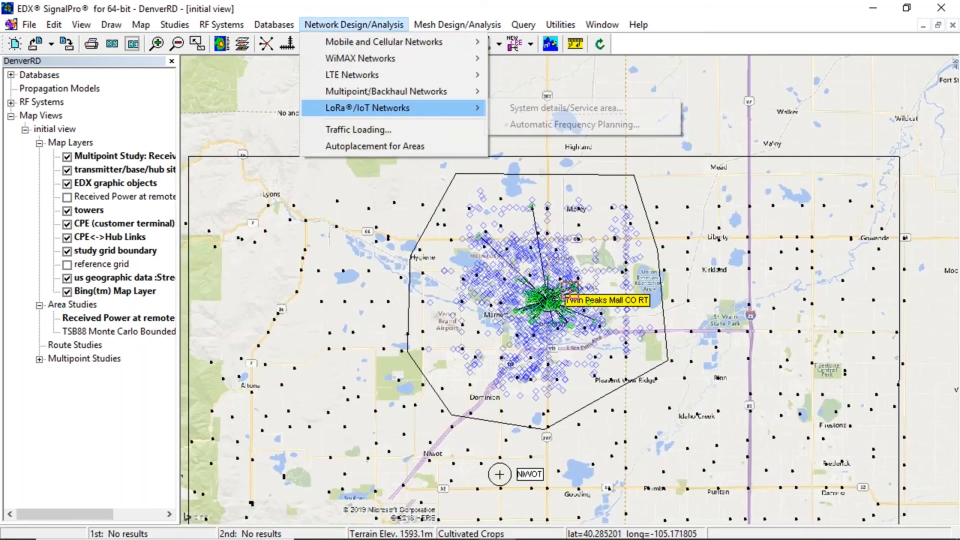
mouse_move(441, 91)
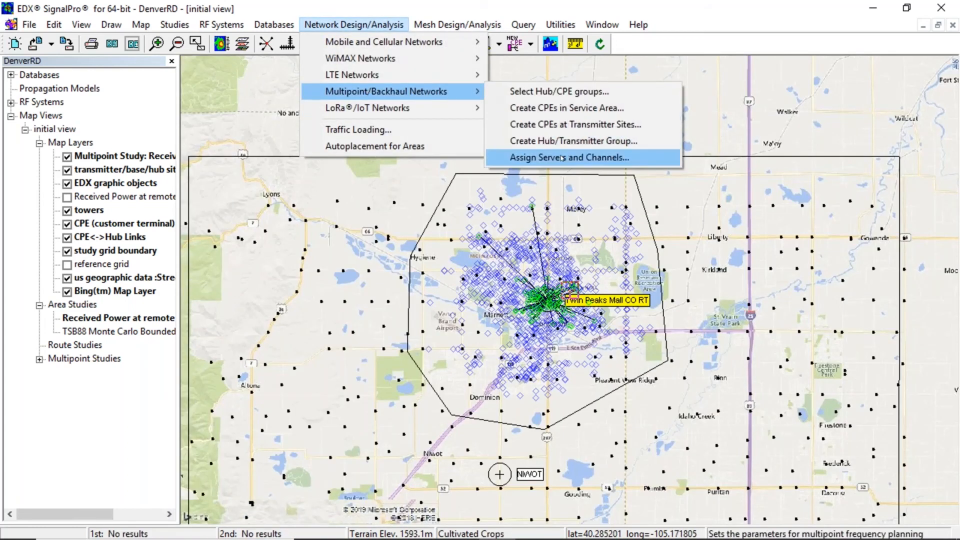
click(562, 158)
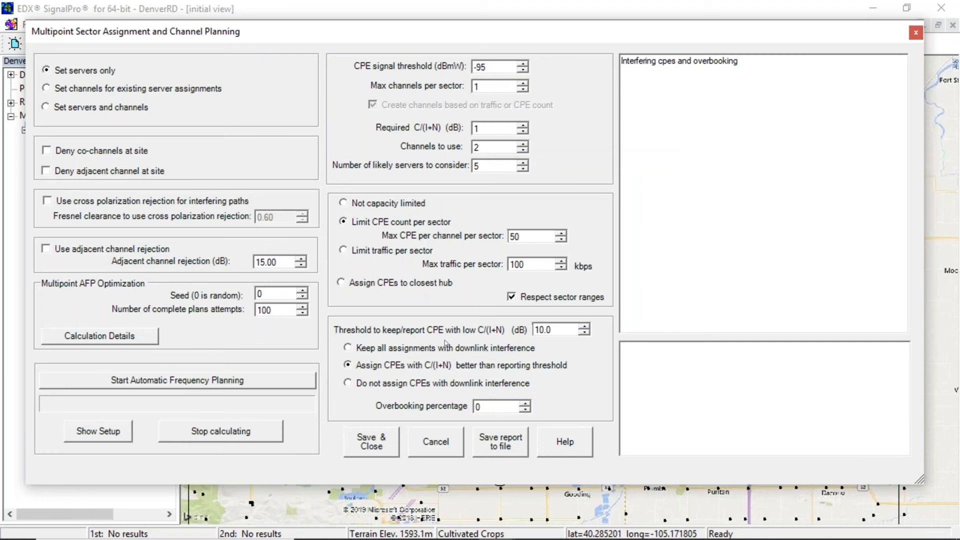
click(435, 453)
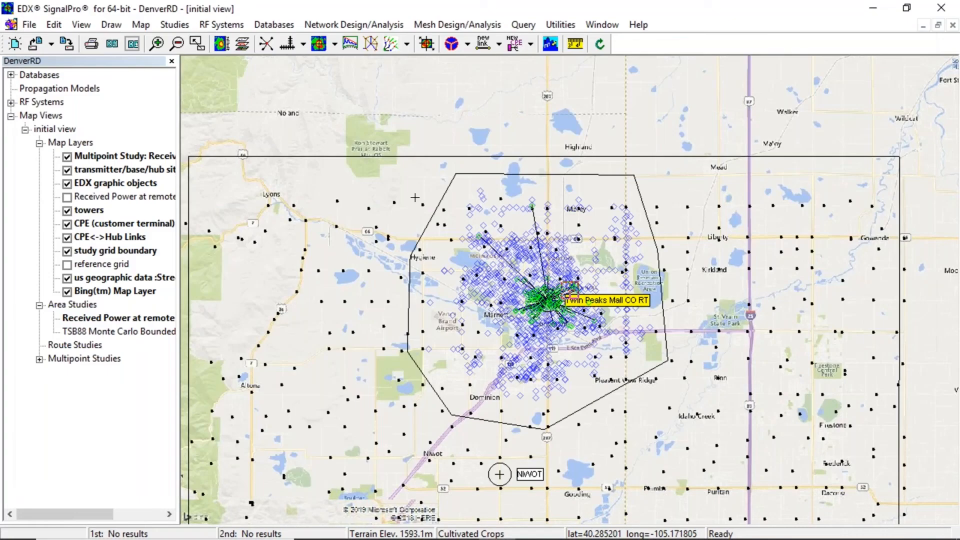
- Review the display colors and signal levels of the Received Power at remote multipoint study without changing them
click(175, 25)
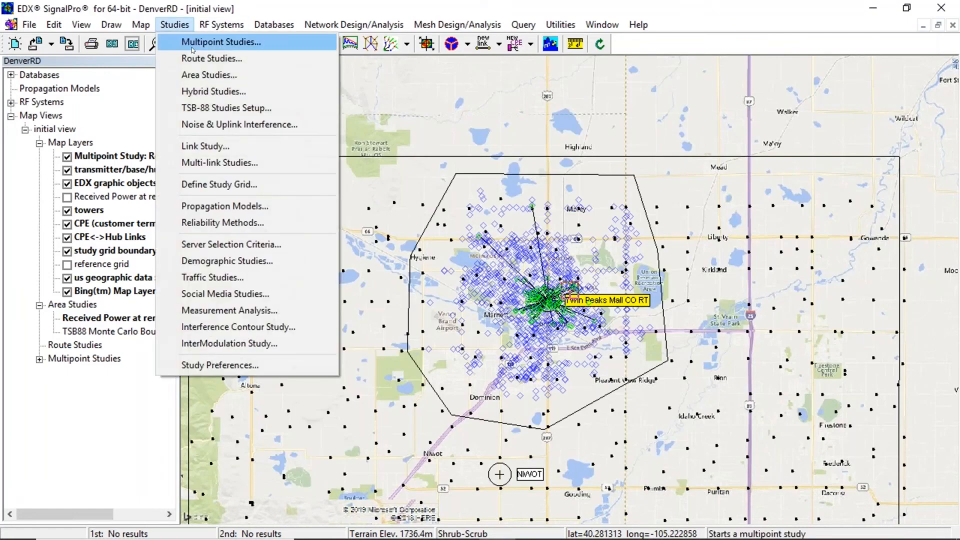
click(210, 39)
double_click(504, 210)
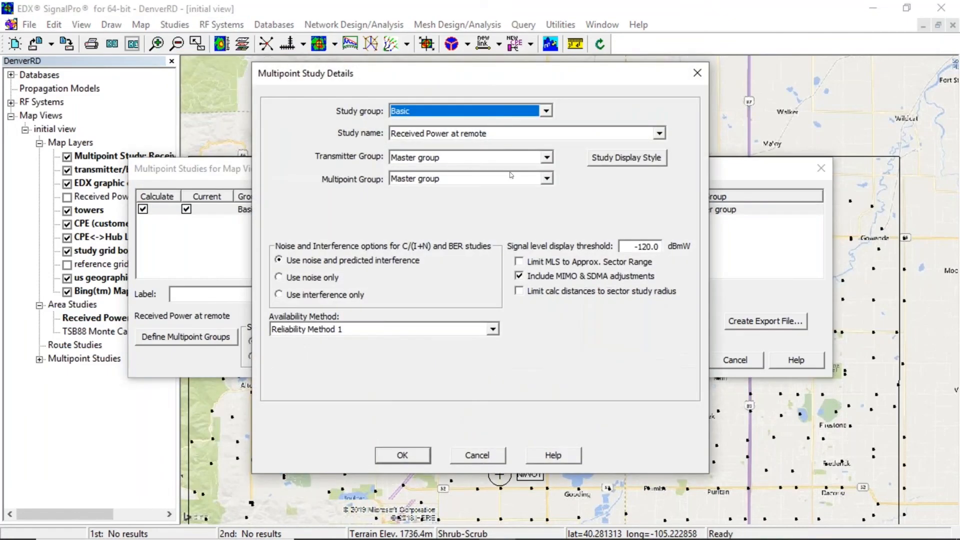
click(627, 158)
click(440, 295)
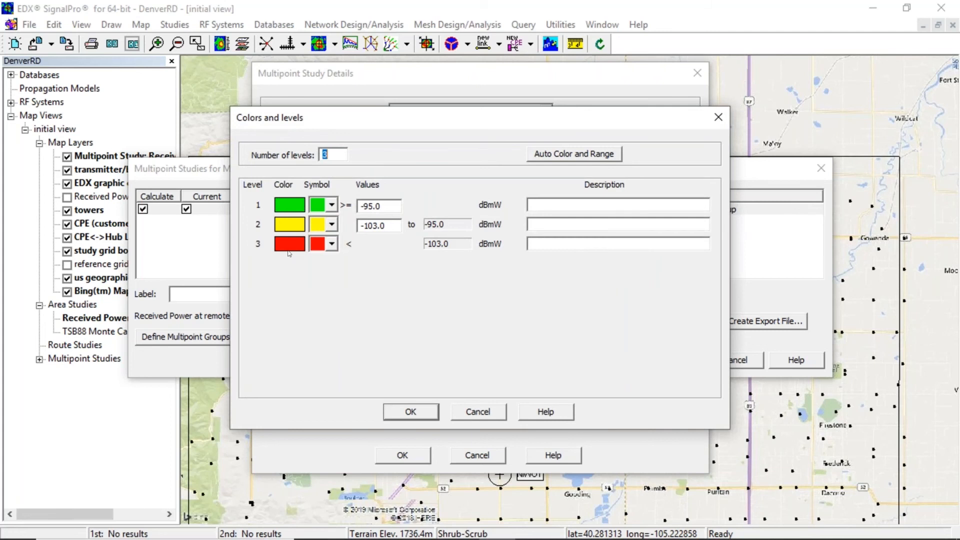
click(498, 413)
click(476, 322)
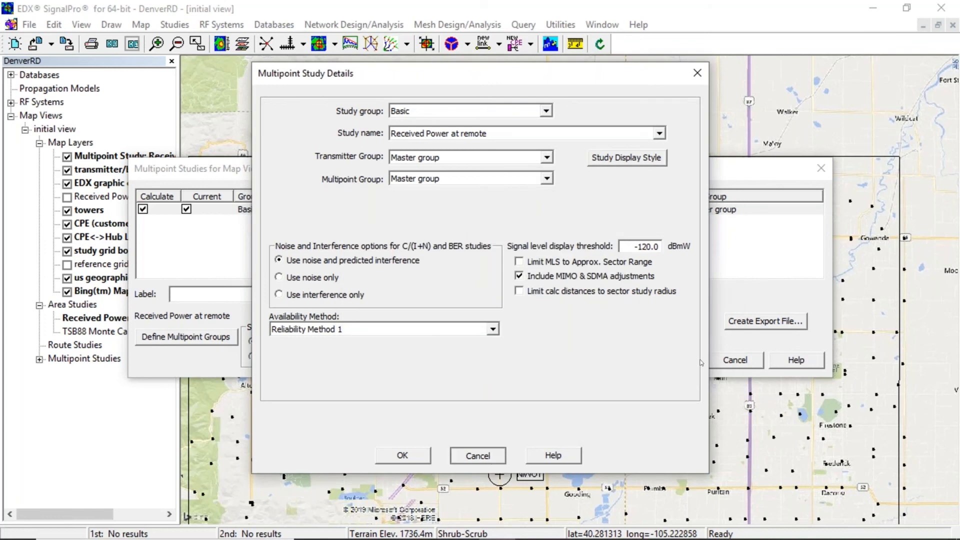
click(735, 360)
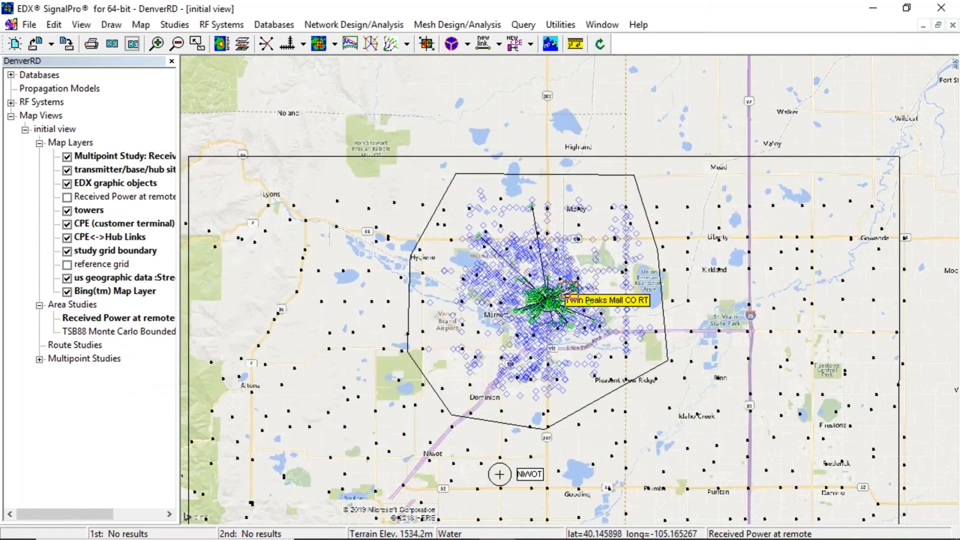
- Review the export file types offered for the Received Power at remote area study, highlighting KMZ (GoogleEarth)
scroll(445, 360, down, 5)
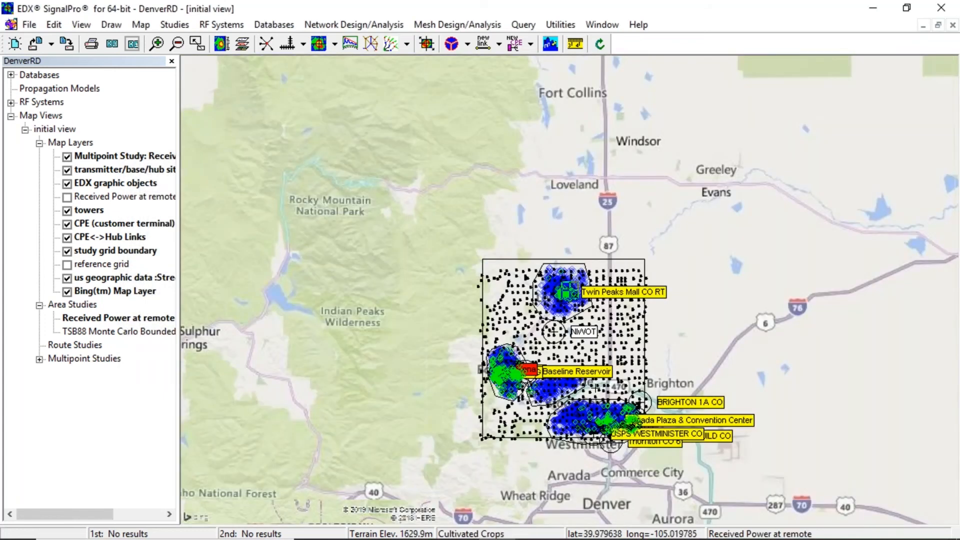
scroll(601, 390, up, 2)
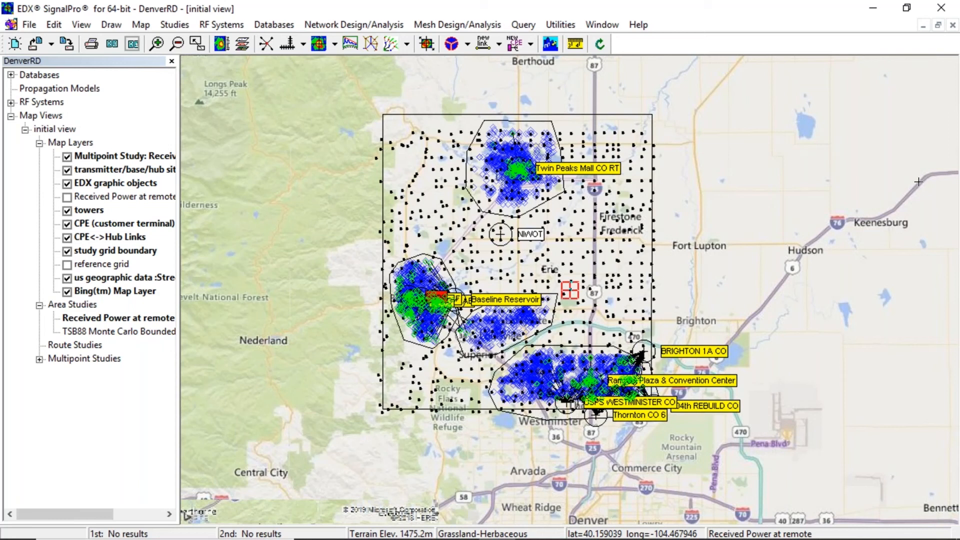
click(179, 25)
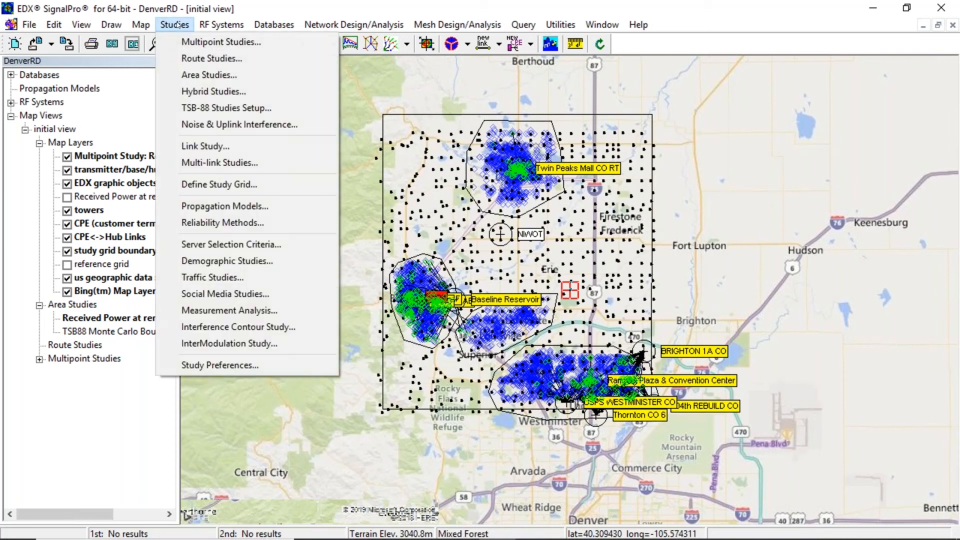
click(206, 76)
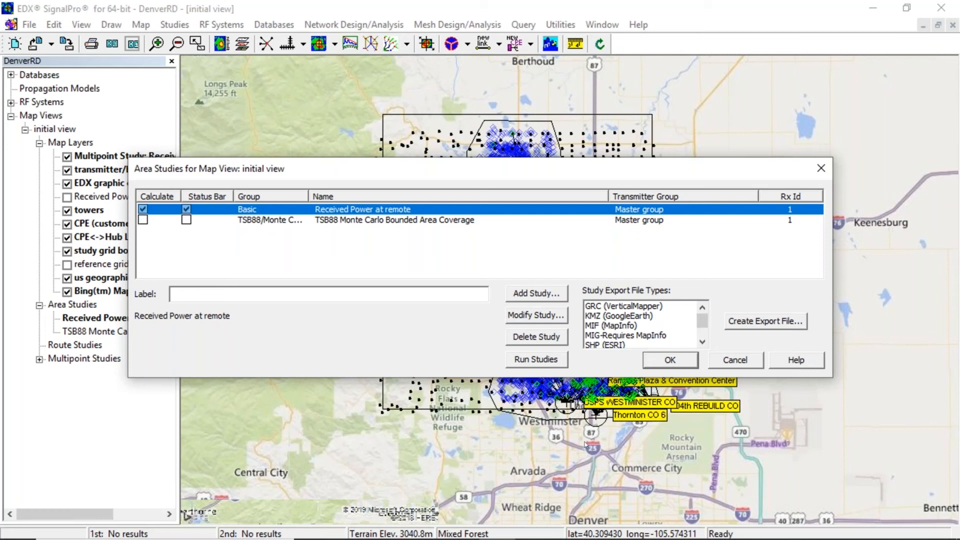
click(703, 342)
click(703, 342)
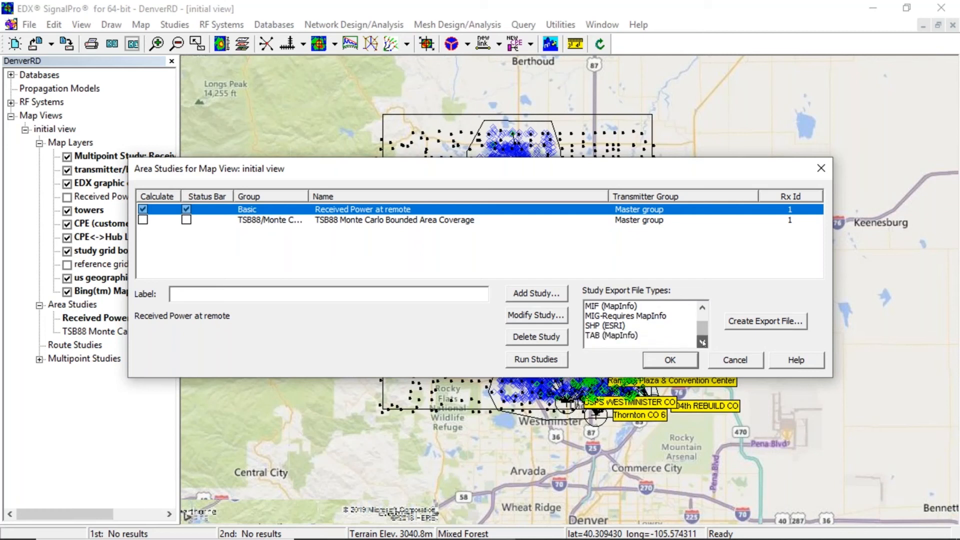
click(702, 309)
click(702, 308)
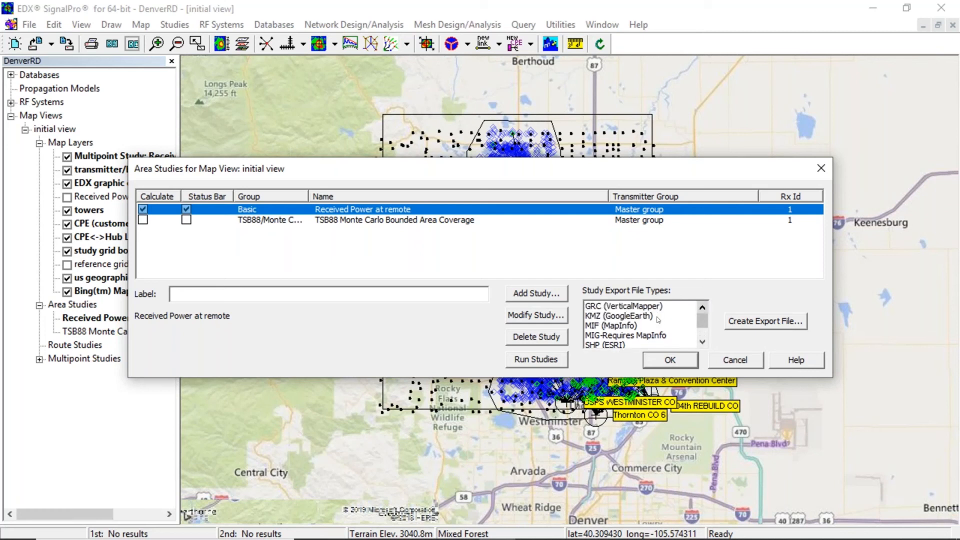
click(647, 317)
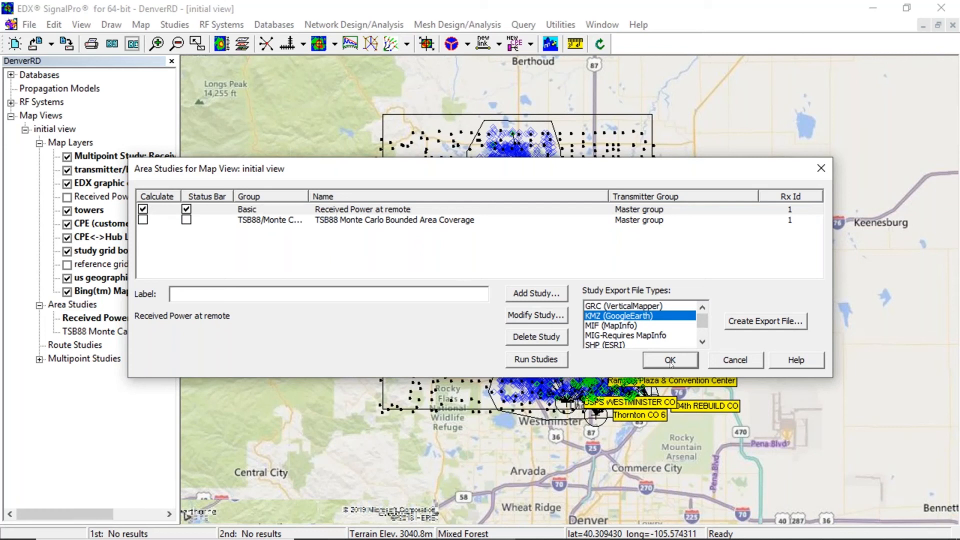
click(656, 361)
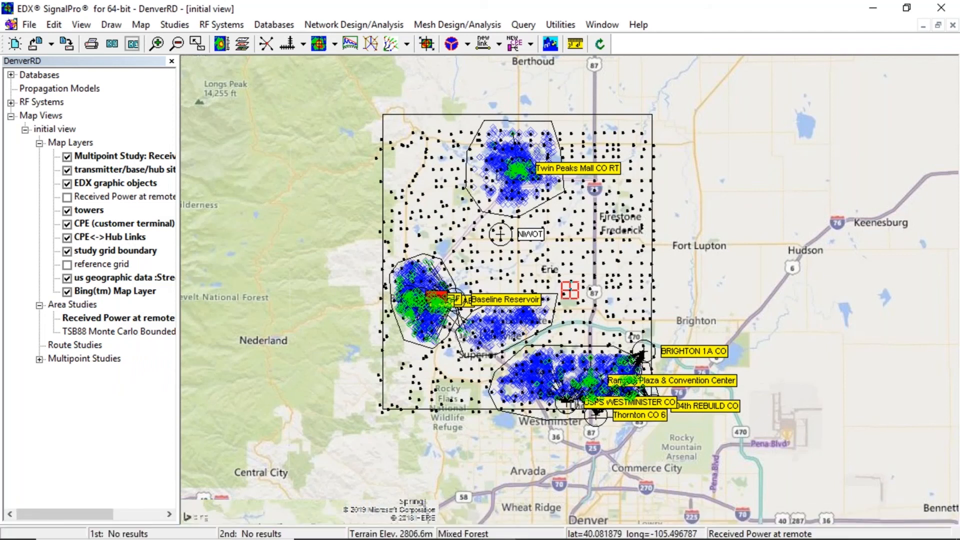
- Start exporting the Received Power at remote map layer in KMZ (GoogleEarth) format
right_click(273, 252)
click(272, 252)
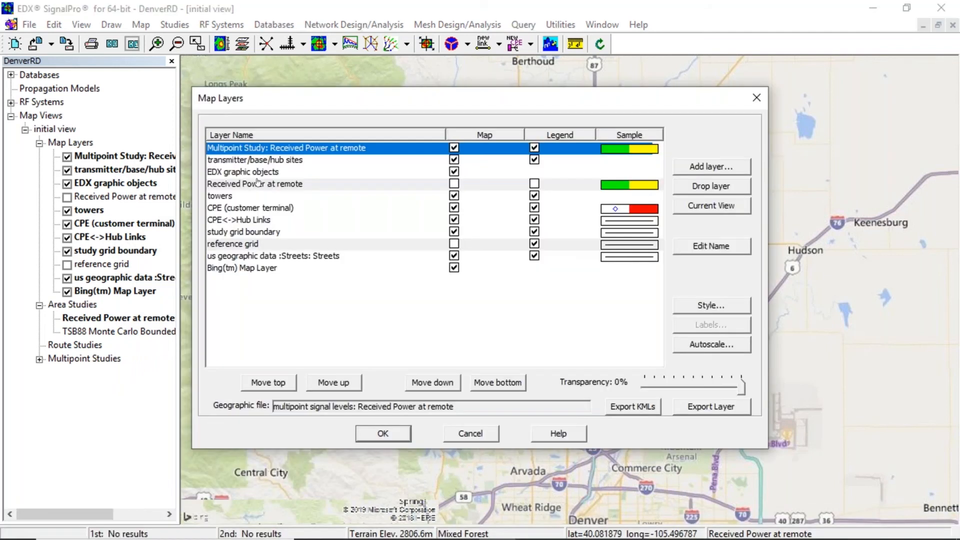
click(256, 184)
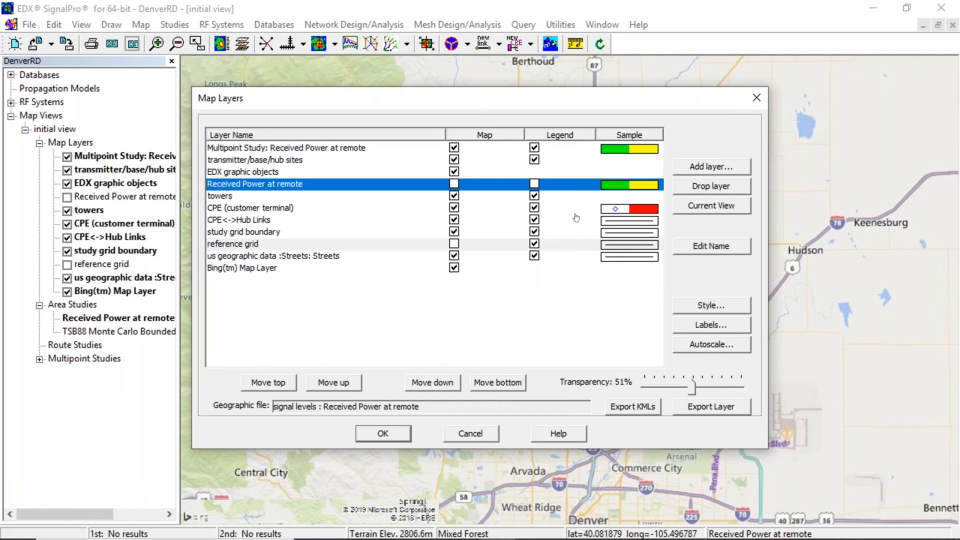
click(706, 413)
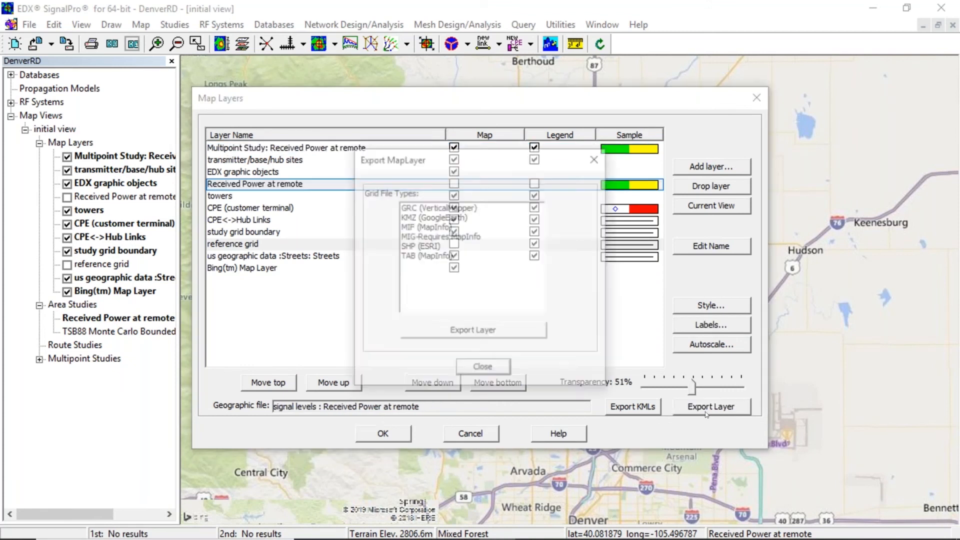
click(461, 218)
click(477, 332)
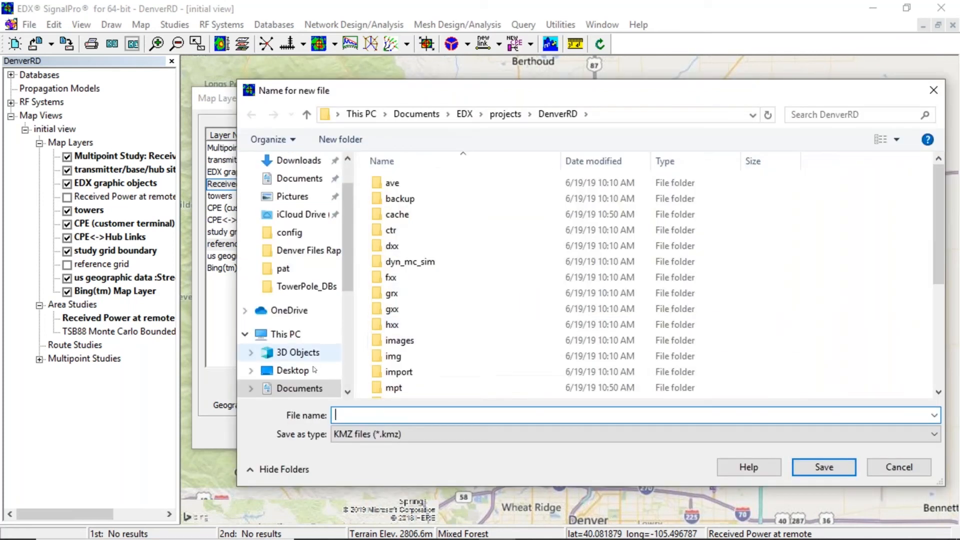
- Save the KMZ export to the Desktop as "area study", accepting the default signal, dominance and transmitter location options
click(292, 370)
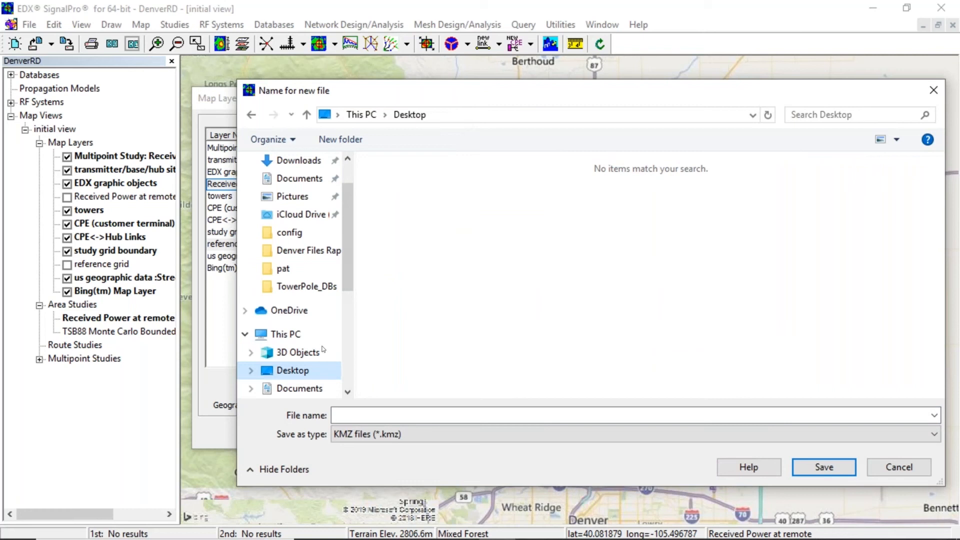
click(401, 416)
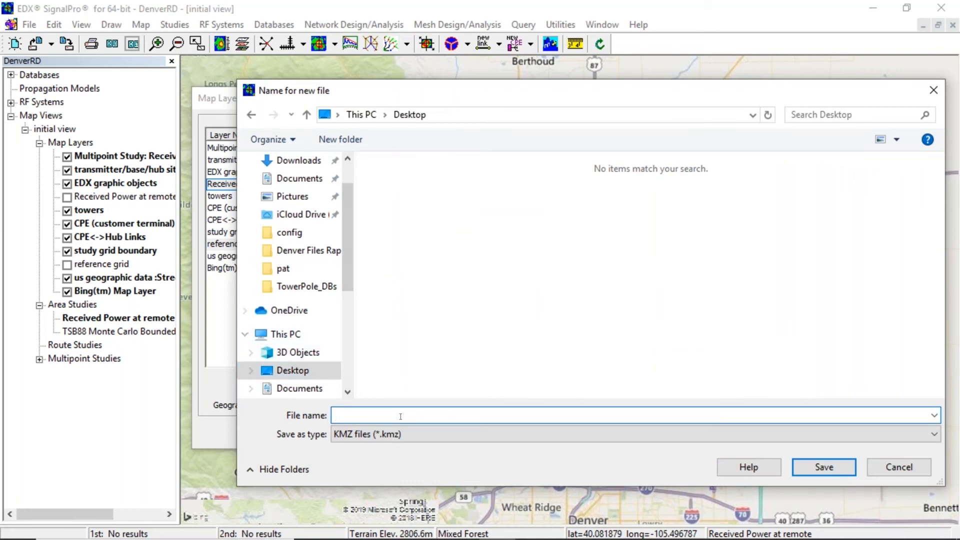
text(amrea study)
click(348, 415)
key(BackSpace)
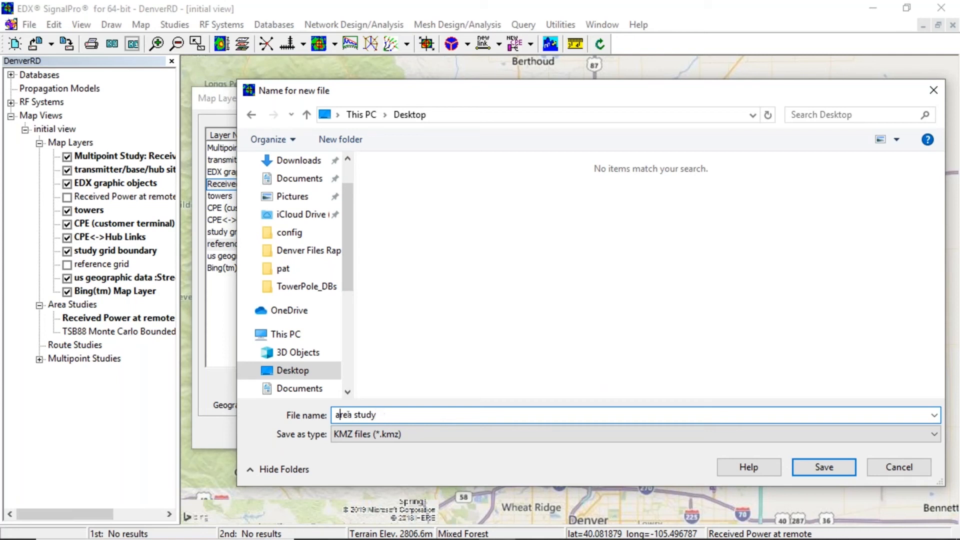
click(839, 471)
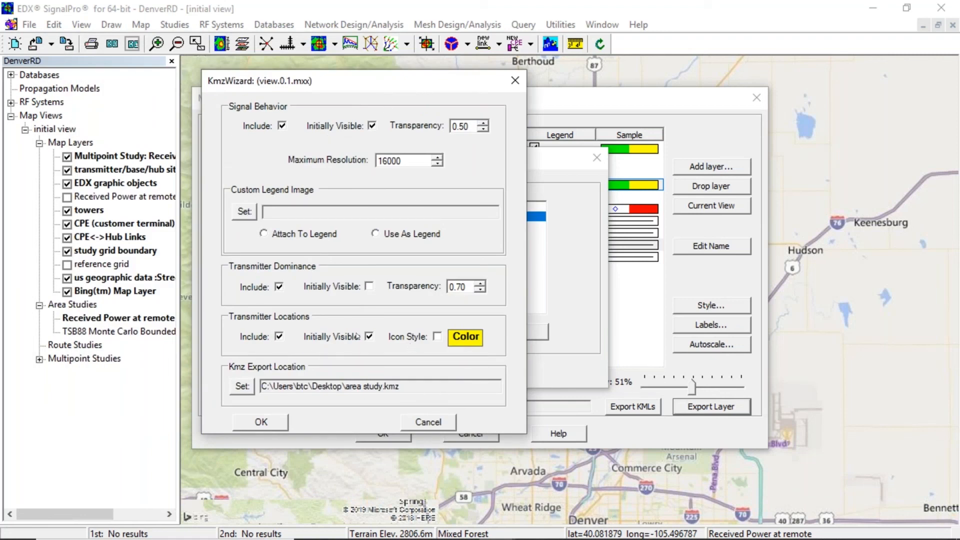
click(282, 427)
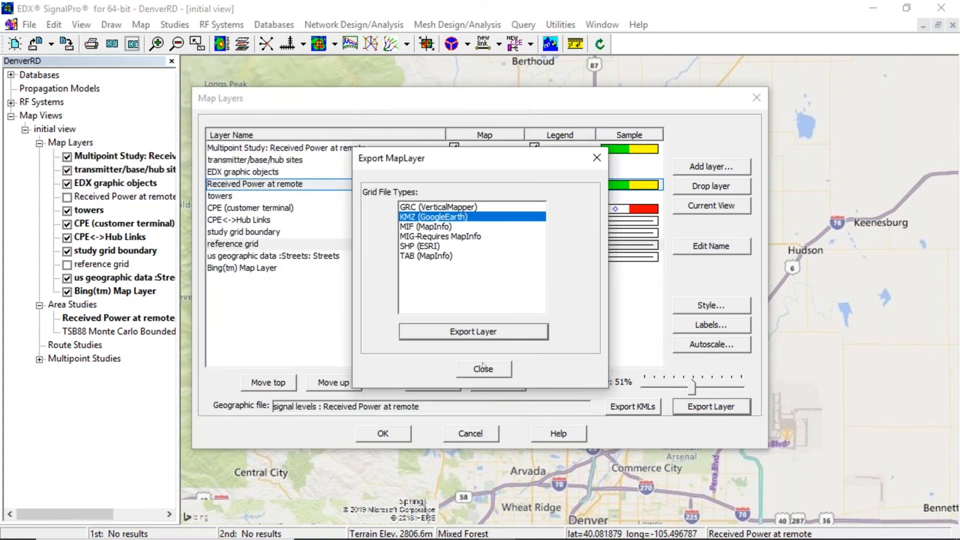
- Close the layer export and leave Map Layers without further changes, bringing the desktop into view
click(480, 371)
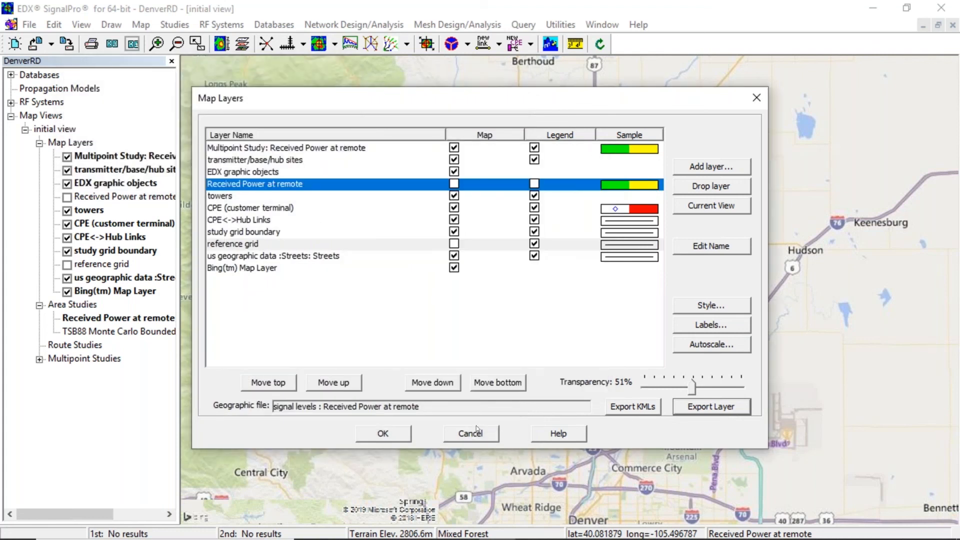
click(476, 428)
click(873, 8)
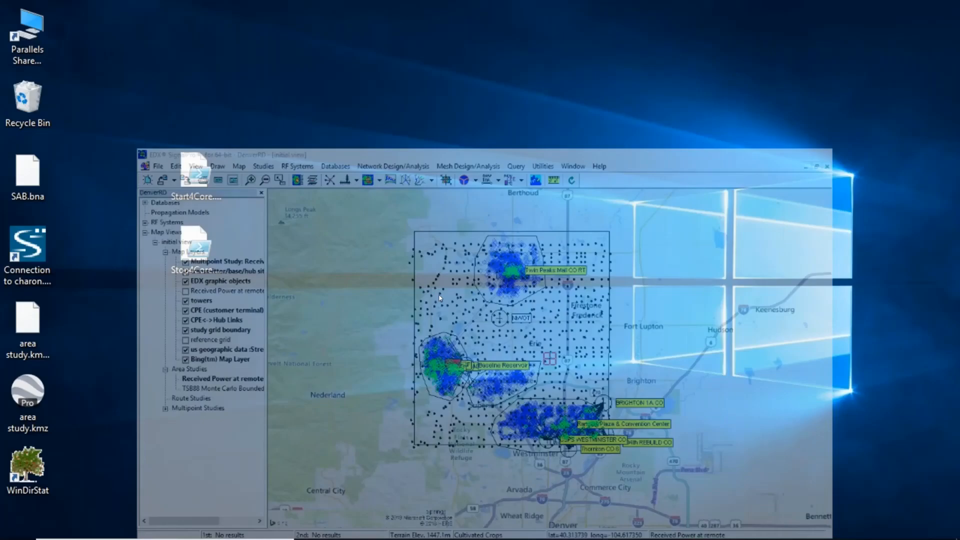
click(172, 530)
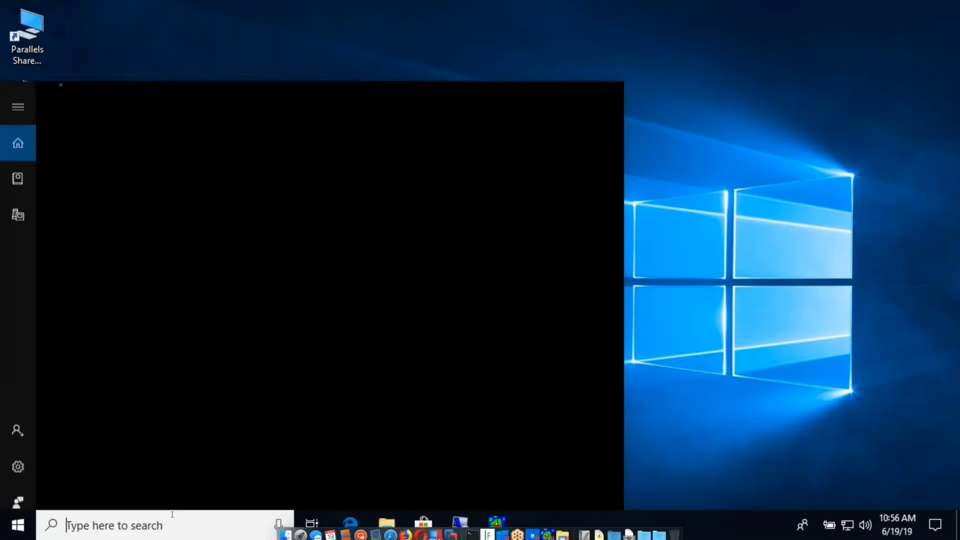
text(google)
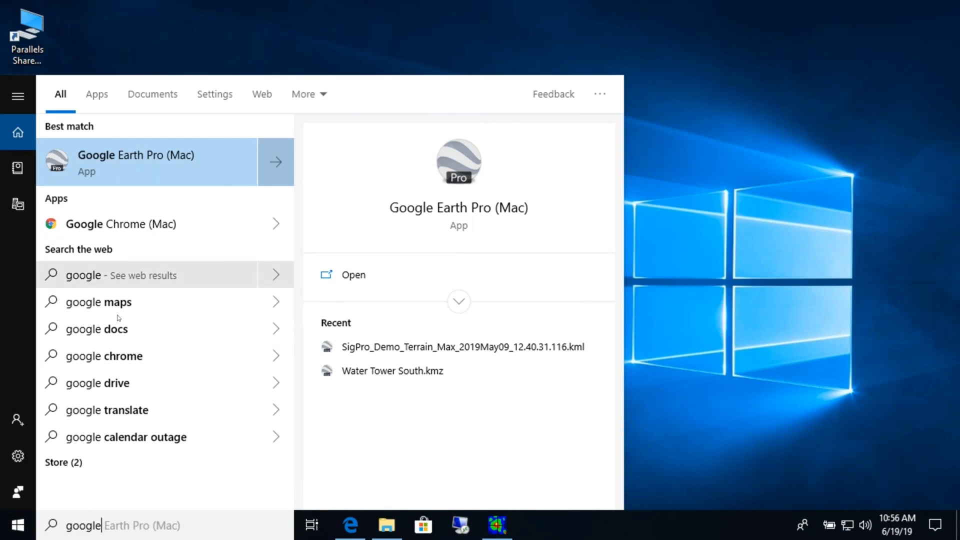
click(713, 141)
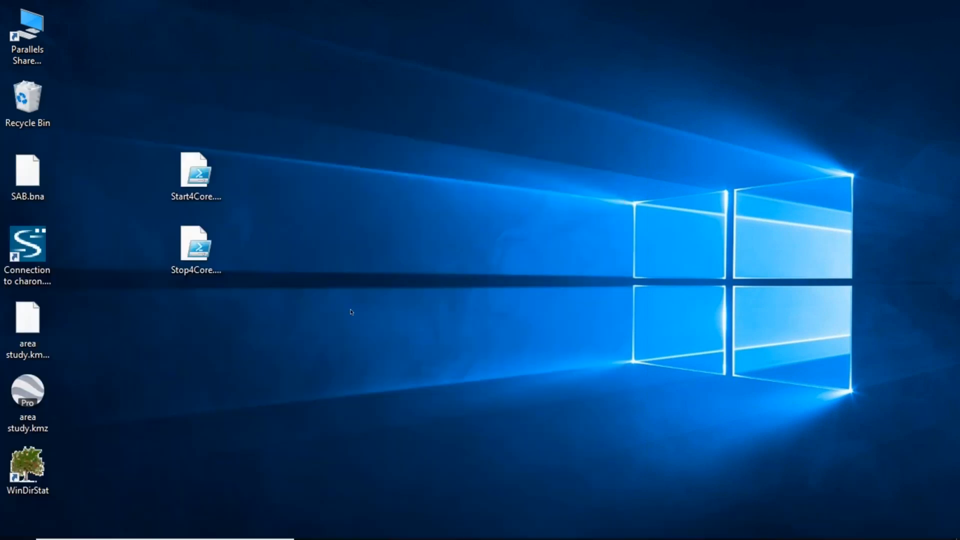
- Open the exported "area study.kmz" file from the desktop
double_click(40, 398)
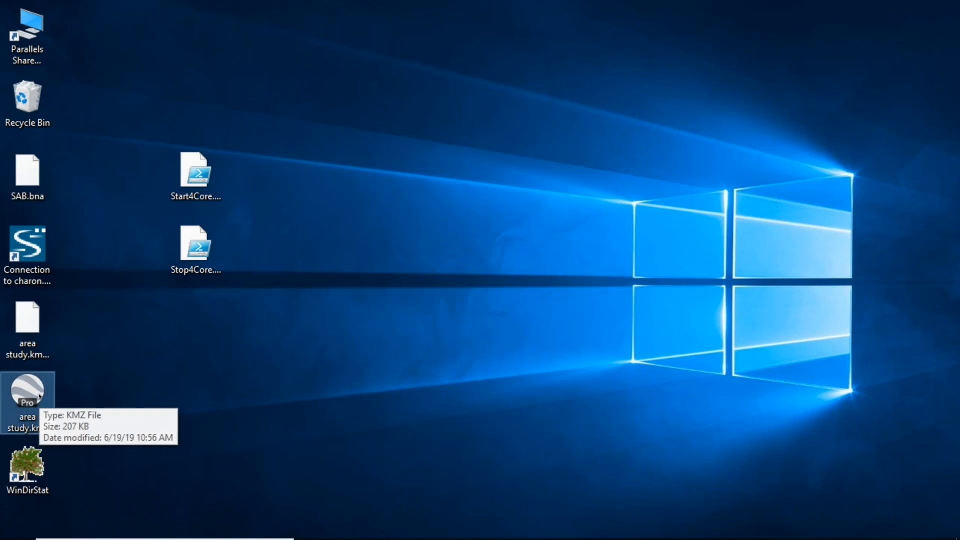
mouse_move(200, 539)
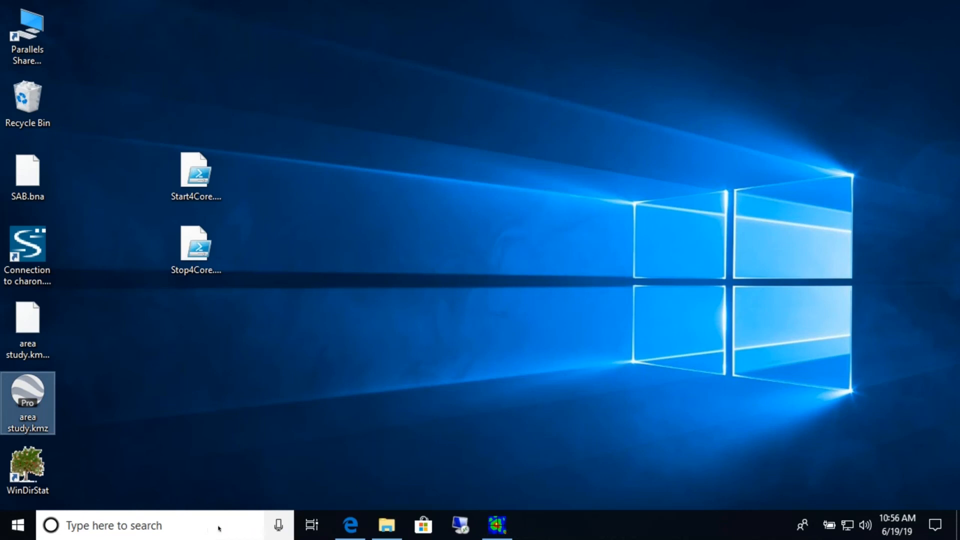
- Switch back to EDX SignalPro and review the export file types offered for the transmitter/base/hub sites map layer
click(501, 531)
right_click(178, 233)
click(286, 238)
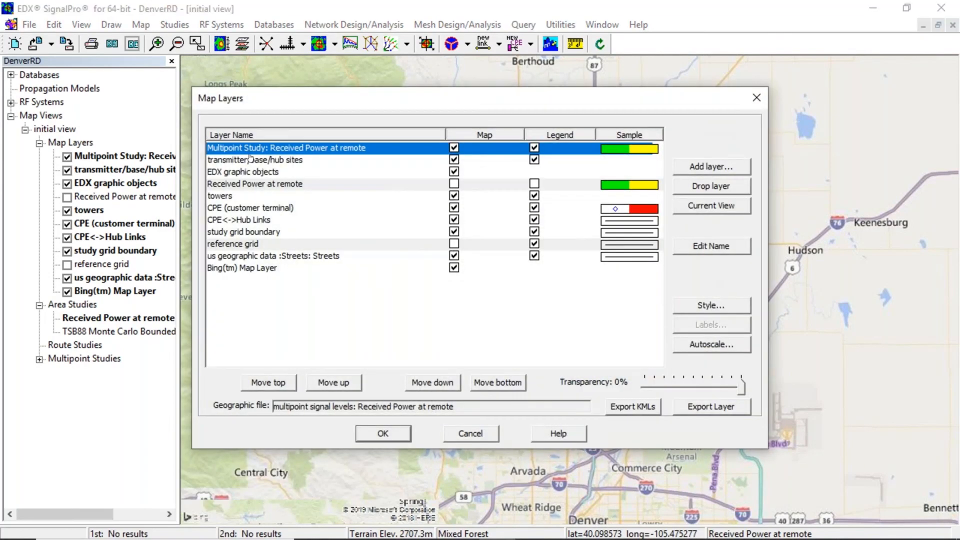
click(251, 160)
click(702, 410)
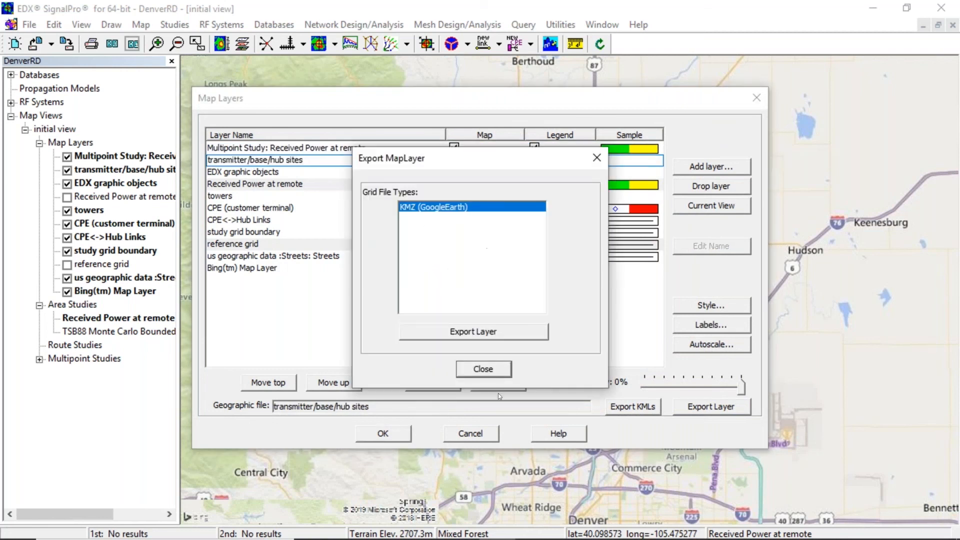
click(483, 369)
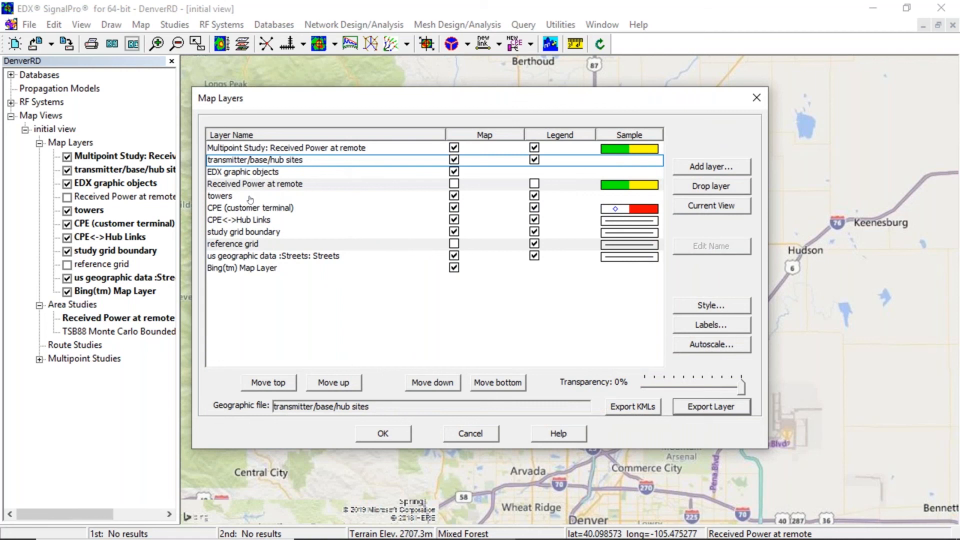
- Review the export file types offered for the towers and CPE (customer terminal) map layers without exporting them
click(248, 198)
click(734, 409)
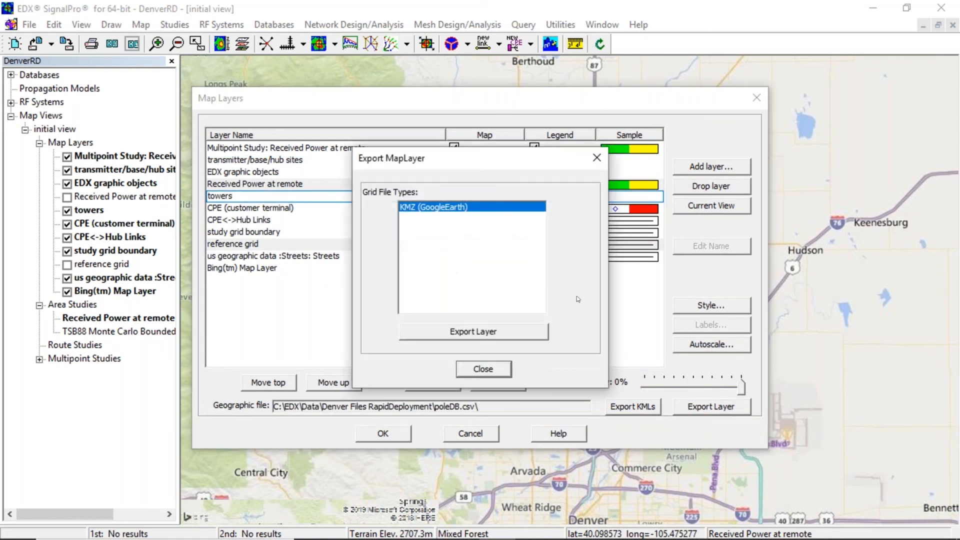
click(488, 374)
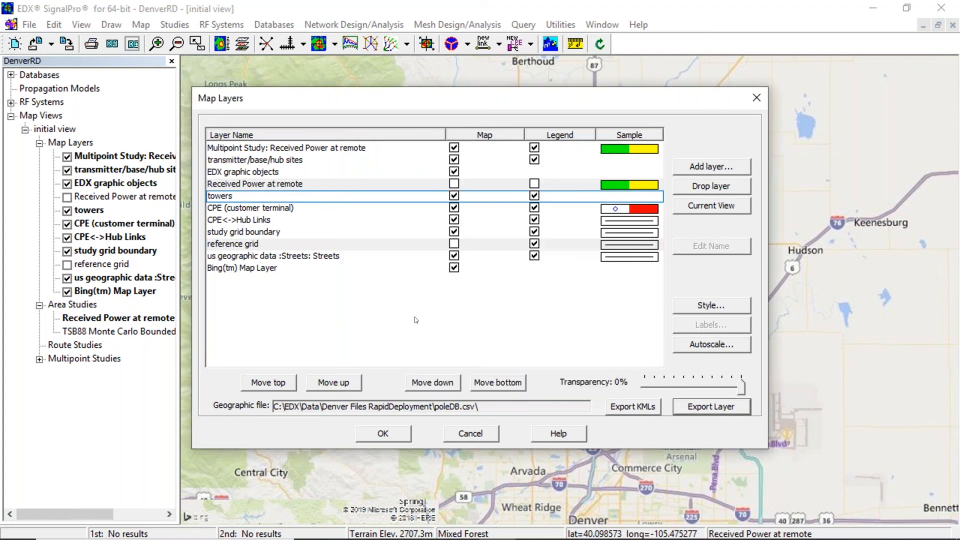
click(288, 210)
click(701, 408)
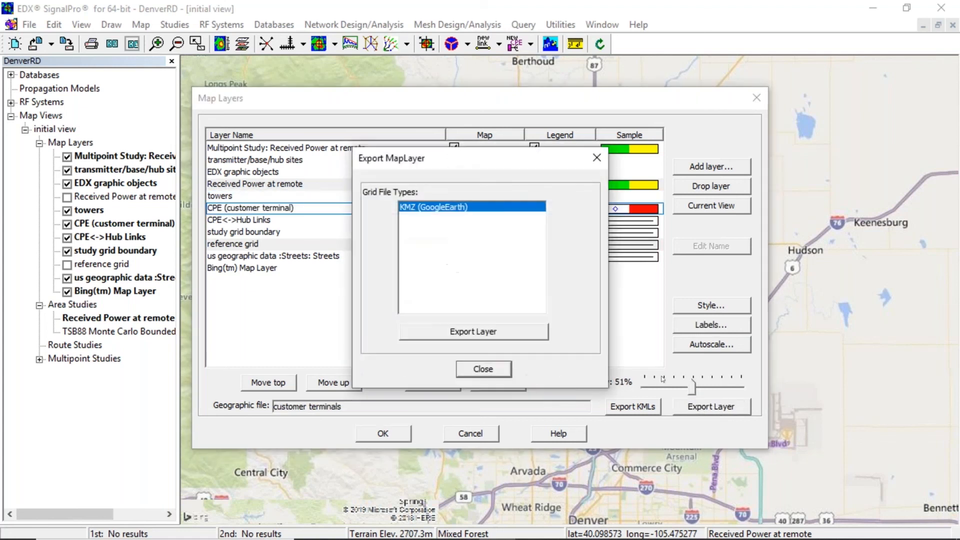
click(479, 371)
- Review the grid export file types for the Received Power at remote layer again and leave Map Layers without changes
drag(411, 94, 481, 99)
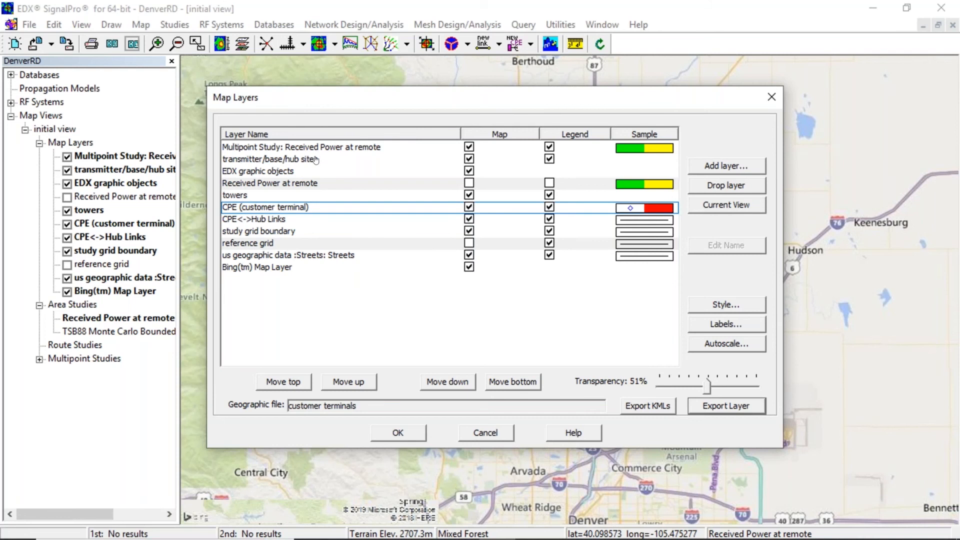
click(301, 185)
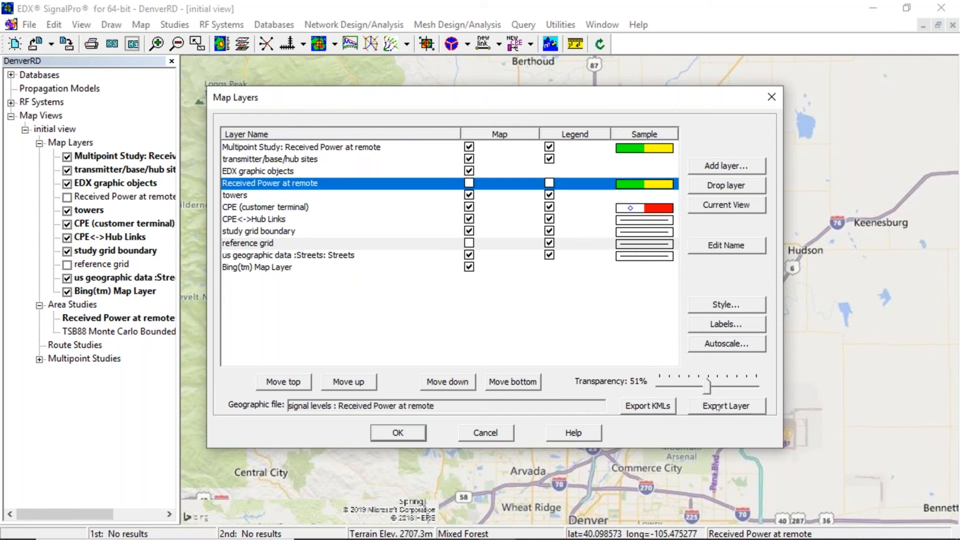
click(717, 407)
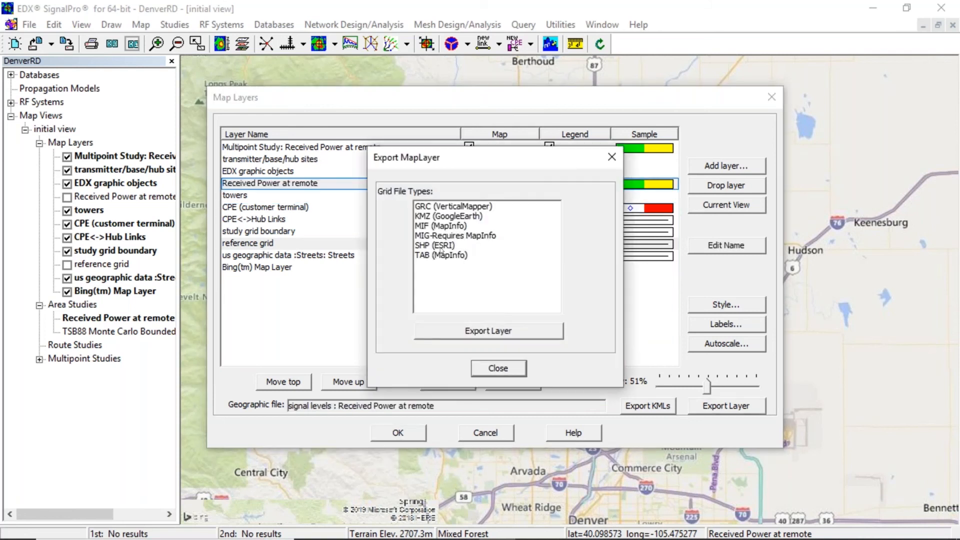
click(521, 370)
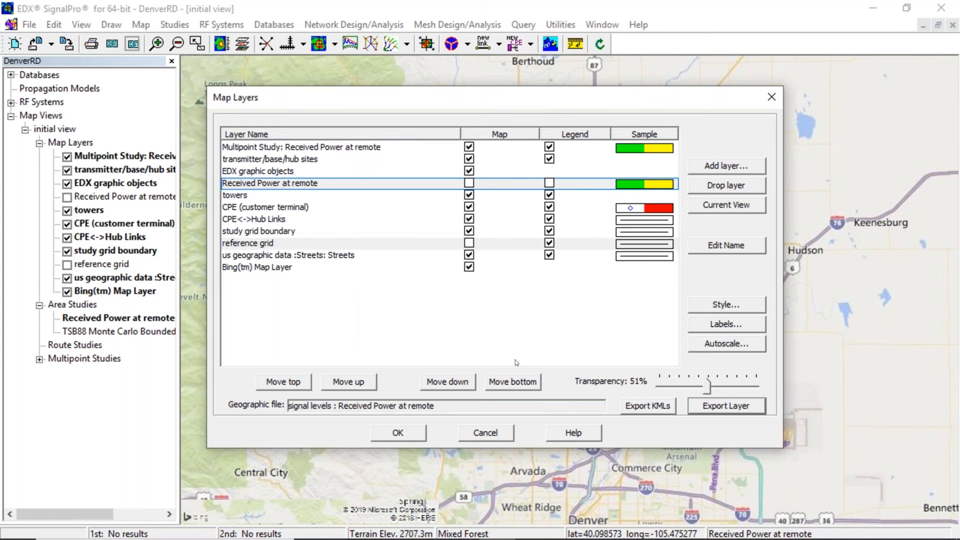
click(498, 436)
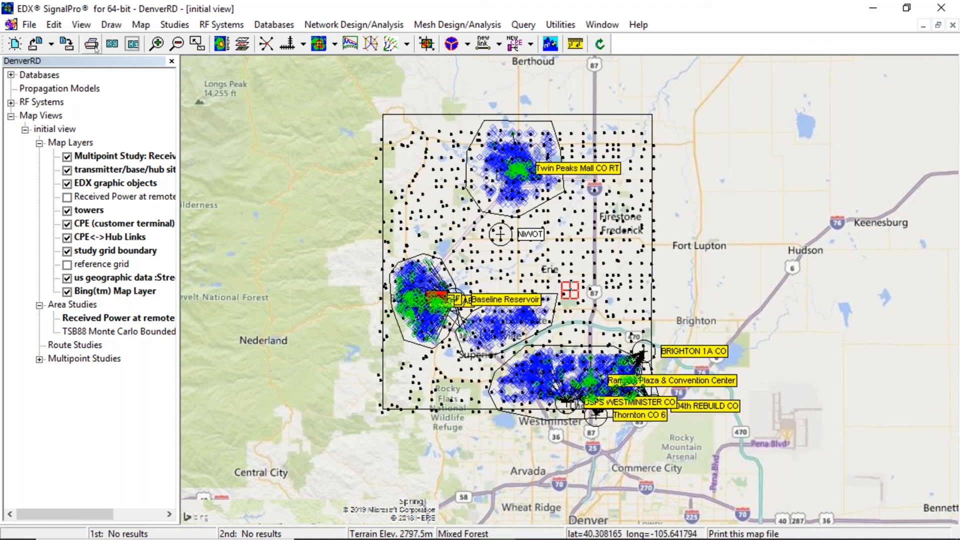
- Turn on print preview mode and frame the service areas within the printable part of the map
click(131, 45)
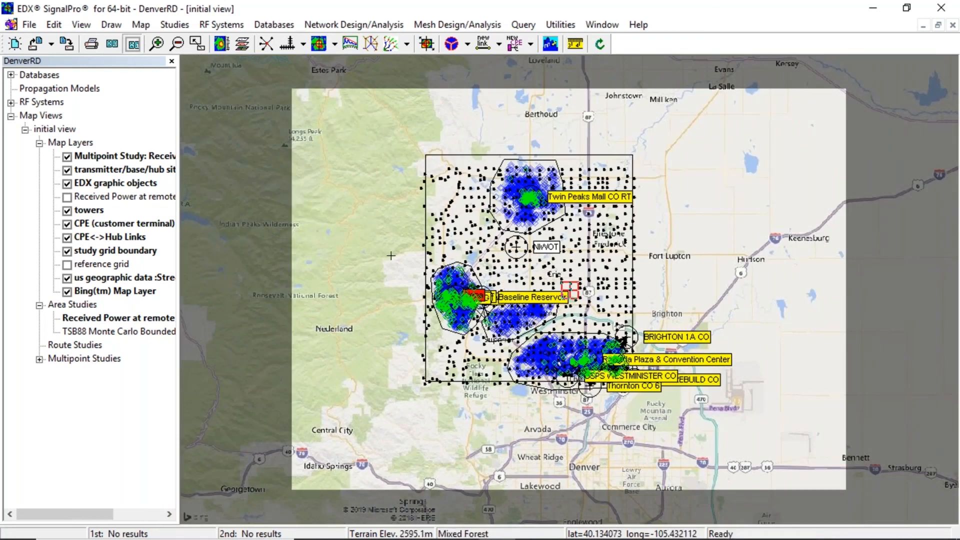
scroll(568, 288, up, 2)
scroll(447, 213, up, 3)
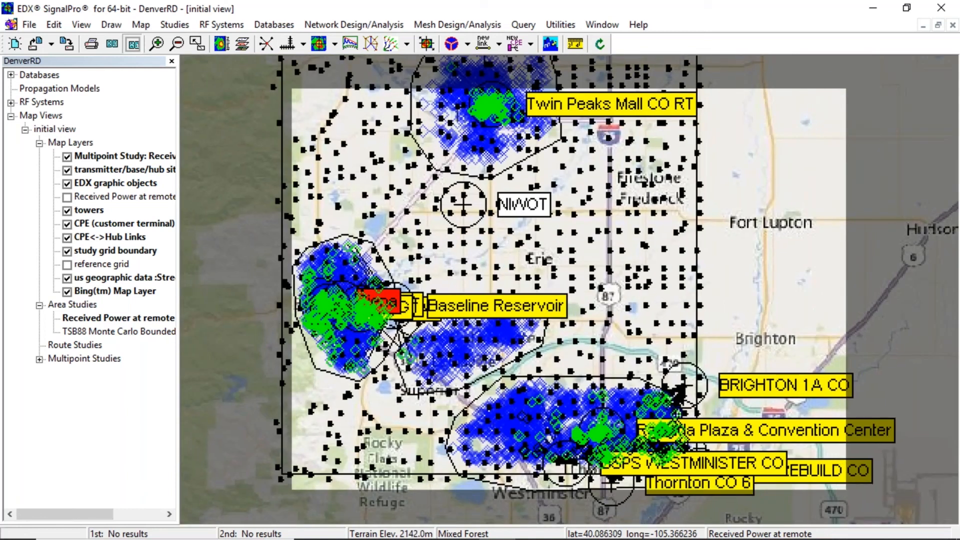
scroll(448, 213, down, 4)
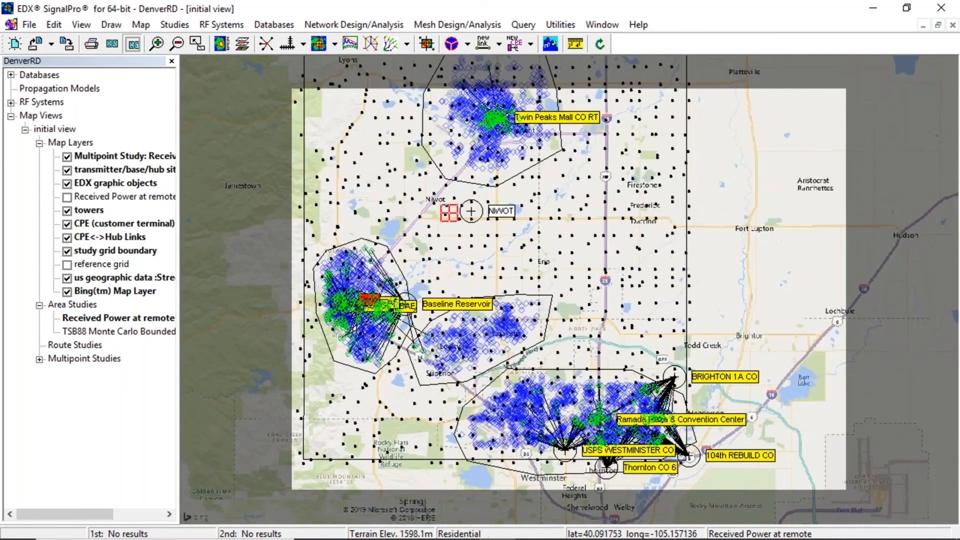
mouse_move(456, 251)
mouse_down()
mouse_move(434, 241)
mouse_move(412, 62)
mouse_move(424, 169)
mouse_move(460, 248)
mouse_move(446, 242)
mouse_up()
scroll(448, 213, up, 1)
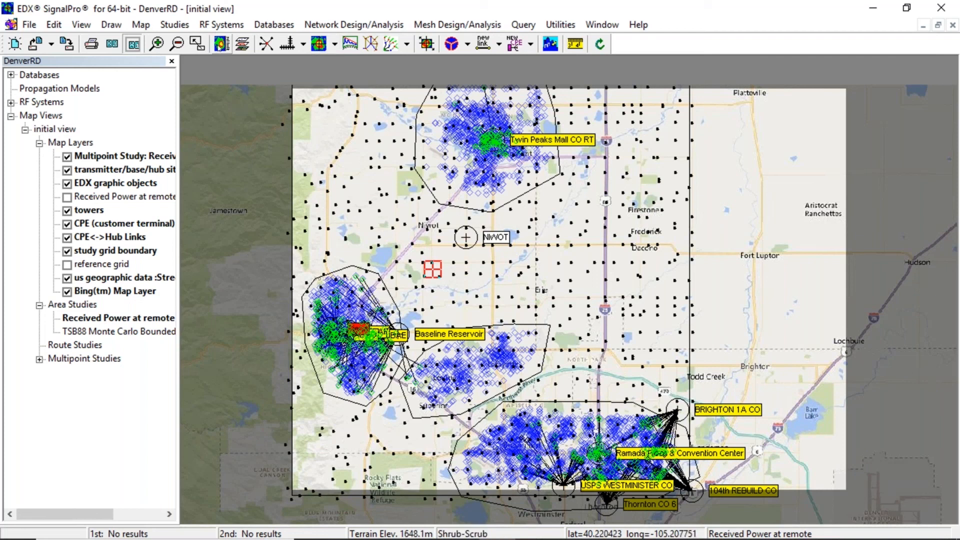
- Display the map legend, recenter the study area within the print frame, and place the legend over the project tree
click(220, 45)
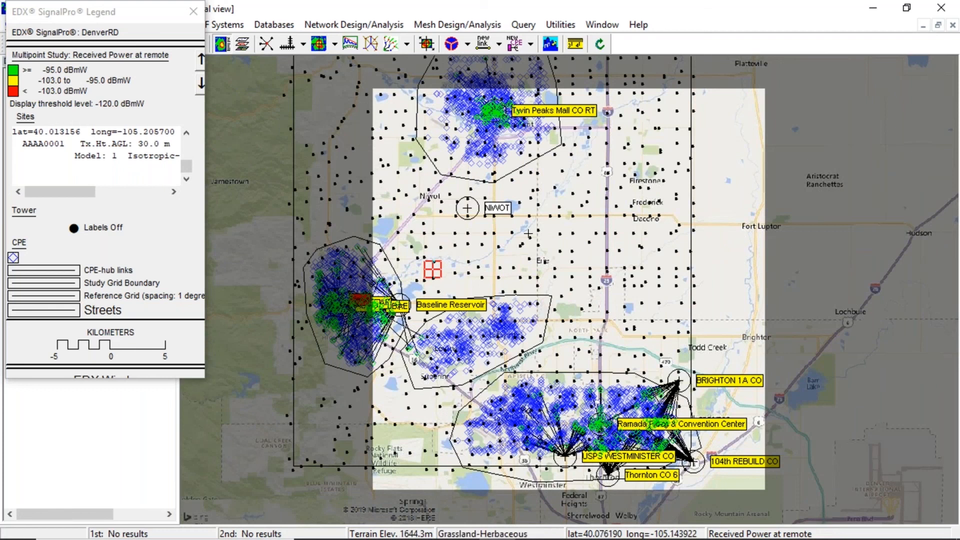
drag(432, 269, 529, 234)
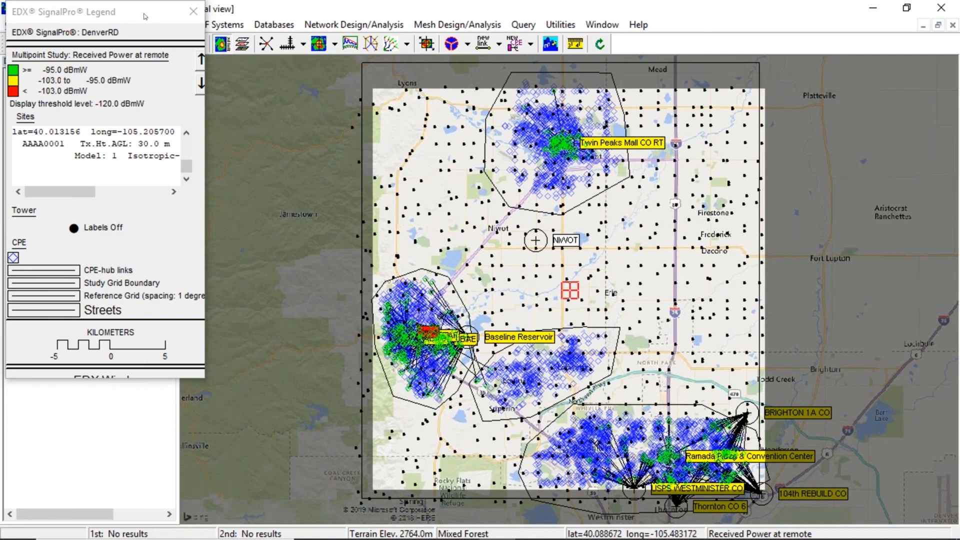
drag(151, 9, 216, 109)
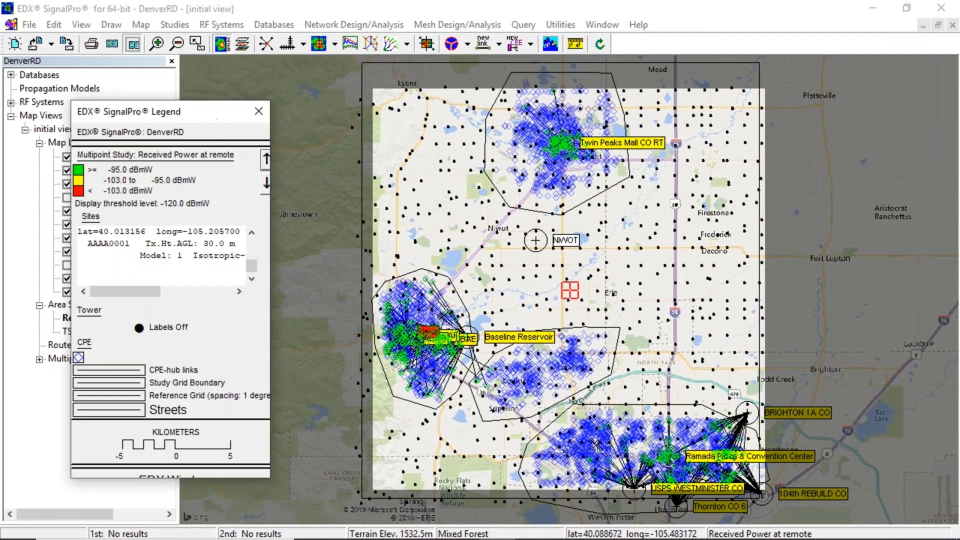
- Turn off print preview mode, examine the full-page print preview of the map with its legend, and close the preview and legend
click(131, 45)
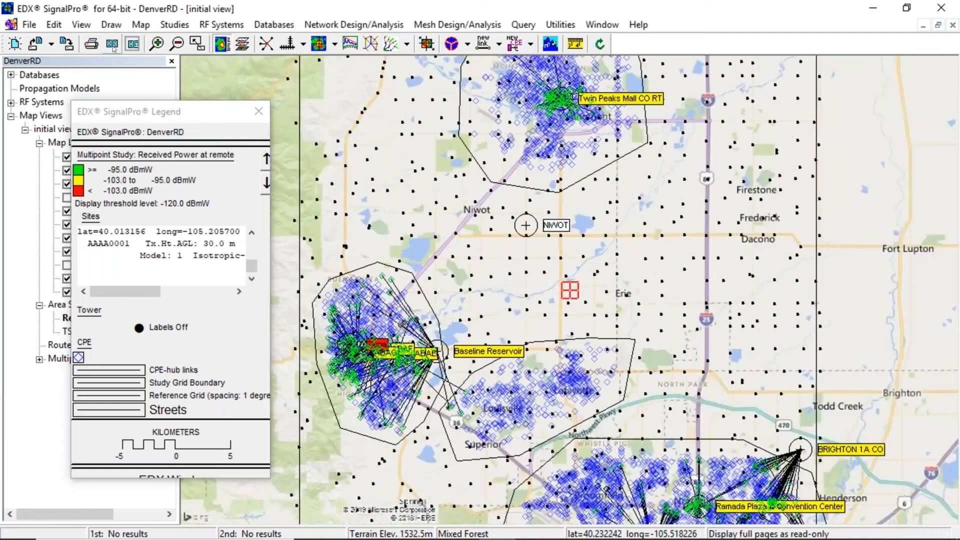
click(113, 45)
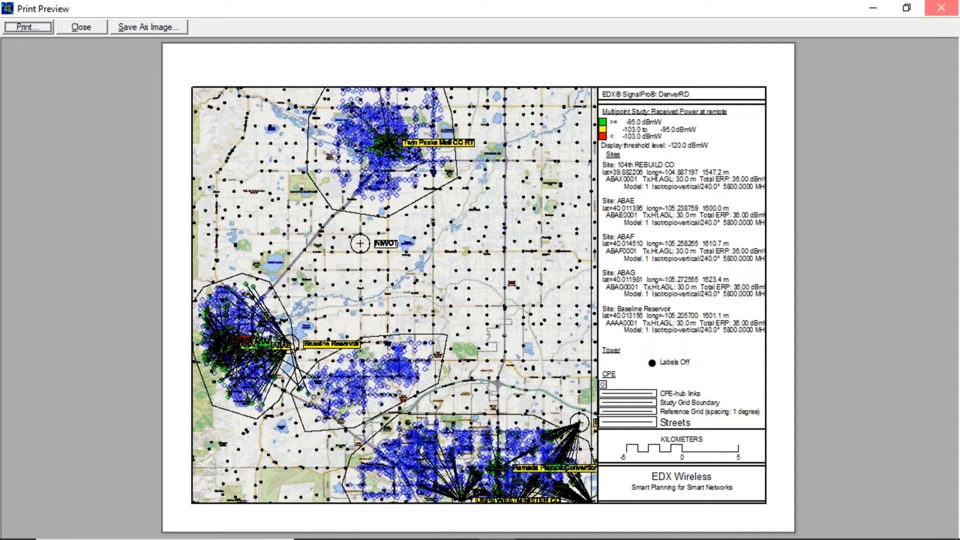
click(941, 8)
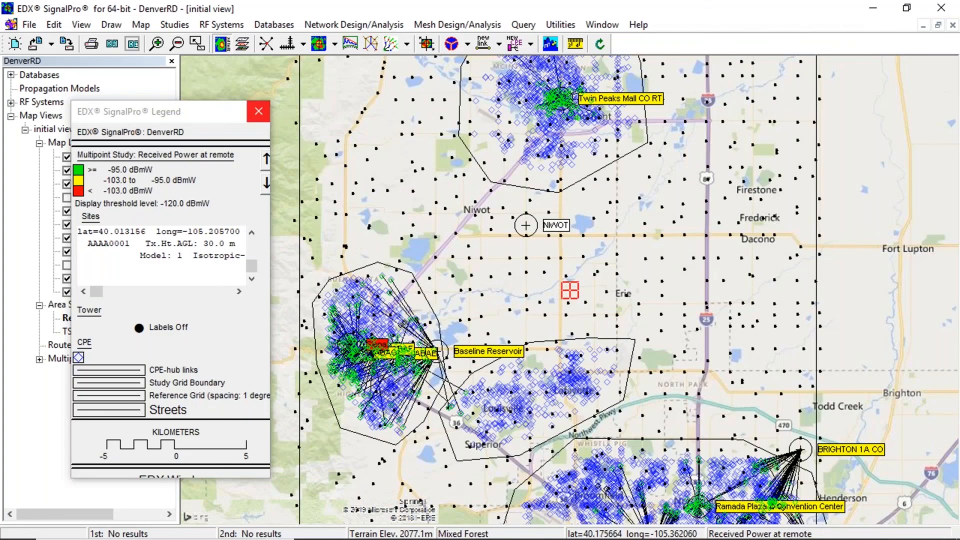
click(259, 112)
- Review the file formats available for saving the map as an image and cancel without saving
click(29, 24)
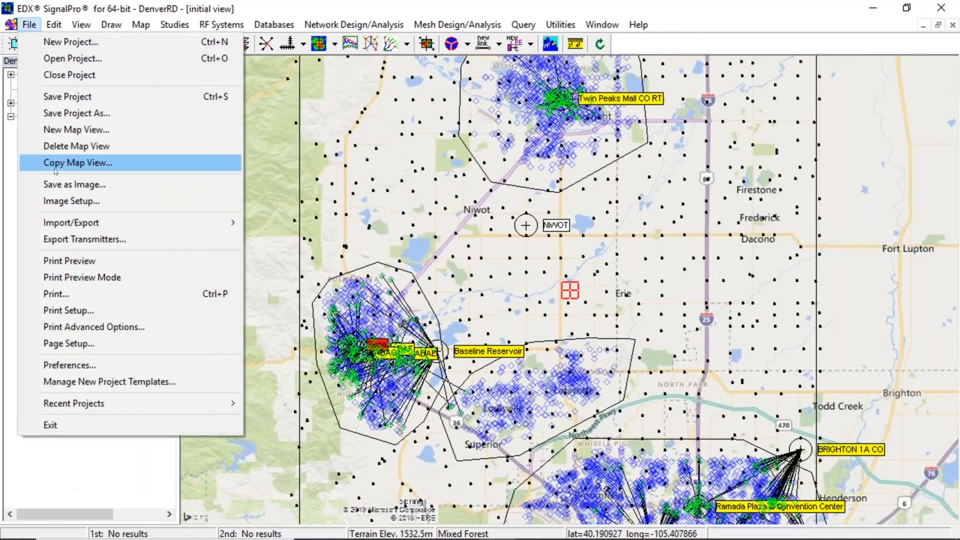
click(78, 189)
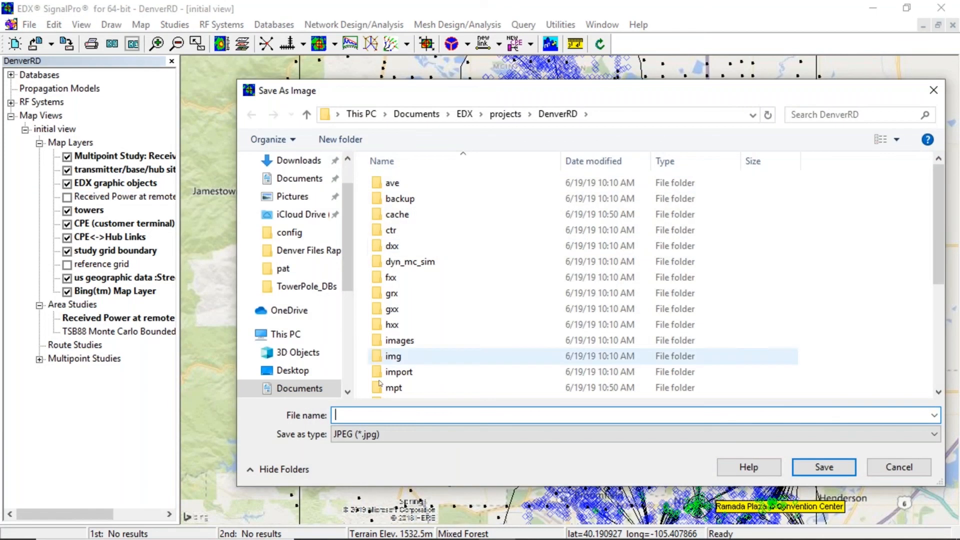
click(540, 434)
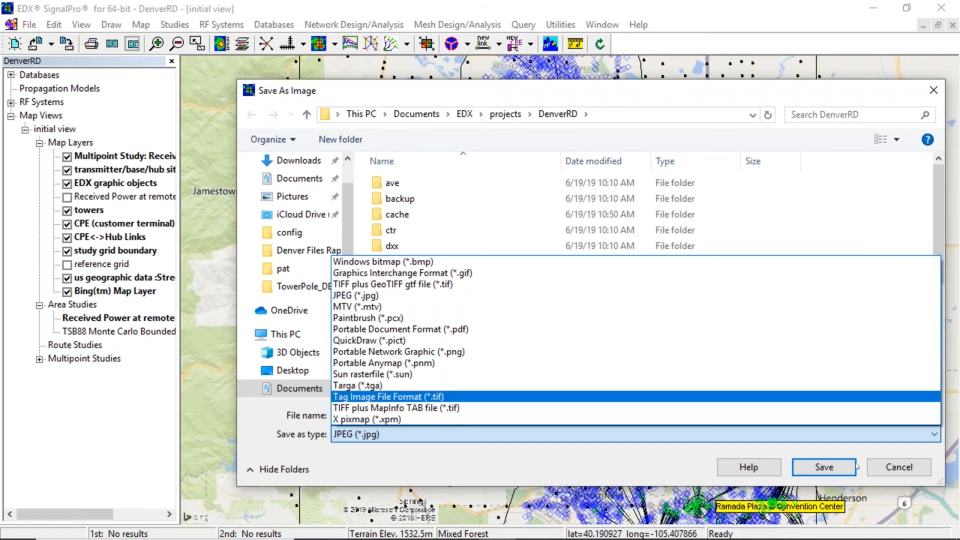
click(888, 470)
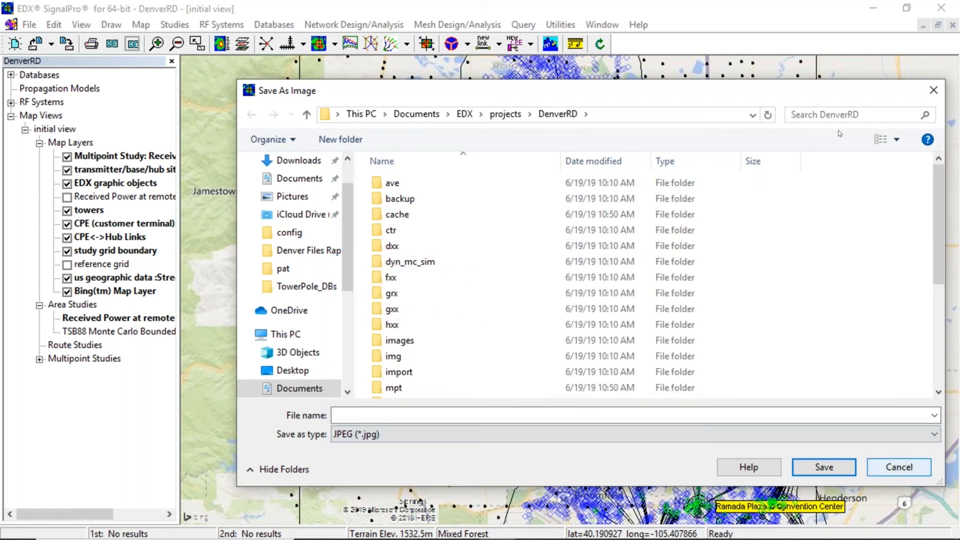
click(933, 90)
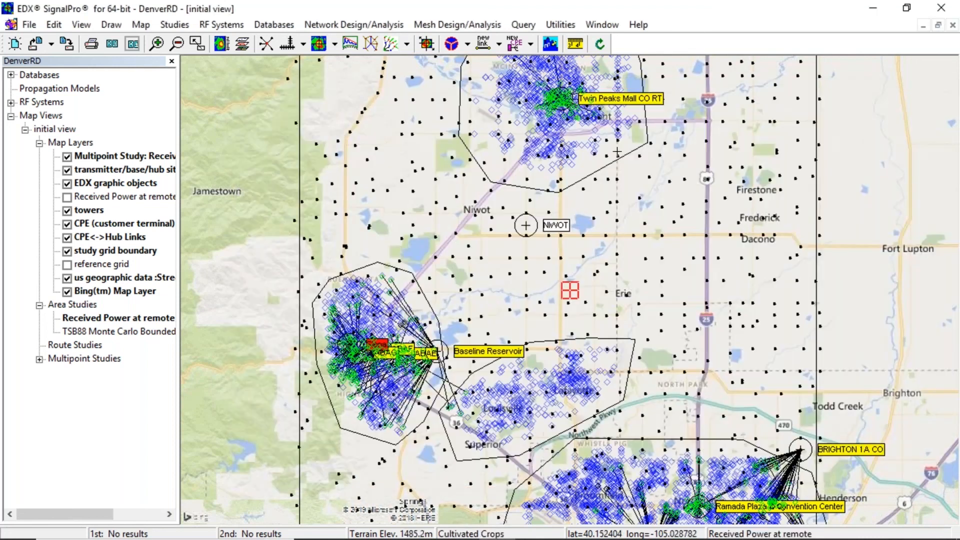
- Open the spreadsheet editor for the sectors data and move its window lower over the map
click(227, 27)
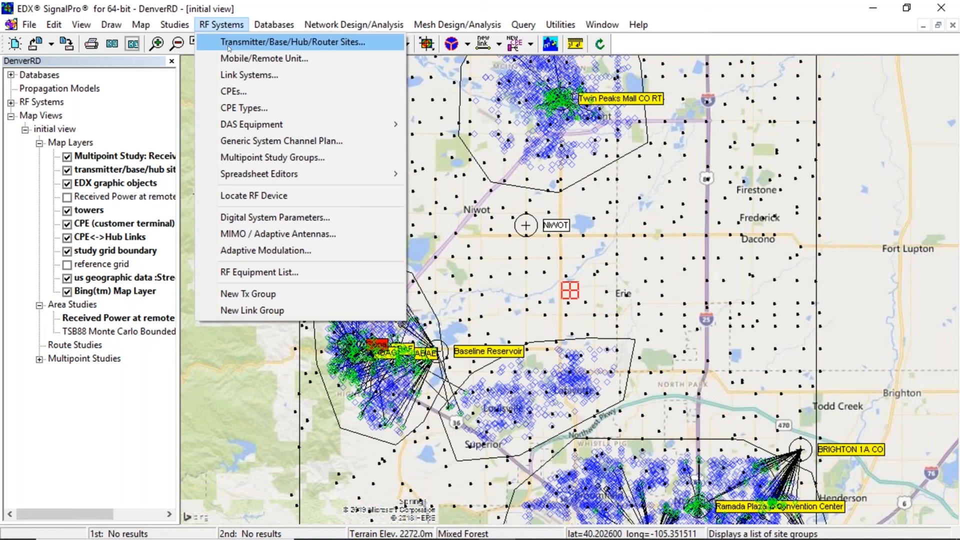
mouse_move(274, 175)
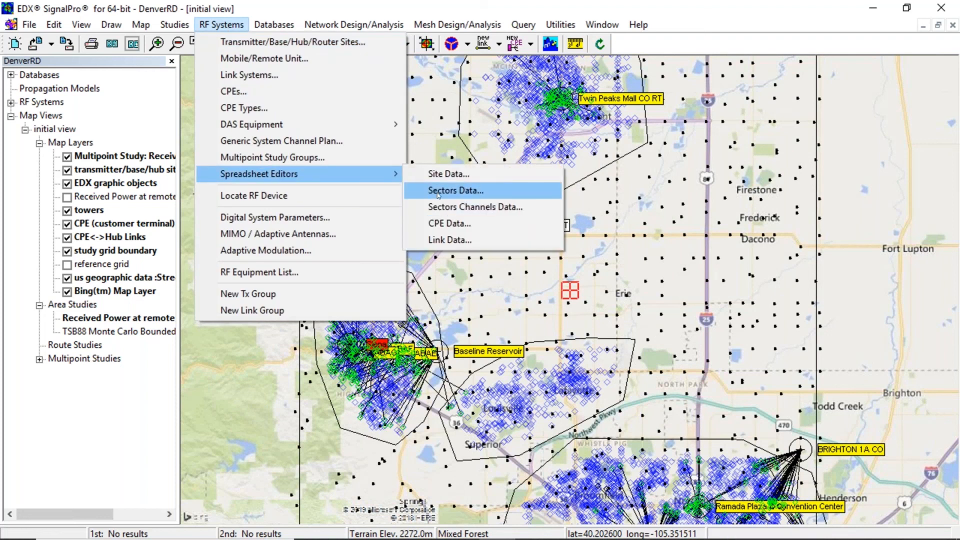
click(437, 193)
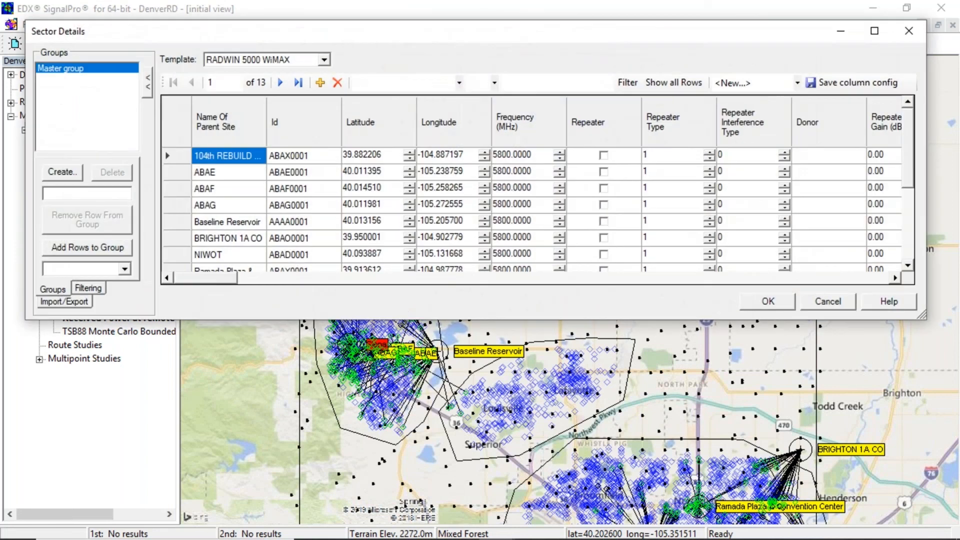
drag(445, 36, 444, 136)
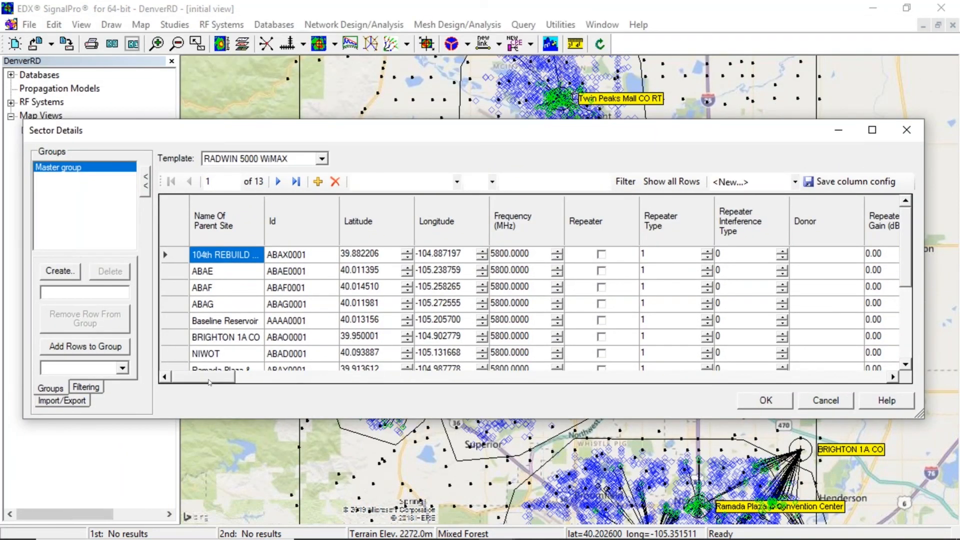
drag(391, 387, 156, 397)
- Review the column visibility list of the sector table and hide the columns from Repeater through Lock Status
right_click(622, 228)
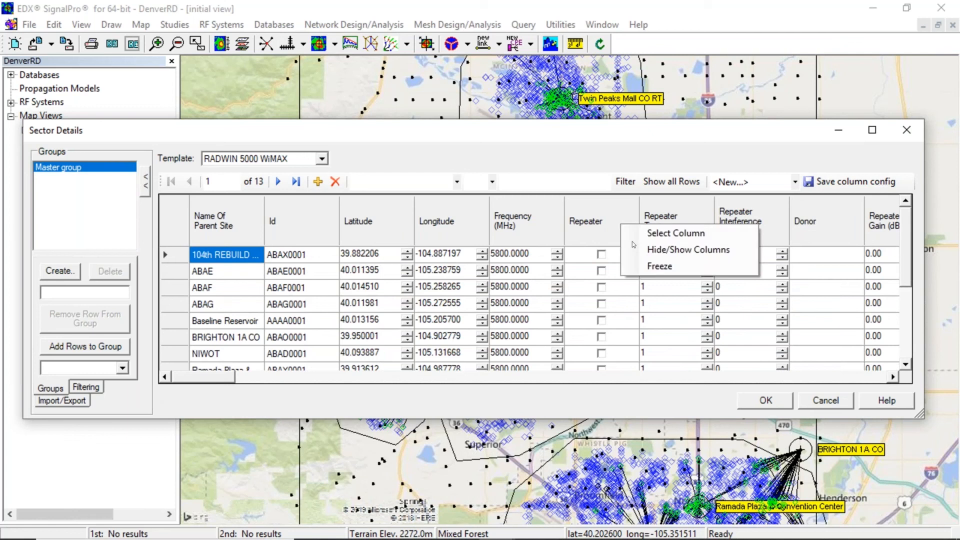
click(647, 251)
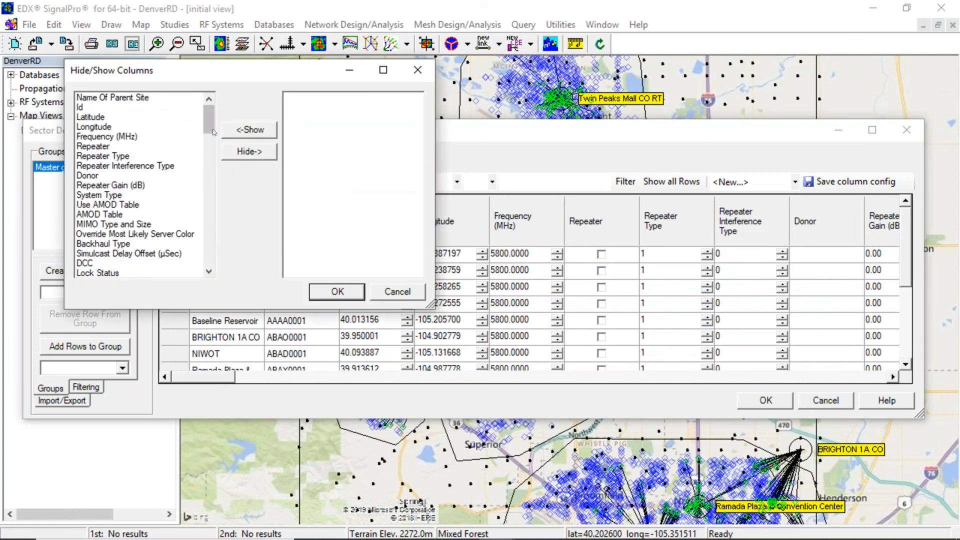
scroll(128, 165, down, 10)
scroll(129, 206, down, 3)
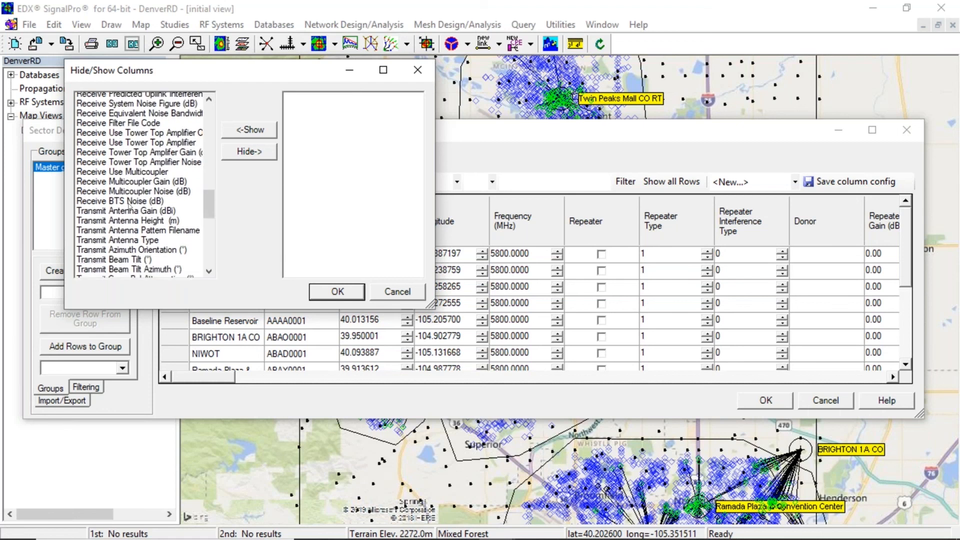
scroll(214, 218, up, 20)
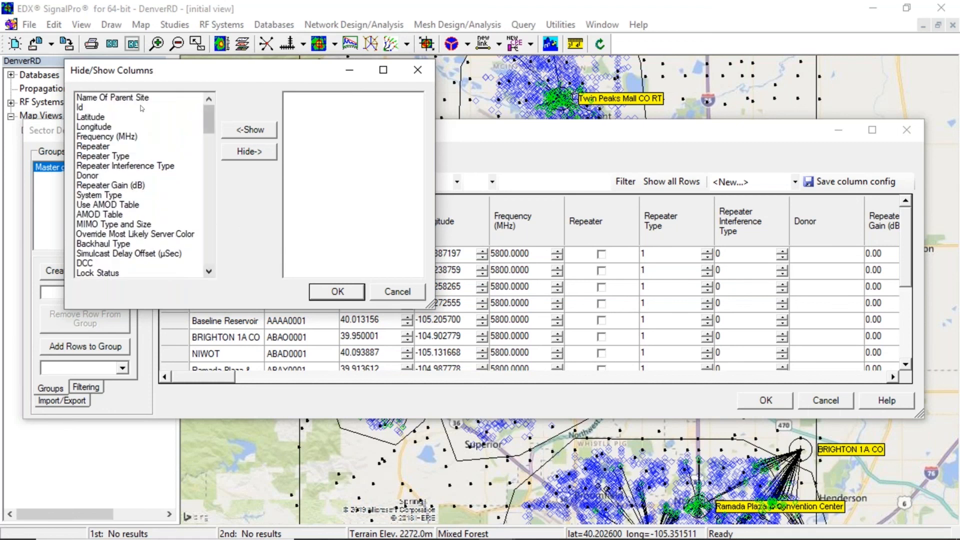
click(114, 137)
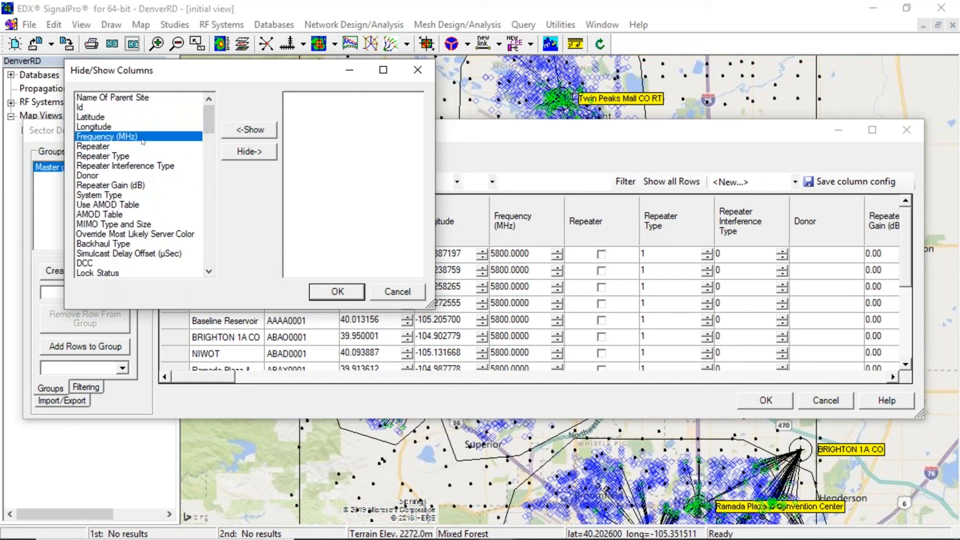
drag(210, 120, 196, 318)
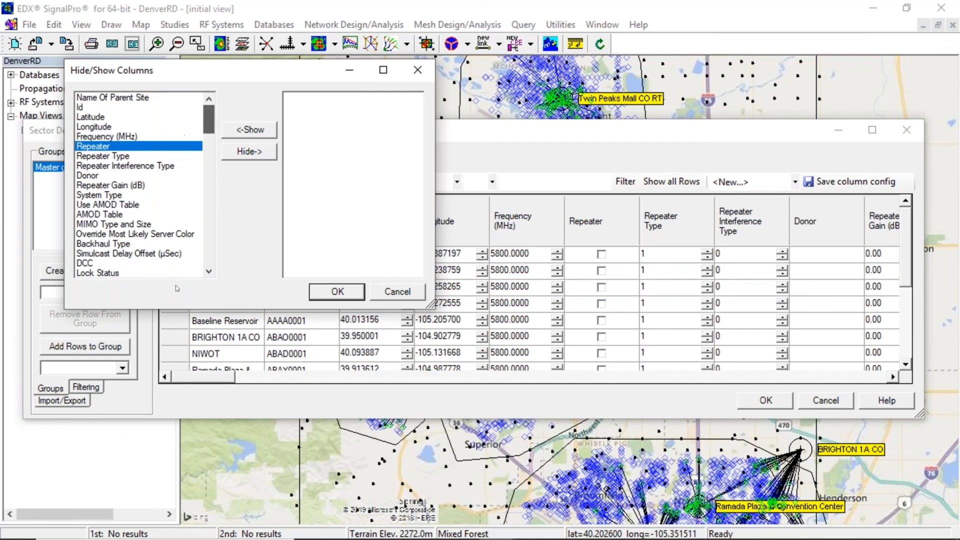
shift+click(148, 273)
click(248, 152)
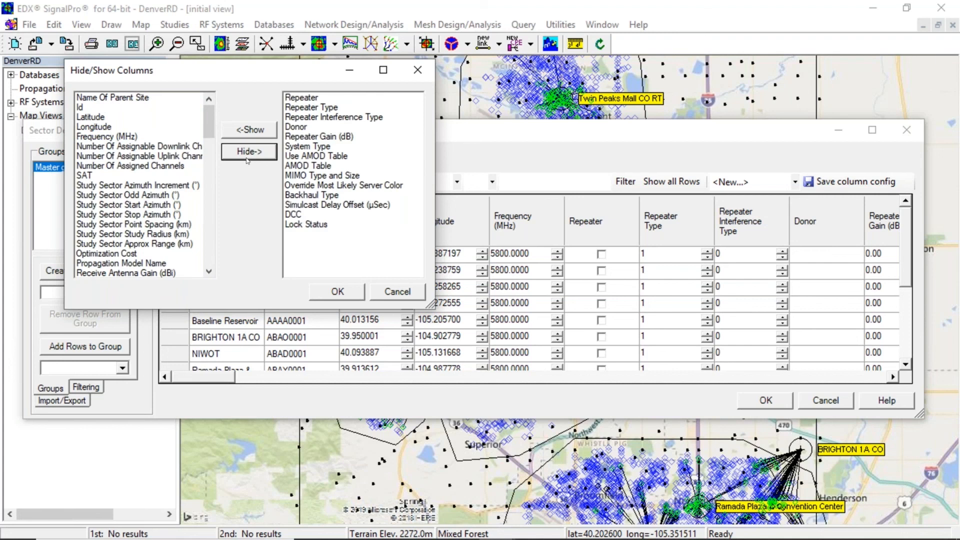
- Hide all remaining columns after Frequency (MHz), down to LTE Channel Cell ID Group, and apply the column selection
click(132, 146)
drag(209, 120, 169, 278)
shift+click(168, 274)
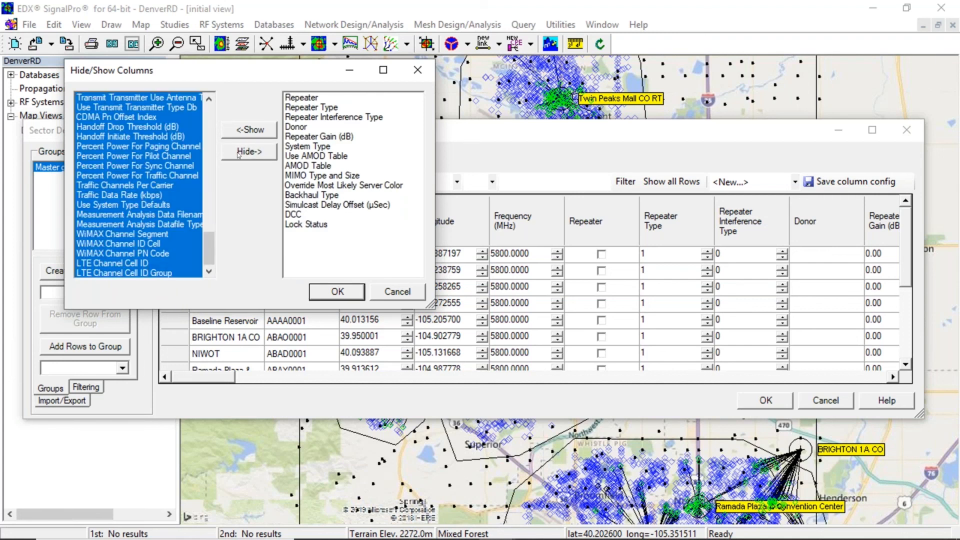
click(238, 152)
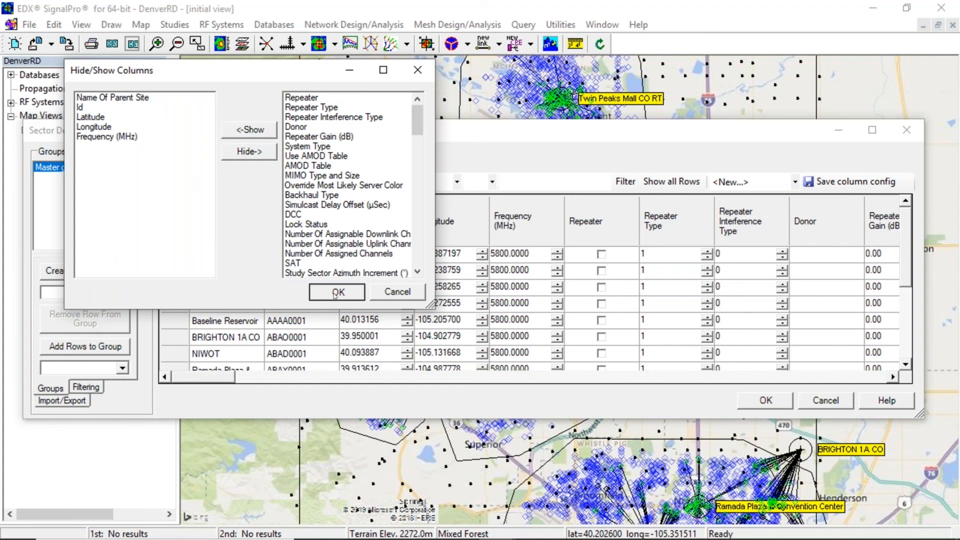
click(337, 291)
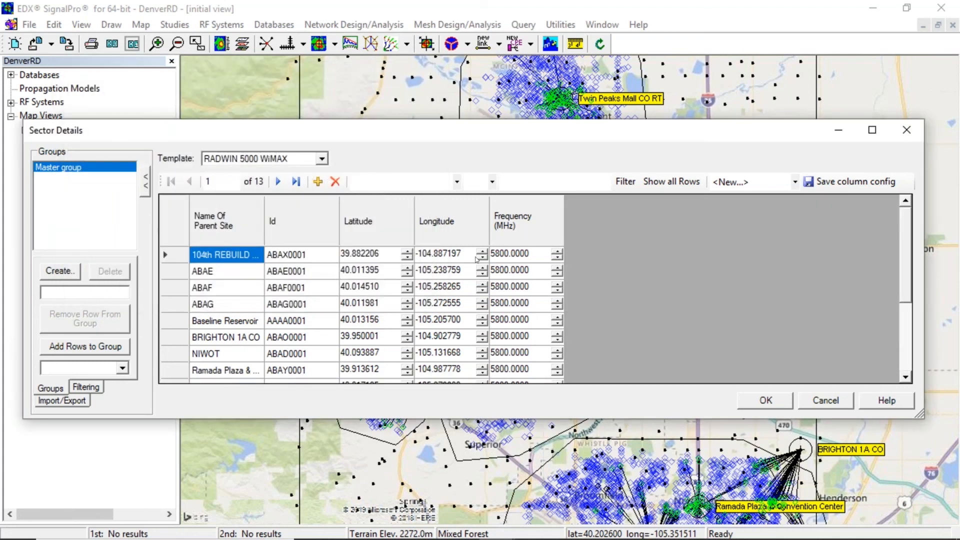
- Export the sector table to CSV as test in the Denver Files RapidDeployment folder and close the sector editor
click(80, 401)
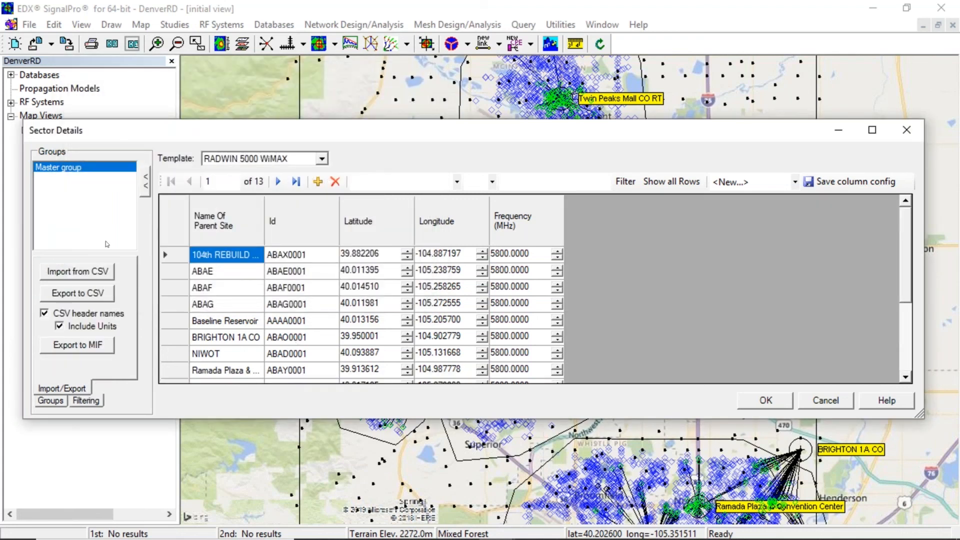
click(90, 294)
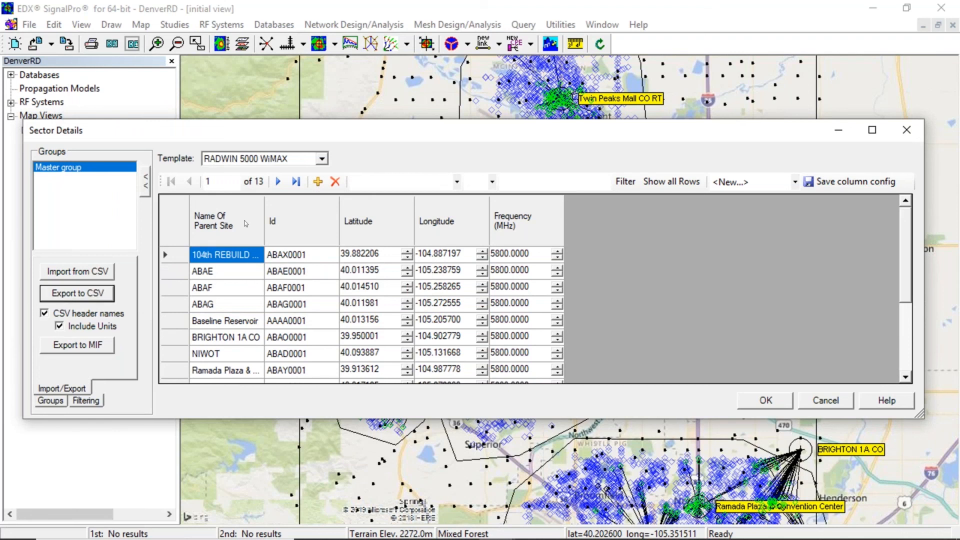
click(82, 245)
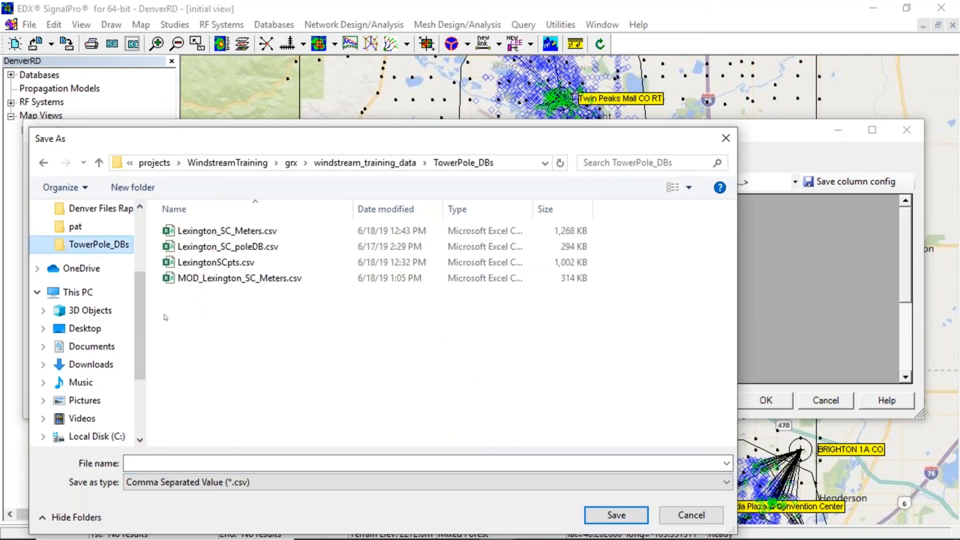
click(81, 214)
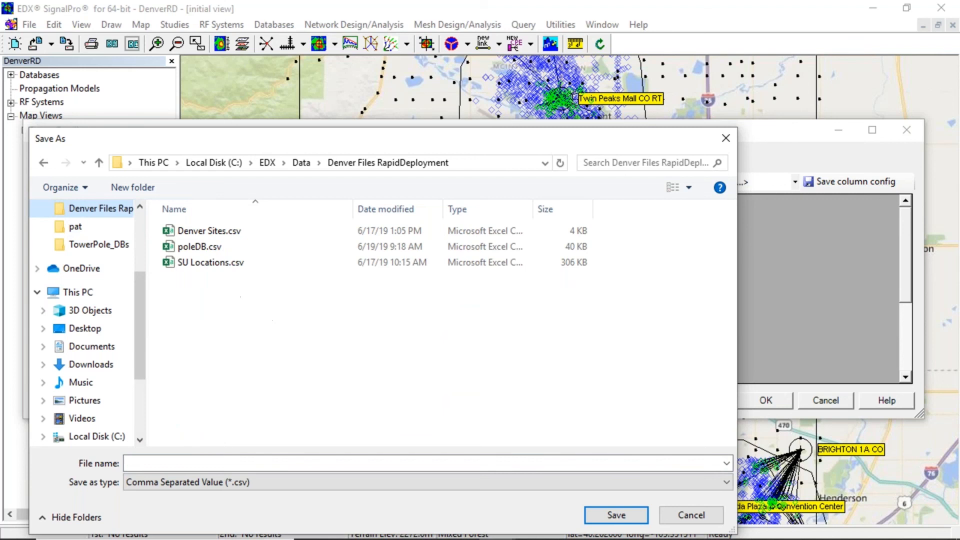
click(221, 465)
text(teast)
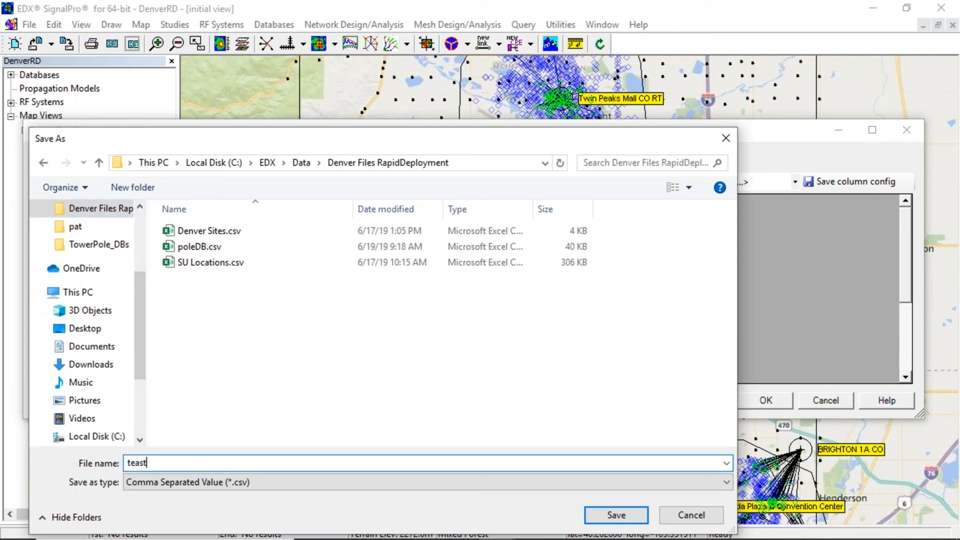
key(BackSpace)
key(BackSpace)
text(st)
click(617, 516)
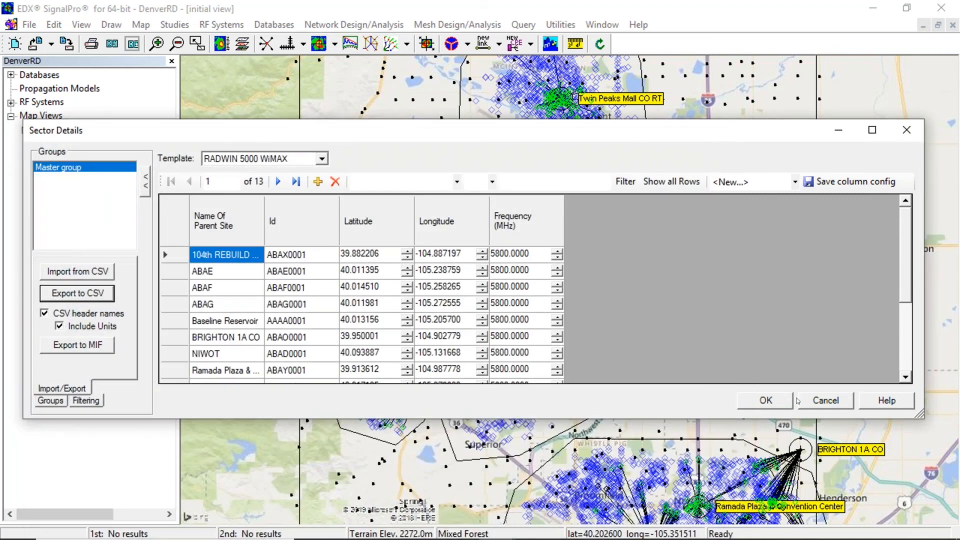
click(765, 400)
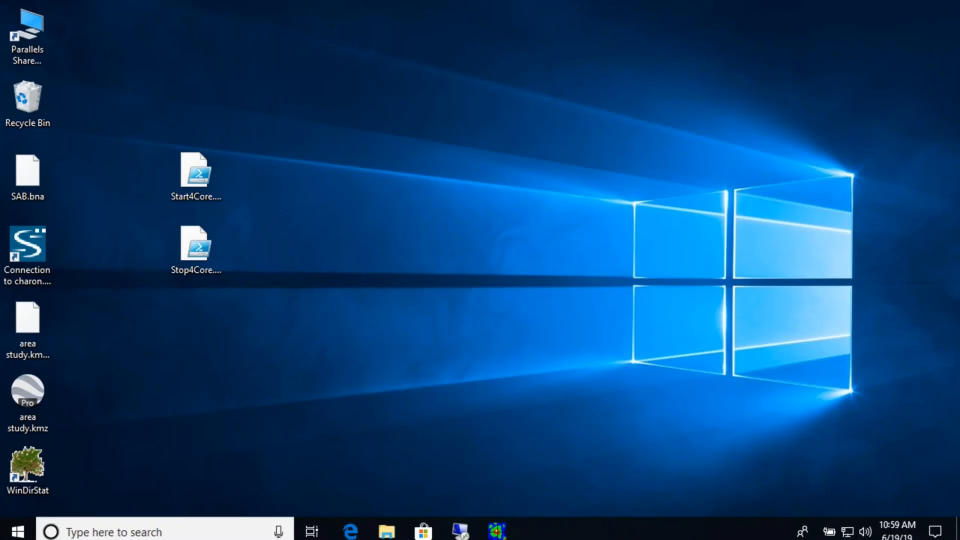
- Switch to File Explorer, open the exported test.csv from Denver Files RapidDeployment in Excel, examine its columns, and close it
click(388, 530)
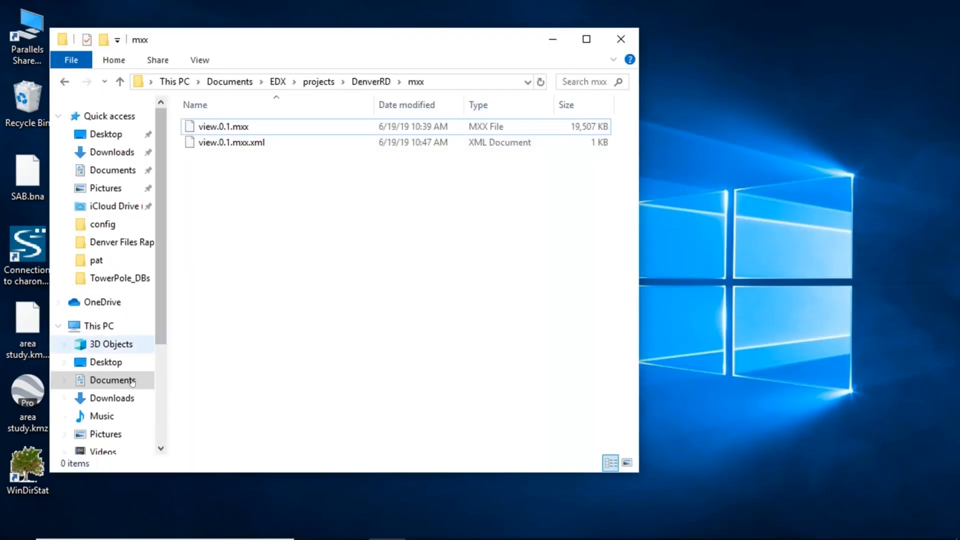
click(120, 242)
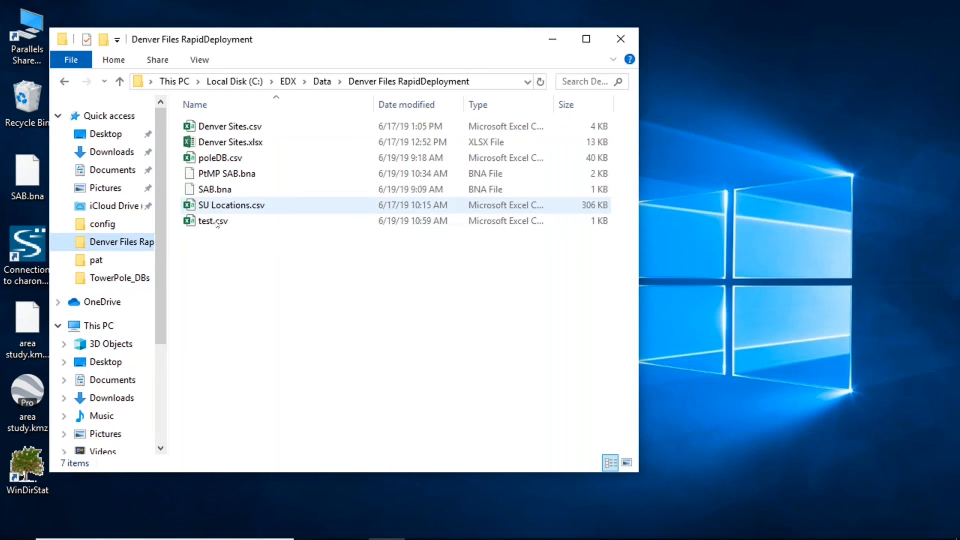
click(217, 223)
right_click(218, 224)
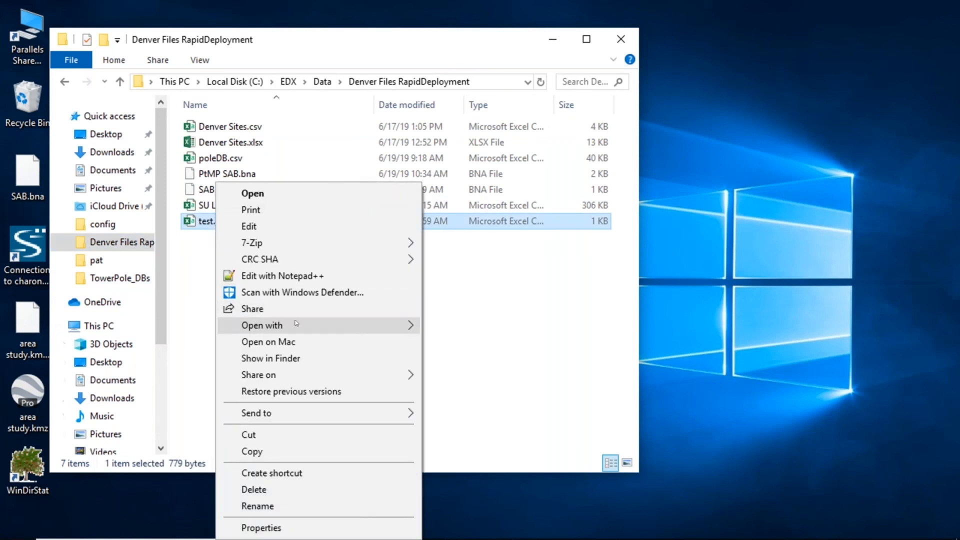
mouse_move(297, 324)
click(457, 343)
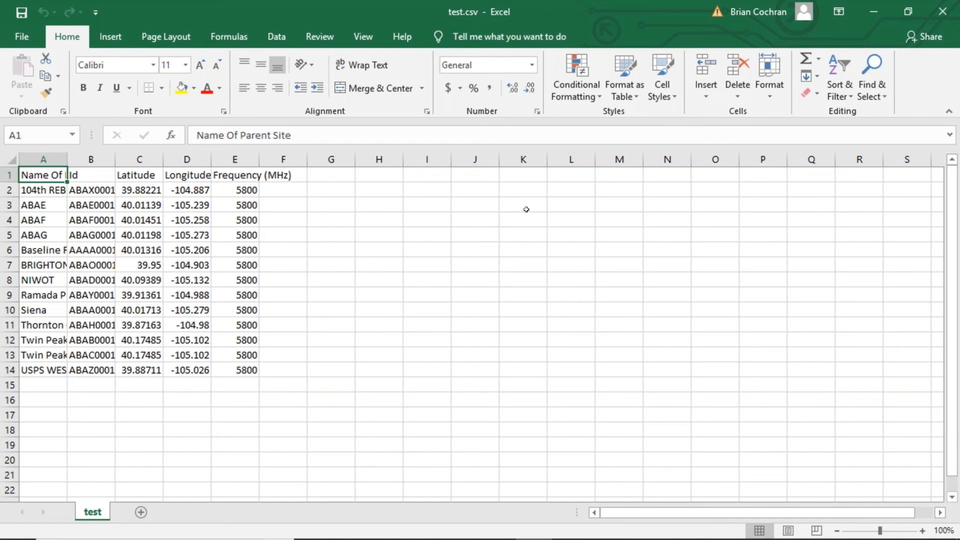
click(941, 14)
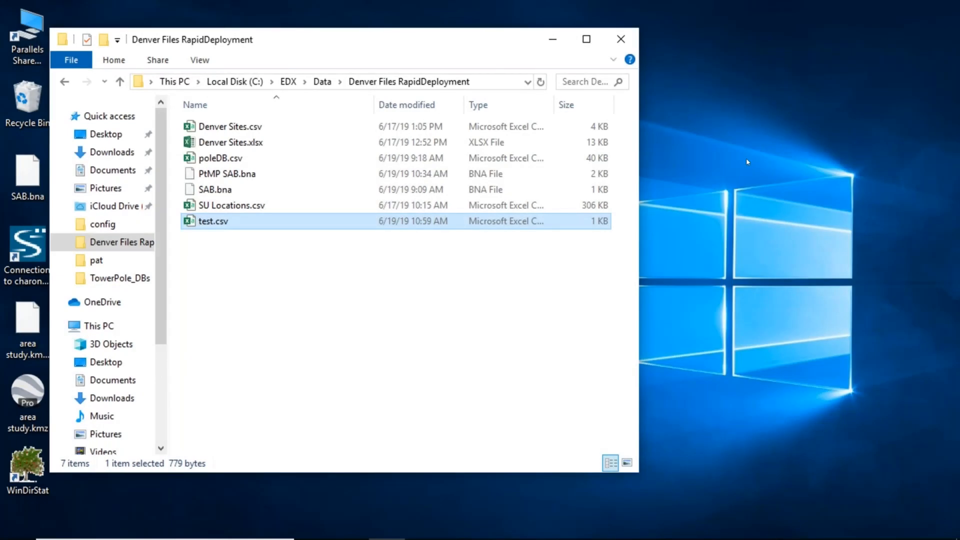
- Return to EDX SignalPro, run a study query on the Received Power at remote area study over the view study grid, and close it
mouse_move(486, 537)
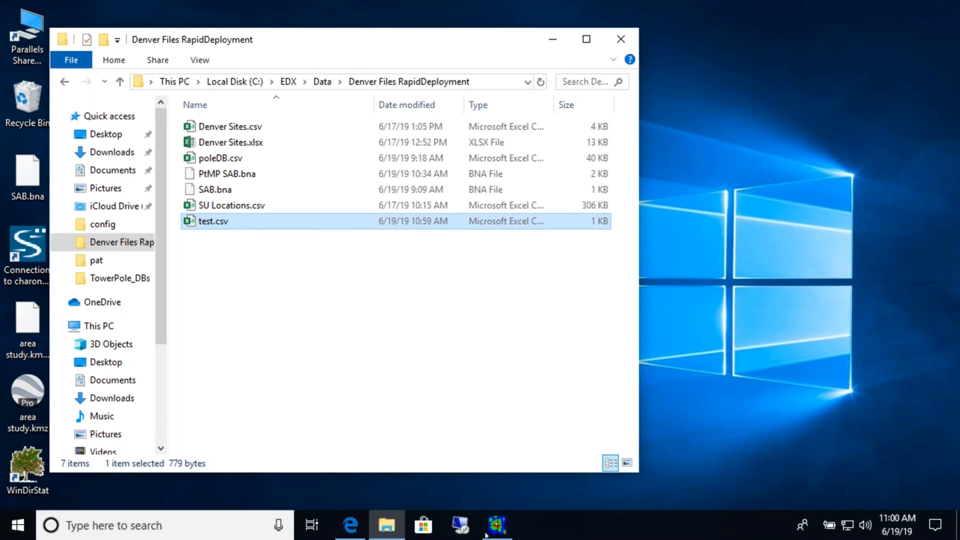
click(506, 534)
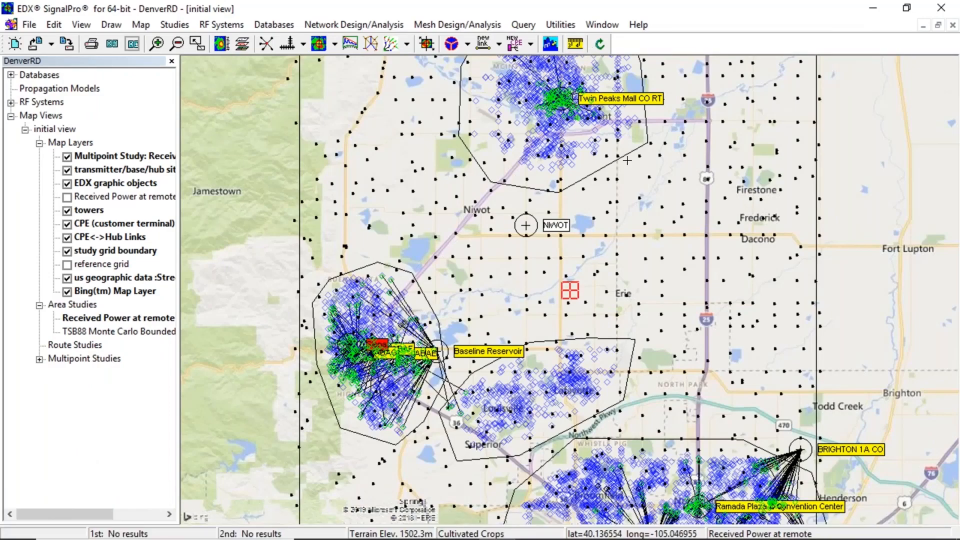
click(535, 26)
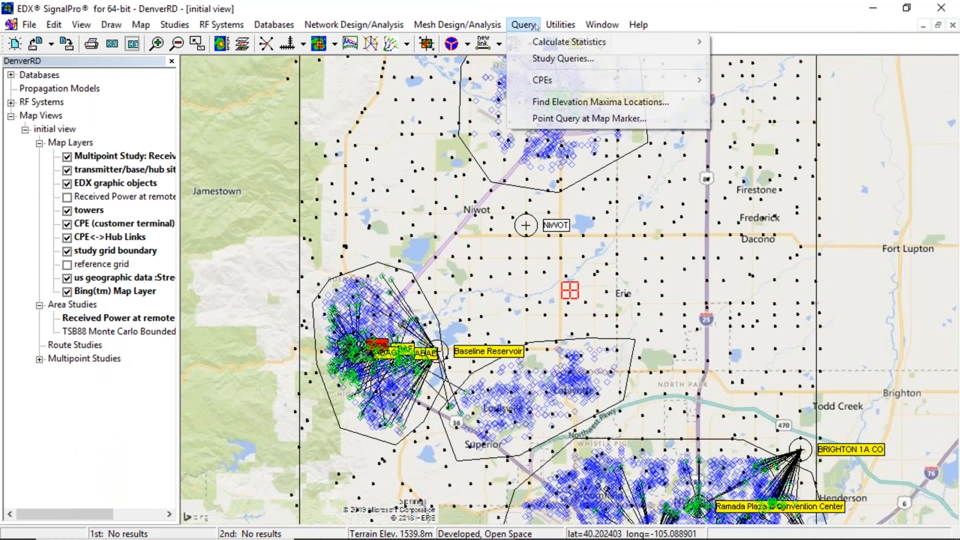
click(544, 58)
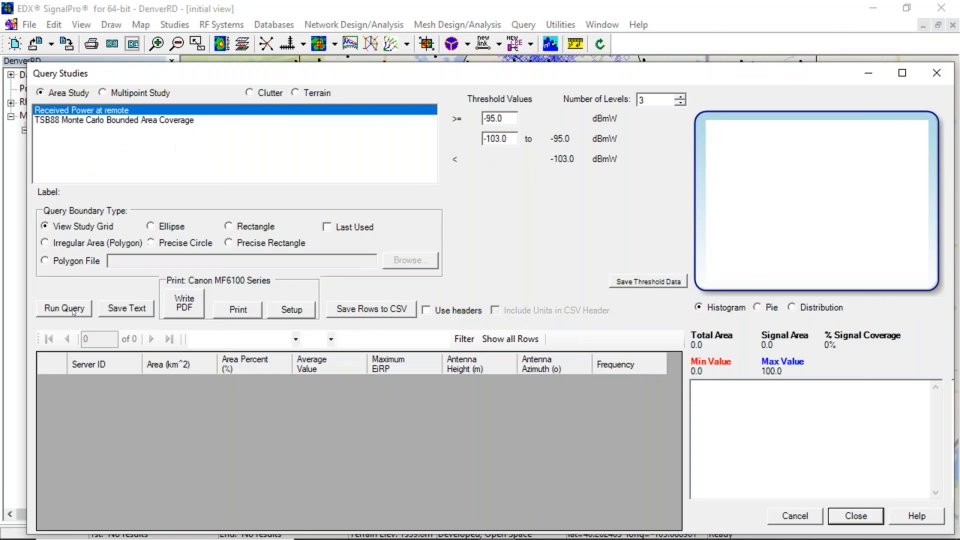
click(73, 312)
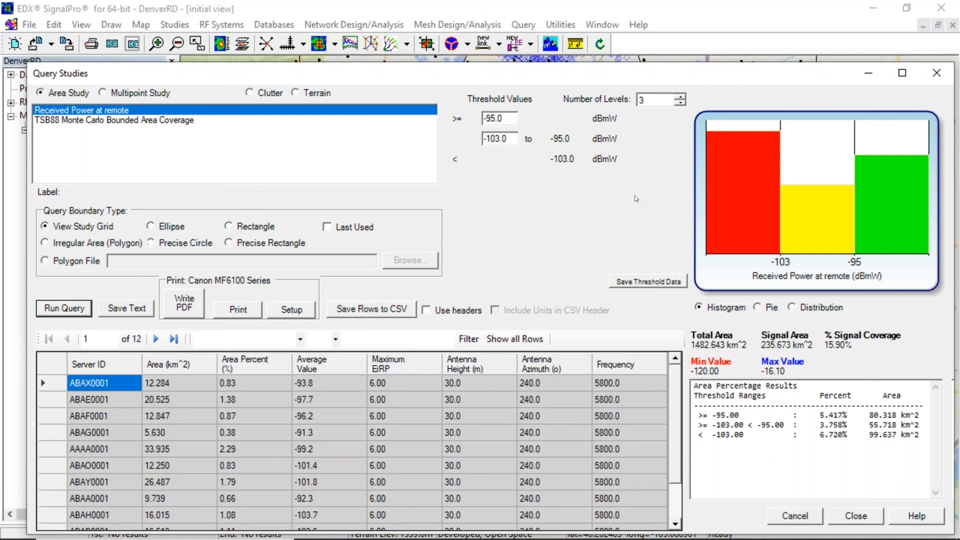
click(936, 73)
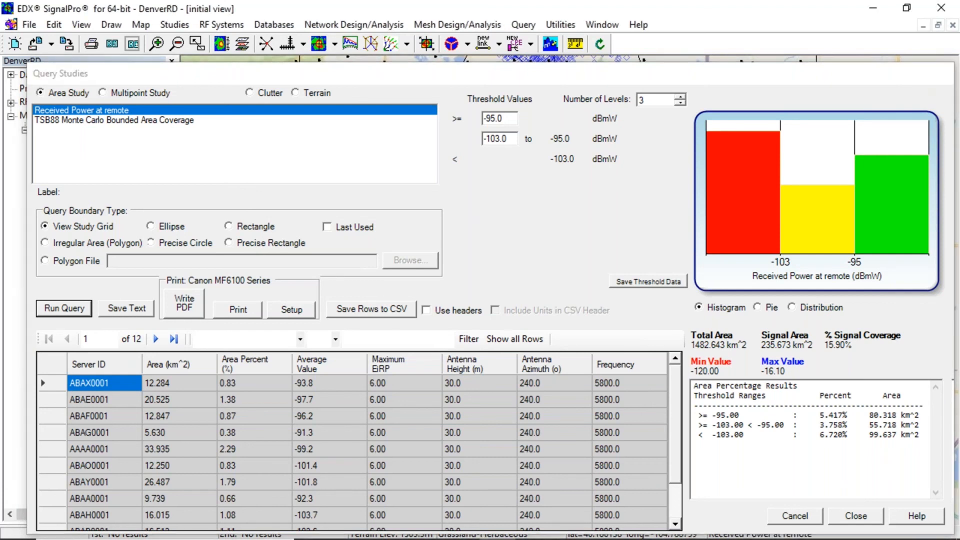